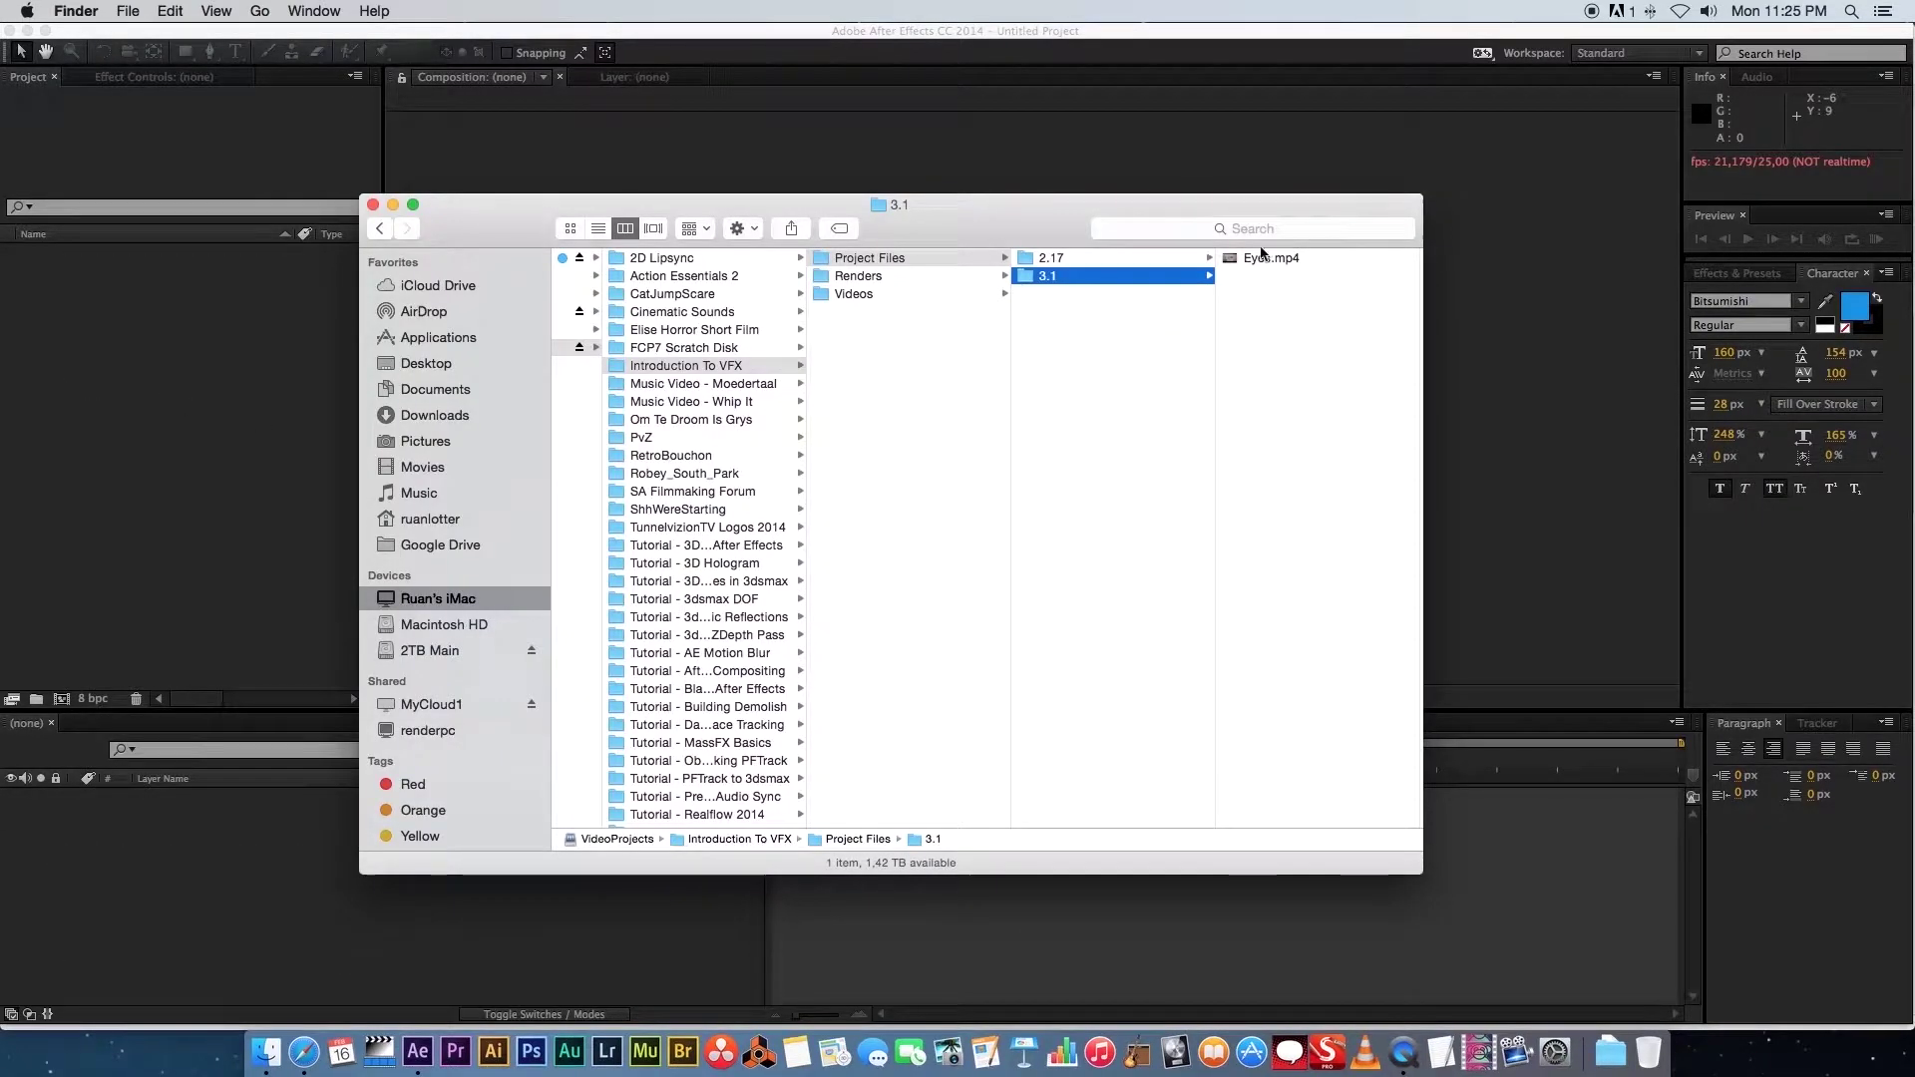
Drag Eyes.mp4 from the 3.1 folder in Finder into the After Effects Project panel
{"action": "left_click", "coordinate": [1228, 262]}
{"action": "left_click_drag", "start_coordinate": [1229, 257], "coordinate": [175, 364]}
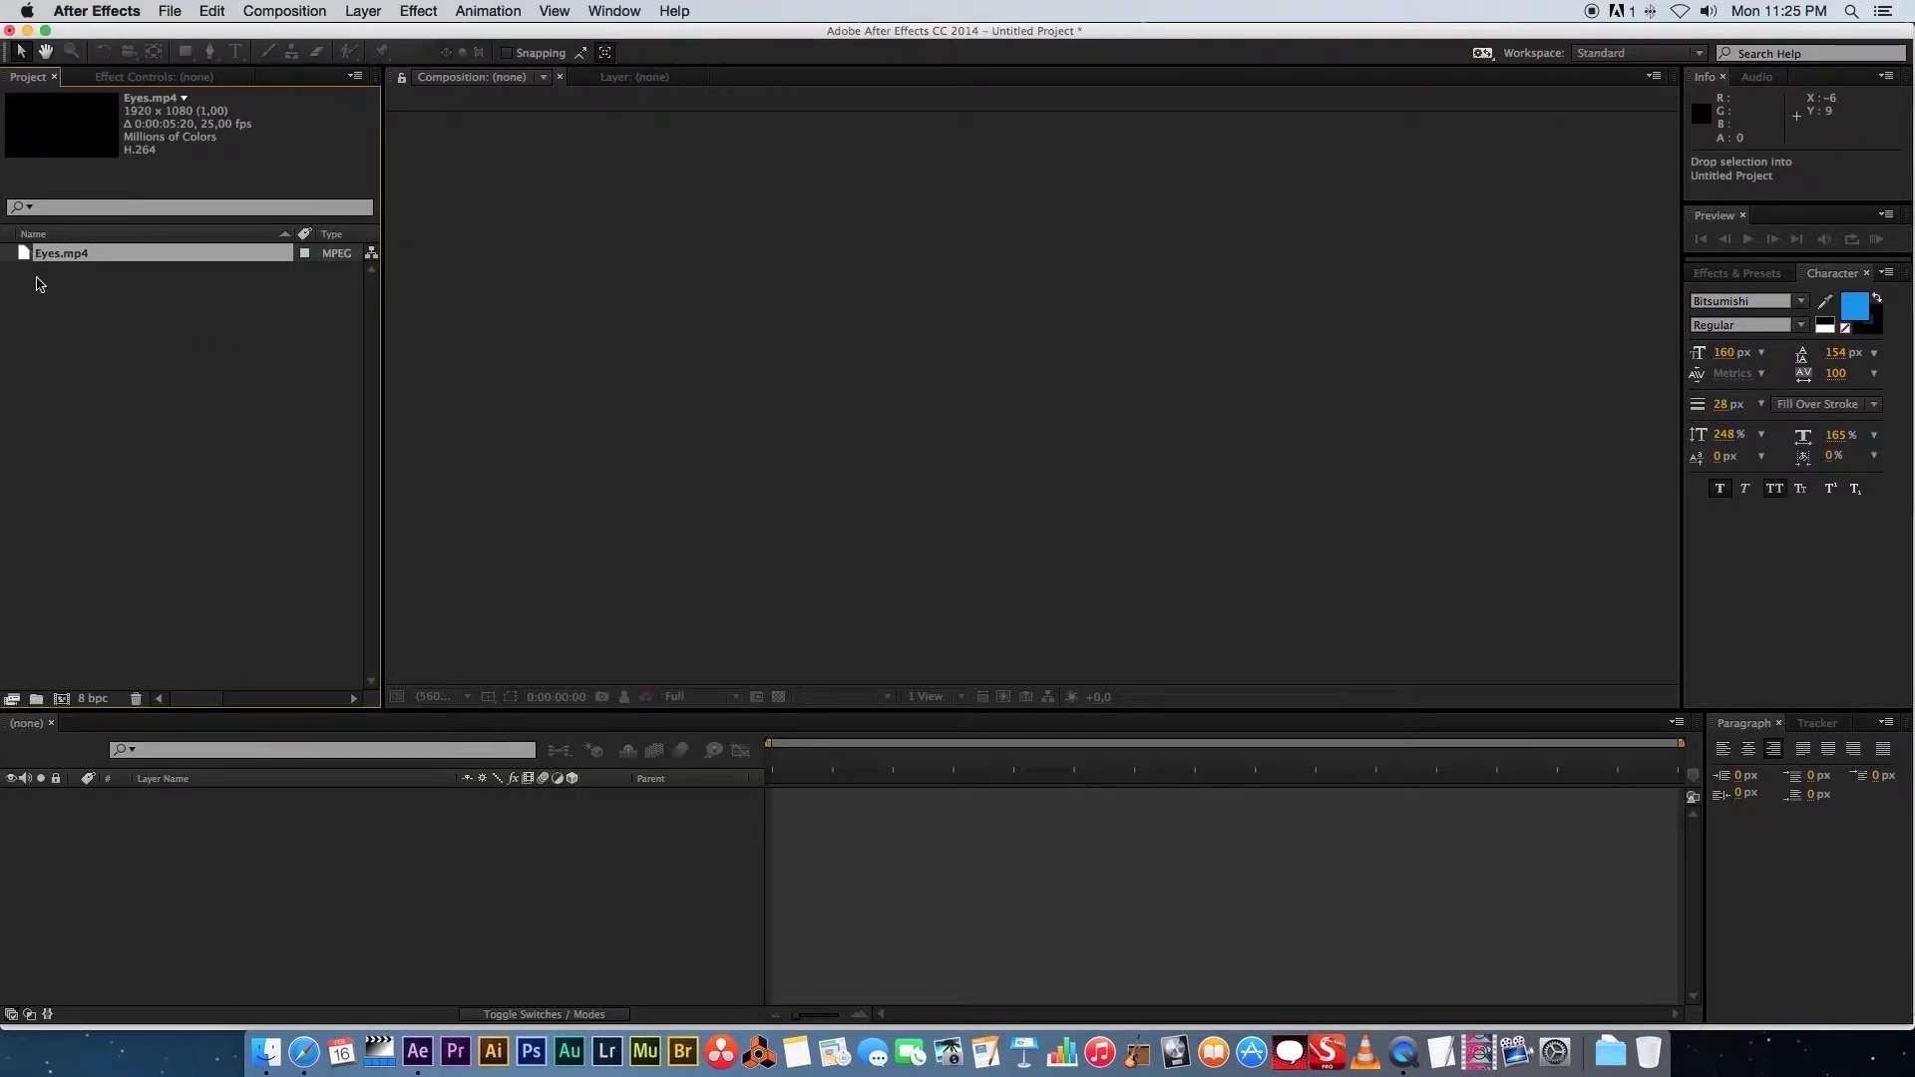
Create the Eyes composition from Eyes.mp4, scrub to about four seconds, then return to frame 0
{"action": "left_click_drag", "start_coordinate": [77, 665], "coordinate": [62, 698]}
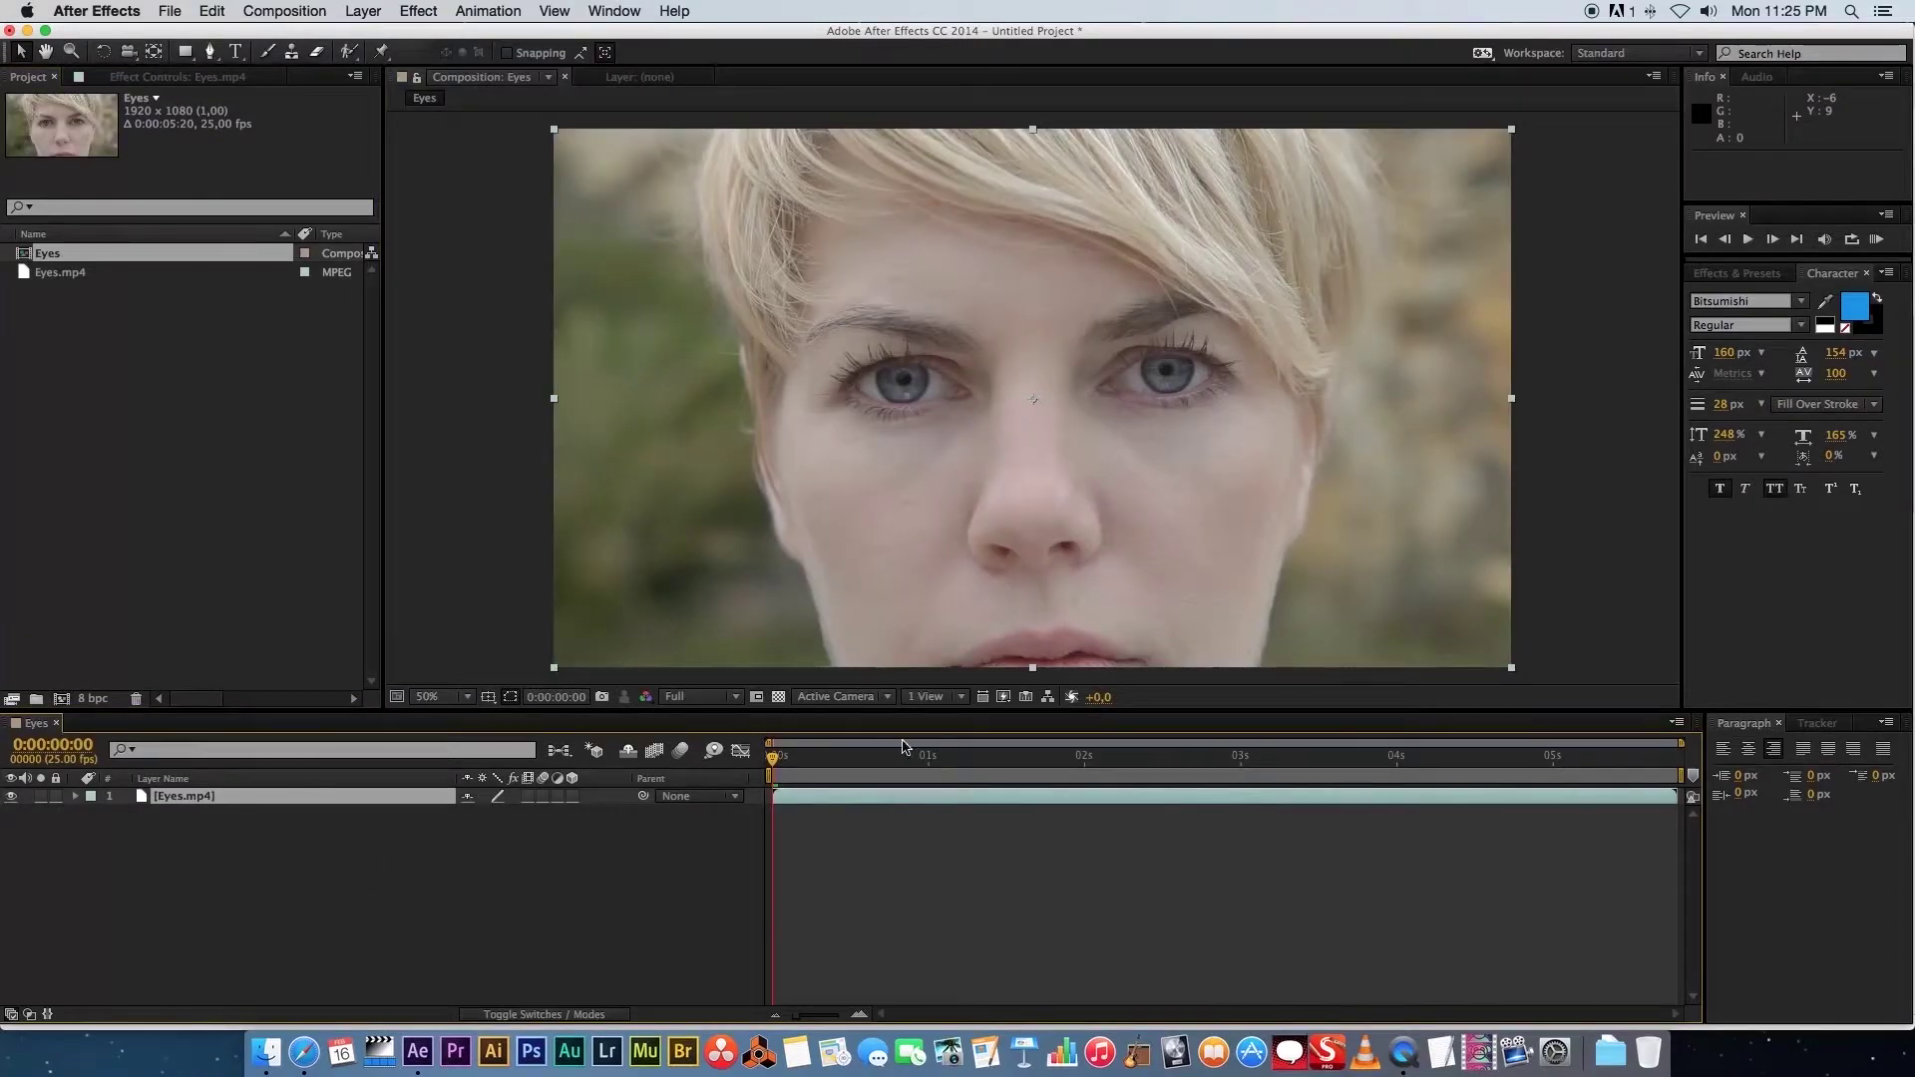
{"action": "left_click_drag", "start_coordinate": [805, 760], "coordinate": [1506, 758]}
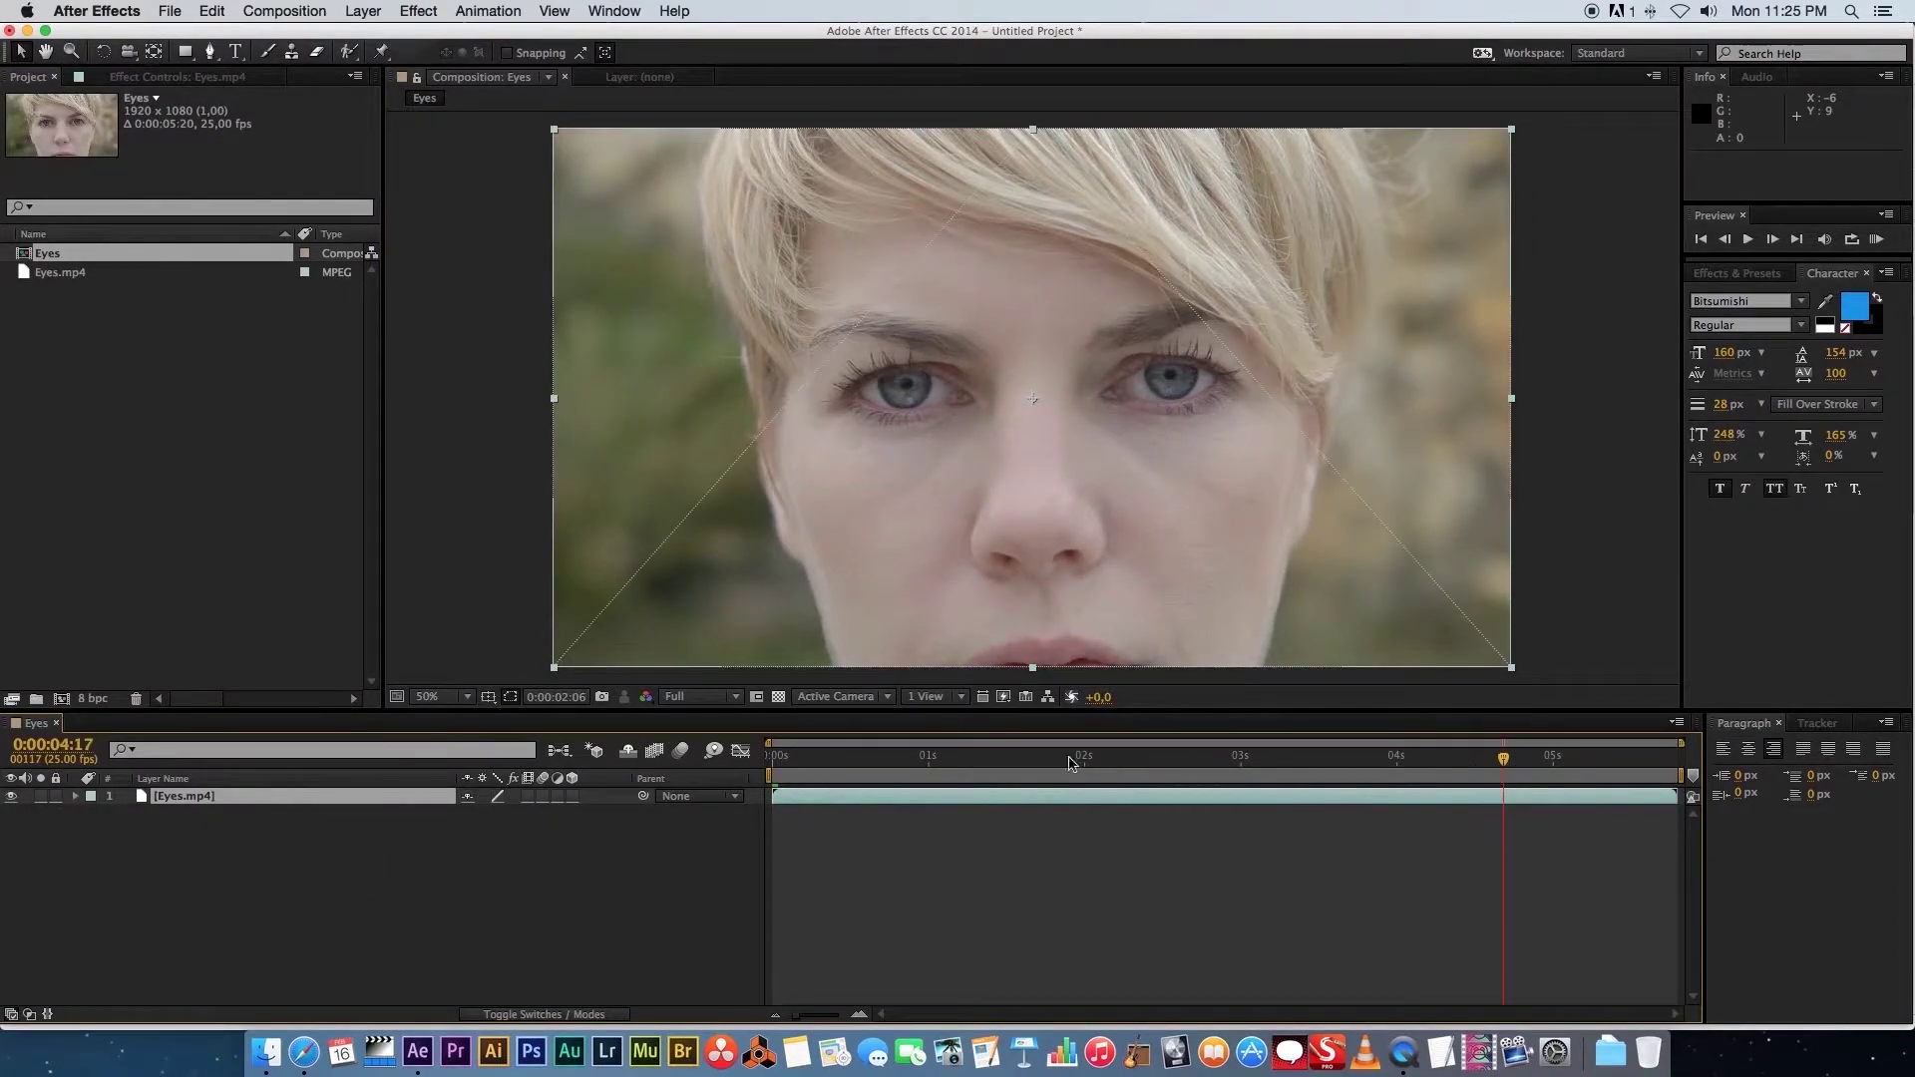
{"action": "key", "text": "Home"}
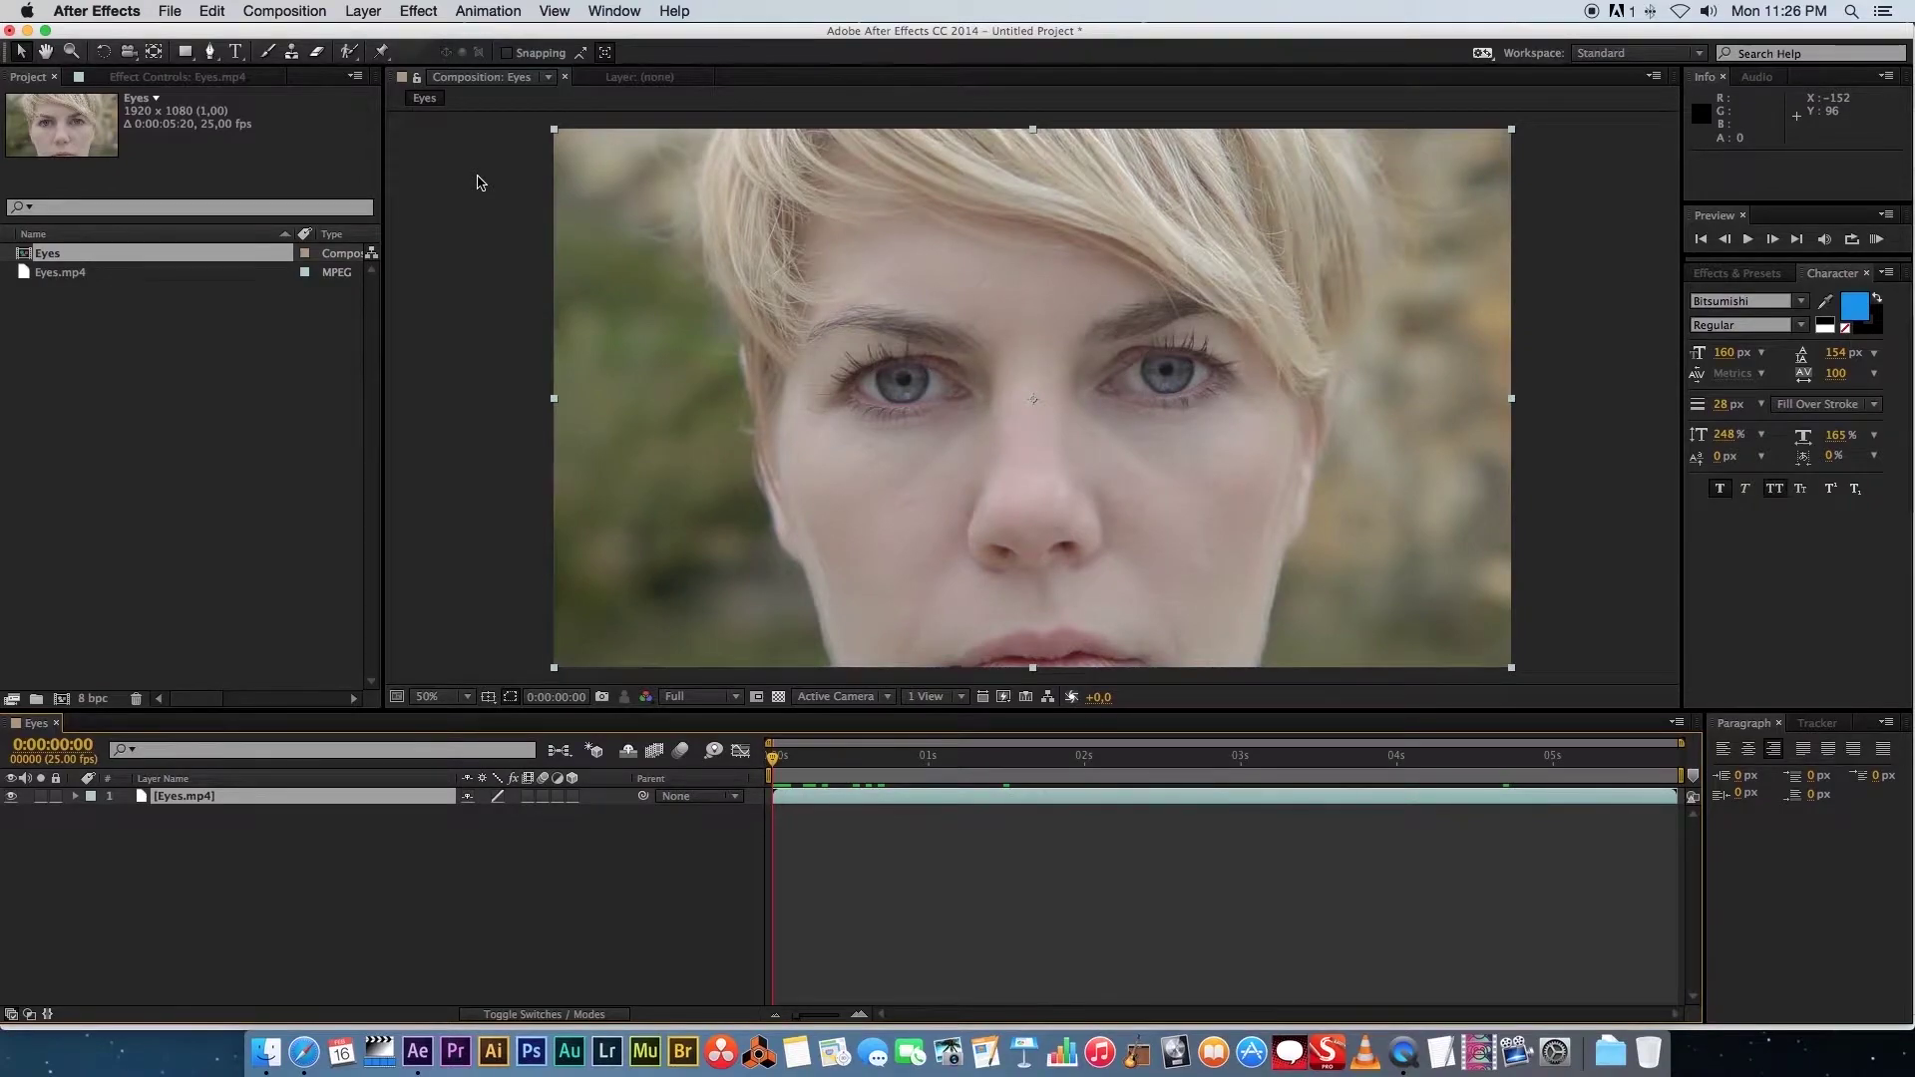
Add a comp-sized 1920x1080 red solid layer above the footage, keeping the red colour
{"action": "left_click", "coordinate": [319, 898]}
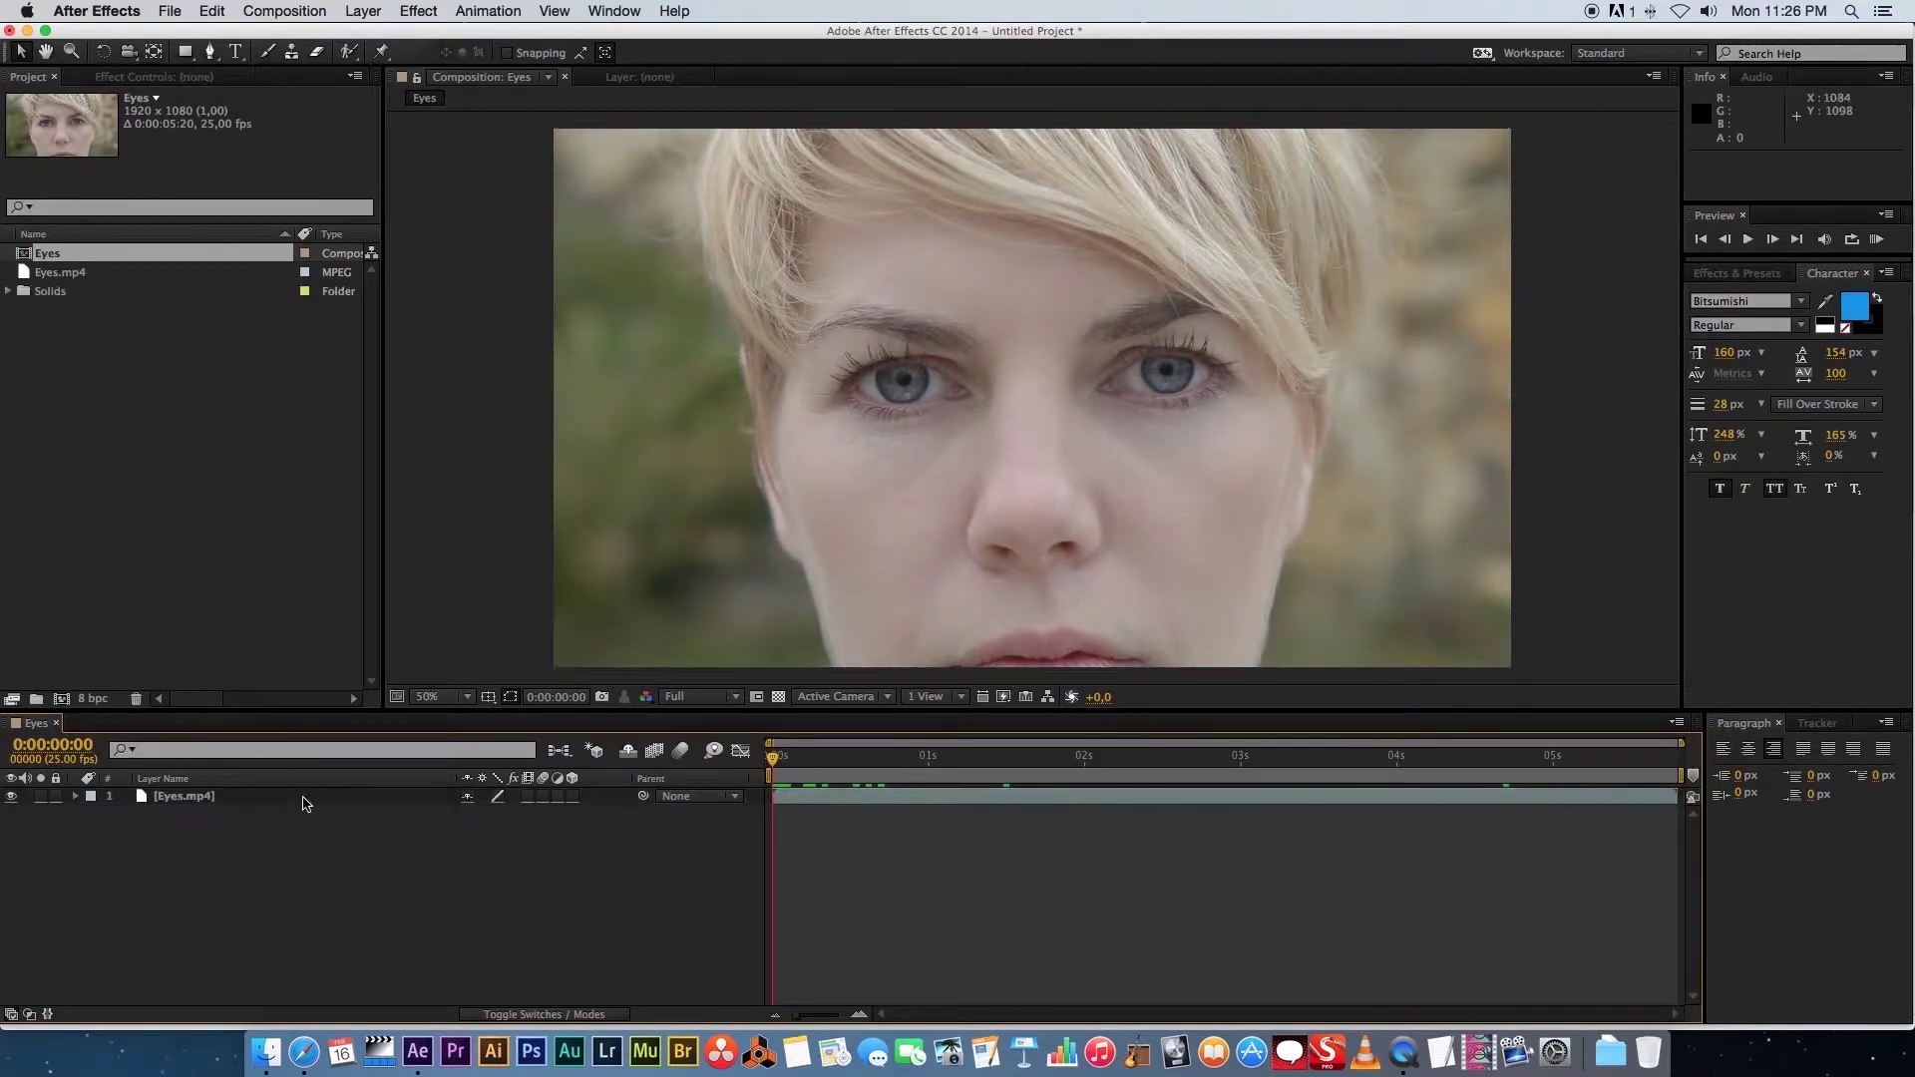
{"action": "right_click", "coordinate": [255, 867]}
{"action": "mouse_move", "coordinate": [350, 828]}
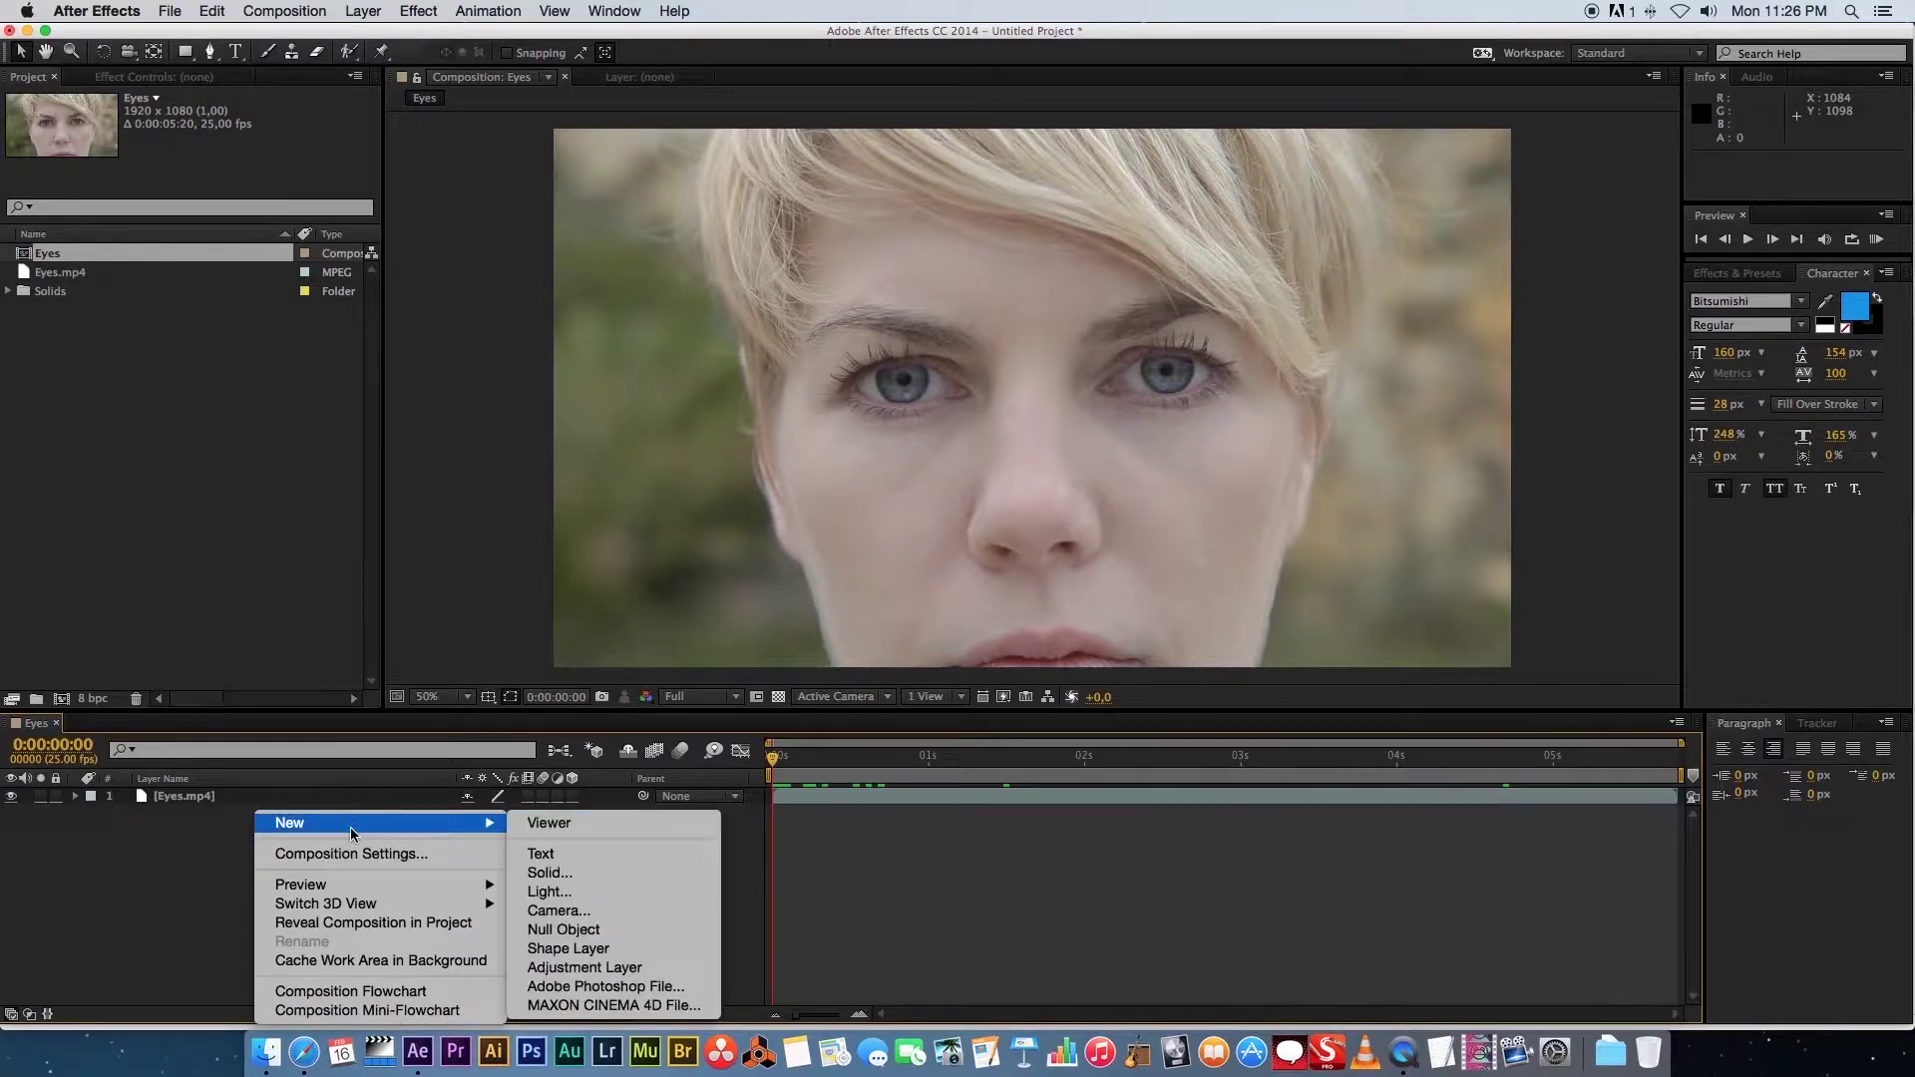
{"action": "left_click", "coordinate": [579, 874]}
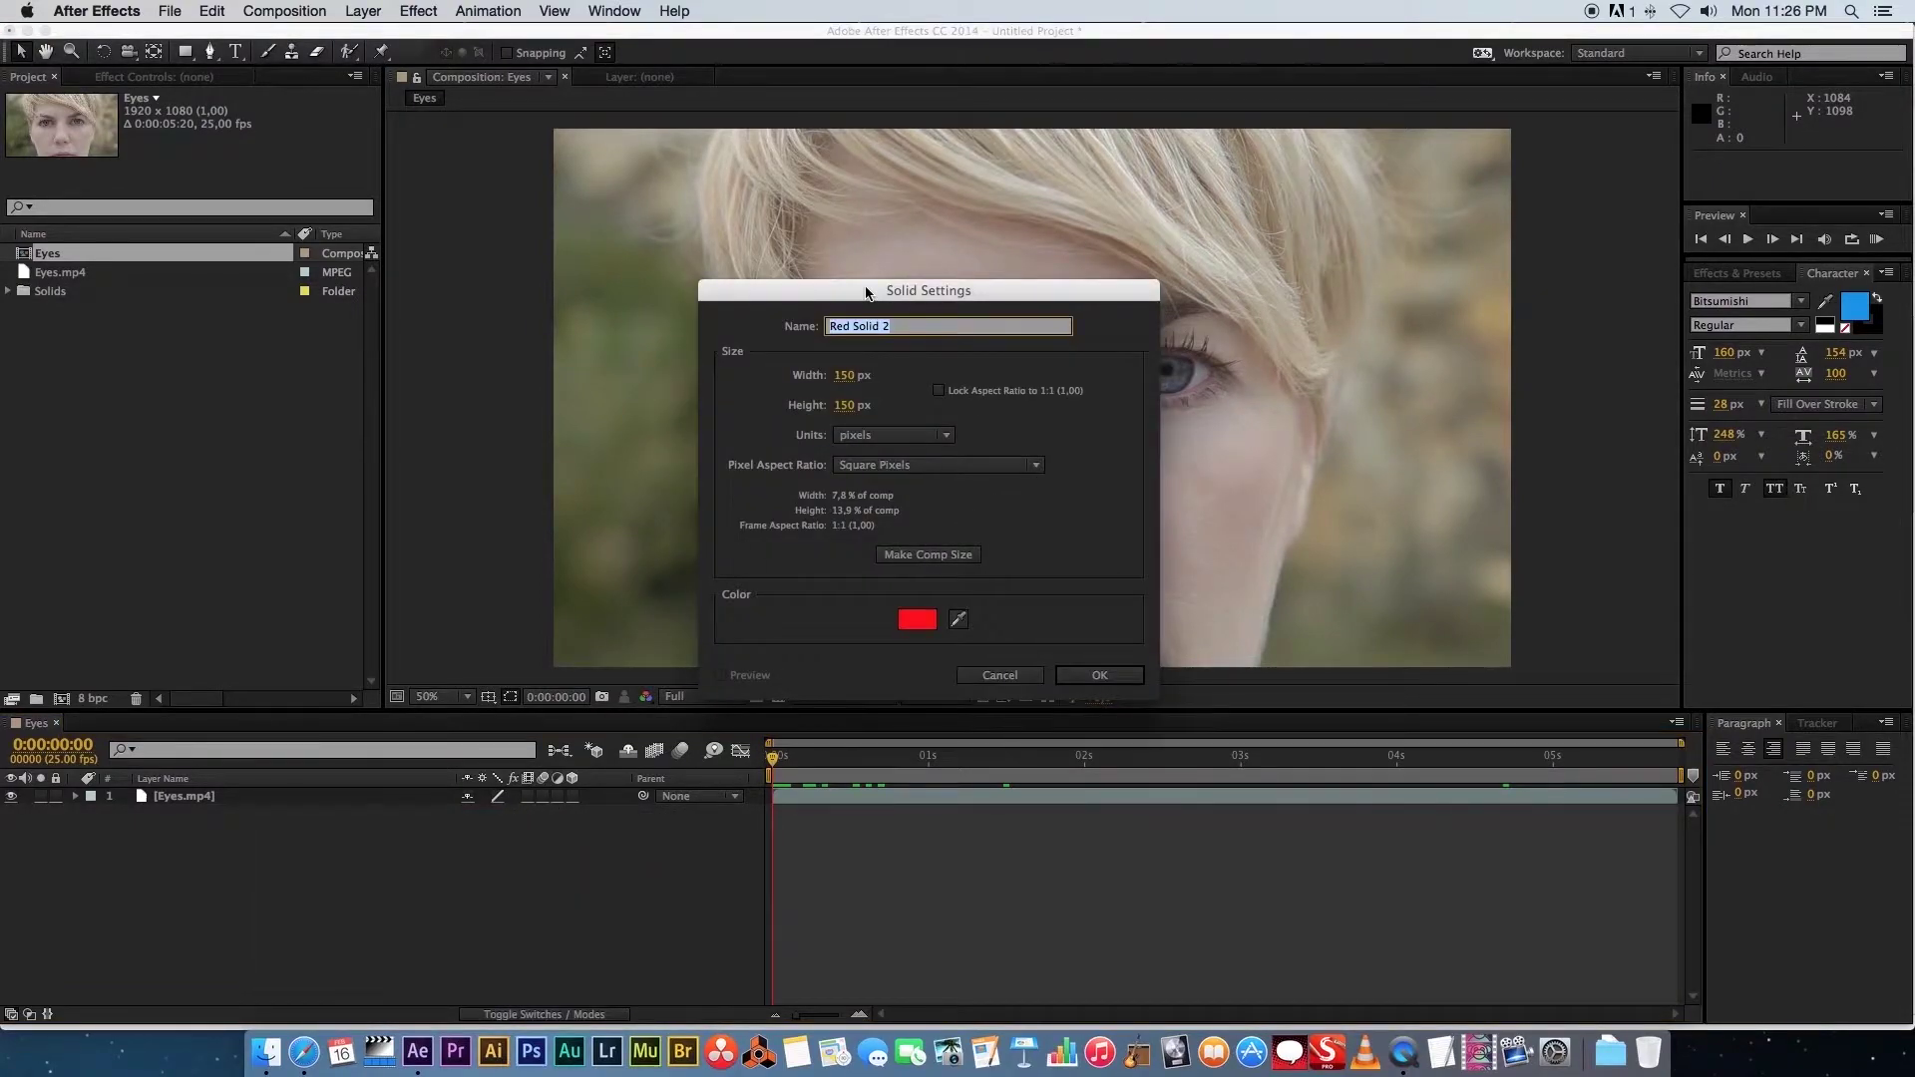
{"action": "left_click_drag", "start_coordinate": [868, 290], "coordinate": [721, 210]}
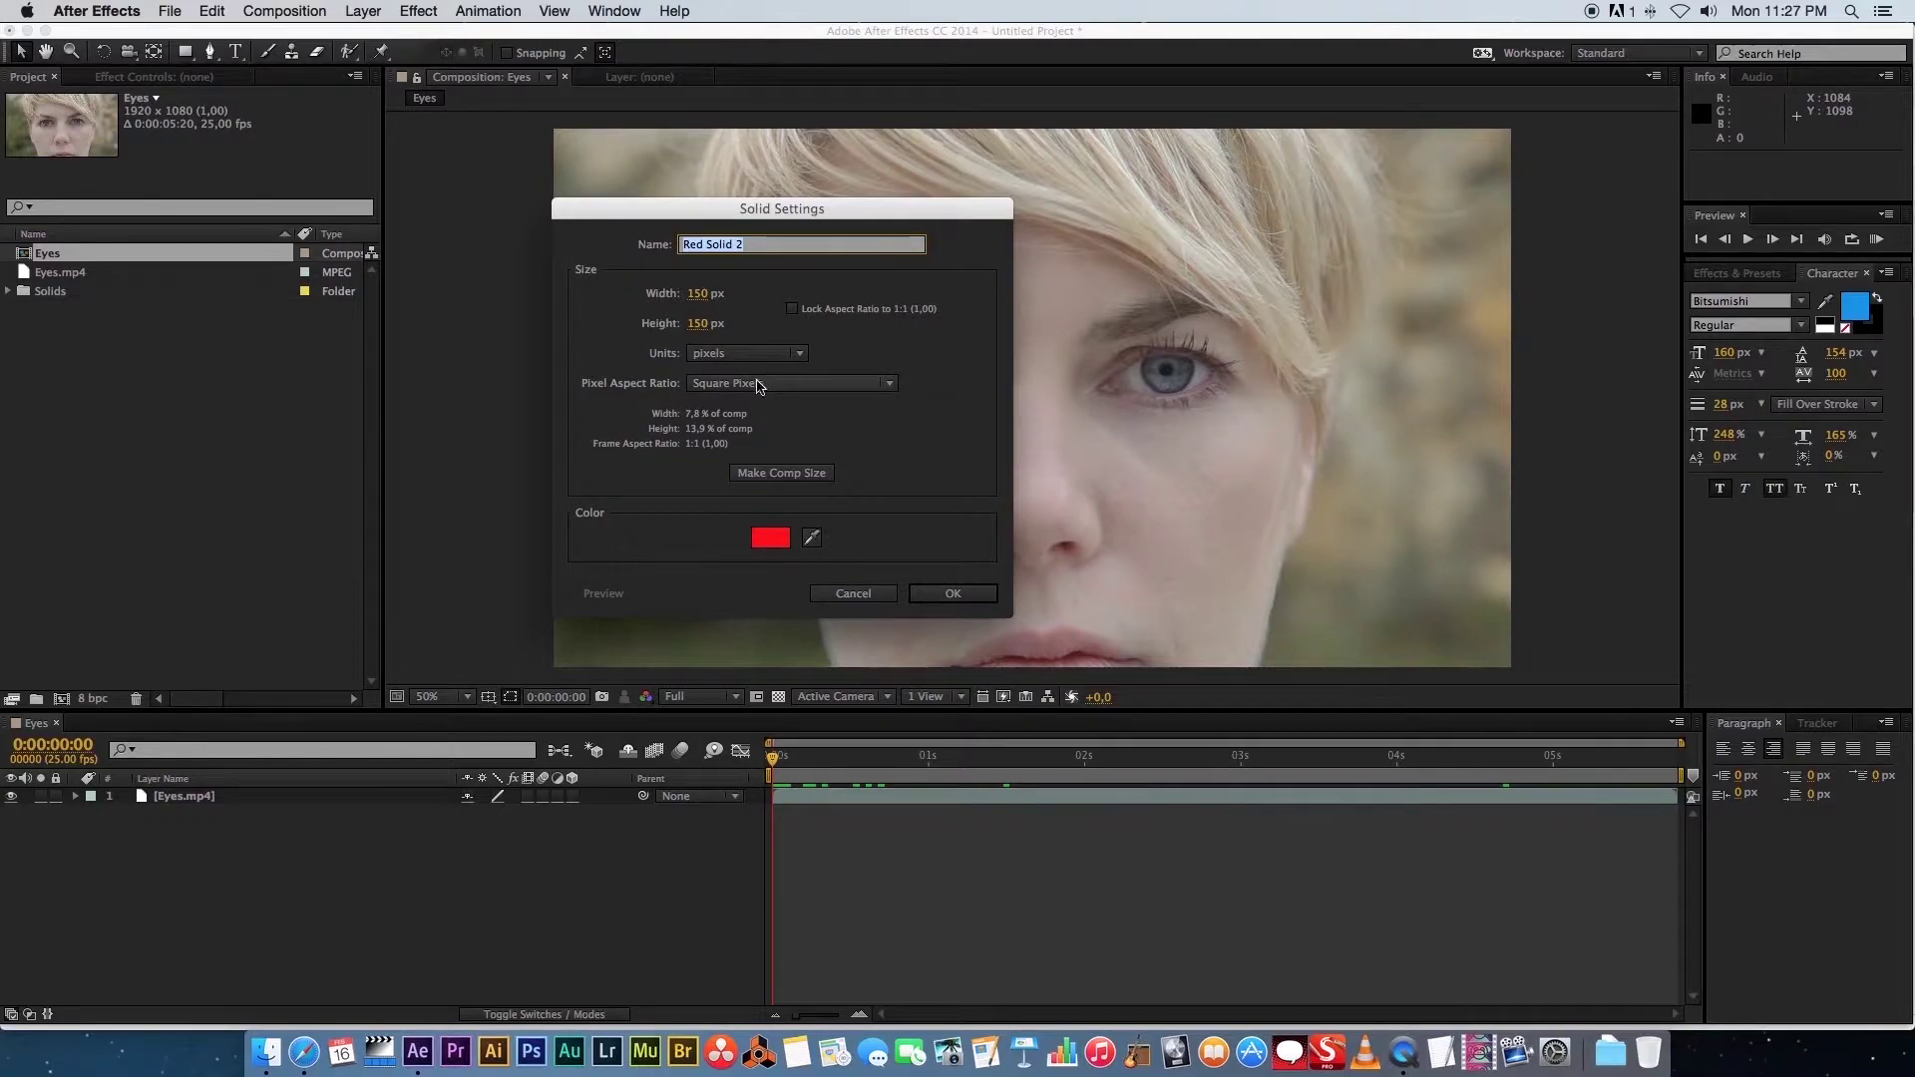
{"action": "left_click", "coordinate": [808, 483]}
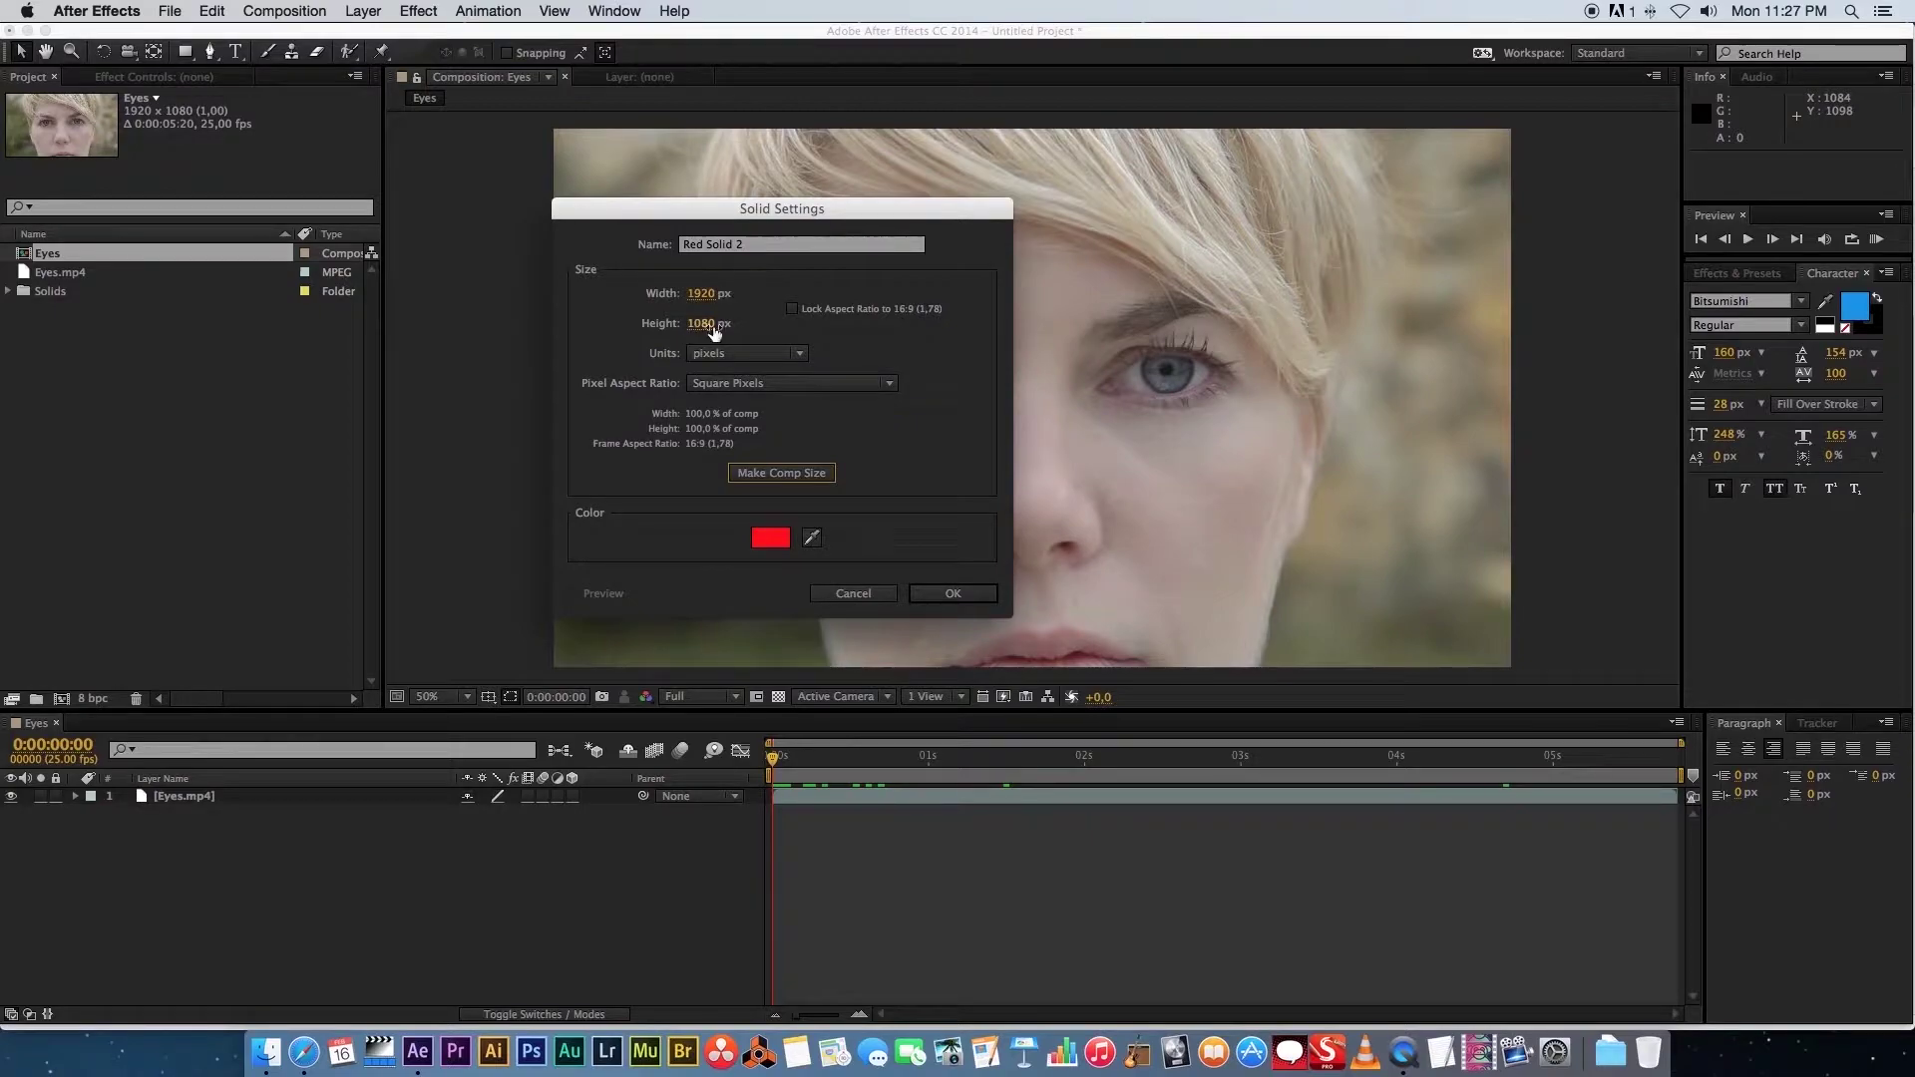
{"action": "left_click", "coordinate": [781, 544]}
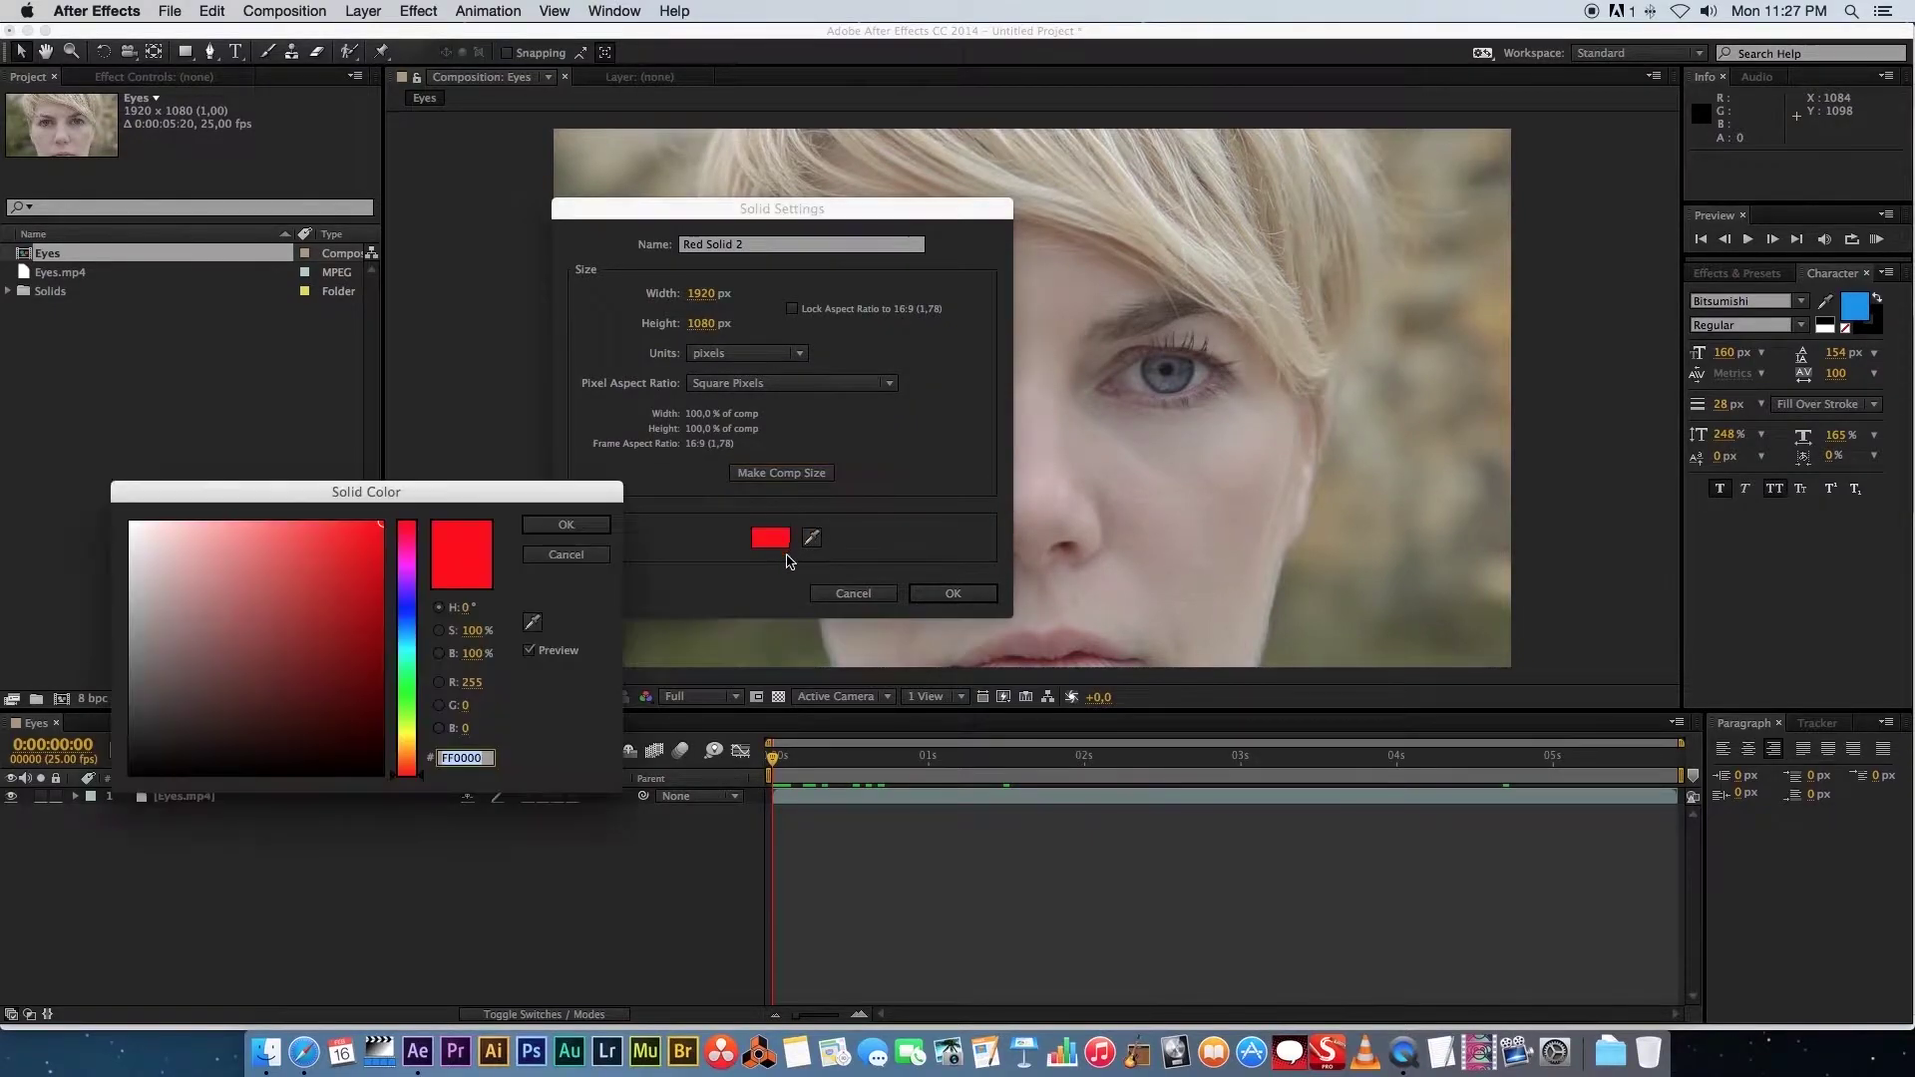
{"action": "left_click", "coordinate": [588, 528]}
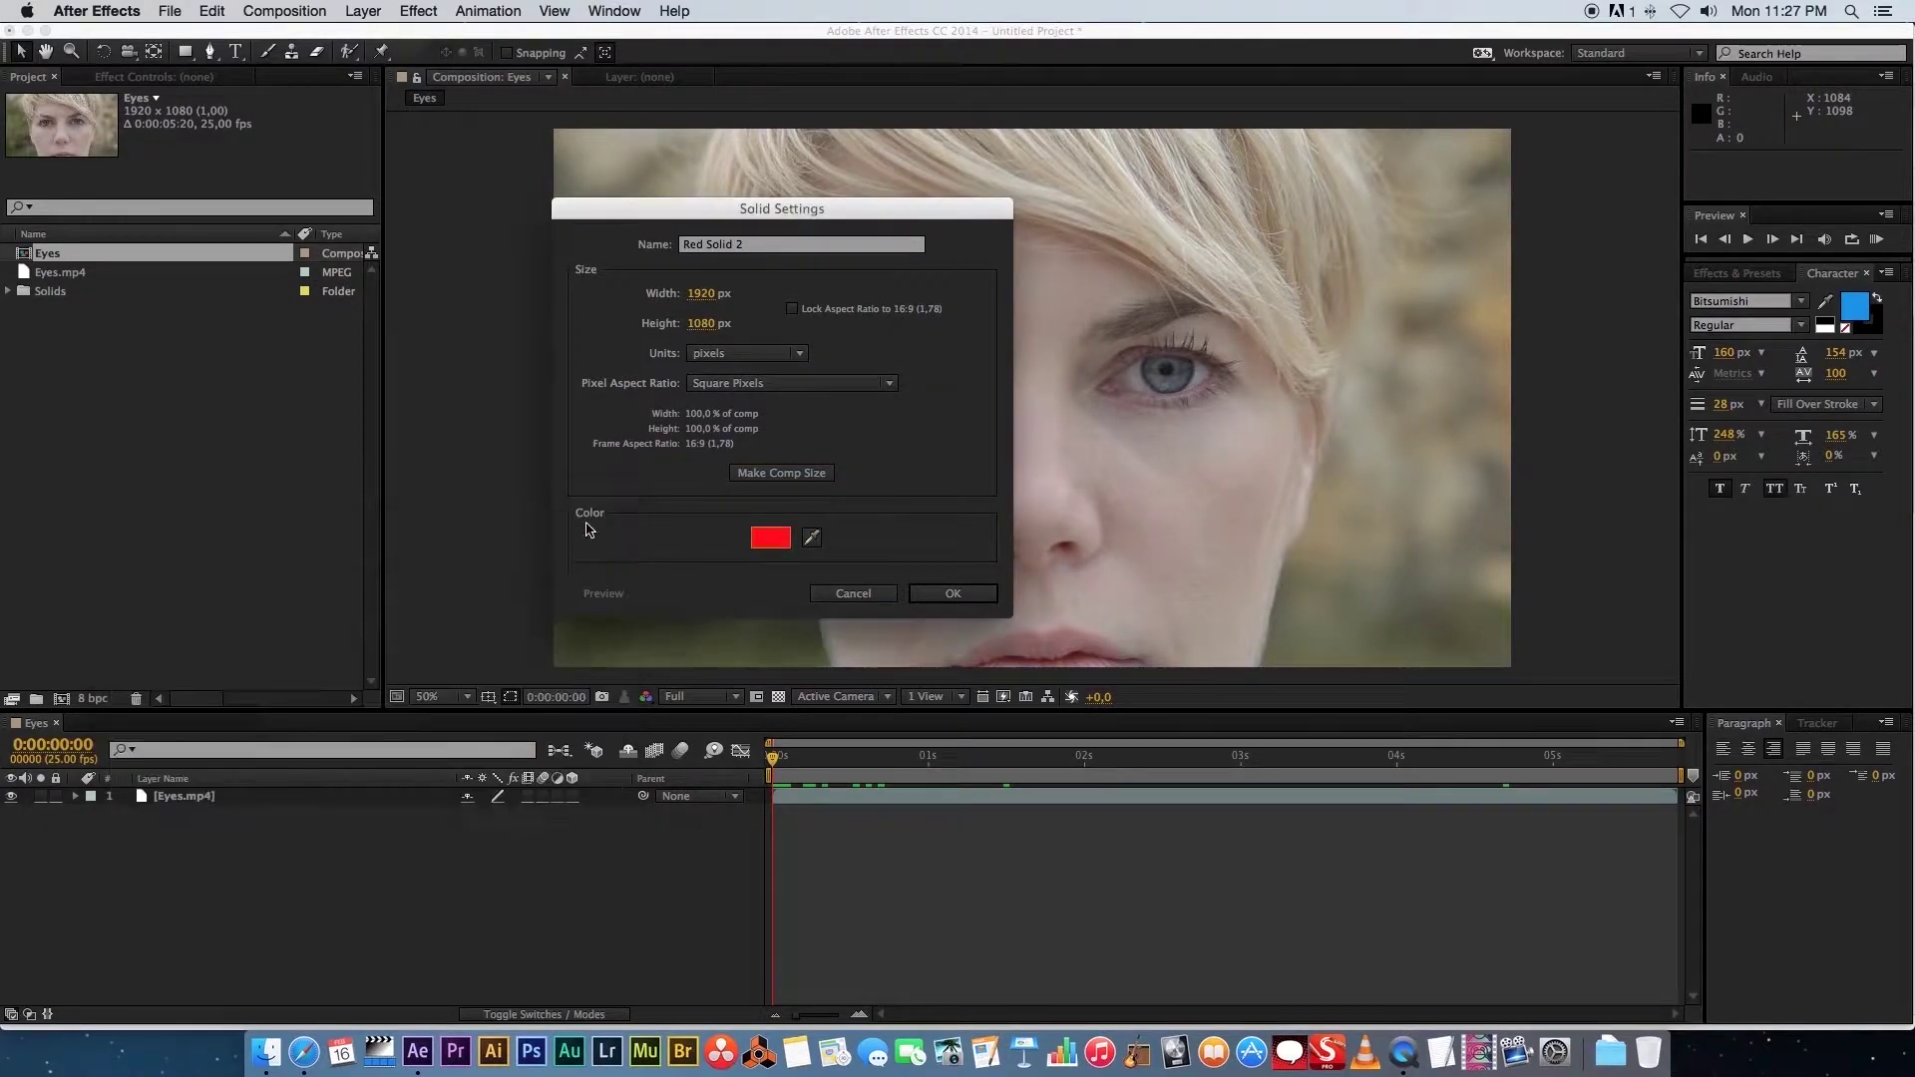
{"action": "left_click", "coordinate": [954, 596]}
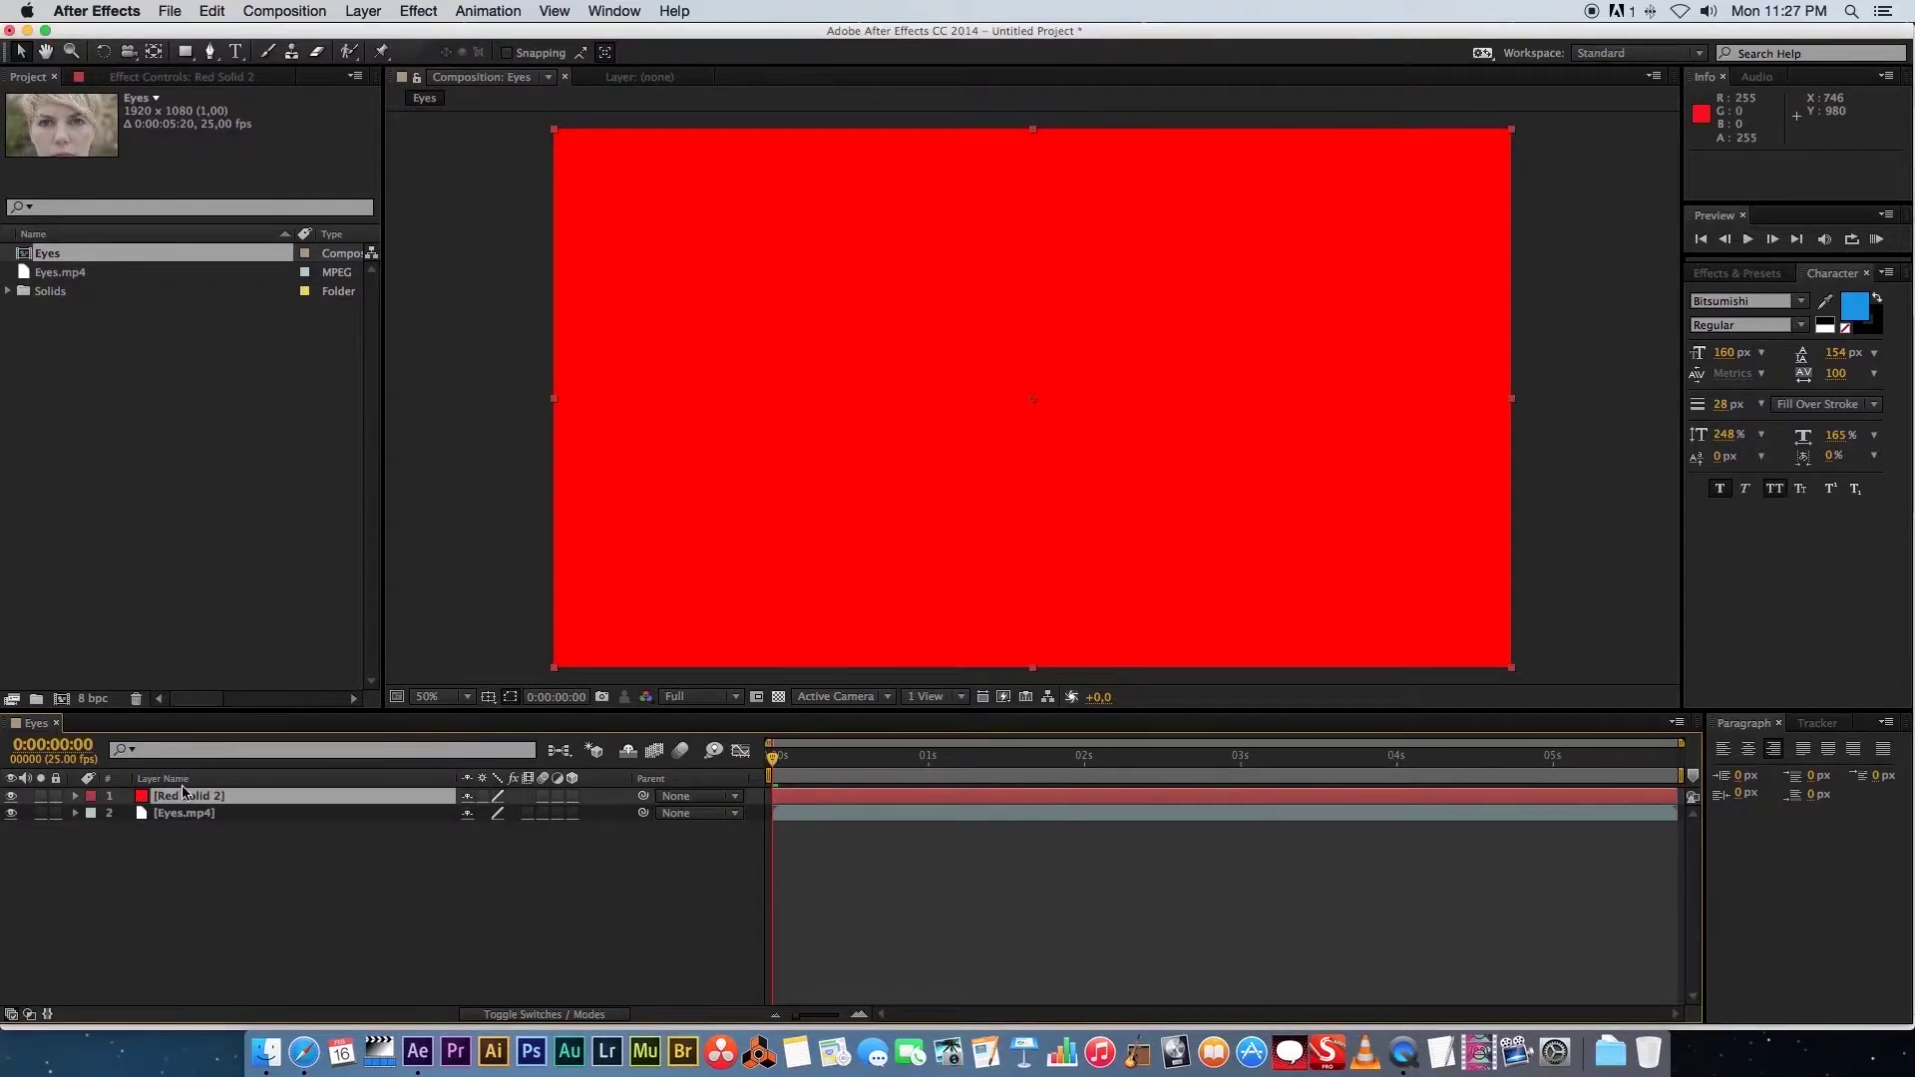
Move Red Solid 2 below Eyes.mp4 and select the Eyes.mp4 layer
{"action": "left_click_drag", "start_coordinate": [161, 798], "coordinate": [186, 822]}
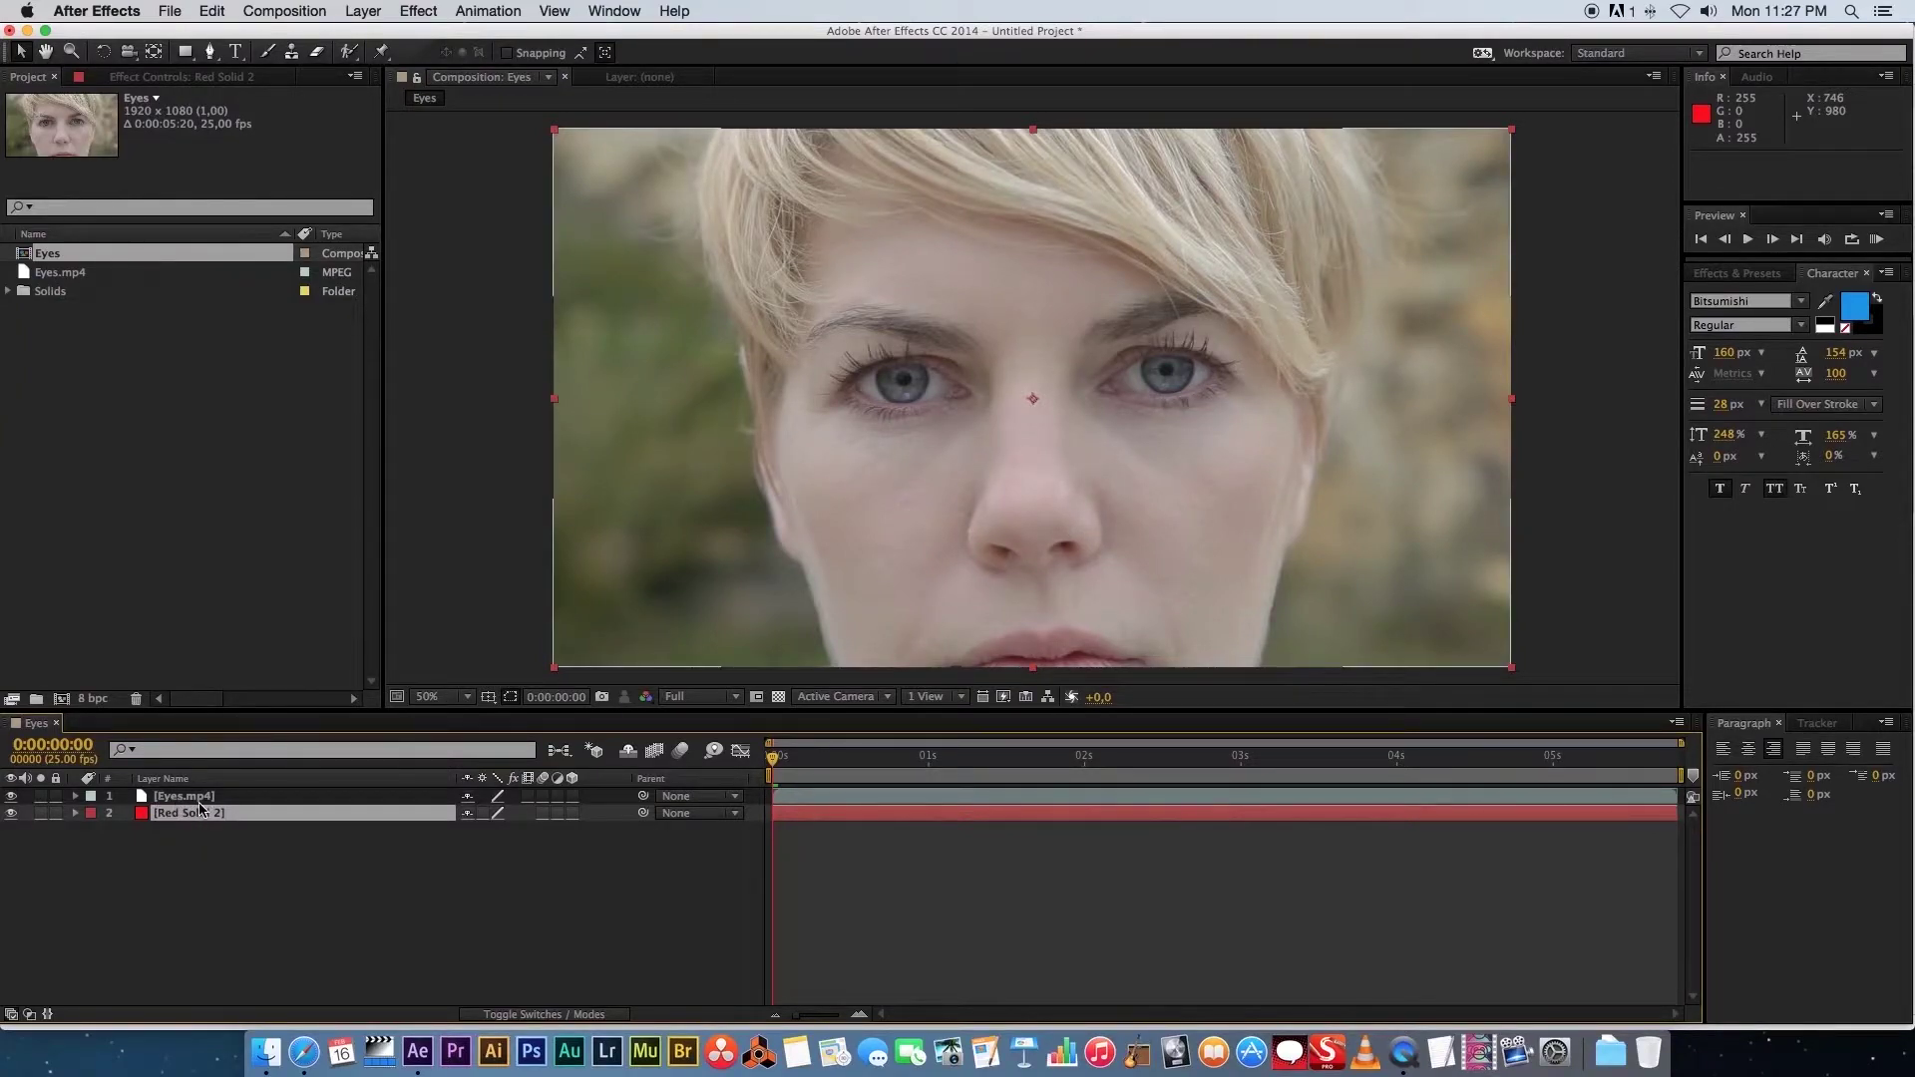
{"action": "left_click", "coordinate": [175, 798]}
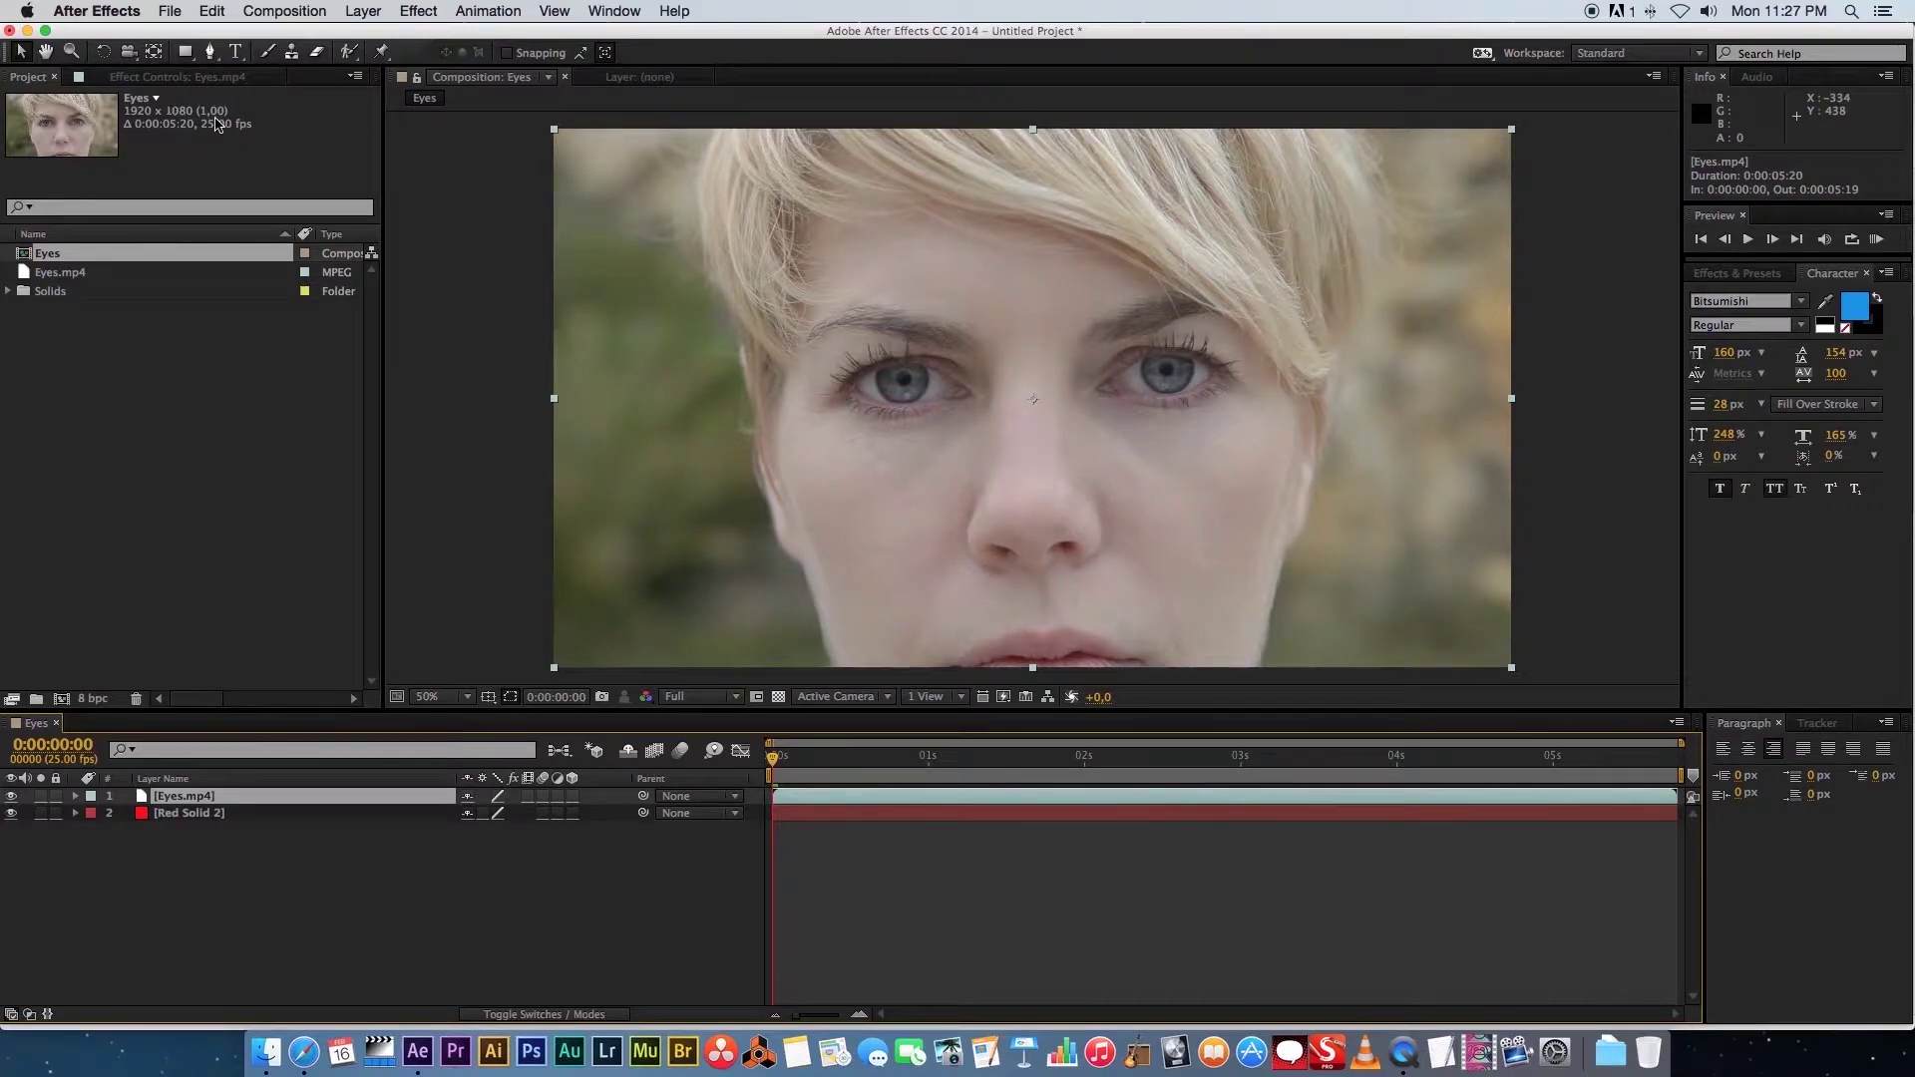
{"action": "left_click", "coordinate": [186, 60]}
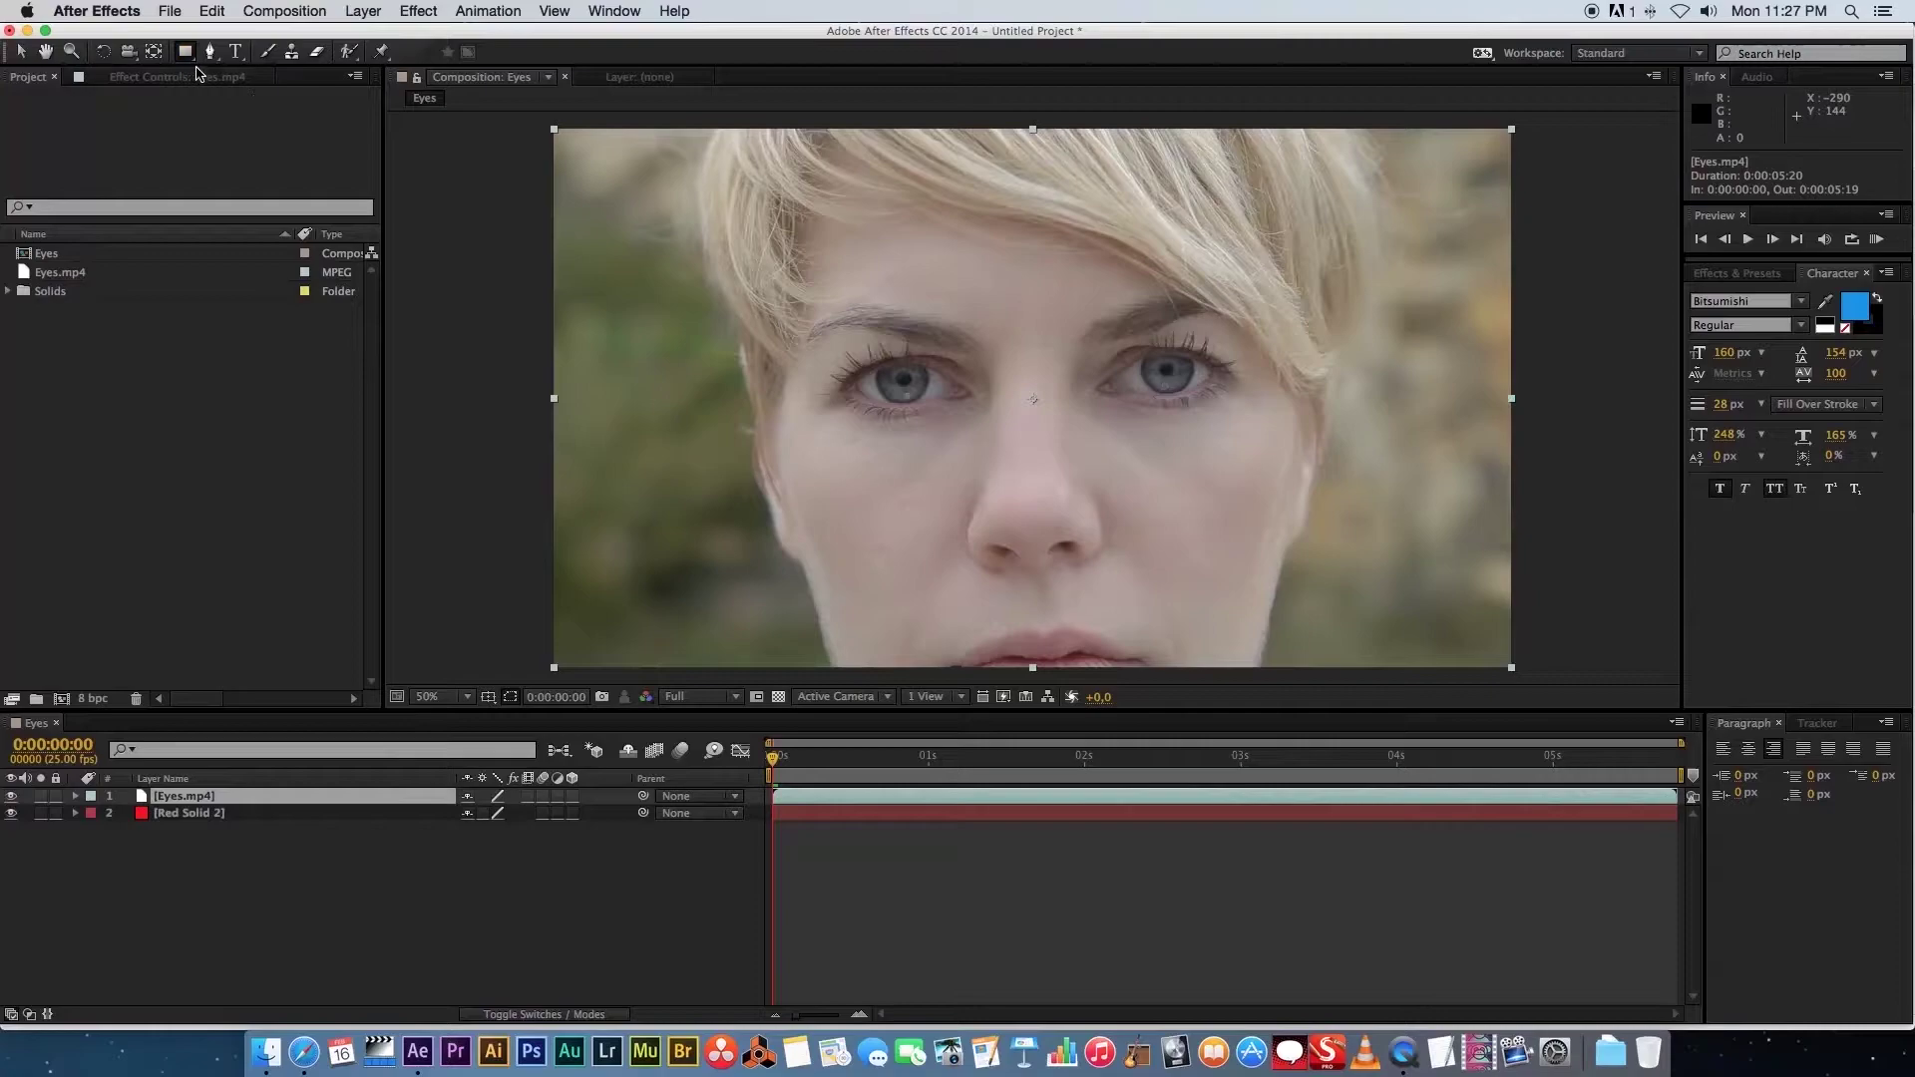
{"action": "mouse_move", "coordinate": [679, 255]}
{"action": "left_mouse_down"}
{"action": "mouse_move", "coordinate": [714, 308]}
{"action": "mouse_move", "coordinate": [985, 444]}
{"action": "left_mouse_up"}
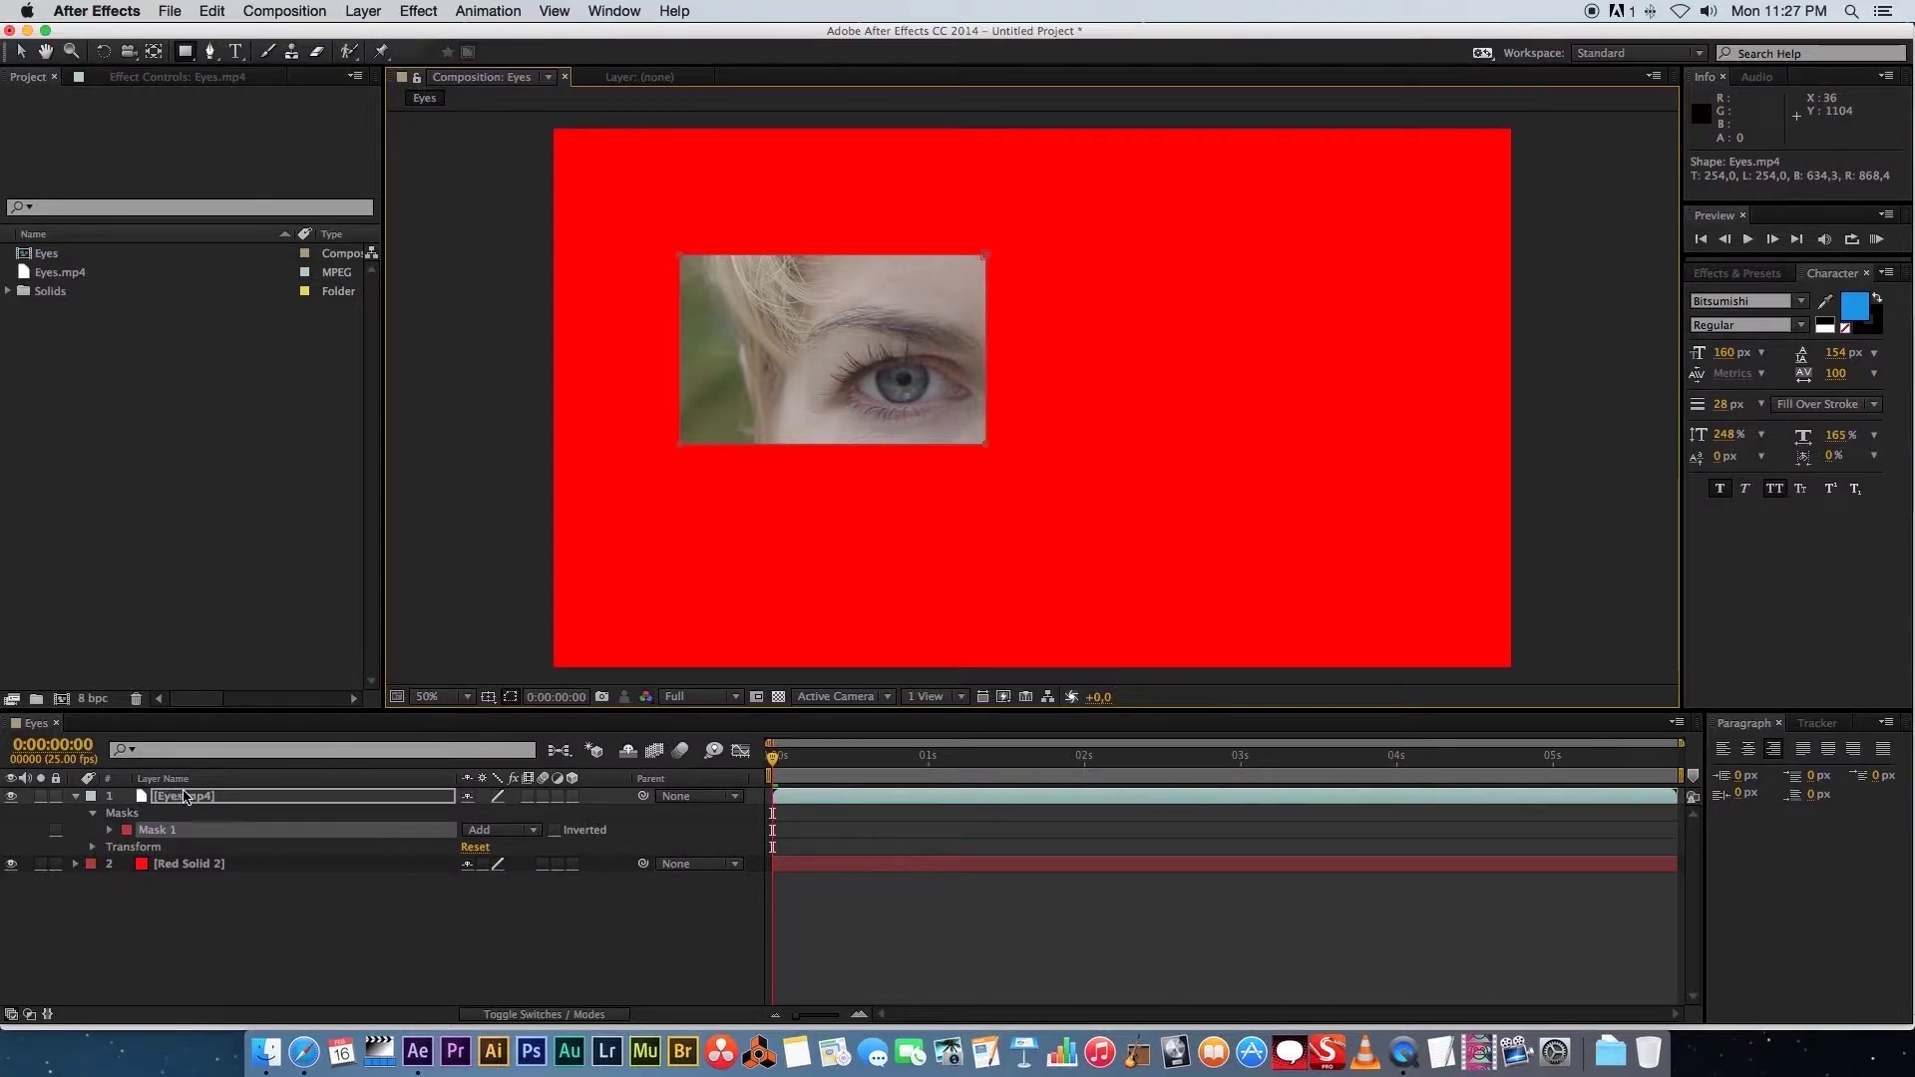
{"action": "left_click", "coordinate": [231, 915]}
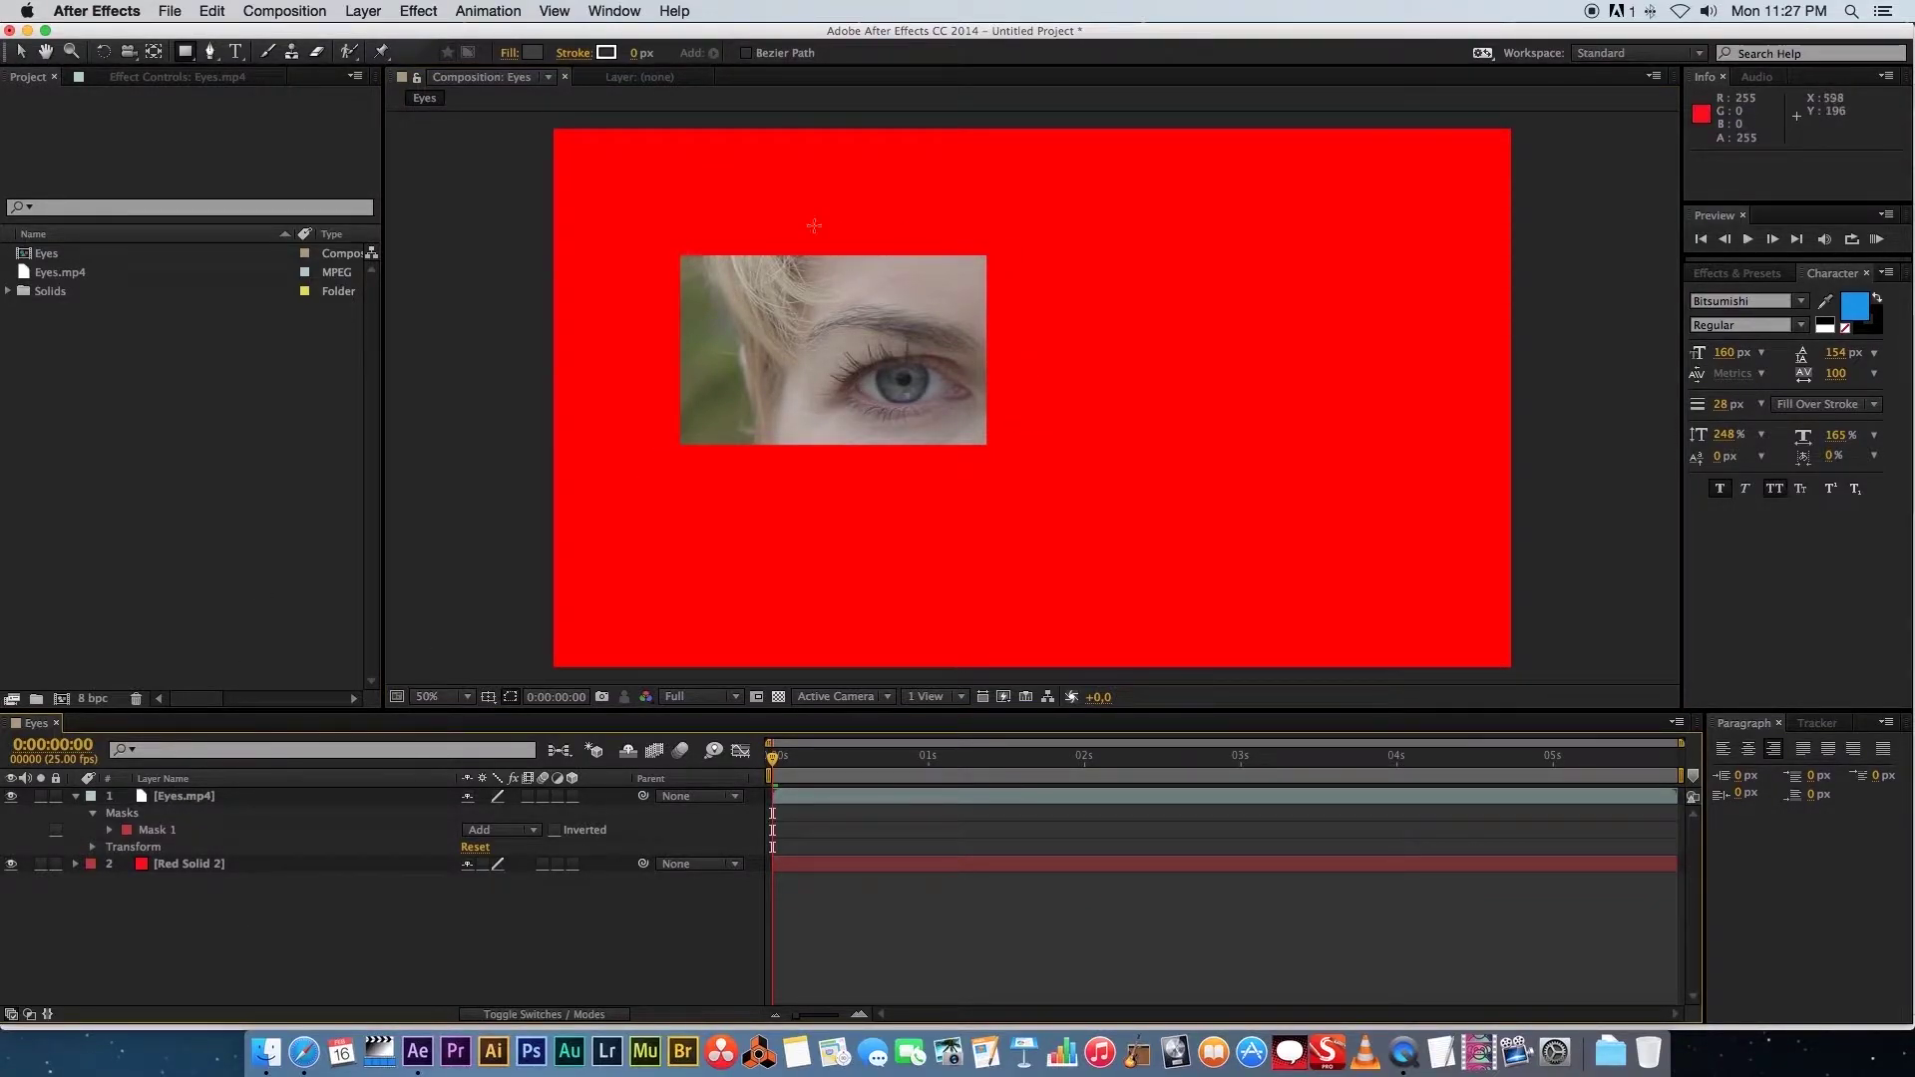
{"action": "left_click", "coordinate": [174, 795]}
{"action": "left_click", "coordinate": [175, 796]}
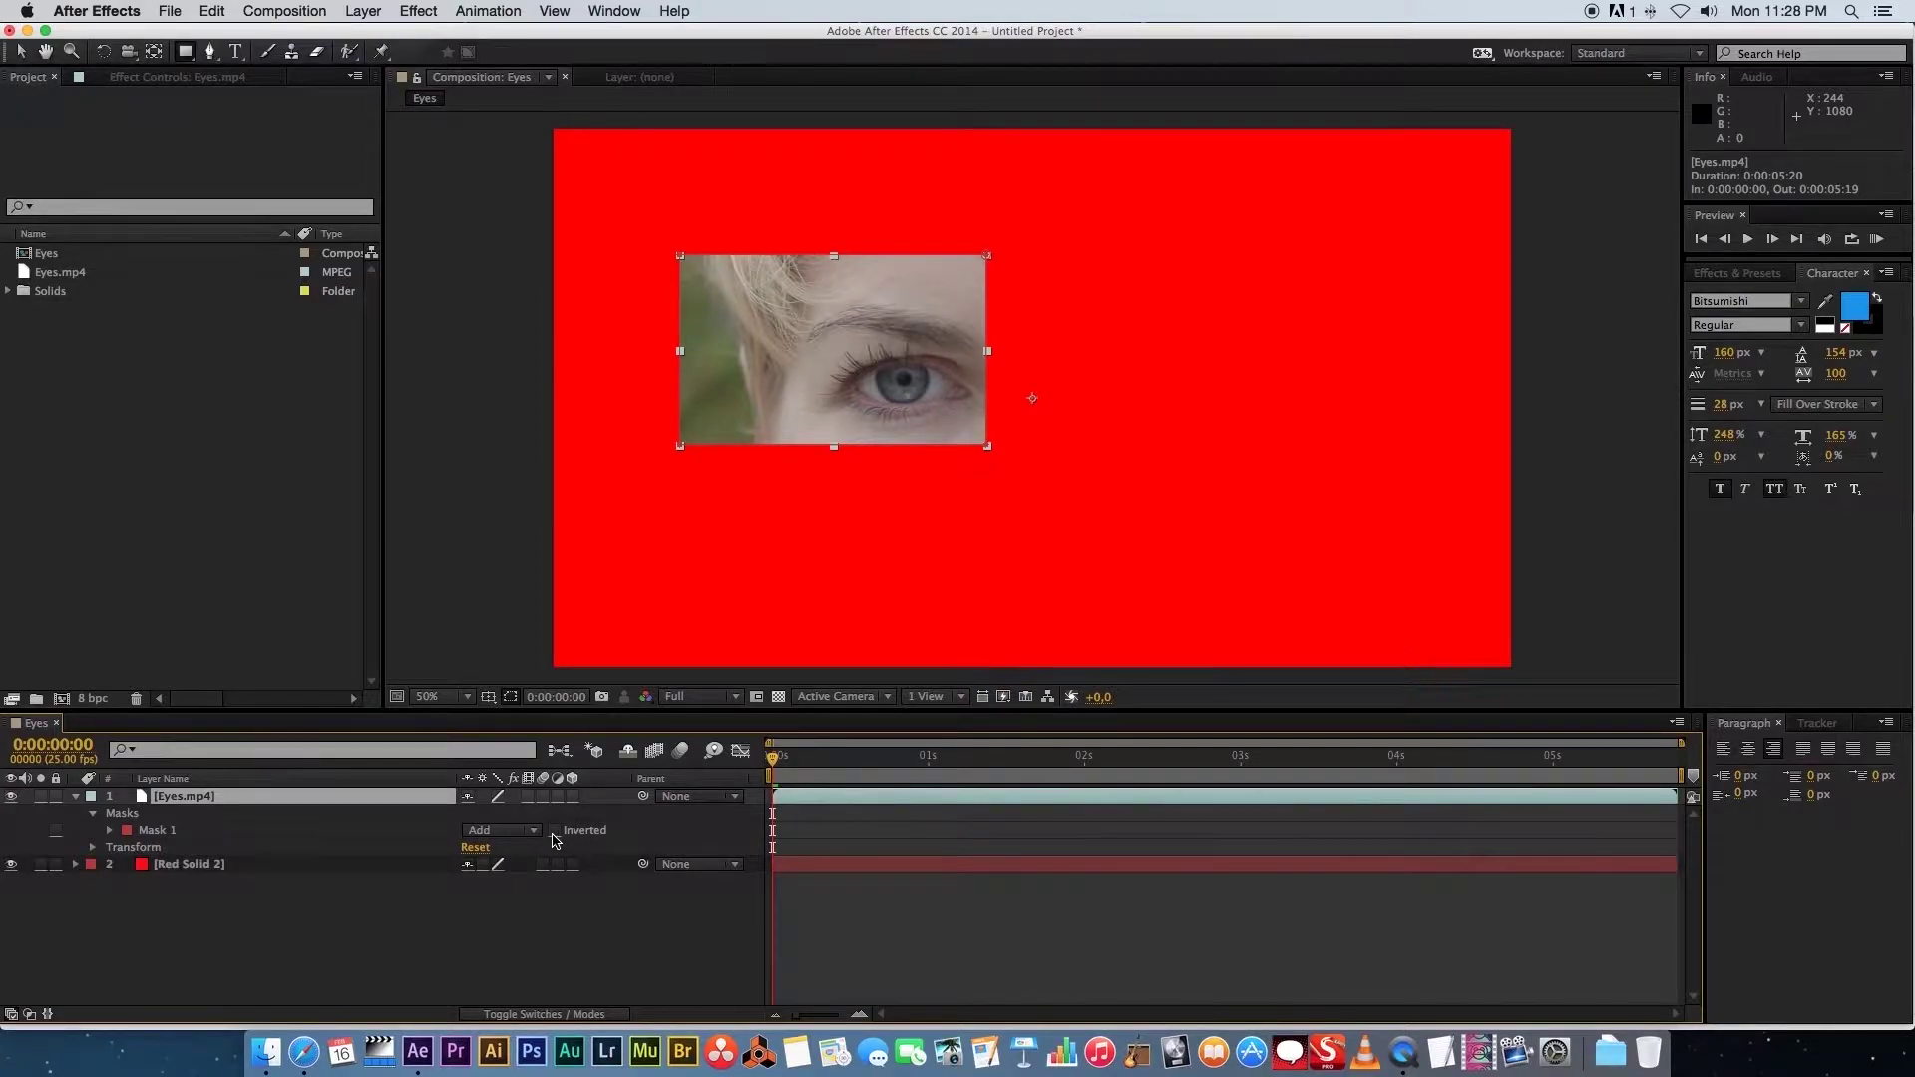
{"action": "left_click", "coordinate": [555, 830]}
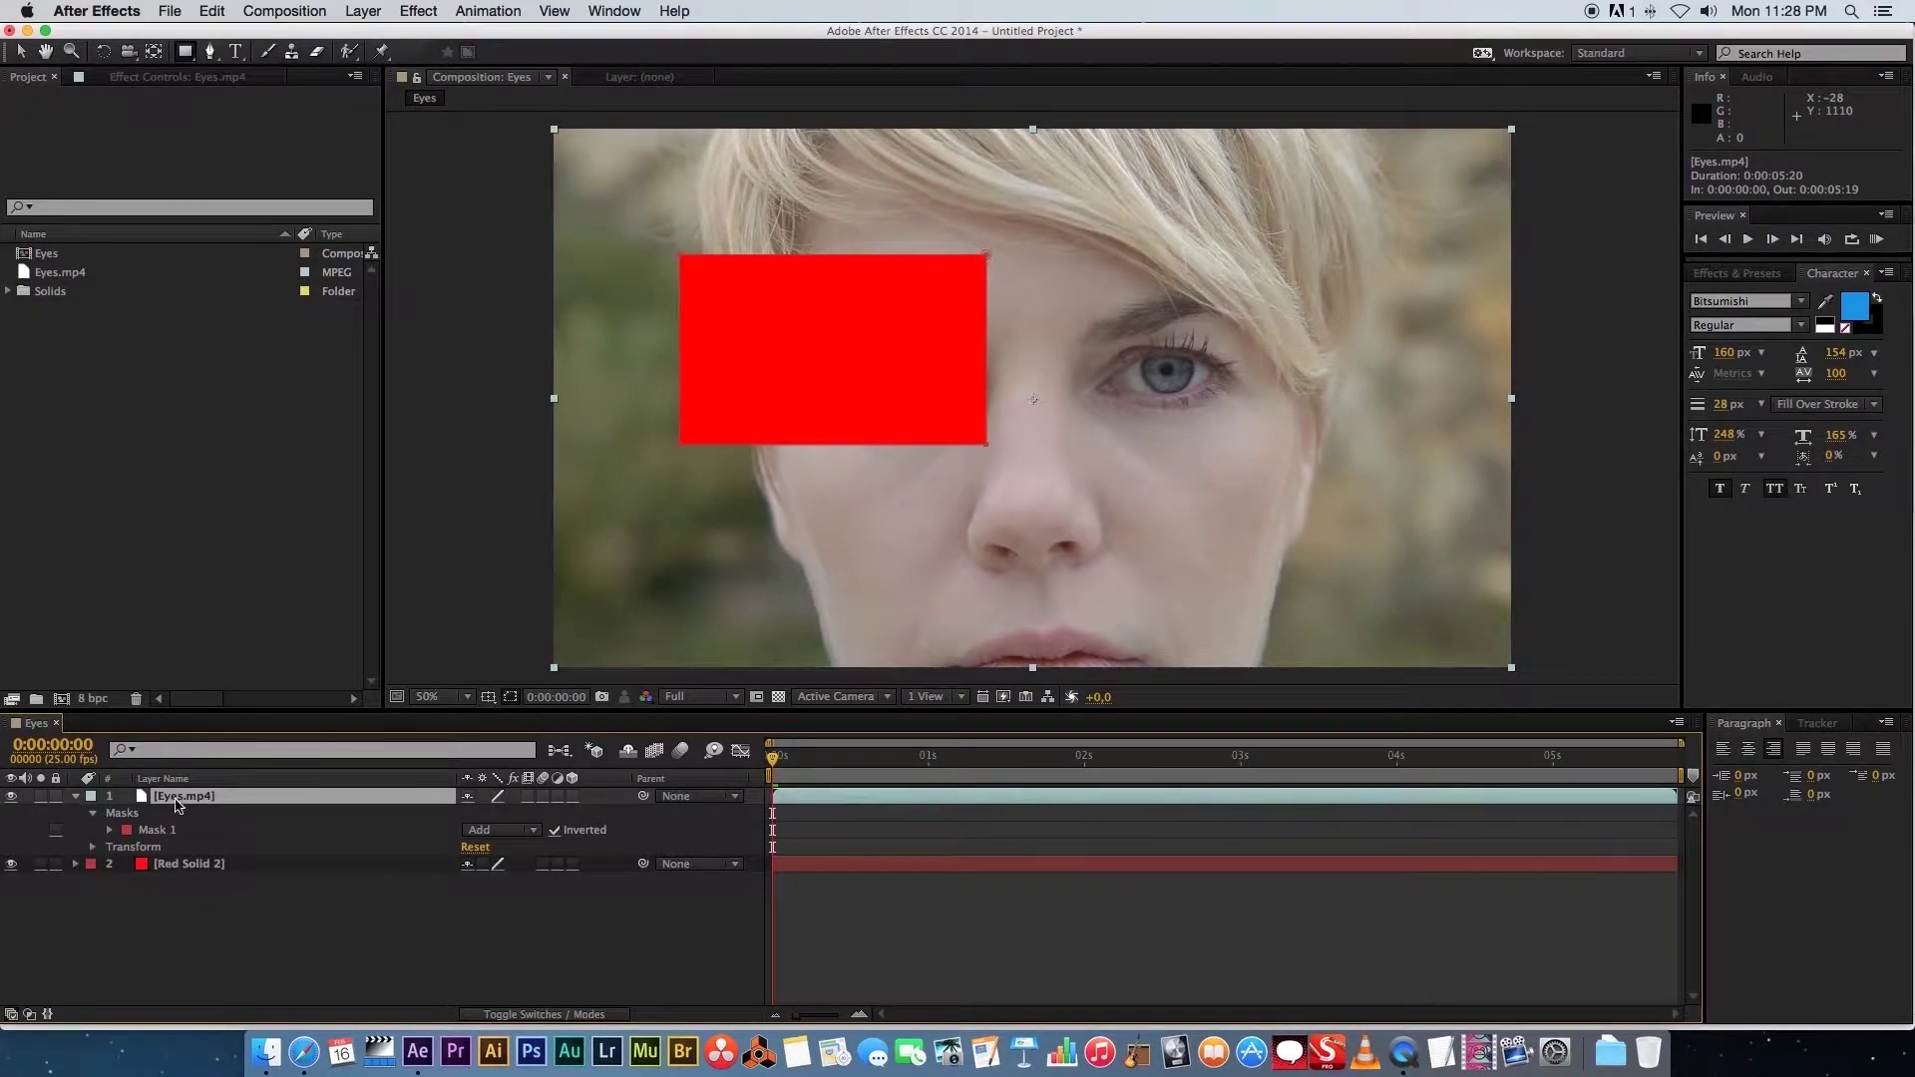
{"action": "left_click", "coordinate": [170, 918]}
{"action": "left_click", "coordinate": [157, 831]}
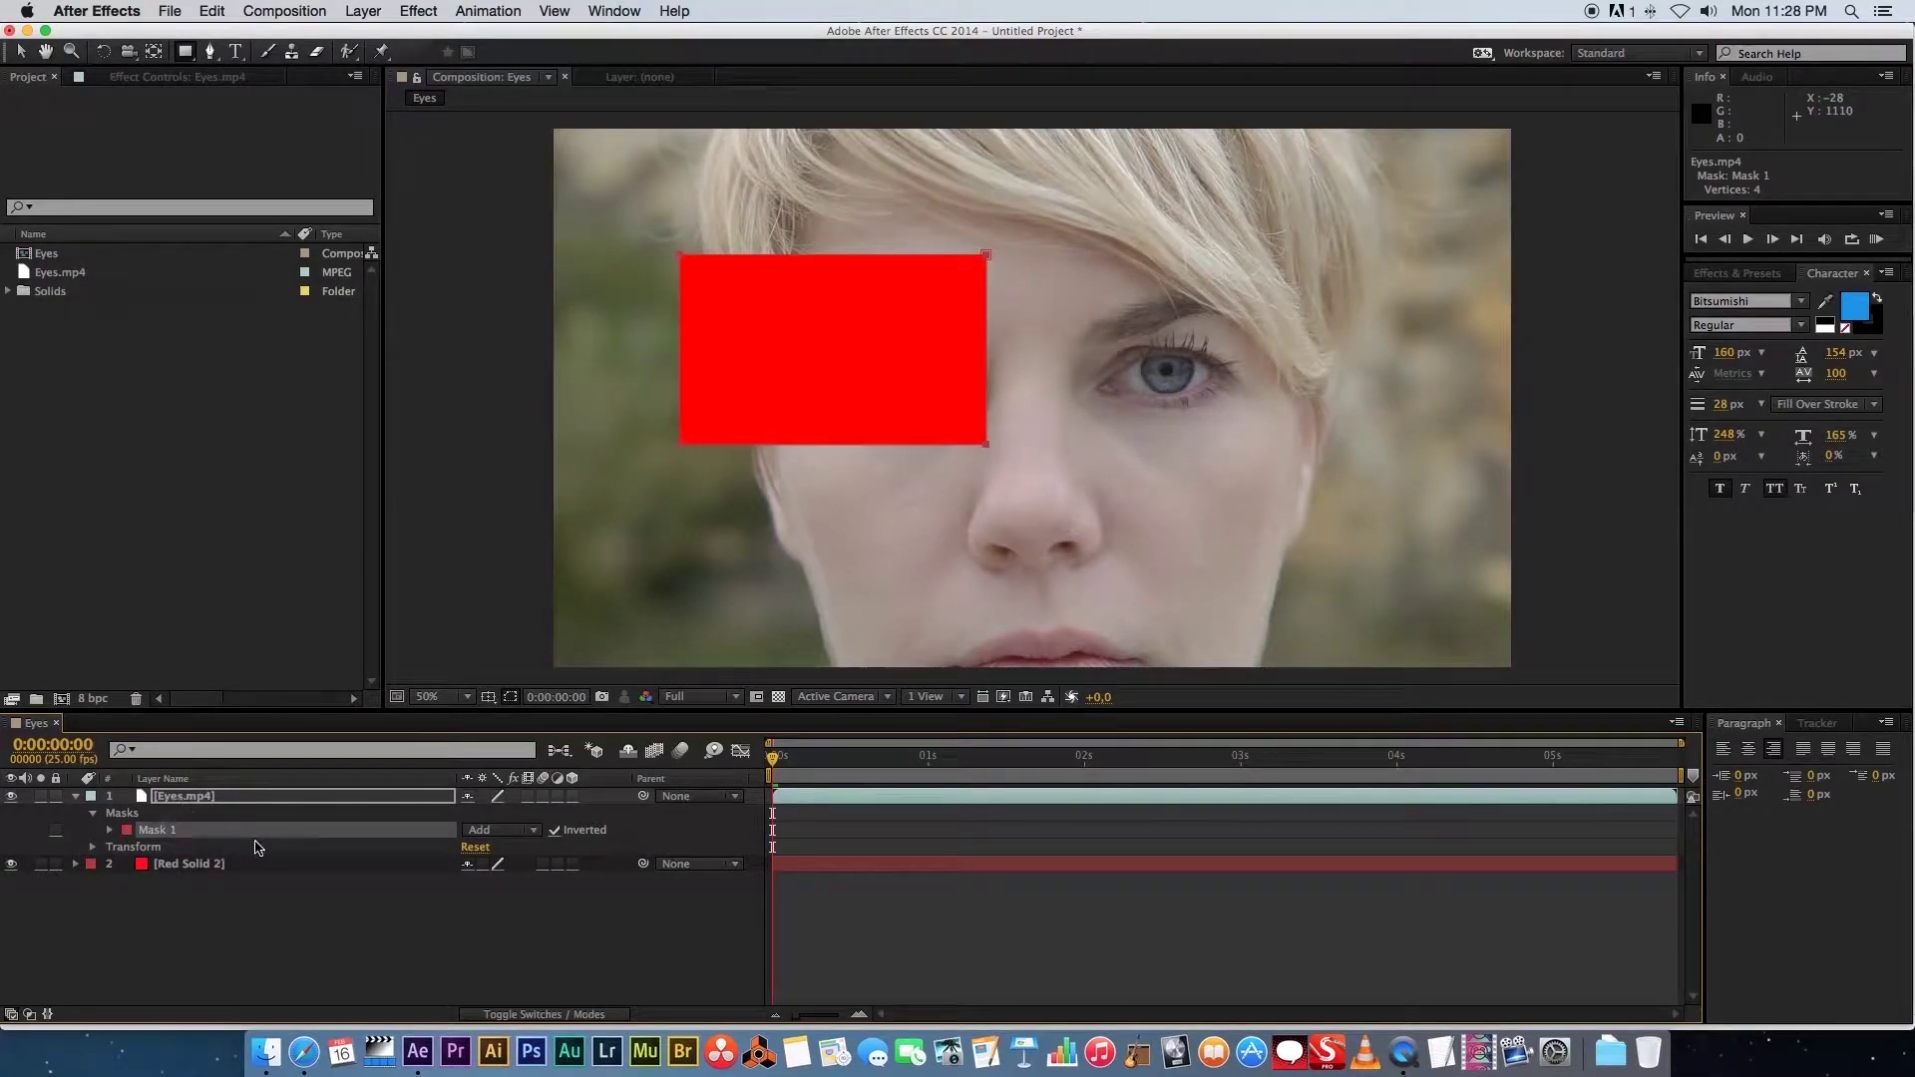
{"action": "key", "text": "Delete"}
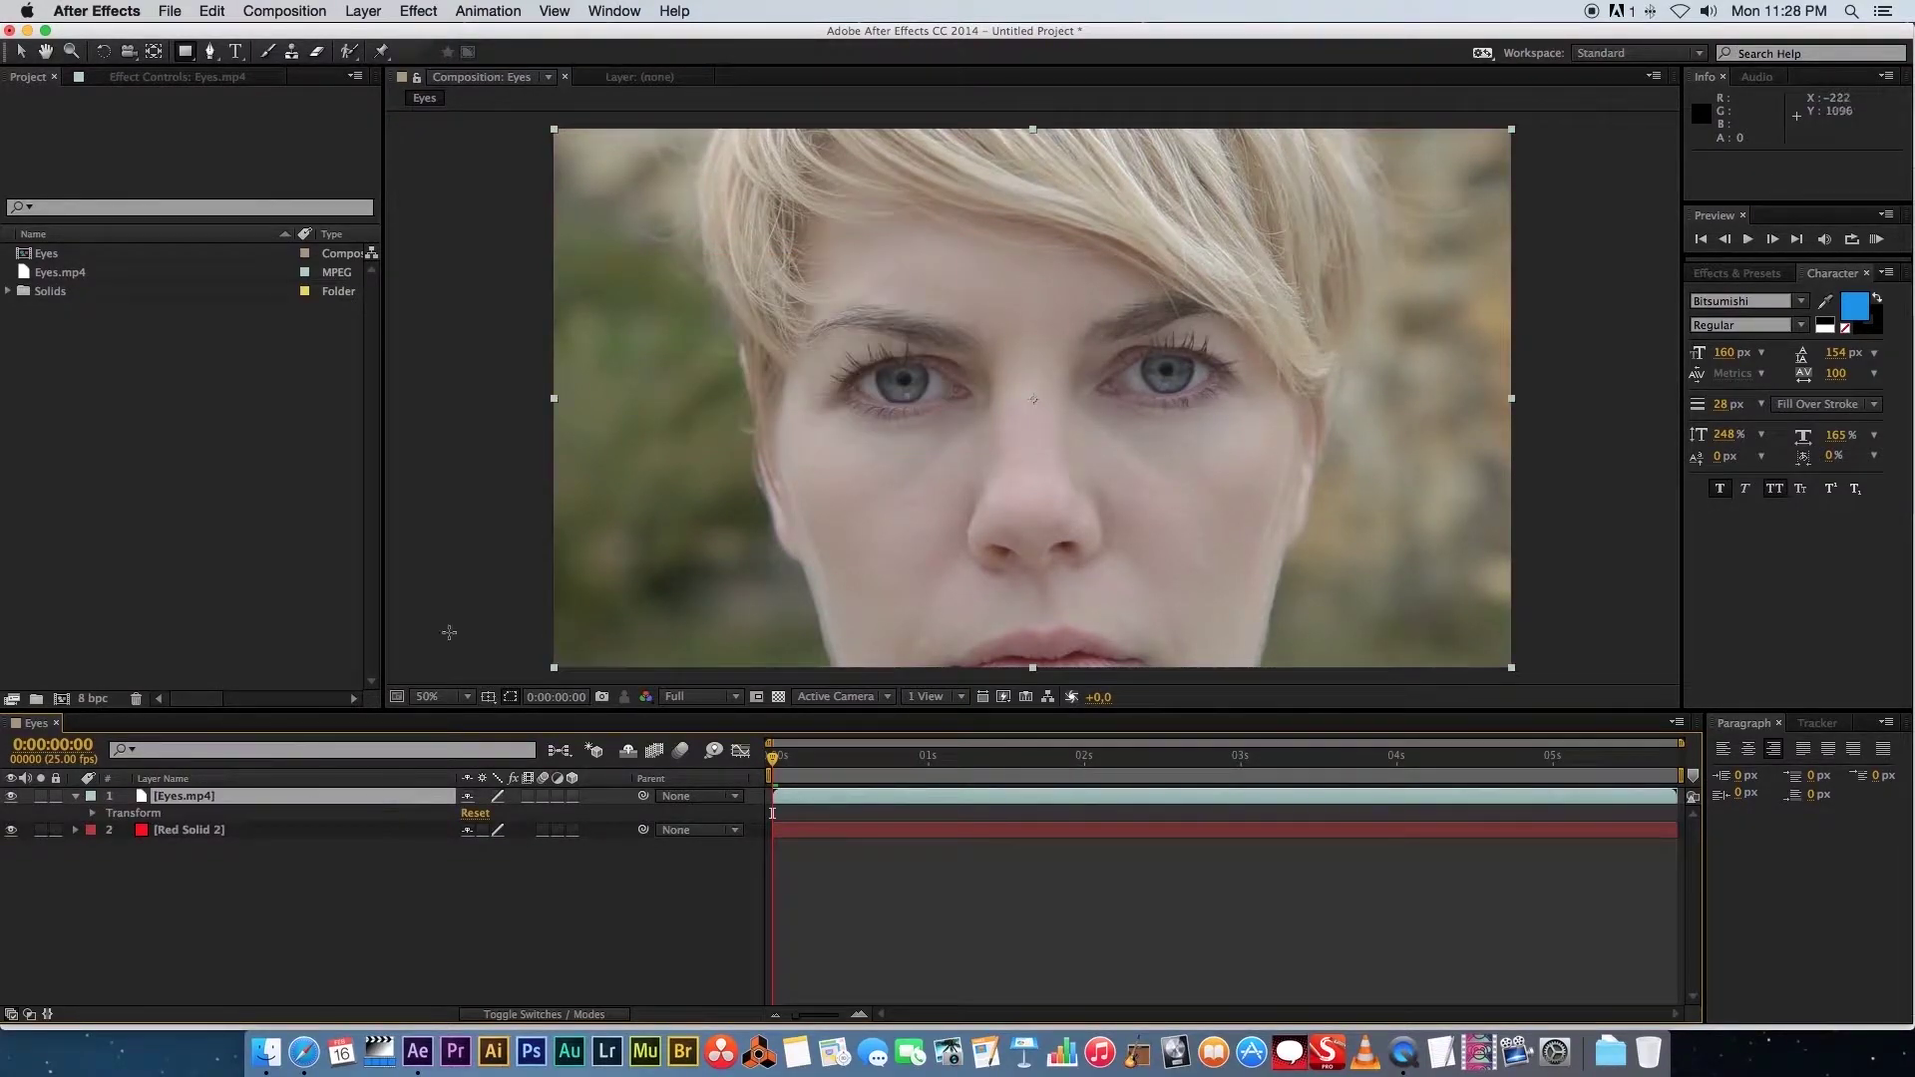
{"action": "left_click", "coordinate": [185, 54]}
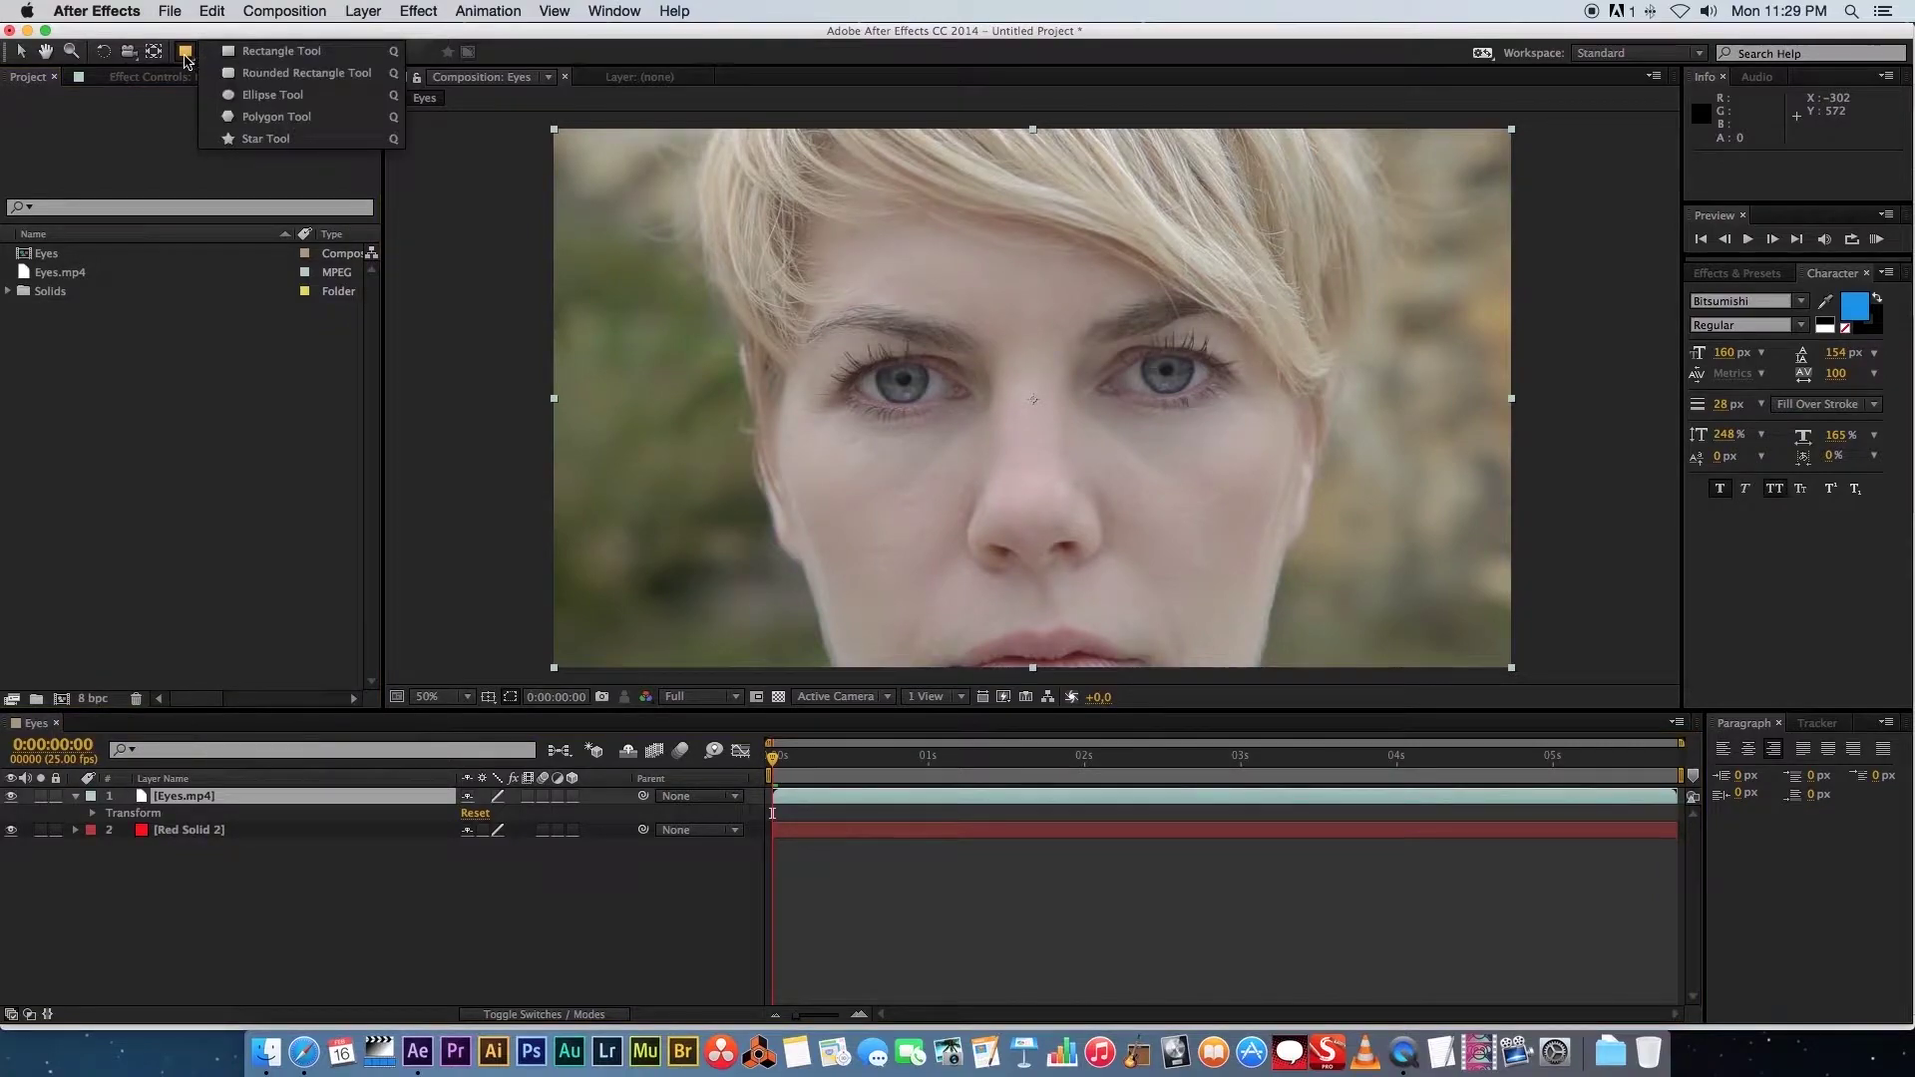
{"action": "left_click", "coordinate": [260, 94]}
{"action": "mouse_move", "coordinate": [769, 270]}
{"action": "left_mouse_down"}
{"action": "mouse_move", "coordinate": [1077, 506]}
{"action": "mouse_move", "coordinate": [1046, 493]}
{"action": "left_mouse_up"}
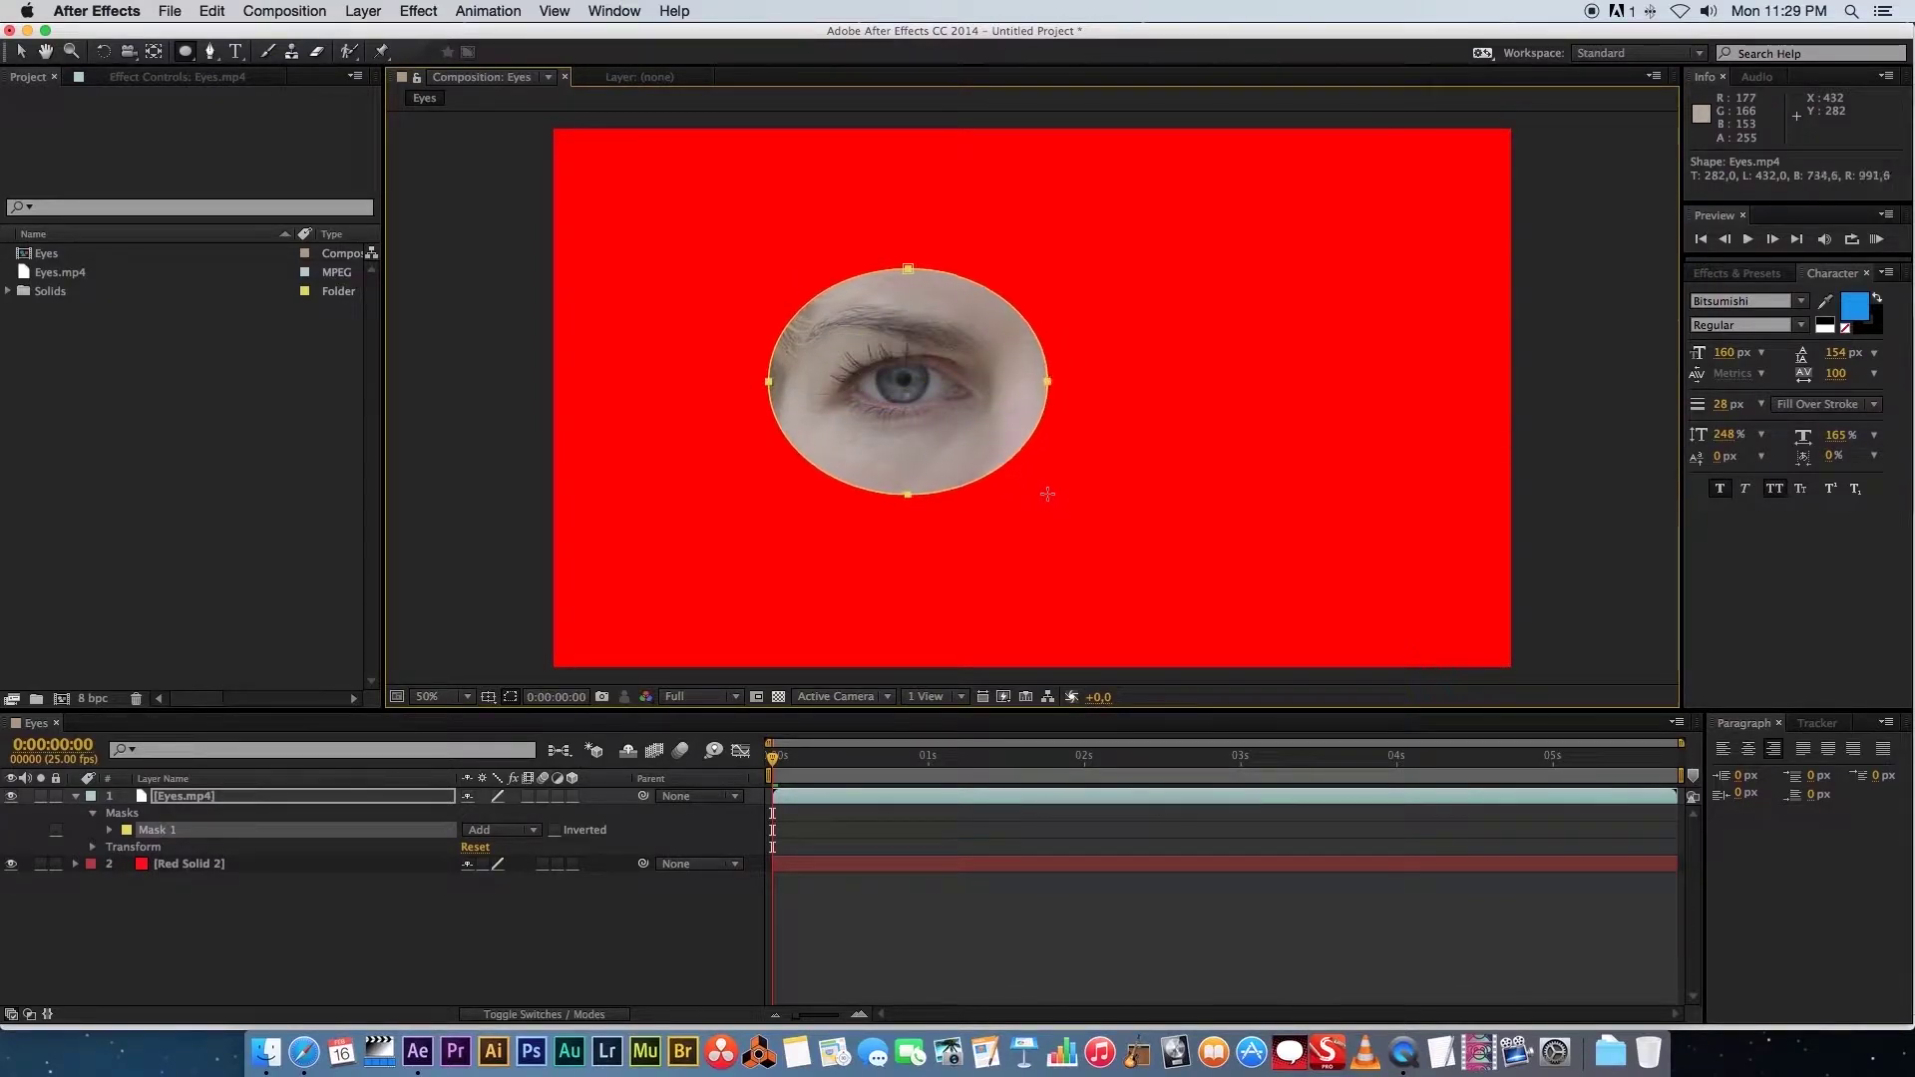
{"action": "left_click", "coordinate": [289, 936]}
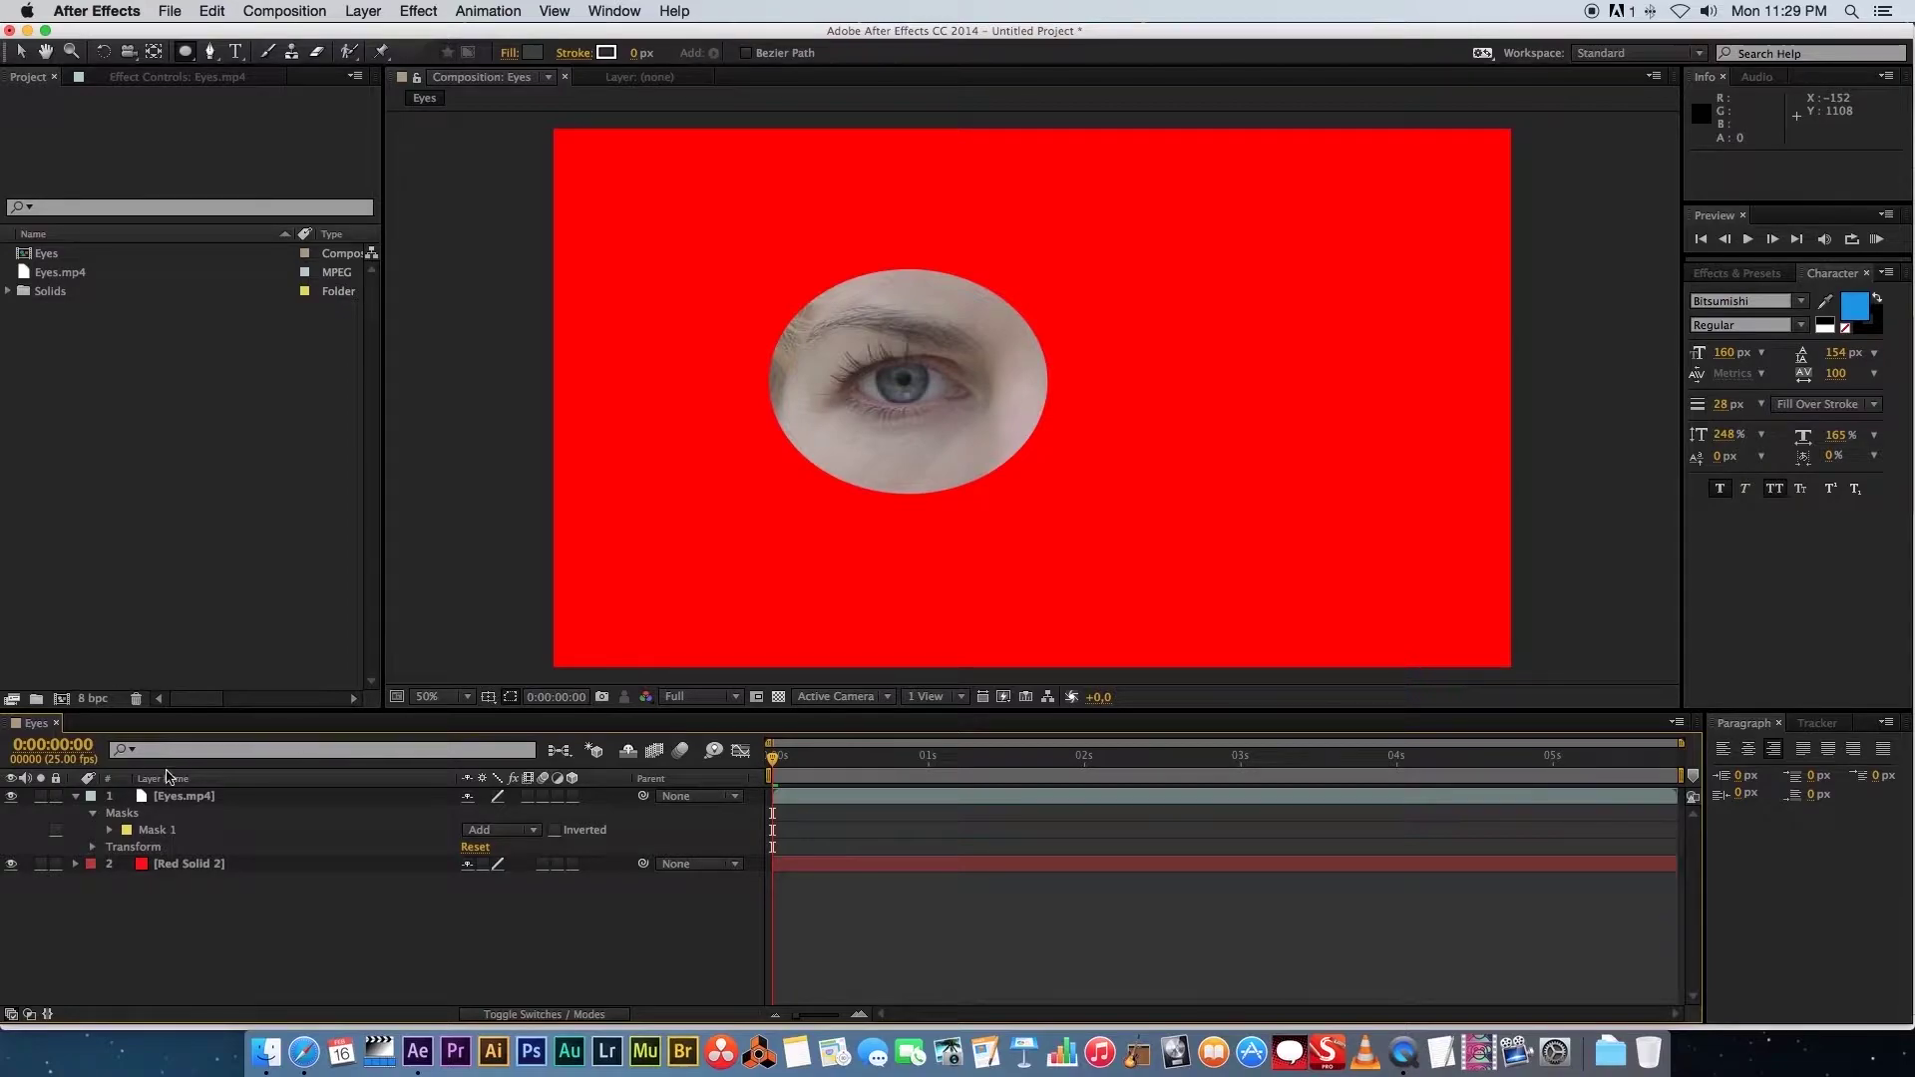
{"action": "left_click", "coordinate": [109, 830]}
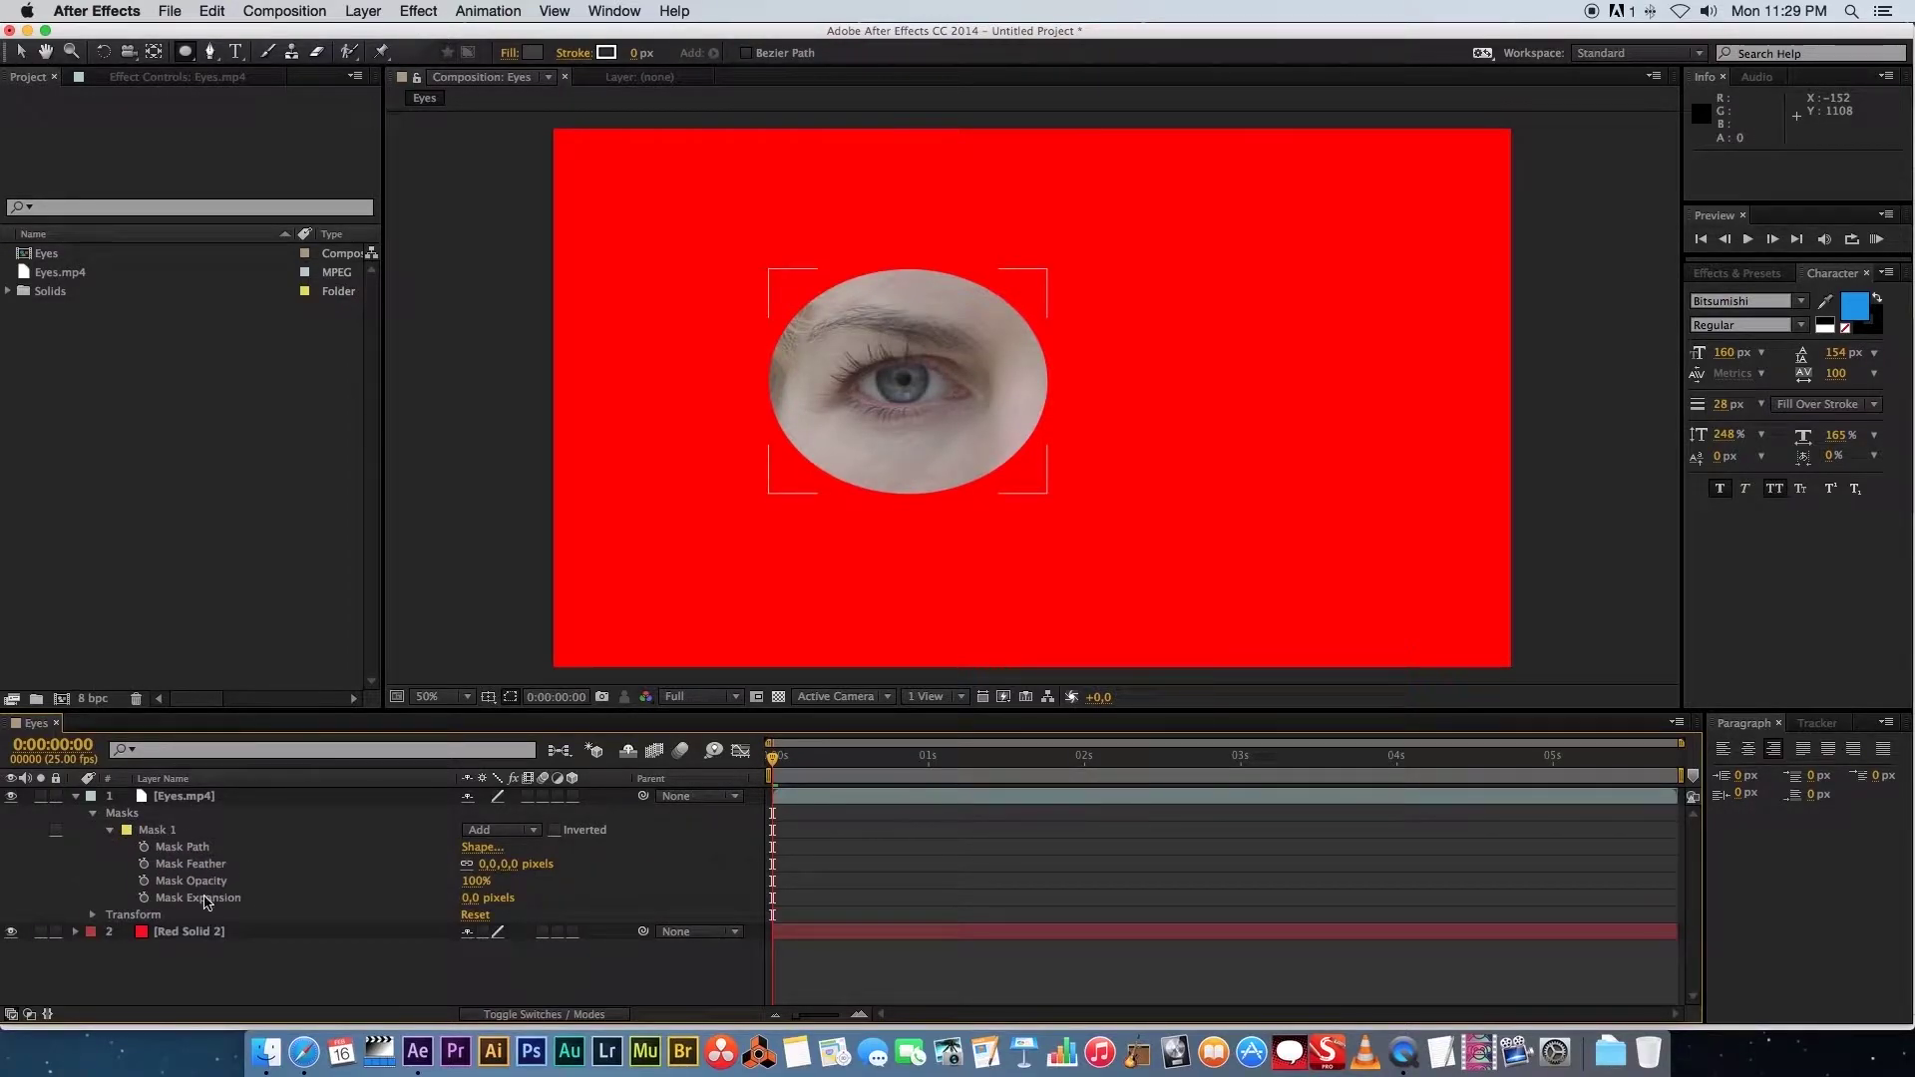
{"action": "left_click_drag", "start_coordinate": [483, 864], "coordinate": [696, 868]}
{"action": "left_click", "coordinate": [389, 895]}
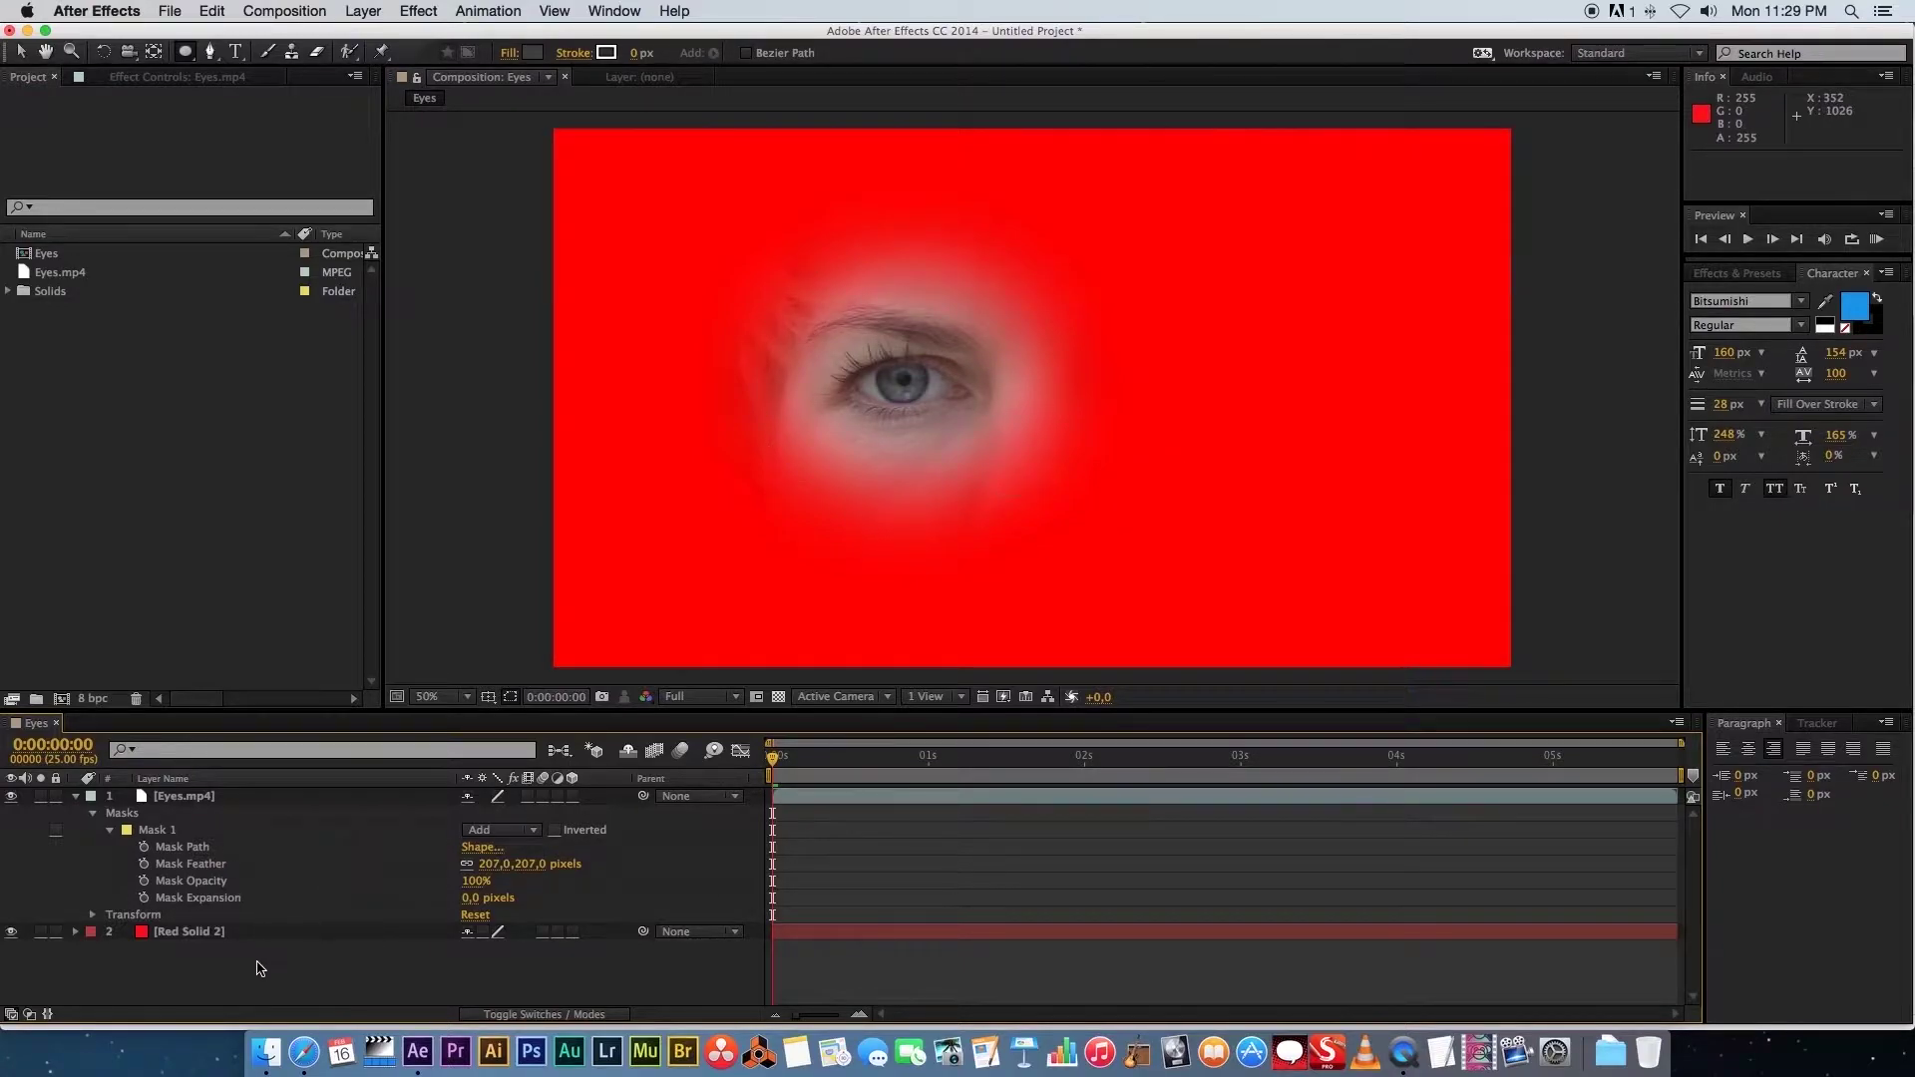
{"action": "left_click", "coordinate": [153, 832]}
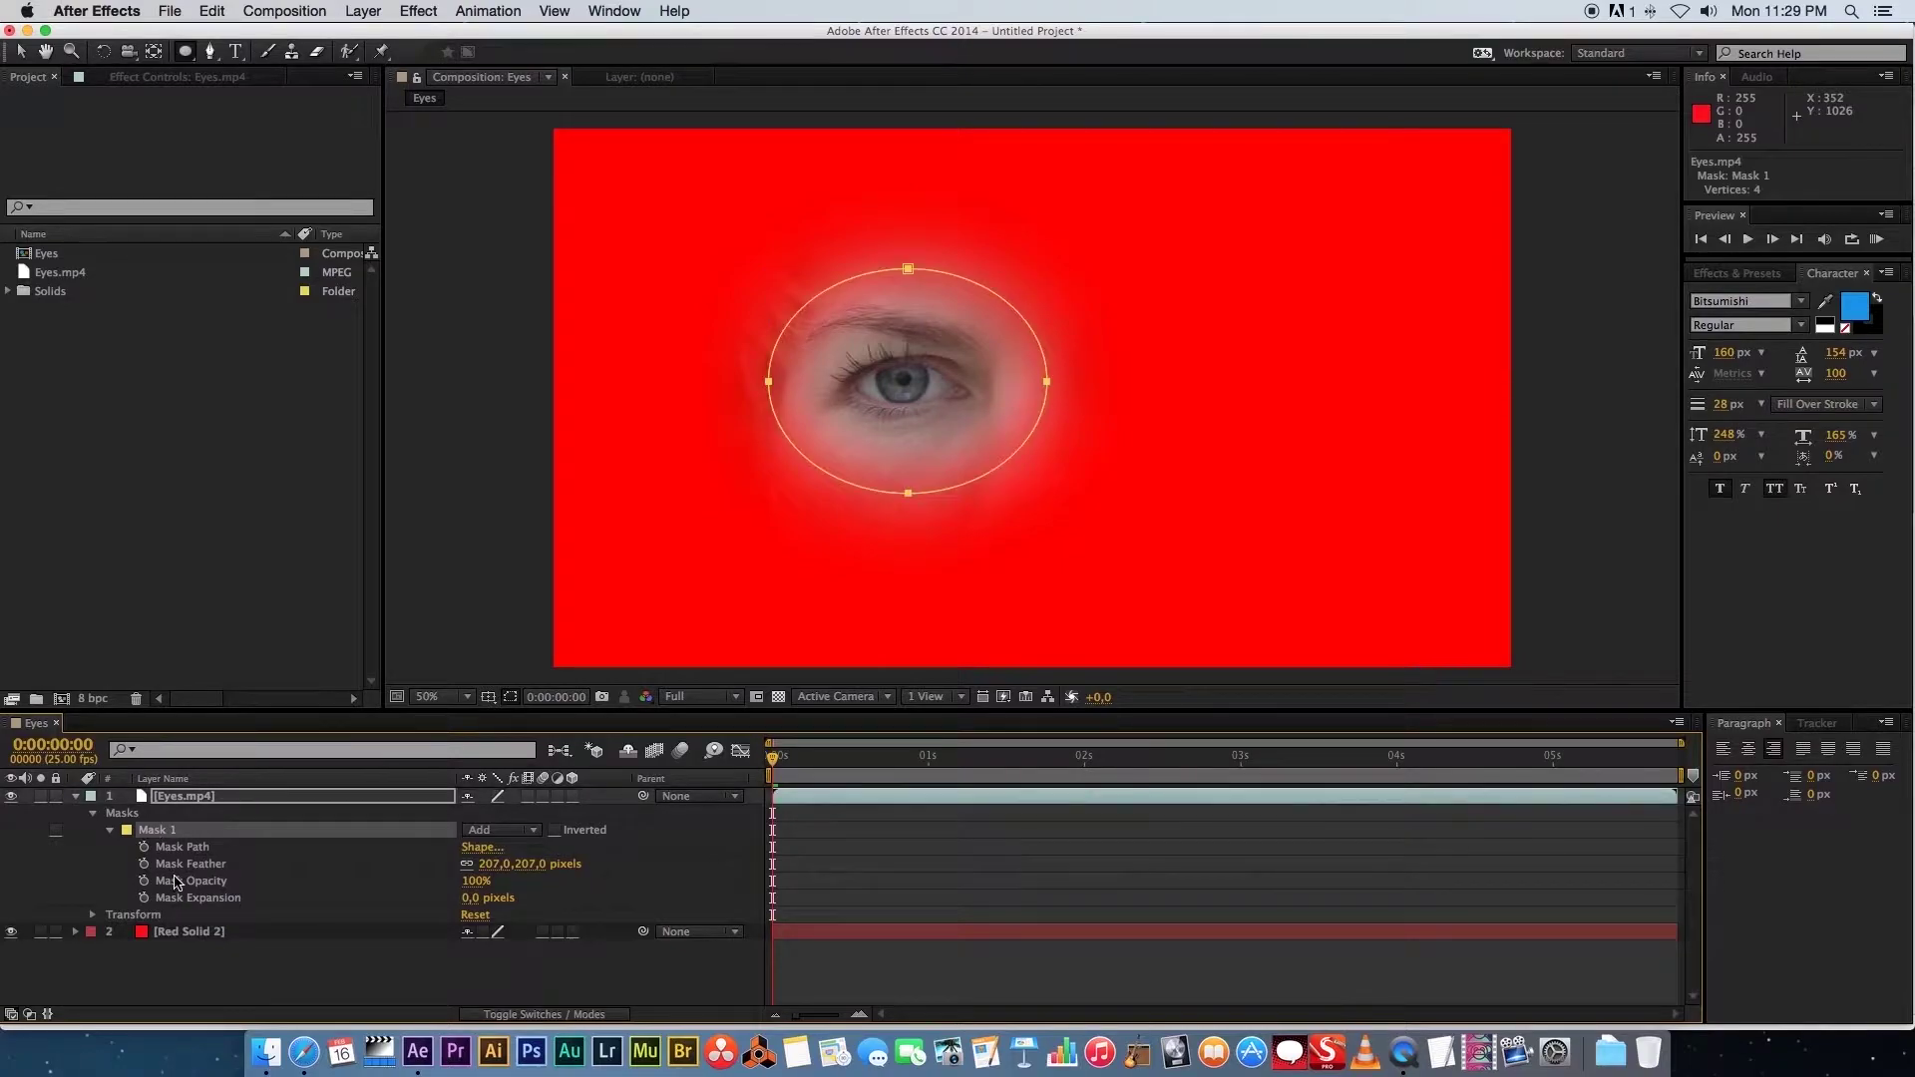
{"action": "key", "text": "Delete"}
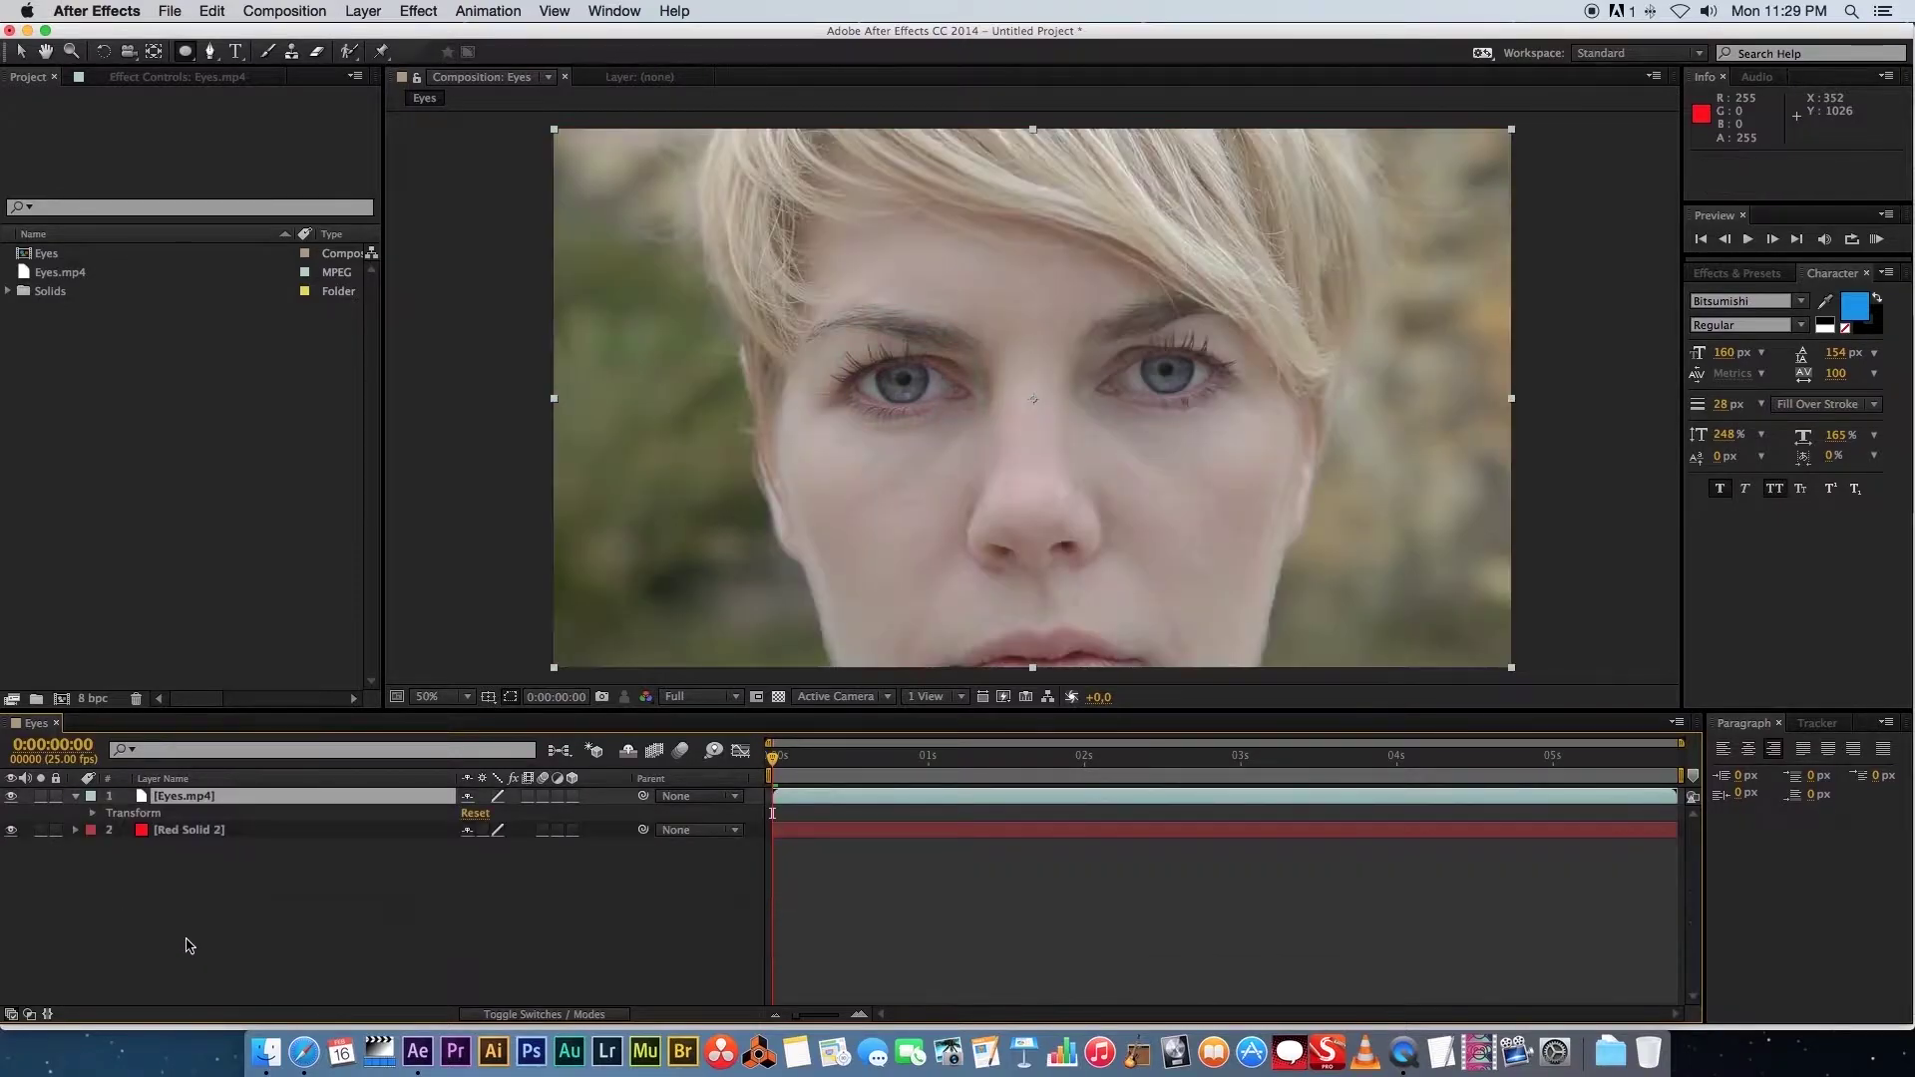
Delete Red Solid 2 and duplicate the Eyes.mp4 layer with Cmd+D
{"action": "left_click", "coordinate": [184, 831]}
{"action": "key", "text": "Delete"}
{"action": "left_click", "coordinate": [75, 796]}
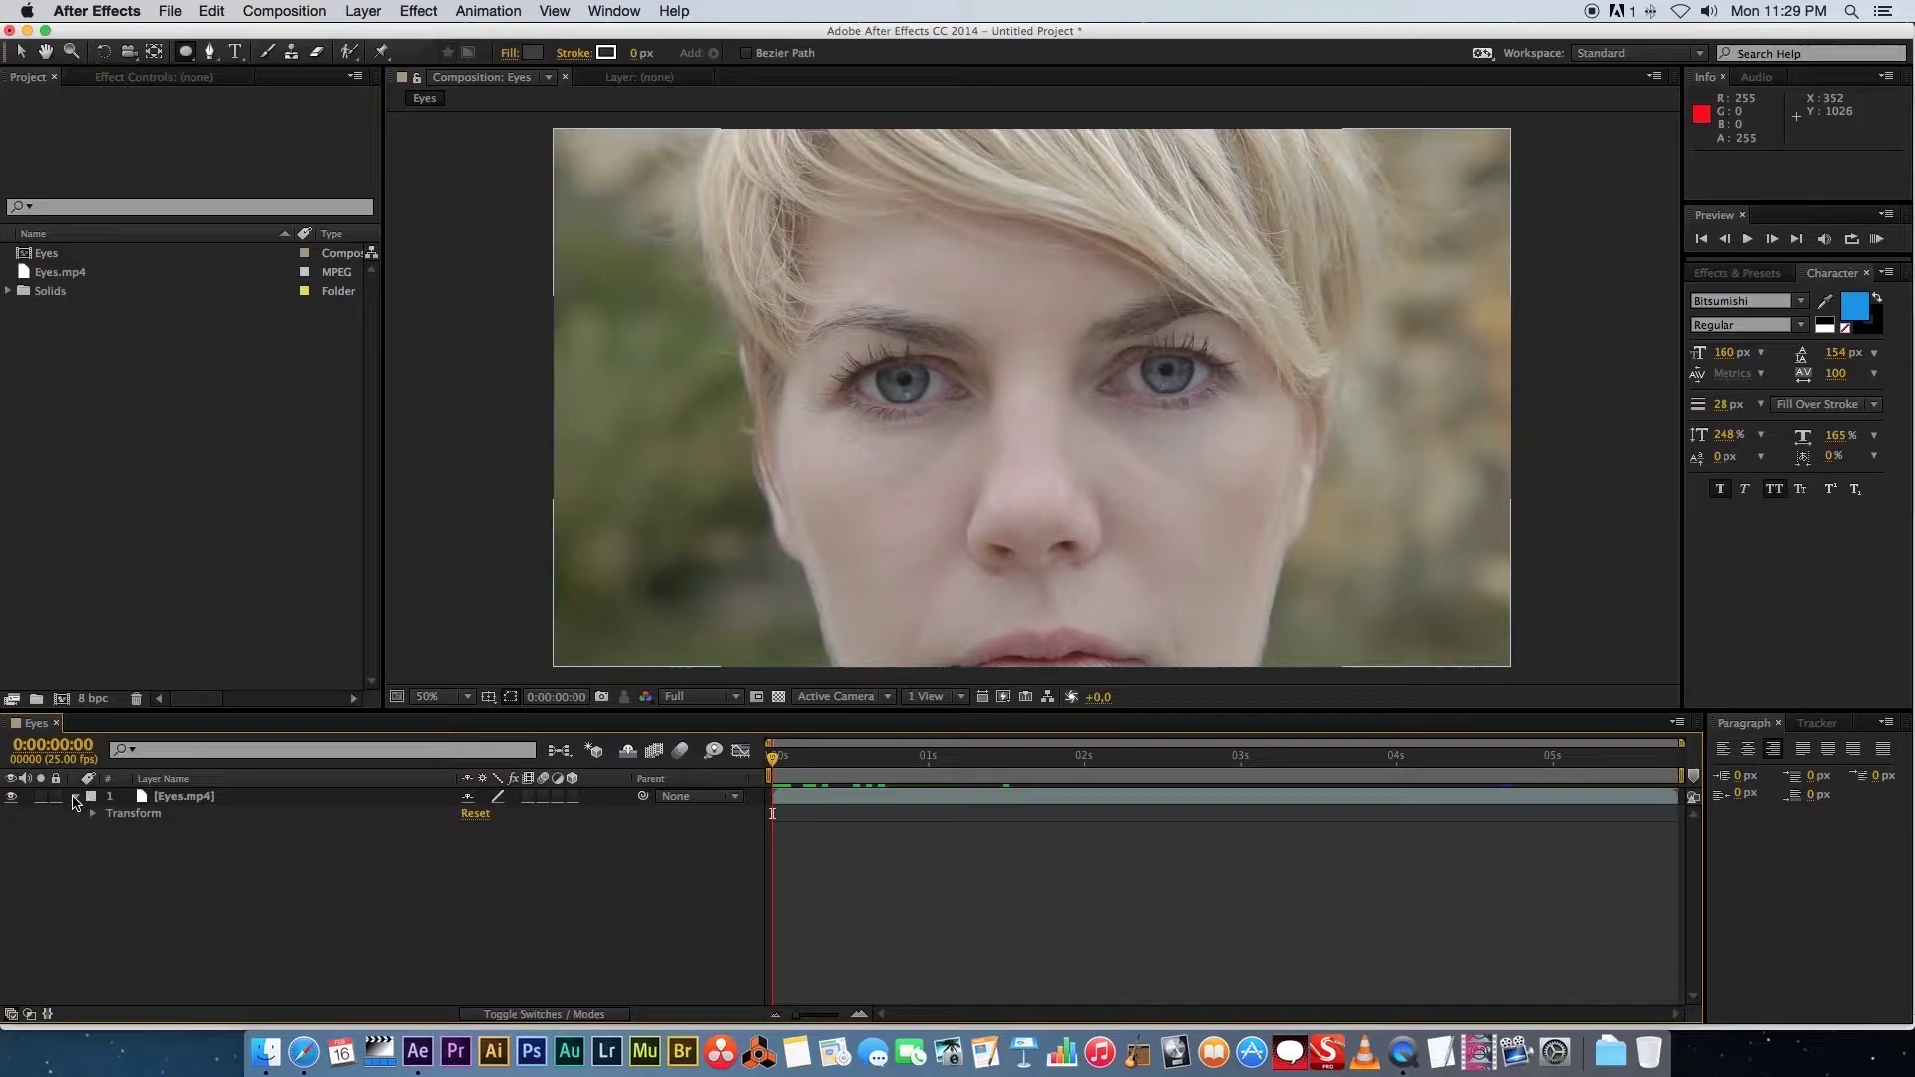
{"action": "left_click", "coordinate": [176, 797]}
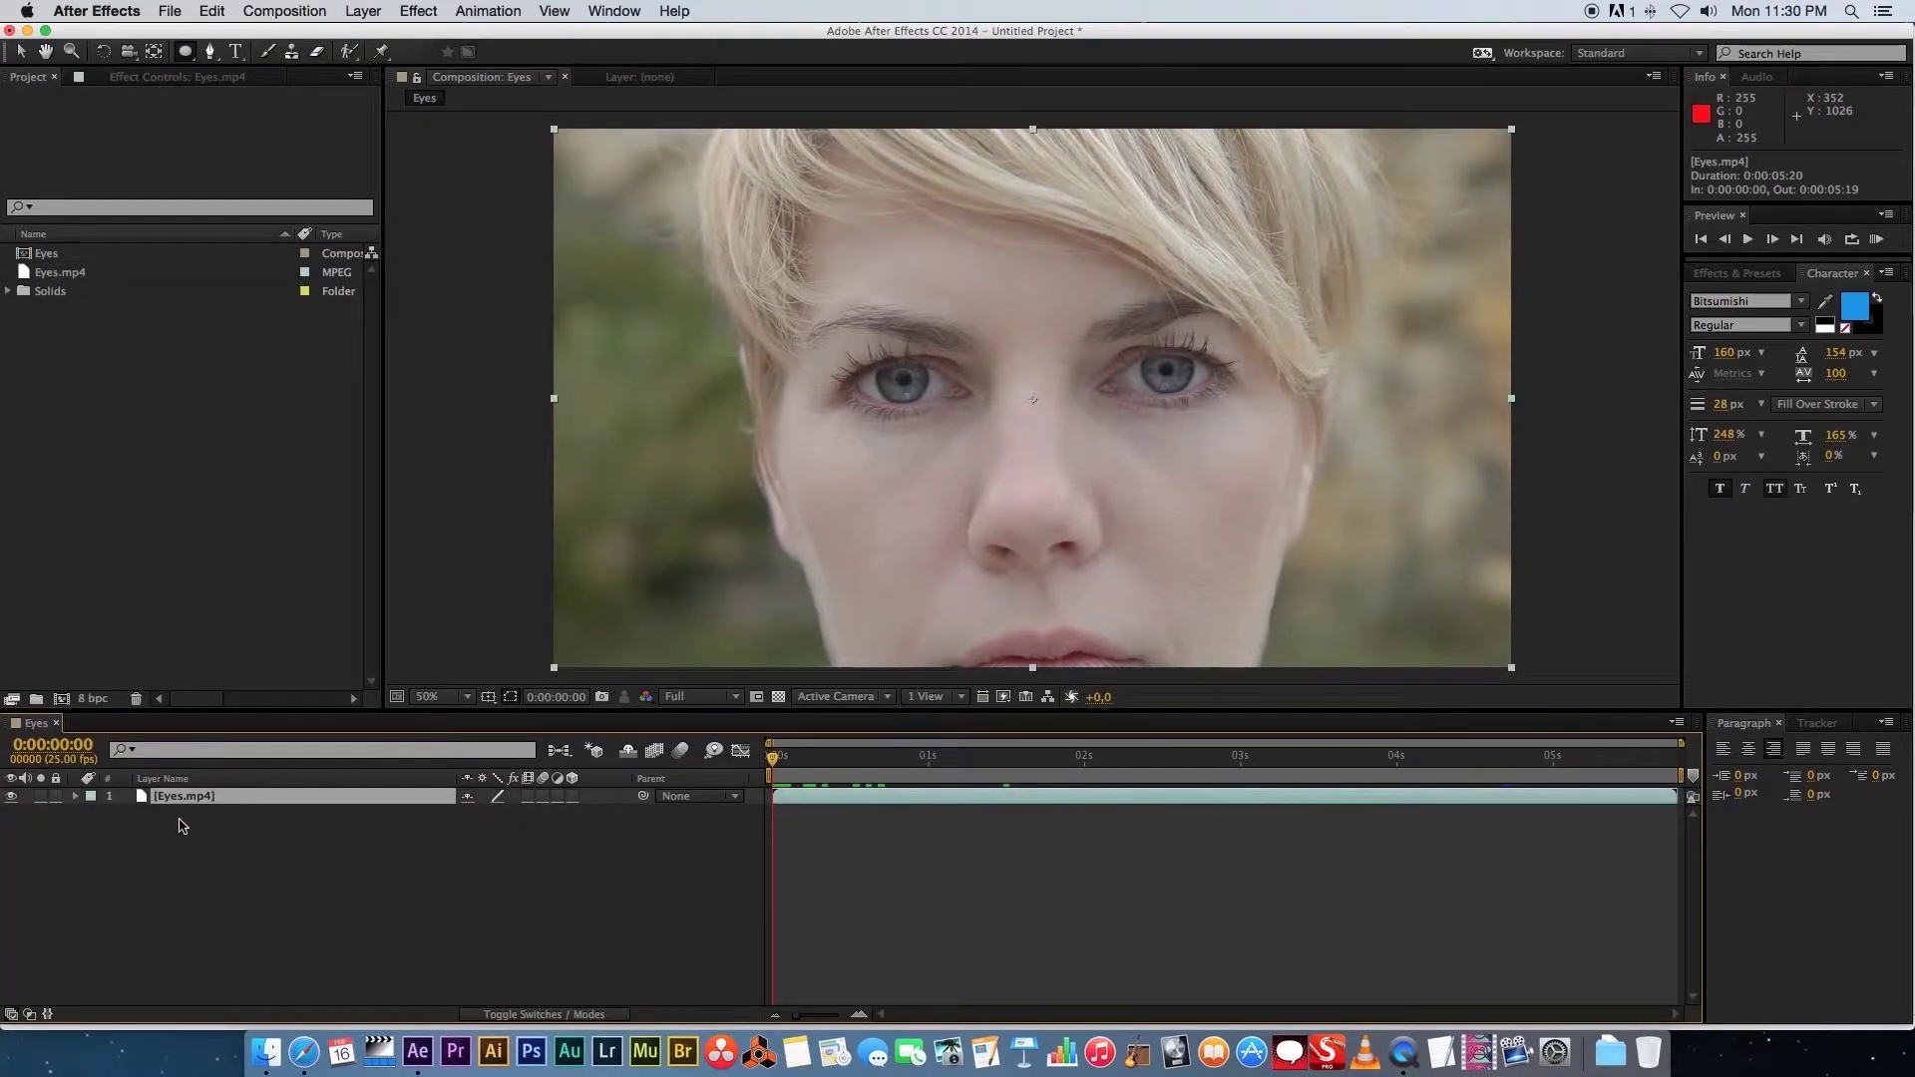
{"action": "key", "text": "super+d"}
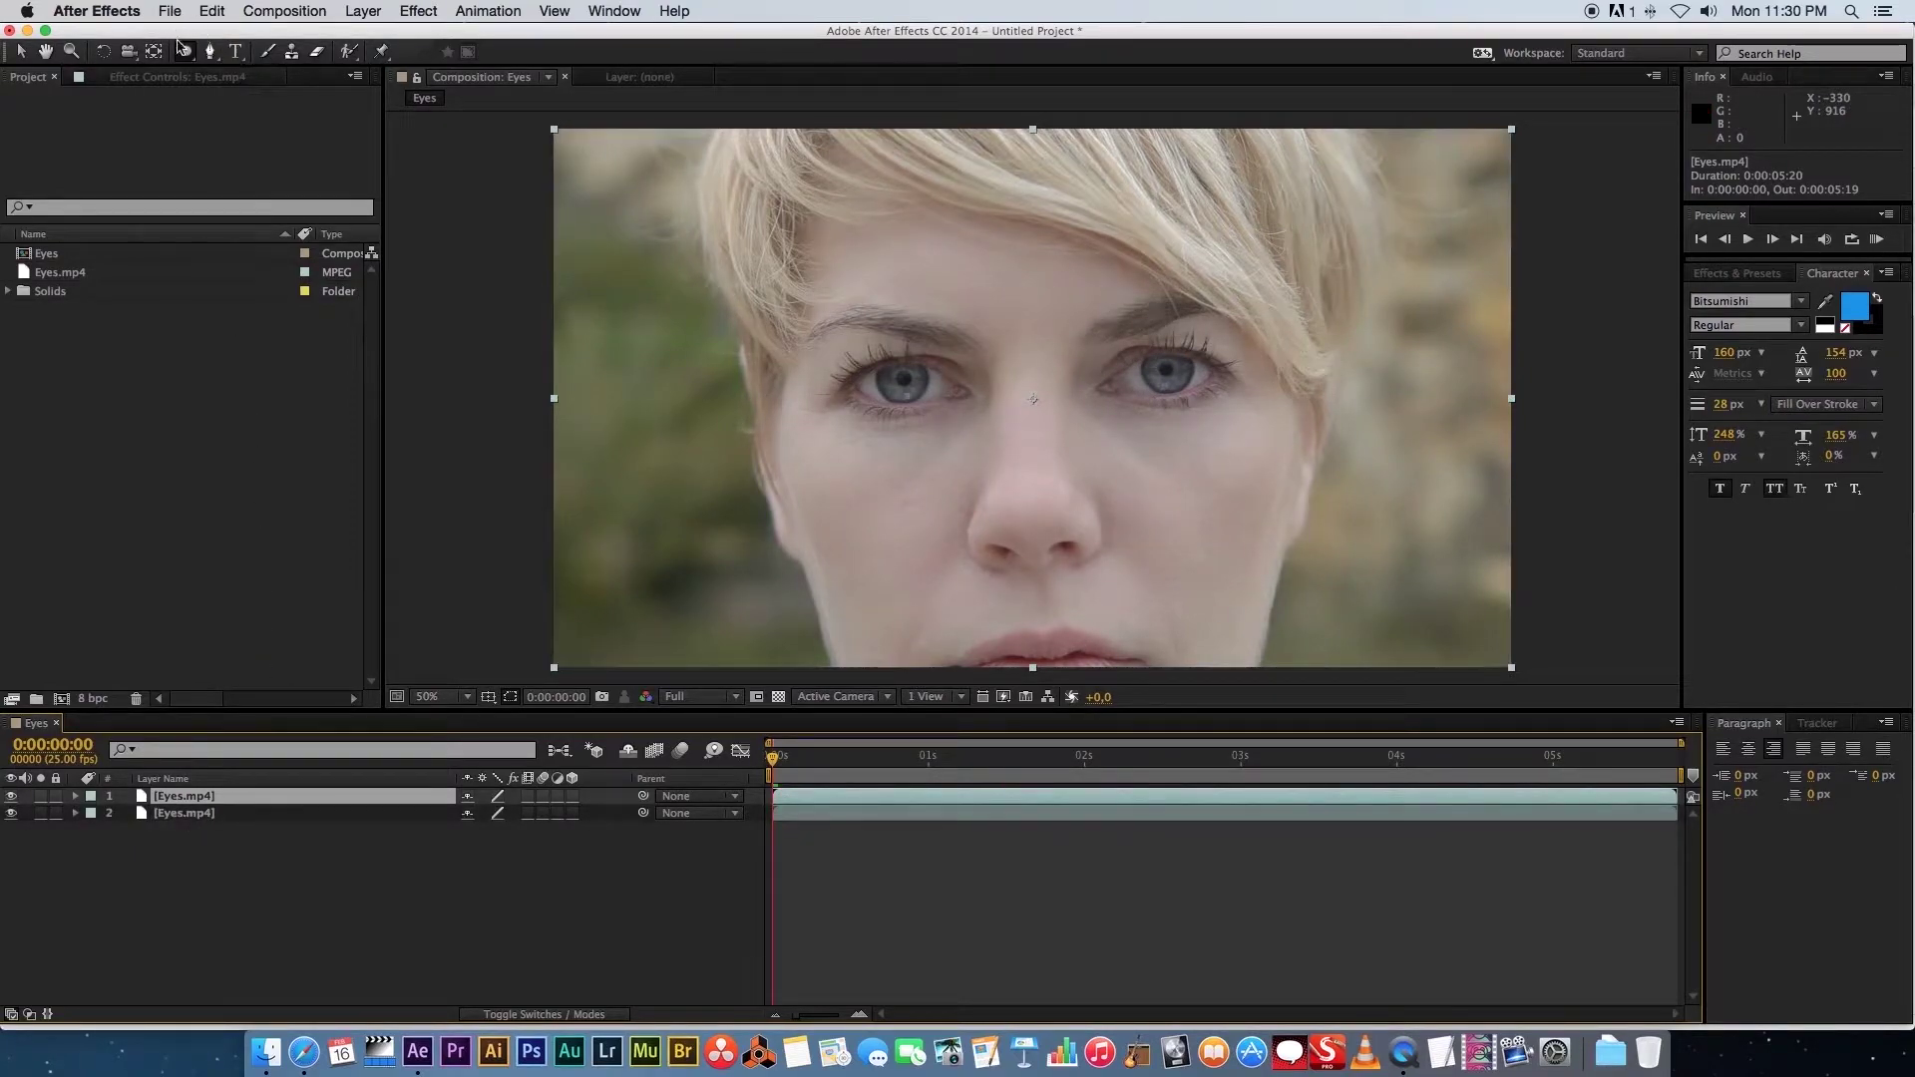
{"action": "left_click", "coordinate": [209, 52]}
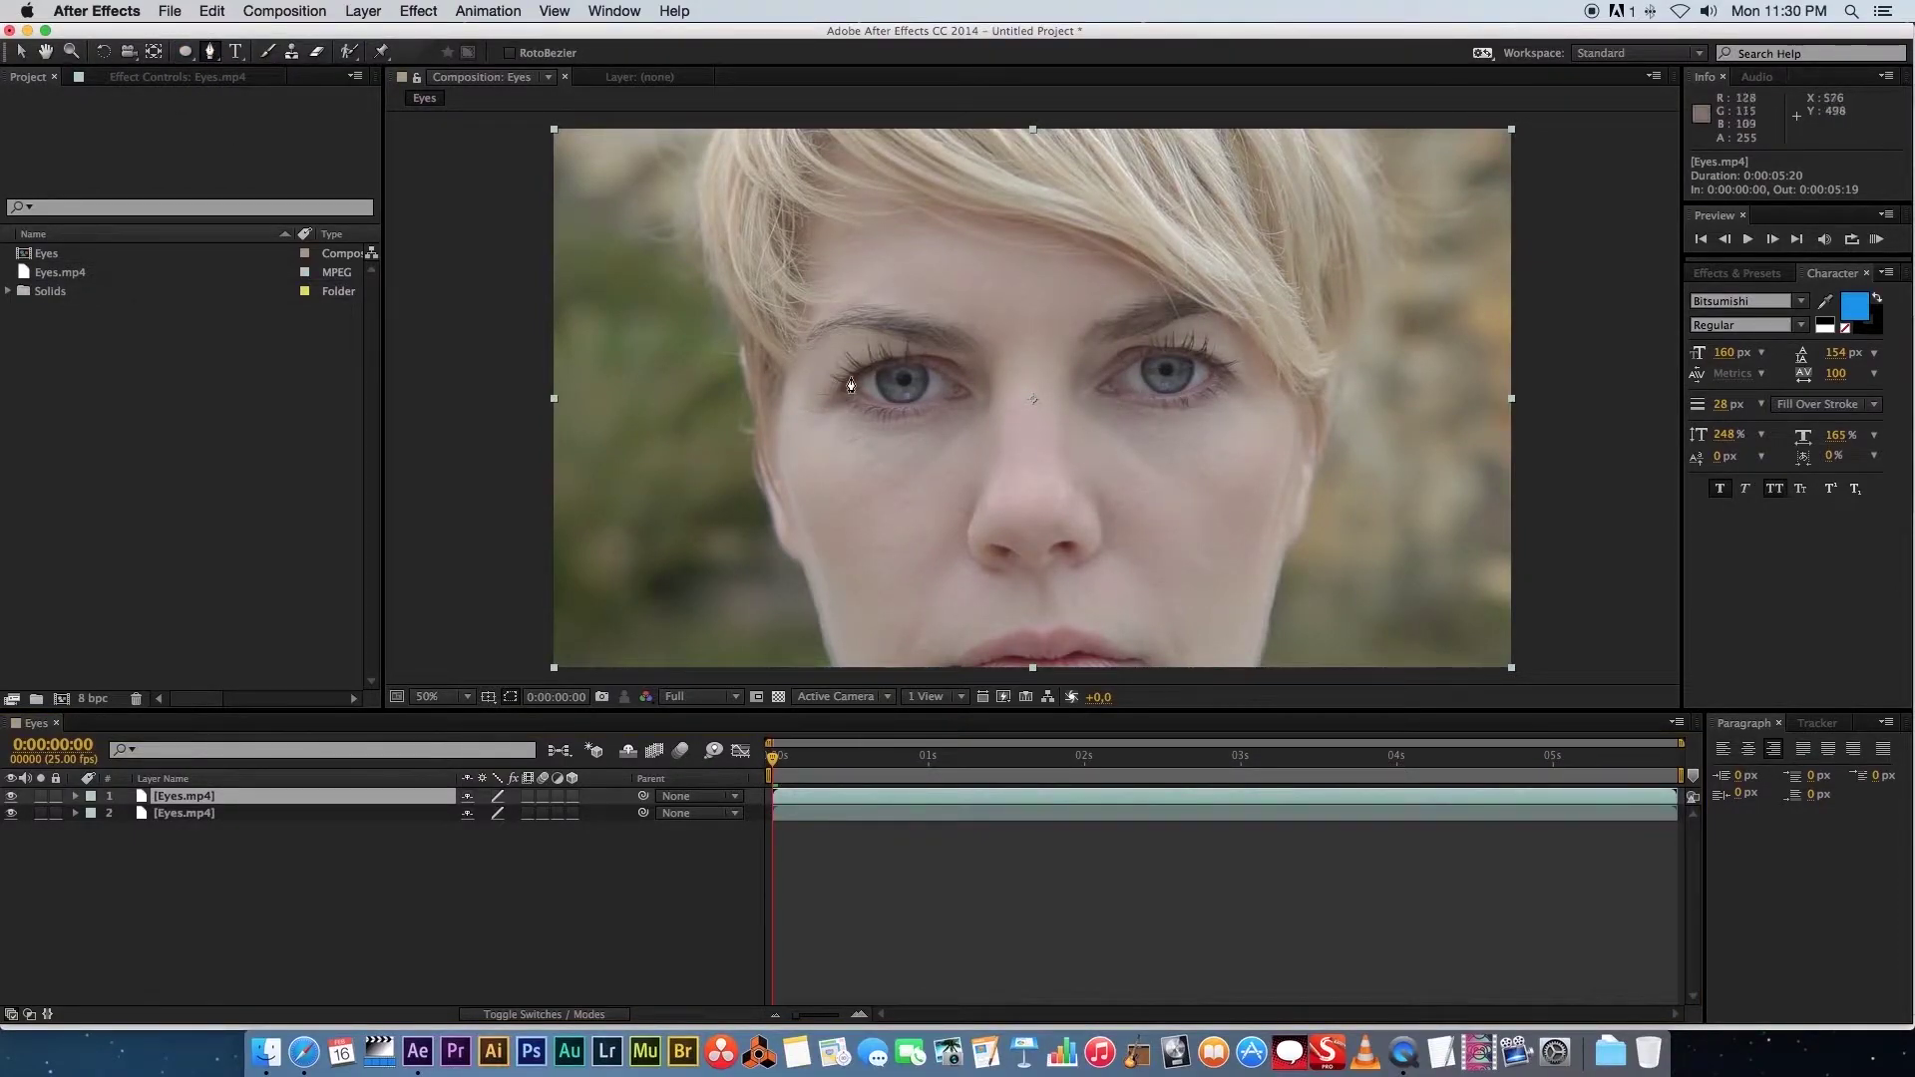
Zoom the viewer to 100% and pan to frame the left eye
{"action": "key", "text": "slash"}
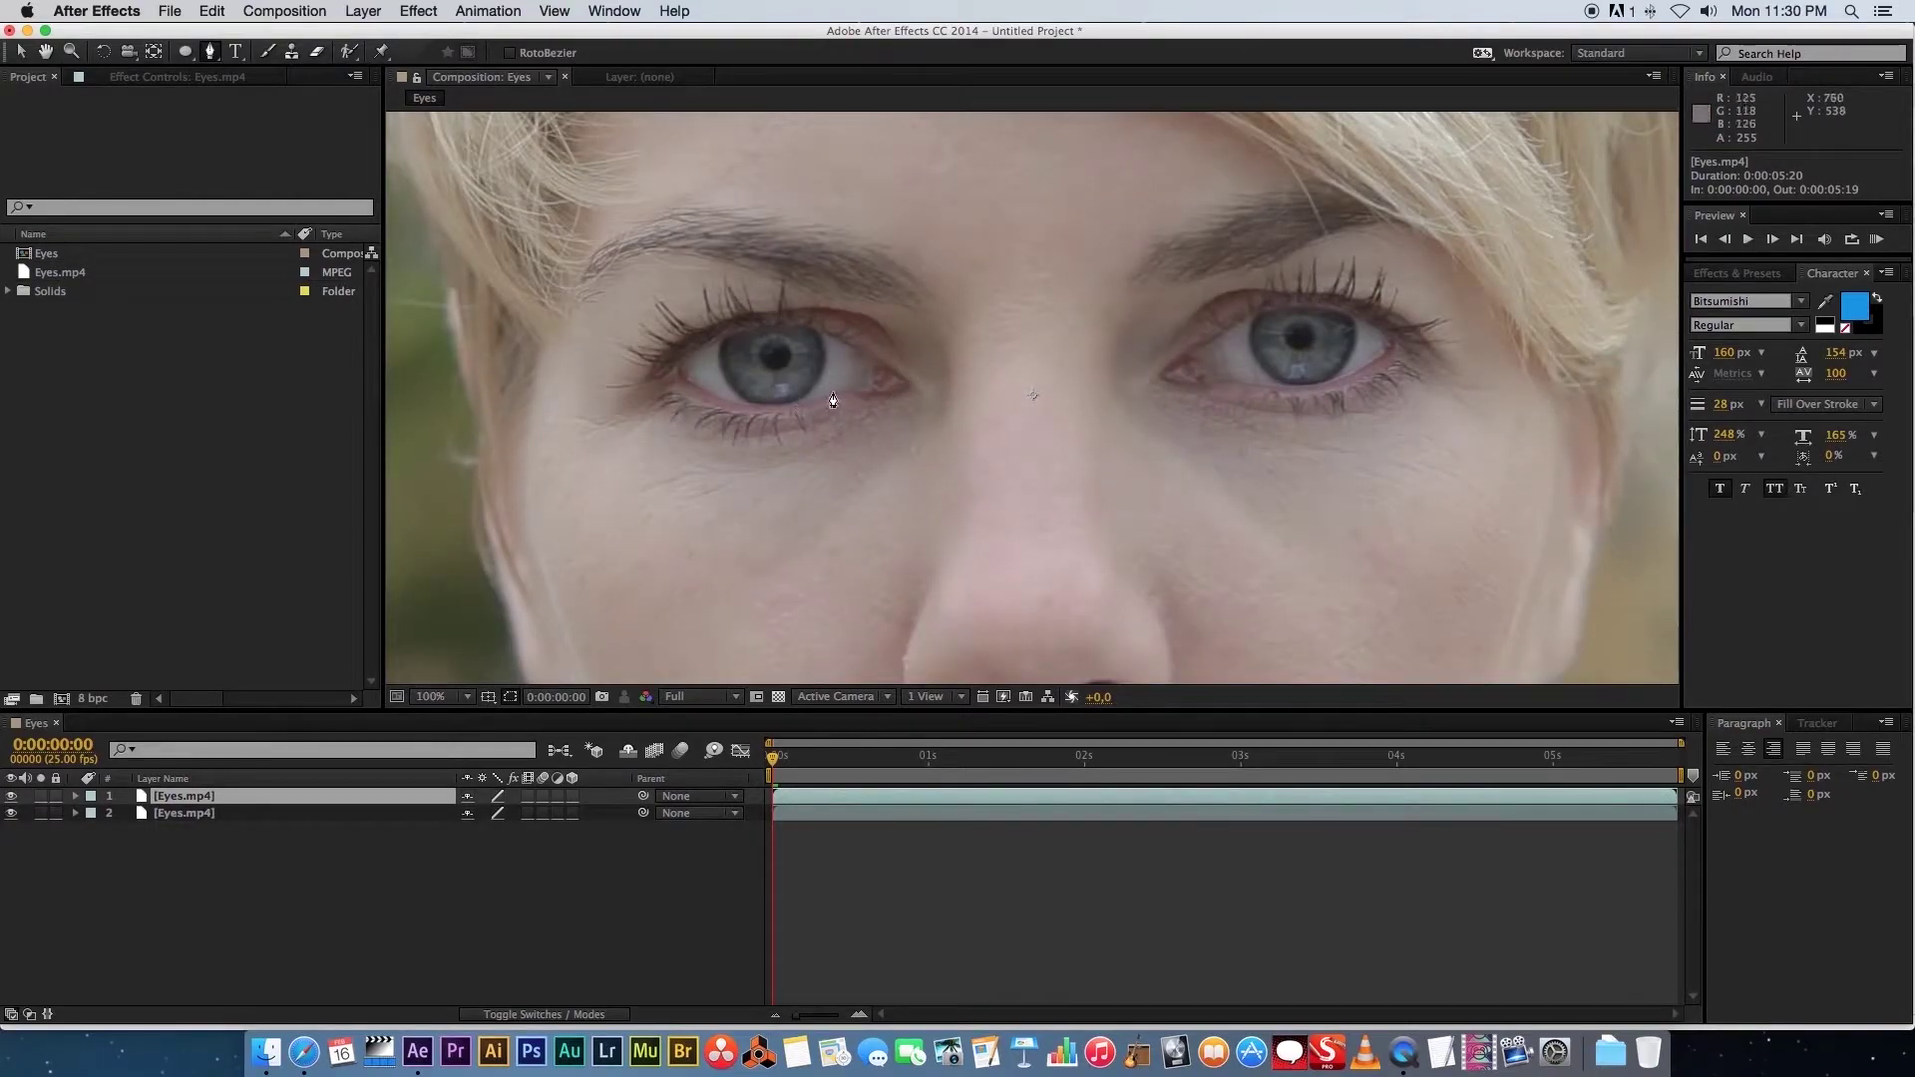
{"action": "key", "text": "h"}
{"action": "left_click_drag", "start_coordinate": [783, 326], "coordinate": [990, 374]}
{"action": "left_click", "coordinate": [22, 52]}
{"action": "key", "text": "h"}
{"action": "mouse_move", "coordinate": [987, 441]}
{"action": "left_mouse_down"}
{"action": "mouse_move", "coordinate": [882, 296]}
{"action": "mouse_move", "coordinate": [810, 508]}
{"action": "mouse_move", "coordinate": [889, 306]}
{"action": "mouse_move", "coordinate": [967, 440]}
{"action": "left_mouse_up"}
{"action": "key", "text": "v"}
Draw a closed Pen mask around the left eye on the top layer
{"action": "left_click", "coordinate": [209, 50]}
{"action": "left_click", "coordinate": [833, 390]}
{"action": "left_click", "coordinate": [874, 357]}
{"action": "left_click", "coordinate": [937, 347]}
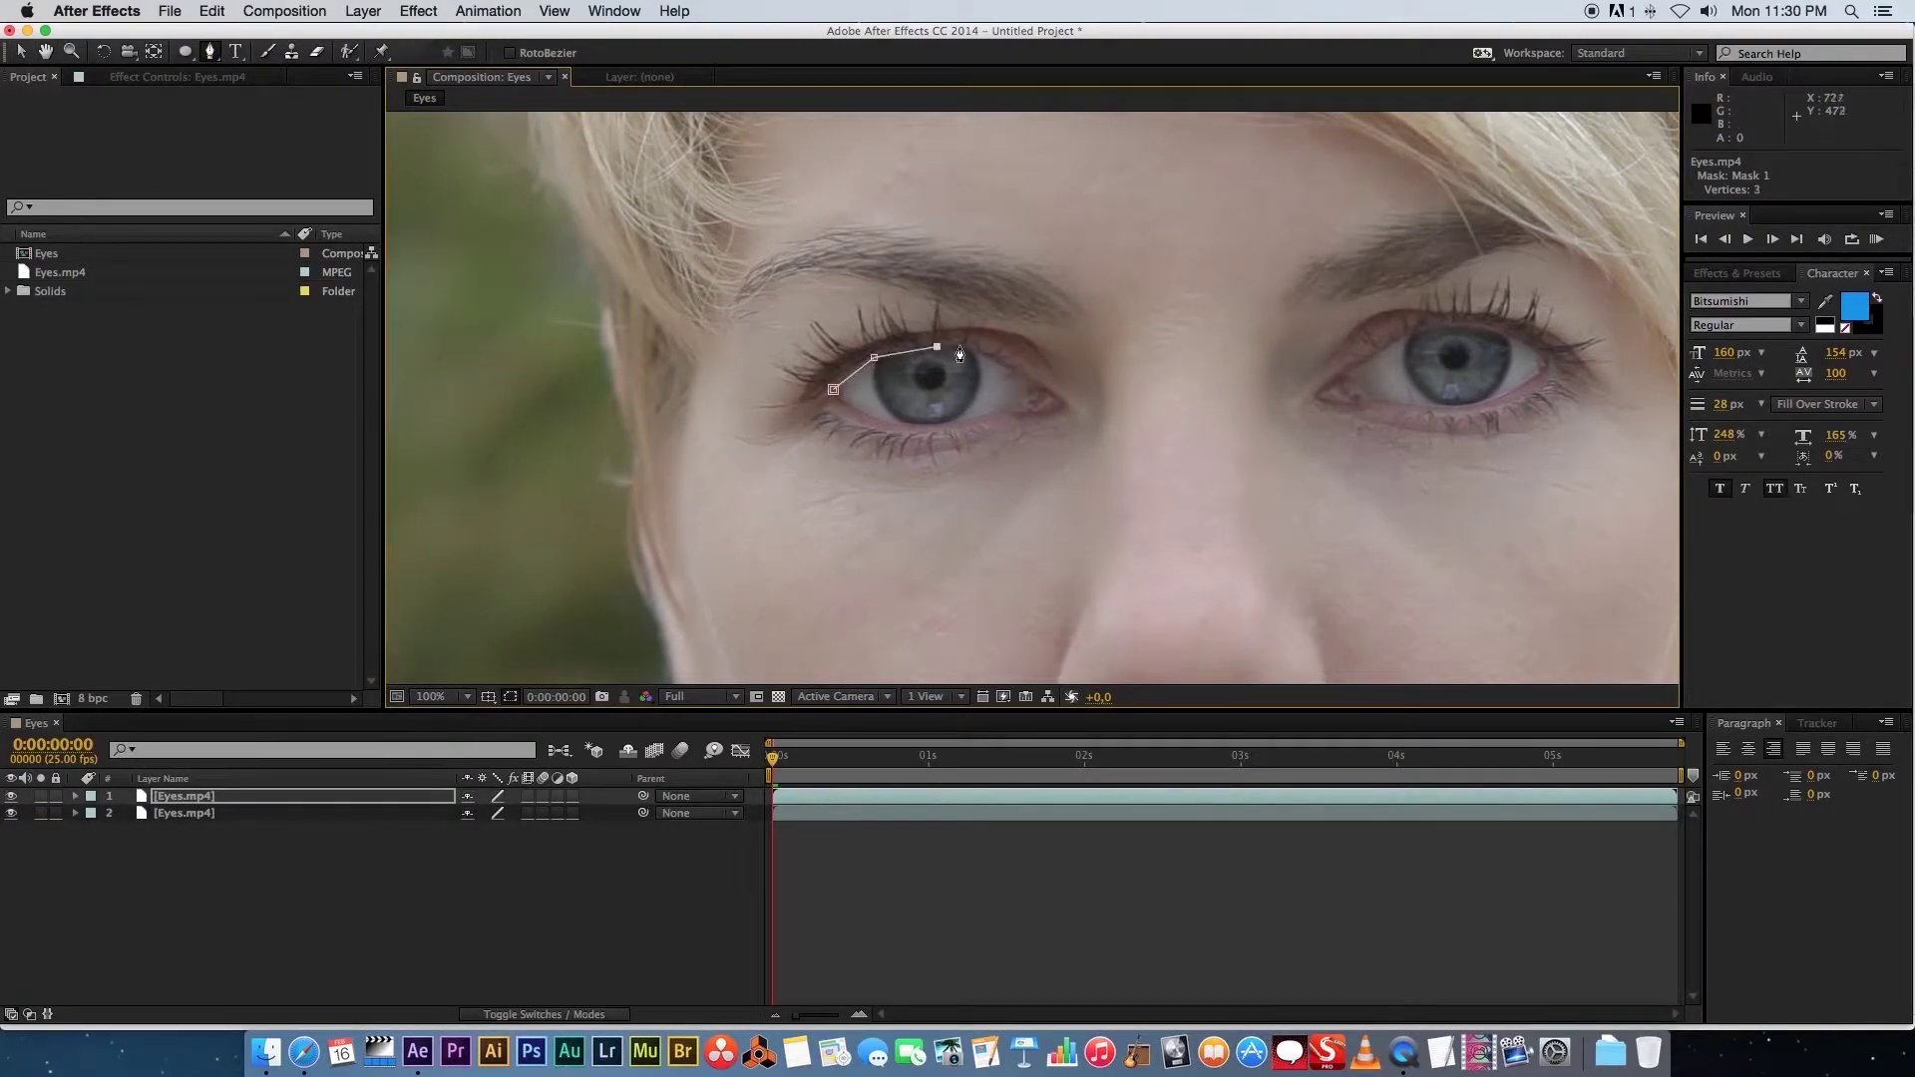
{"action": "left_click", "coordinate": [997, 359]}
{"action": "left_click", "coordinate": [1028, 384]}
{"action": "left_click", "coordinate": [1017, 407]}
{"action": "left_click", "coordinate": [925, 430]}
{"action": "left_click", "coordinate": [871, 420]}
{"action": "left_click", "coordinate": [850, 407]}
{"action": "left_click", "coordinate": [833, 389]}
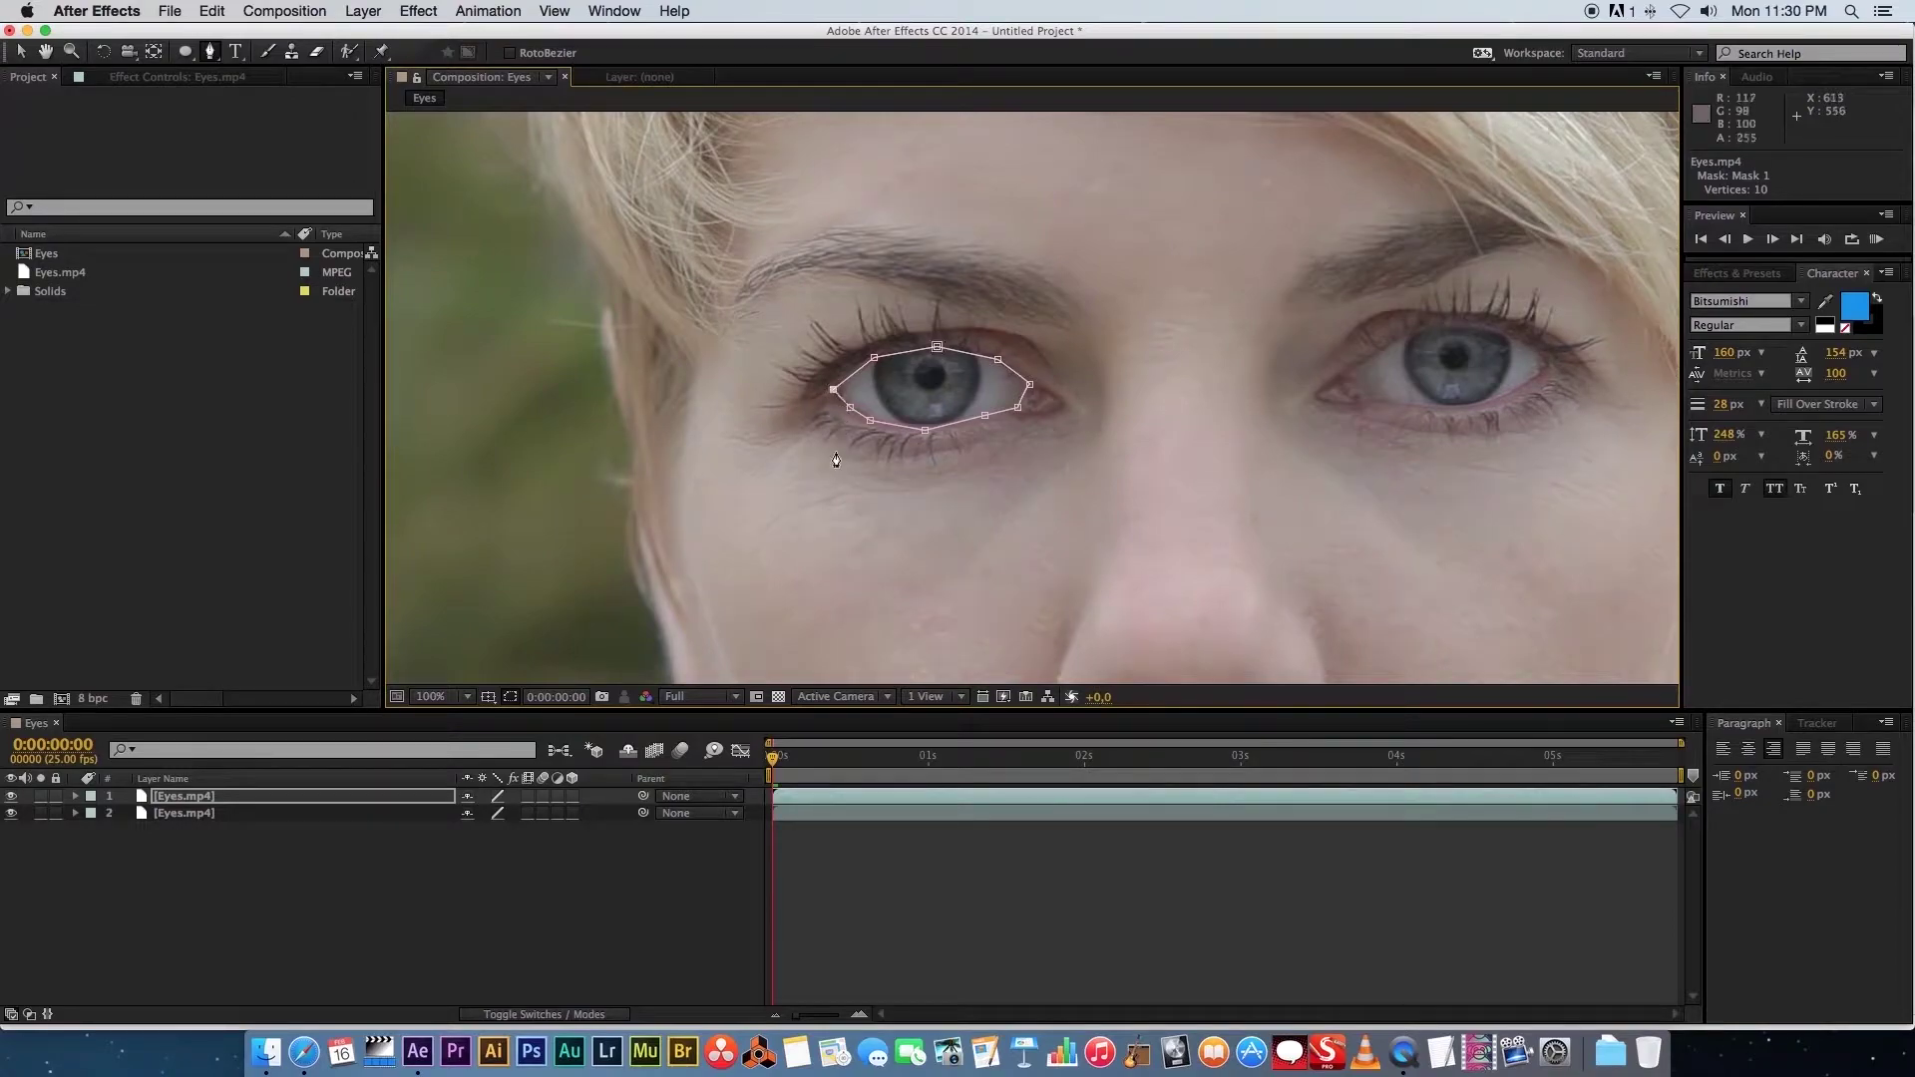
Hide the lower Eyes.mp4 layer to check the isolated eye on black
{"action": "left_click", "coordinate": [304, 880]}
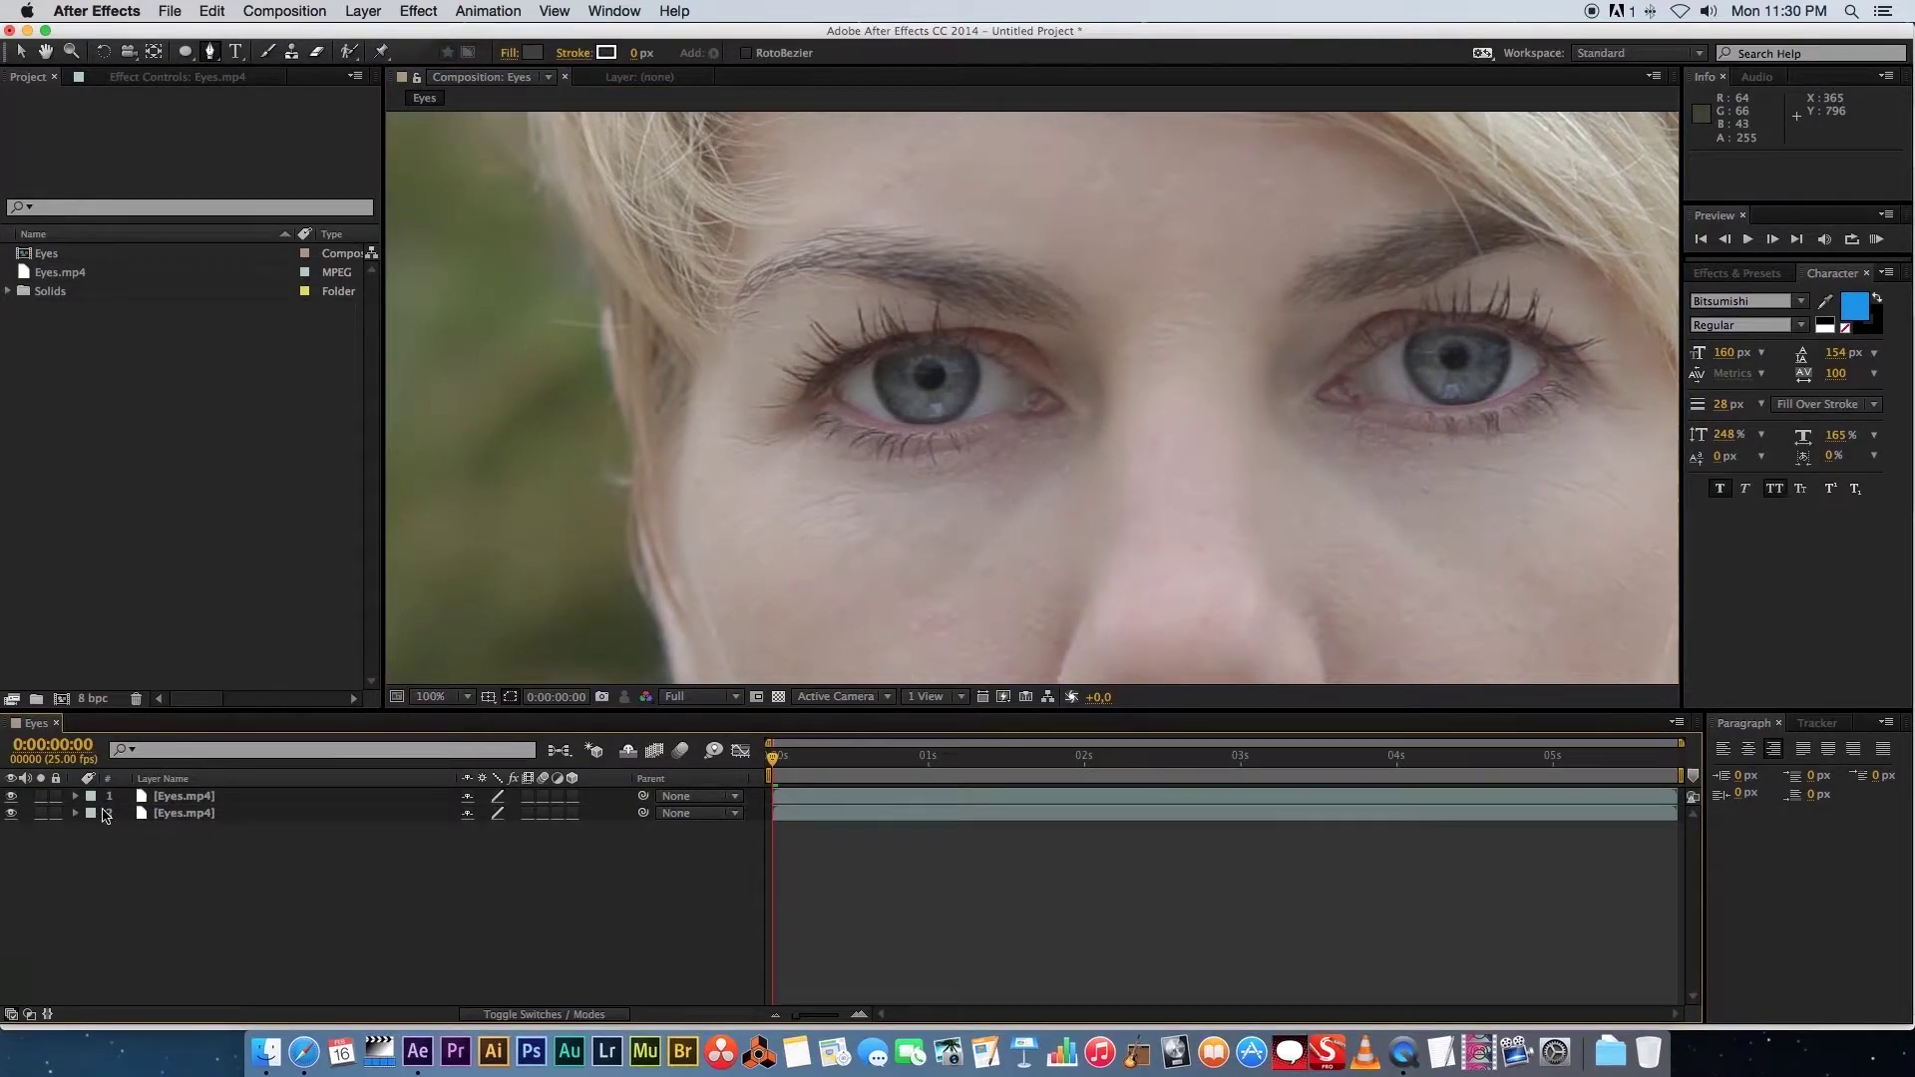
{"action": "left_click", "coordinate": [11, 813]}
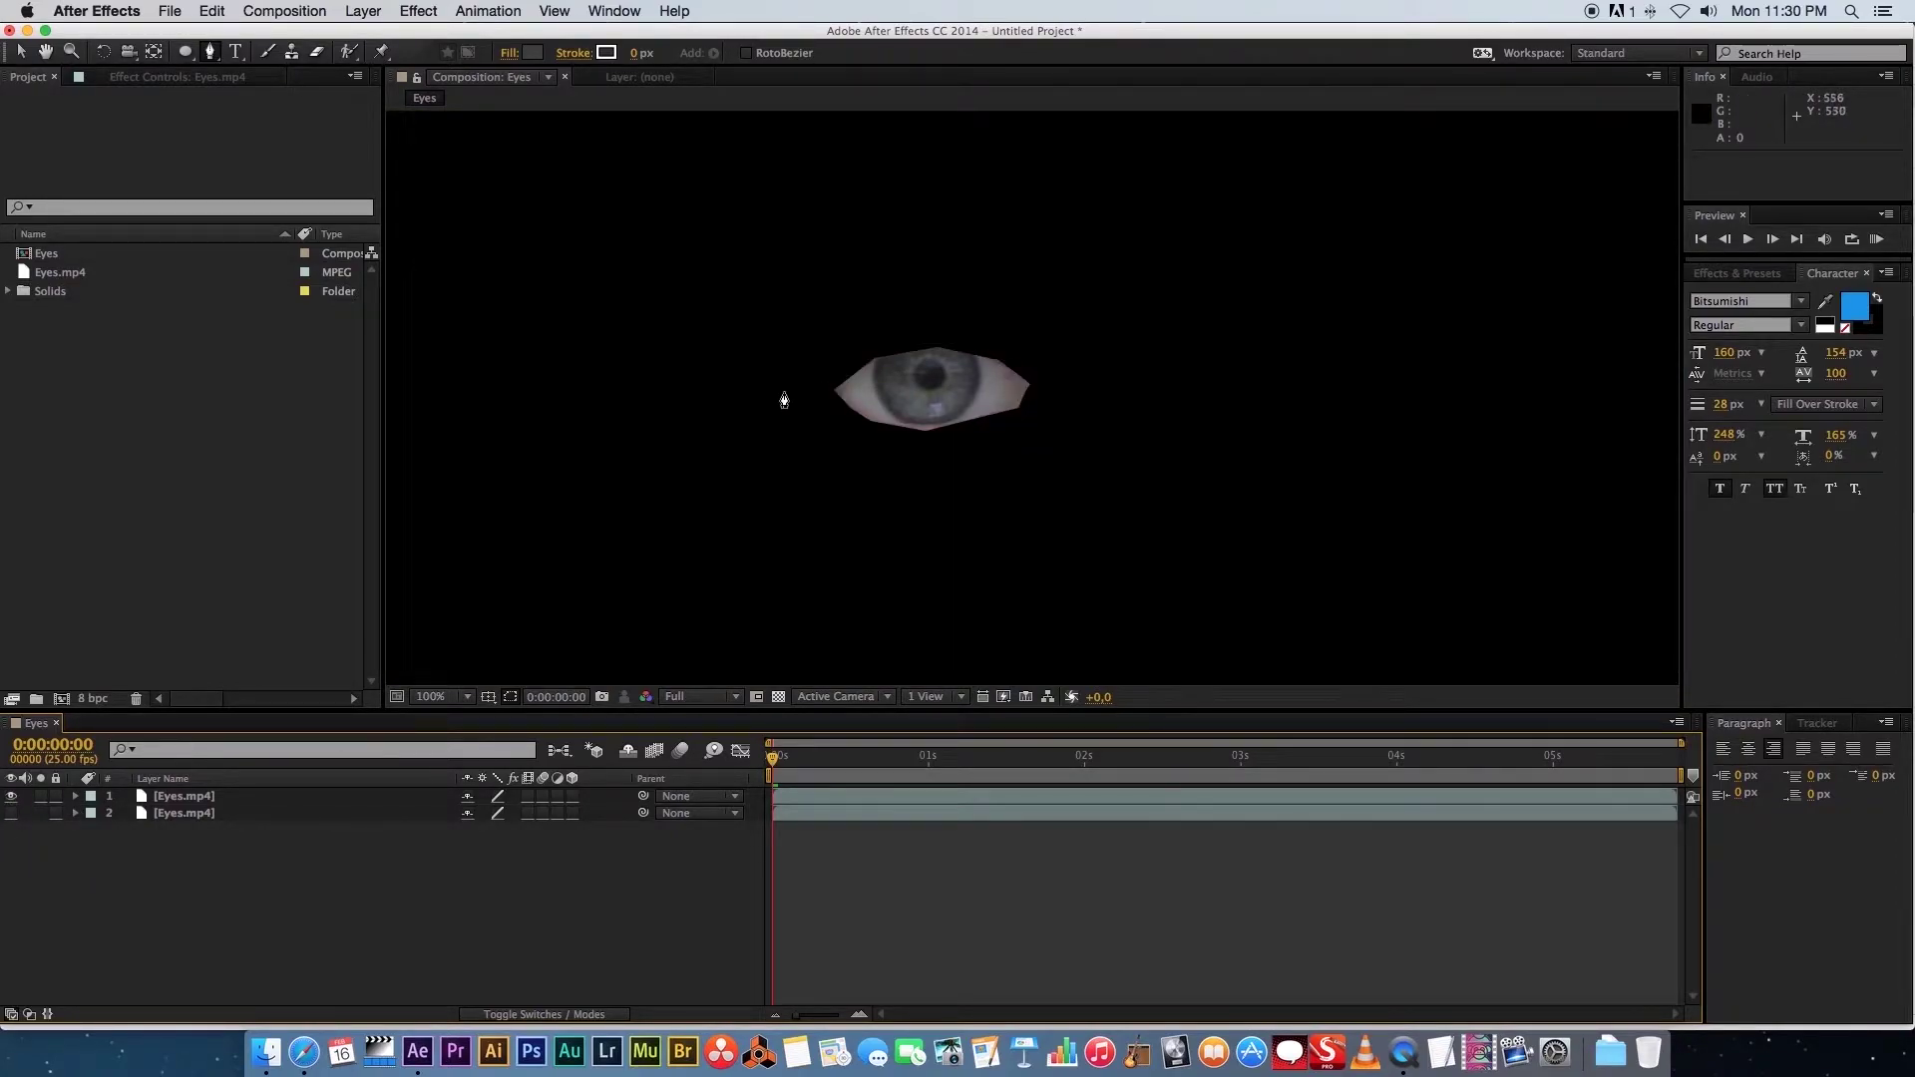
{"action": "left_click", "coordinate": [219, 795]}
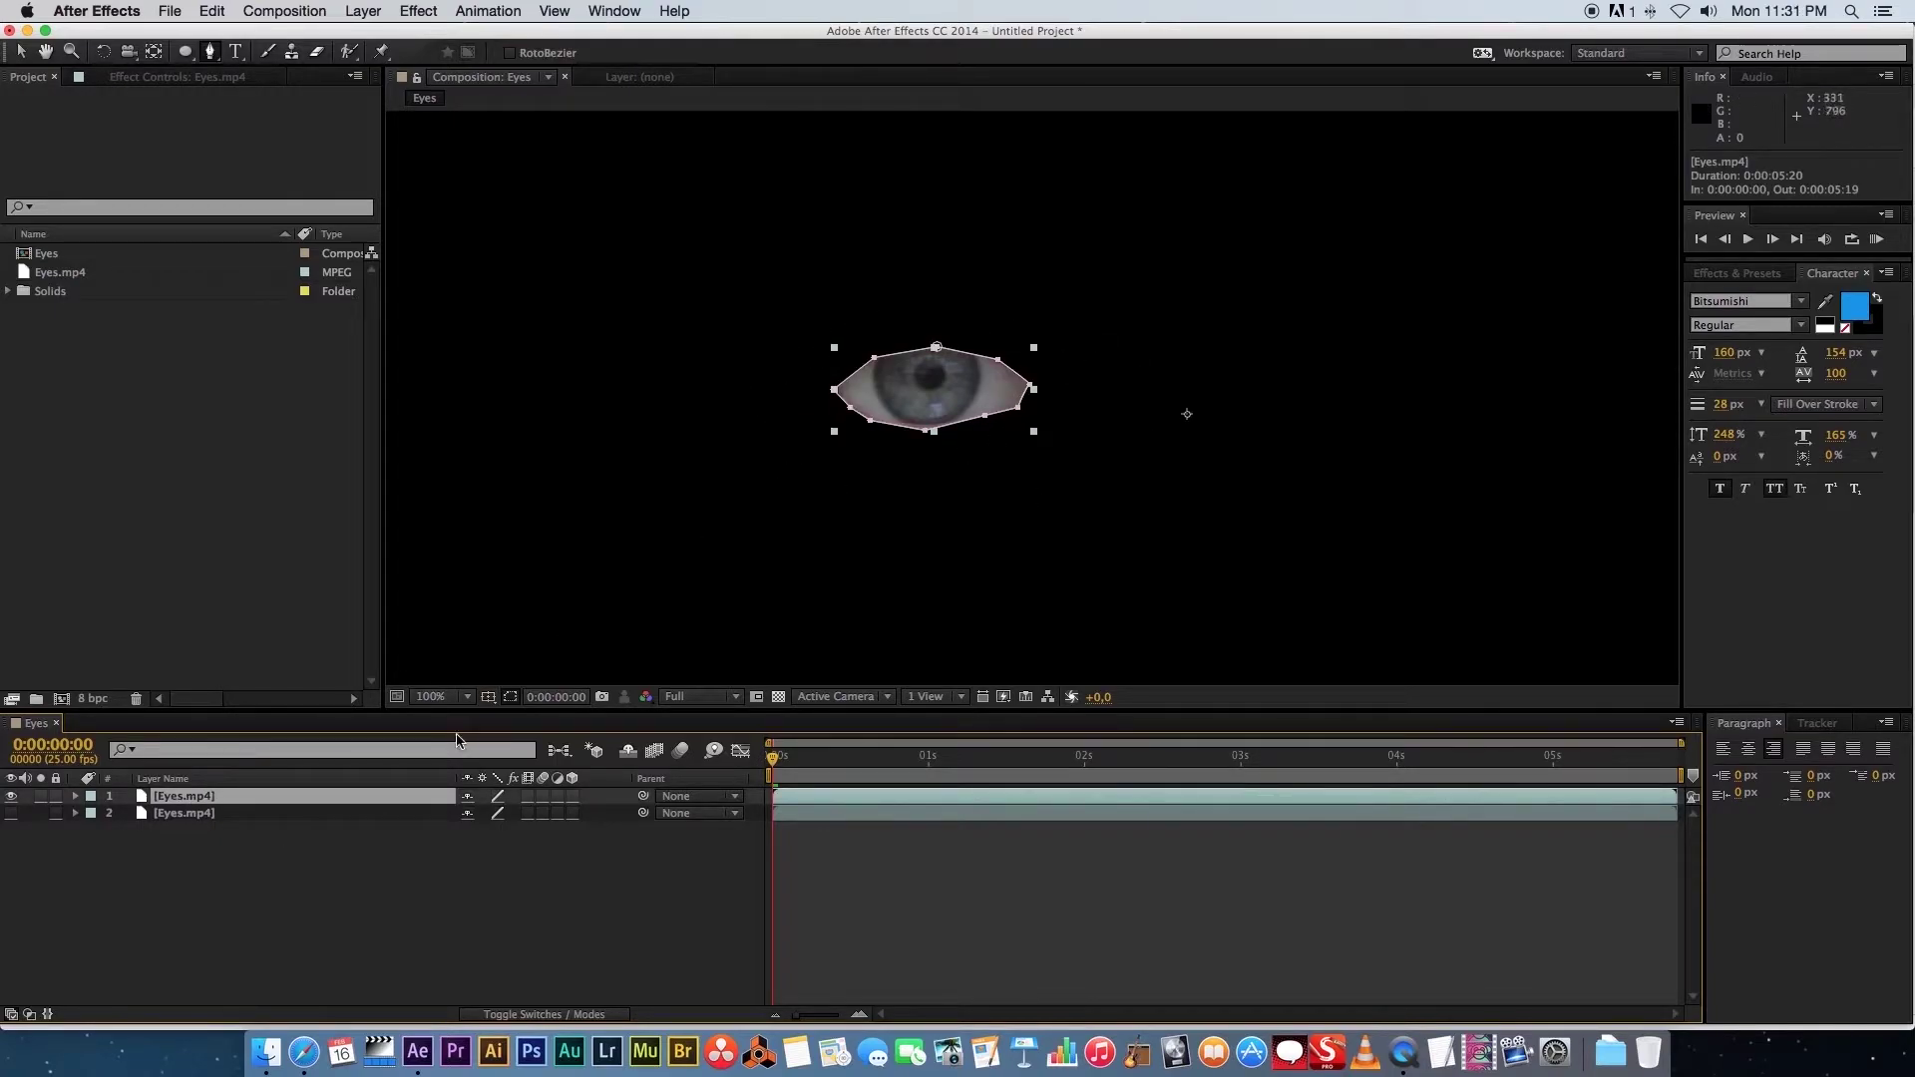
Turn both Eyes.mp4 layers back on so the full face shows again
{"action": "left_click", "coordinate": [12, 795]}
{"action": "left_click", "coordinate": [12, 813]}
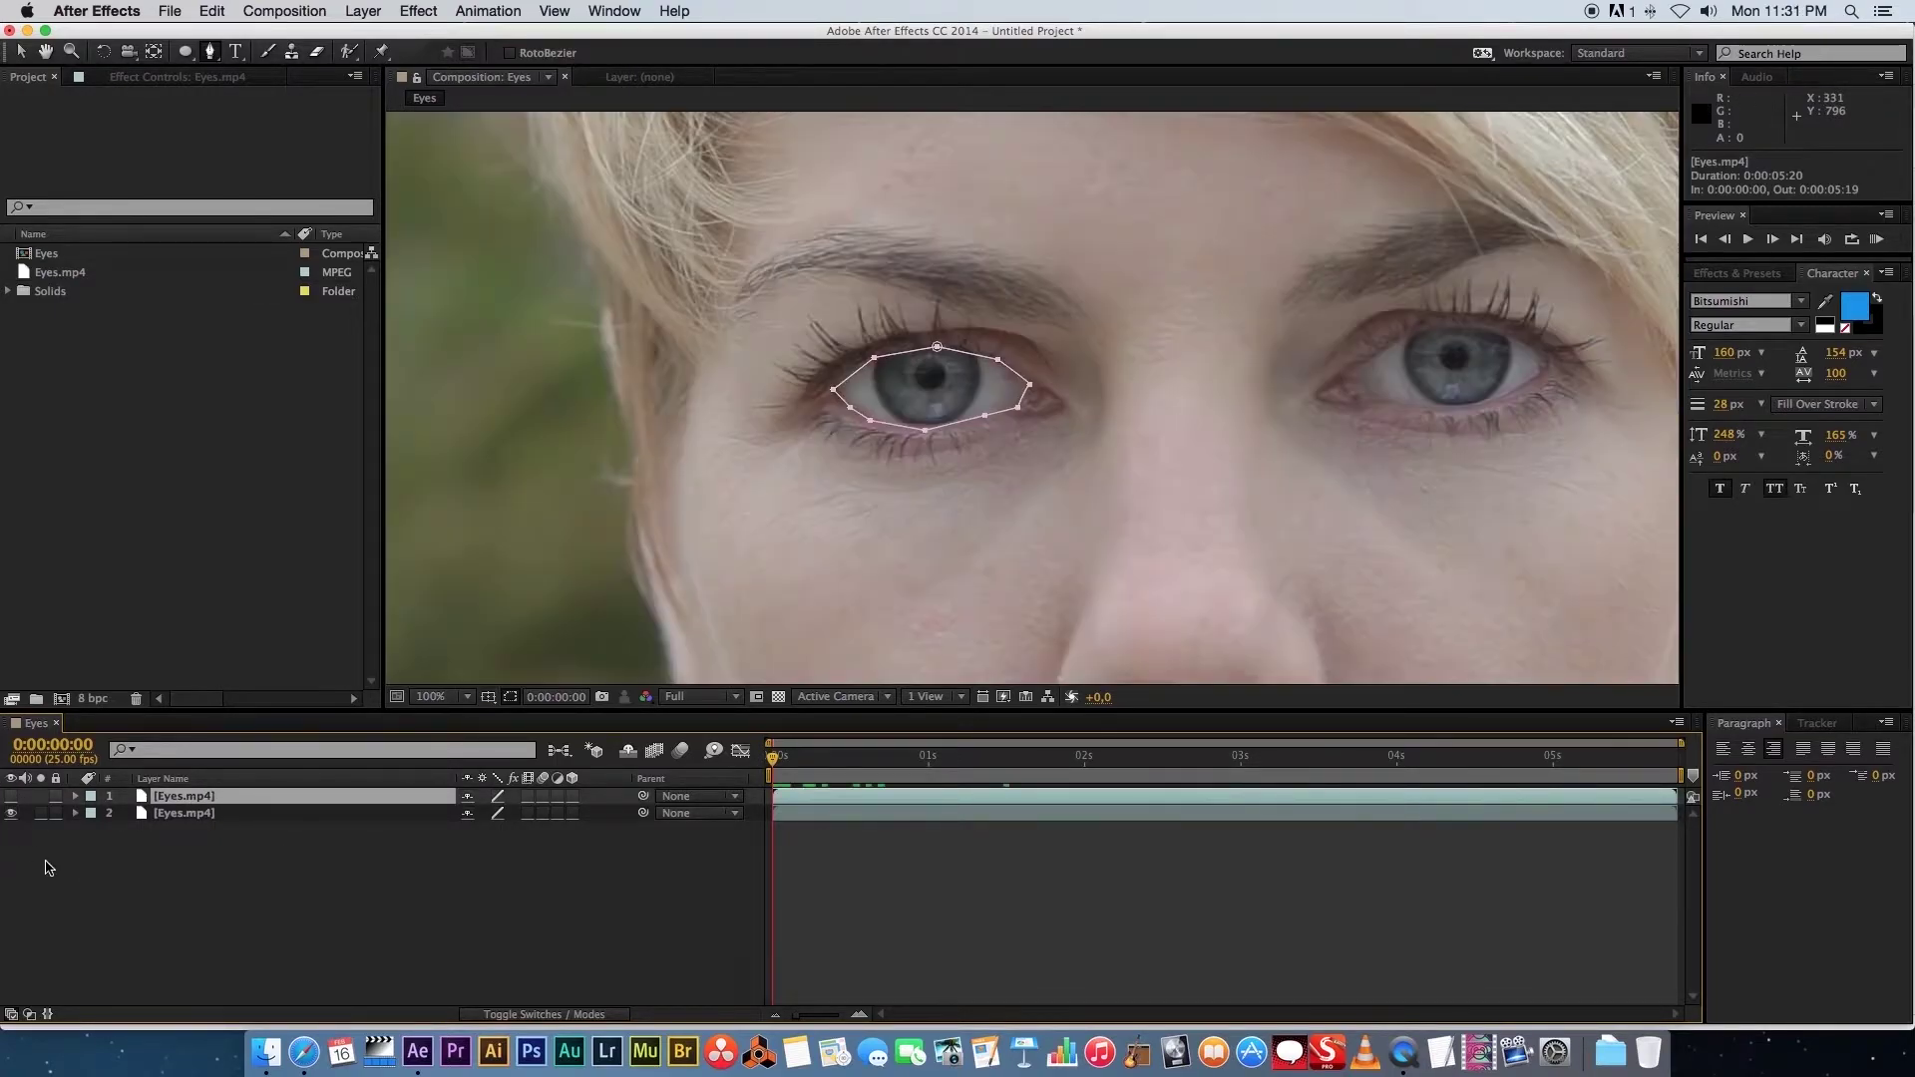
{"action": "left_click", "coordinate": [419, 856]}
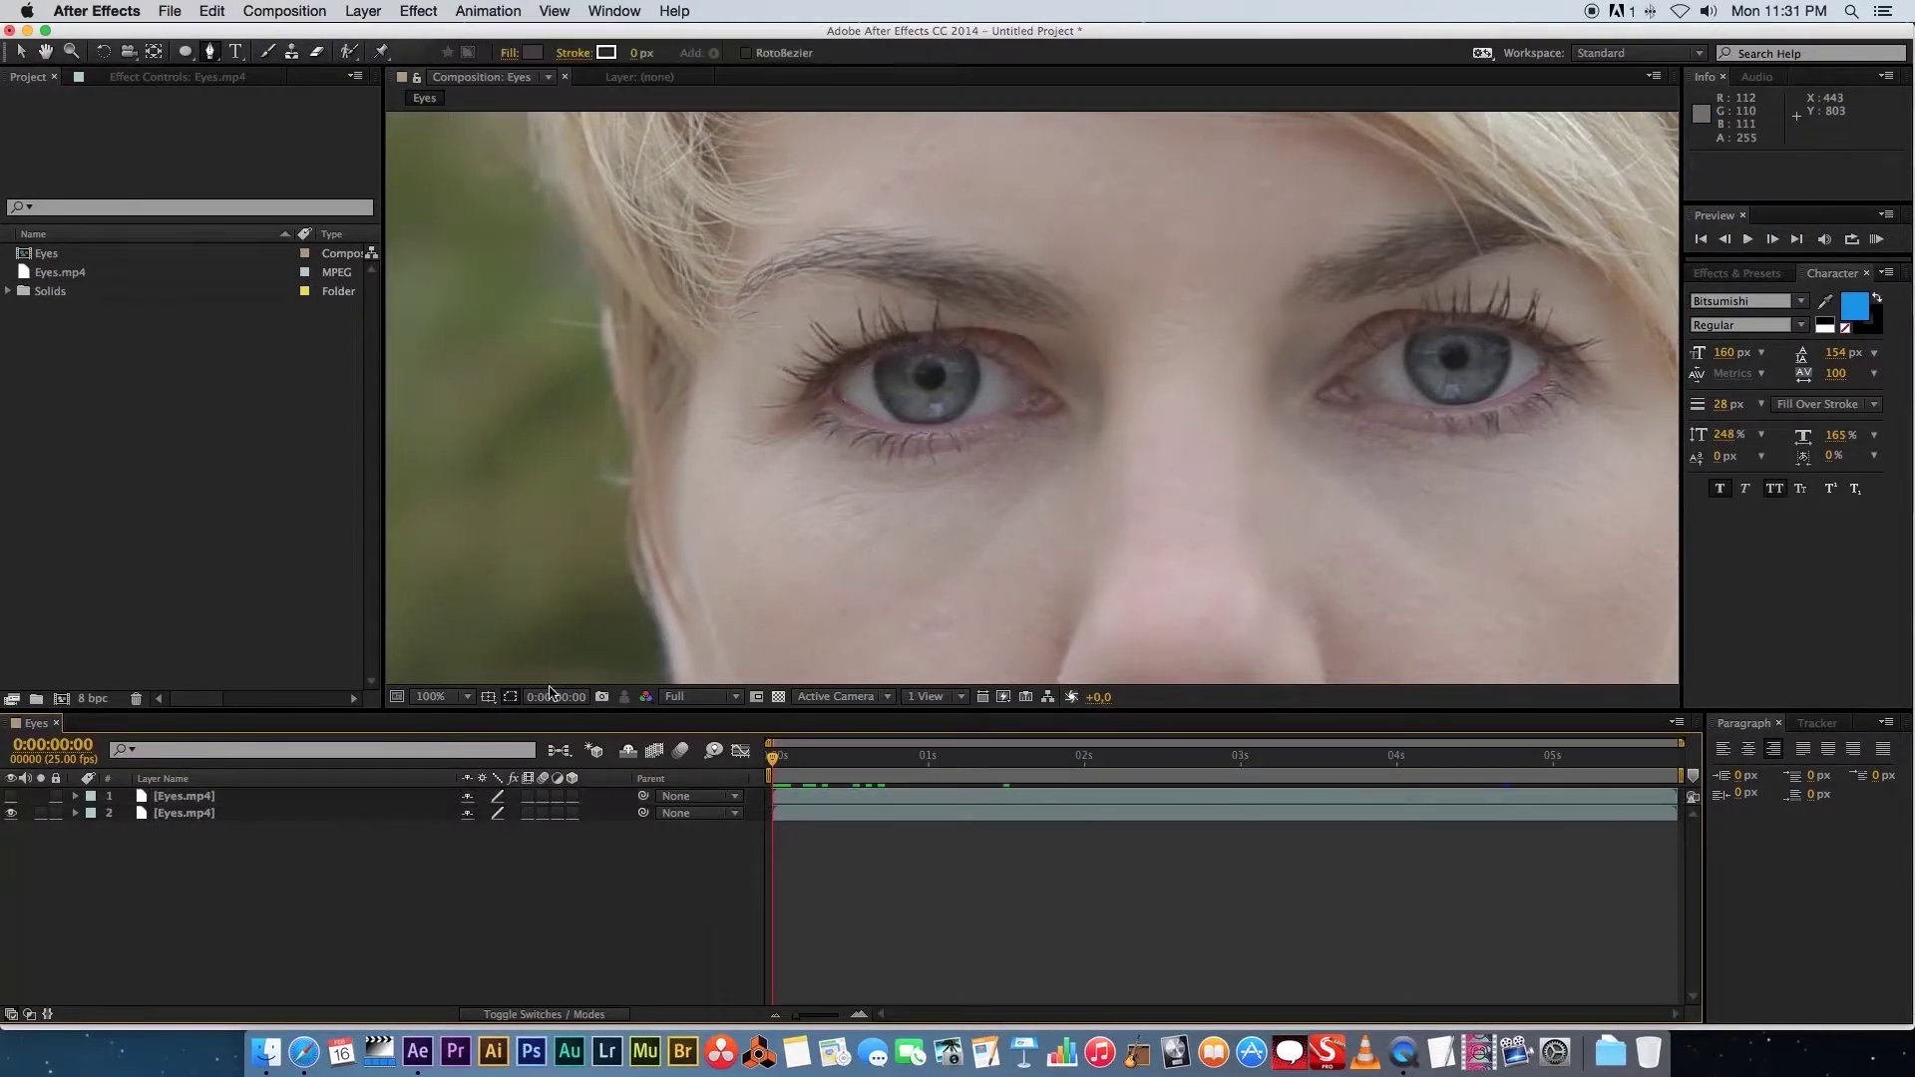
{"action": "left_click", "coordinate": [12, 796]}
{"action": "left_click", "coordinate": [169, 795]}
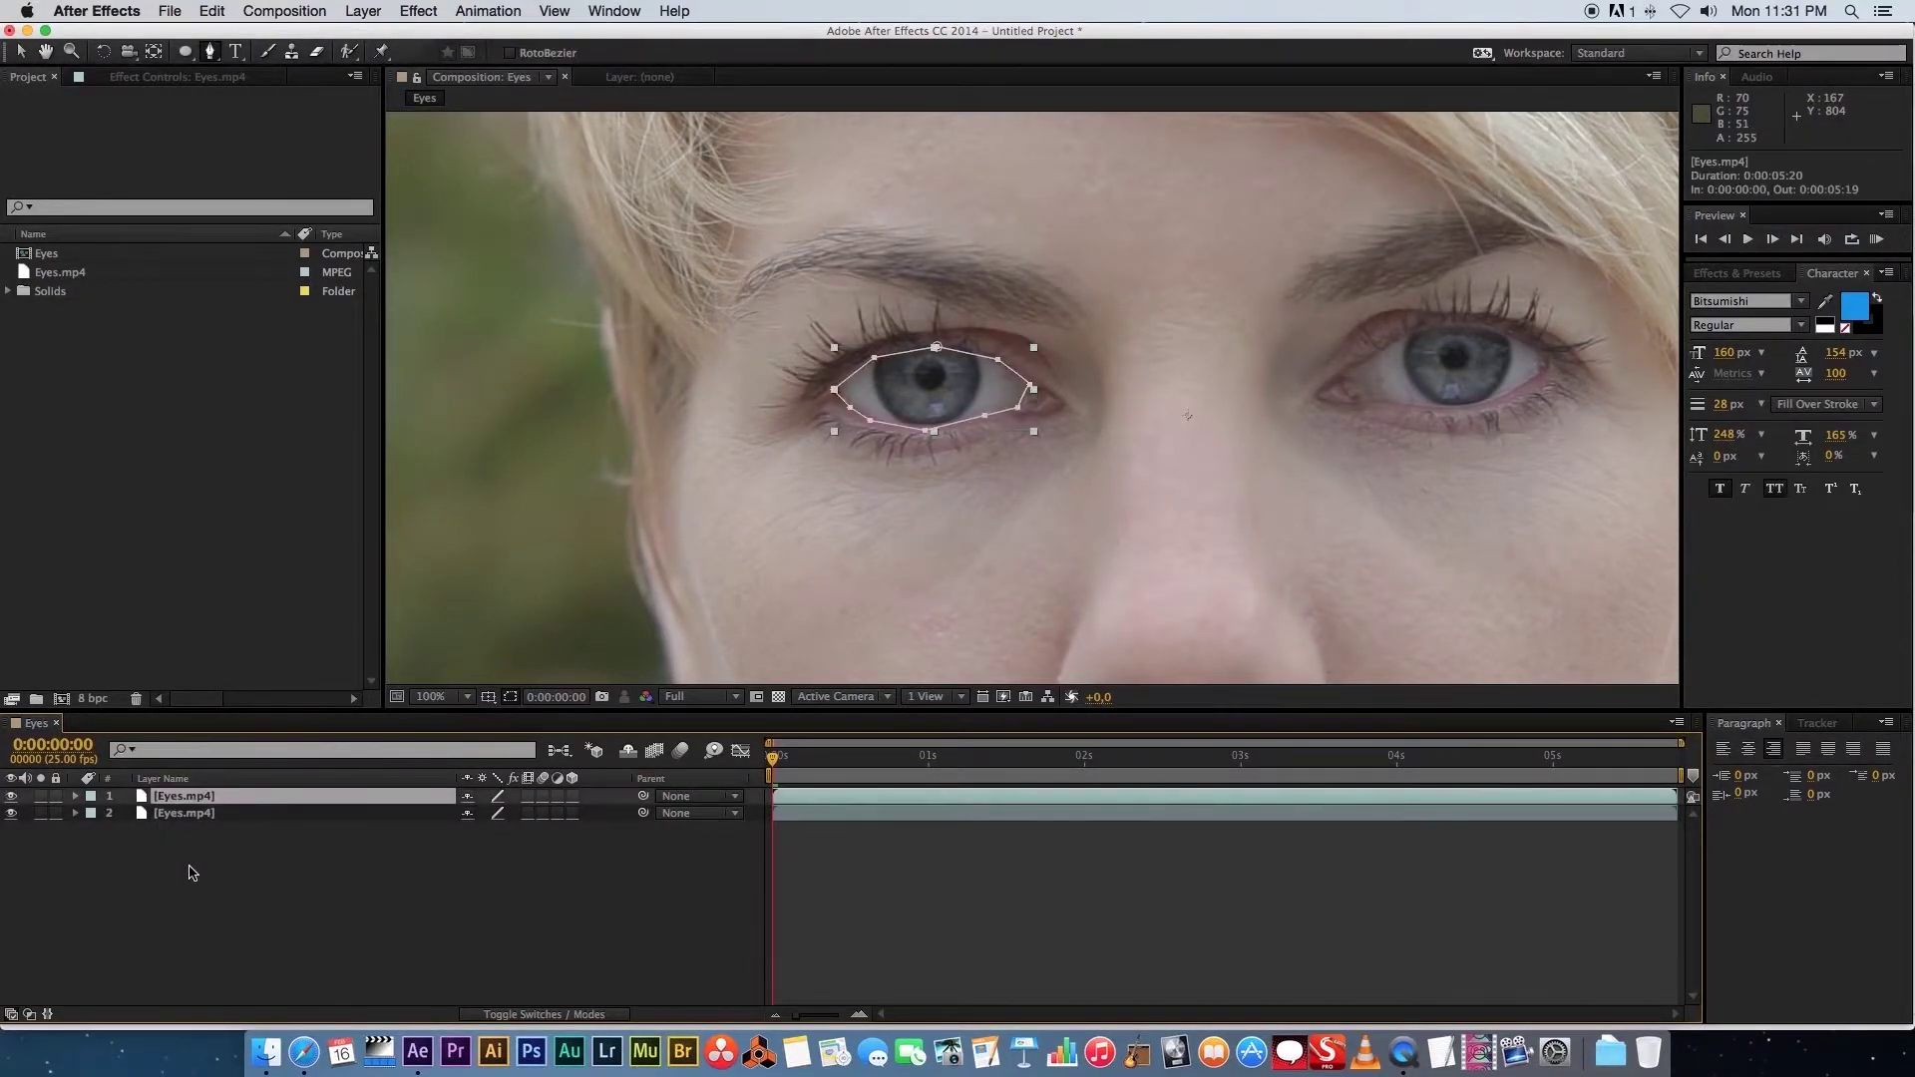
Apply Brightness & Contrast to the top layer with Brightness -82 and Contrast 44
{"action": "left_click", "coordinate": [197, 797]}
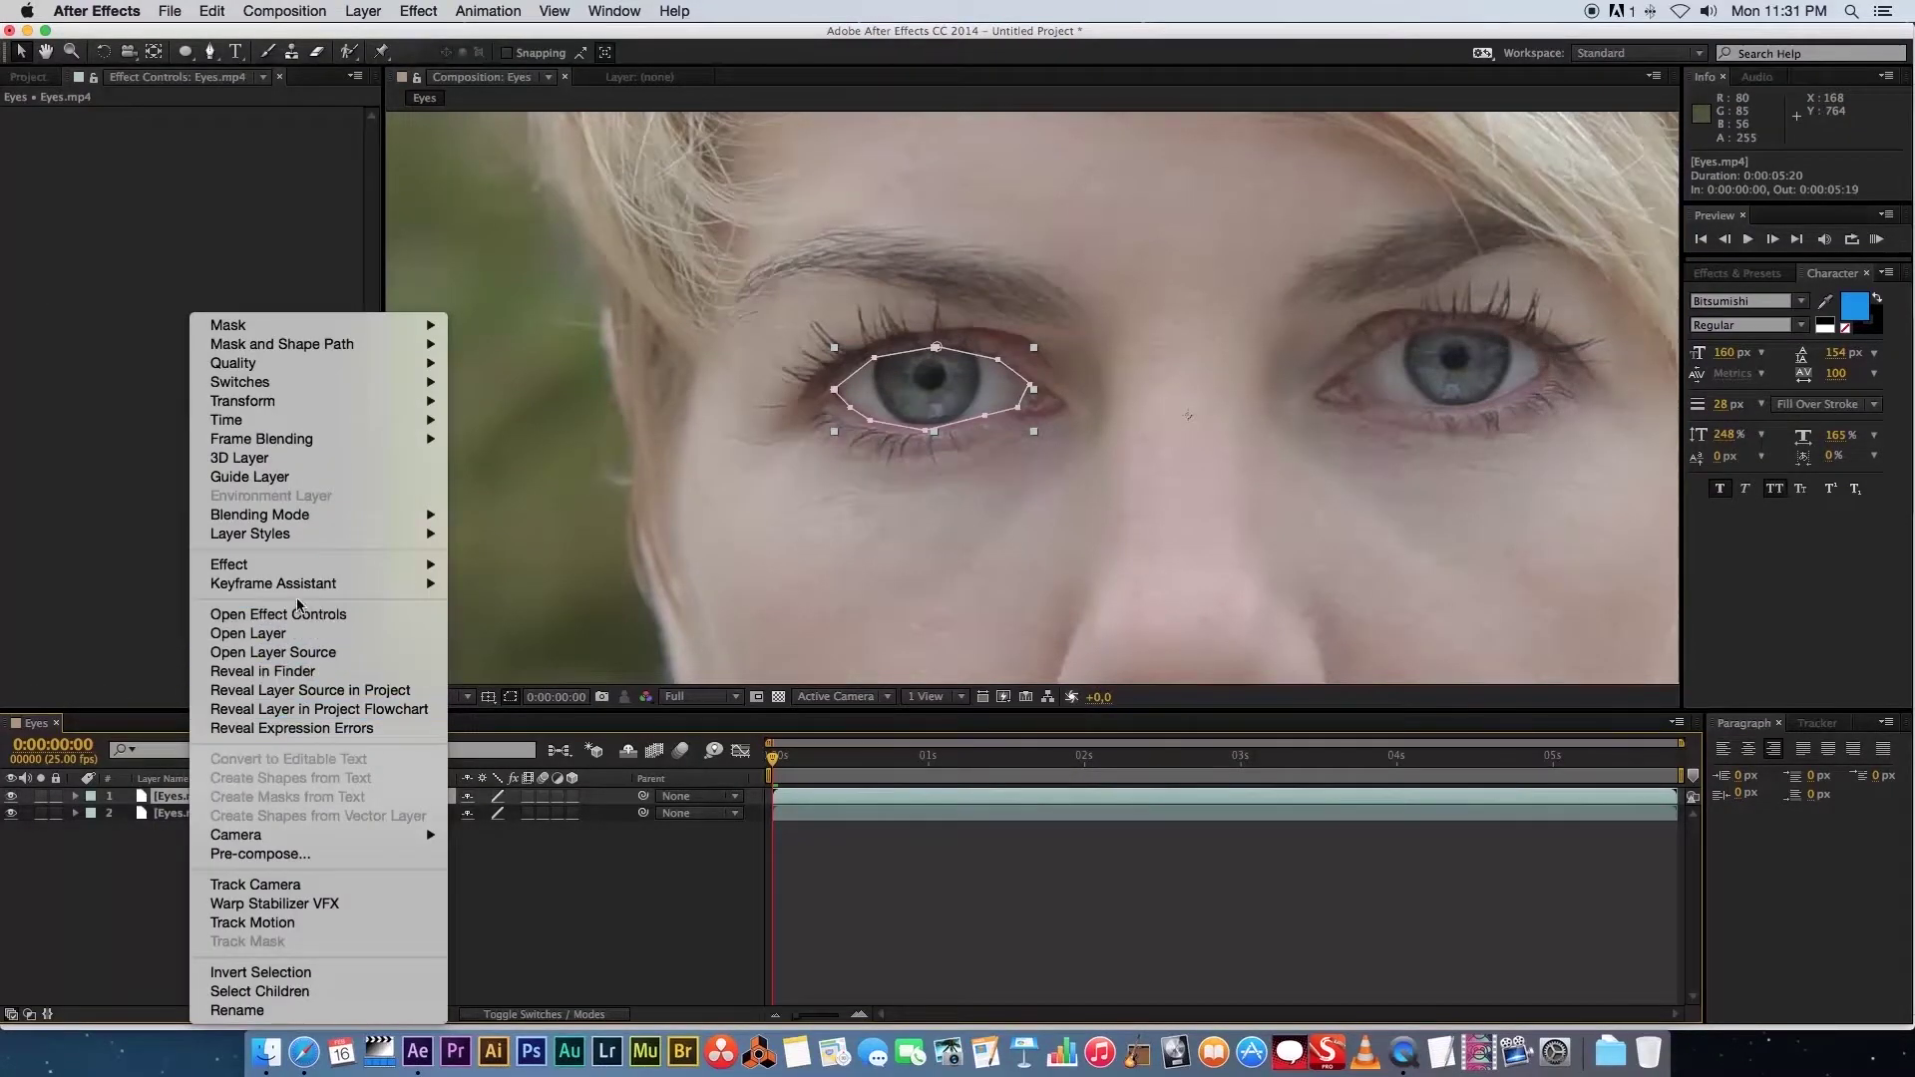
{"action": "mouse_move", "coordinate": [299, 564]}
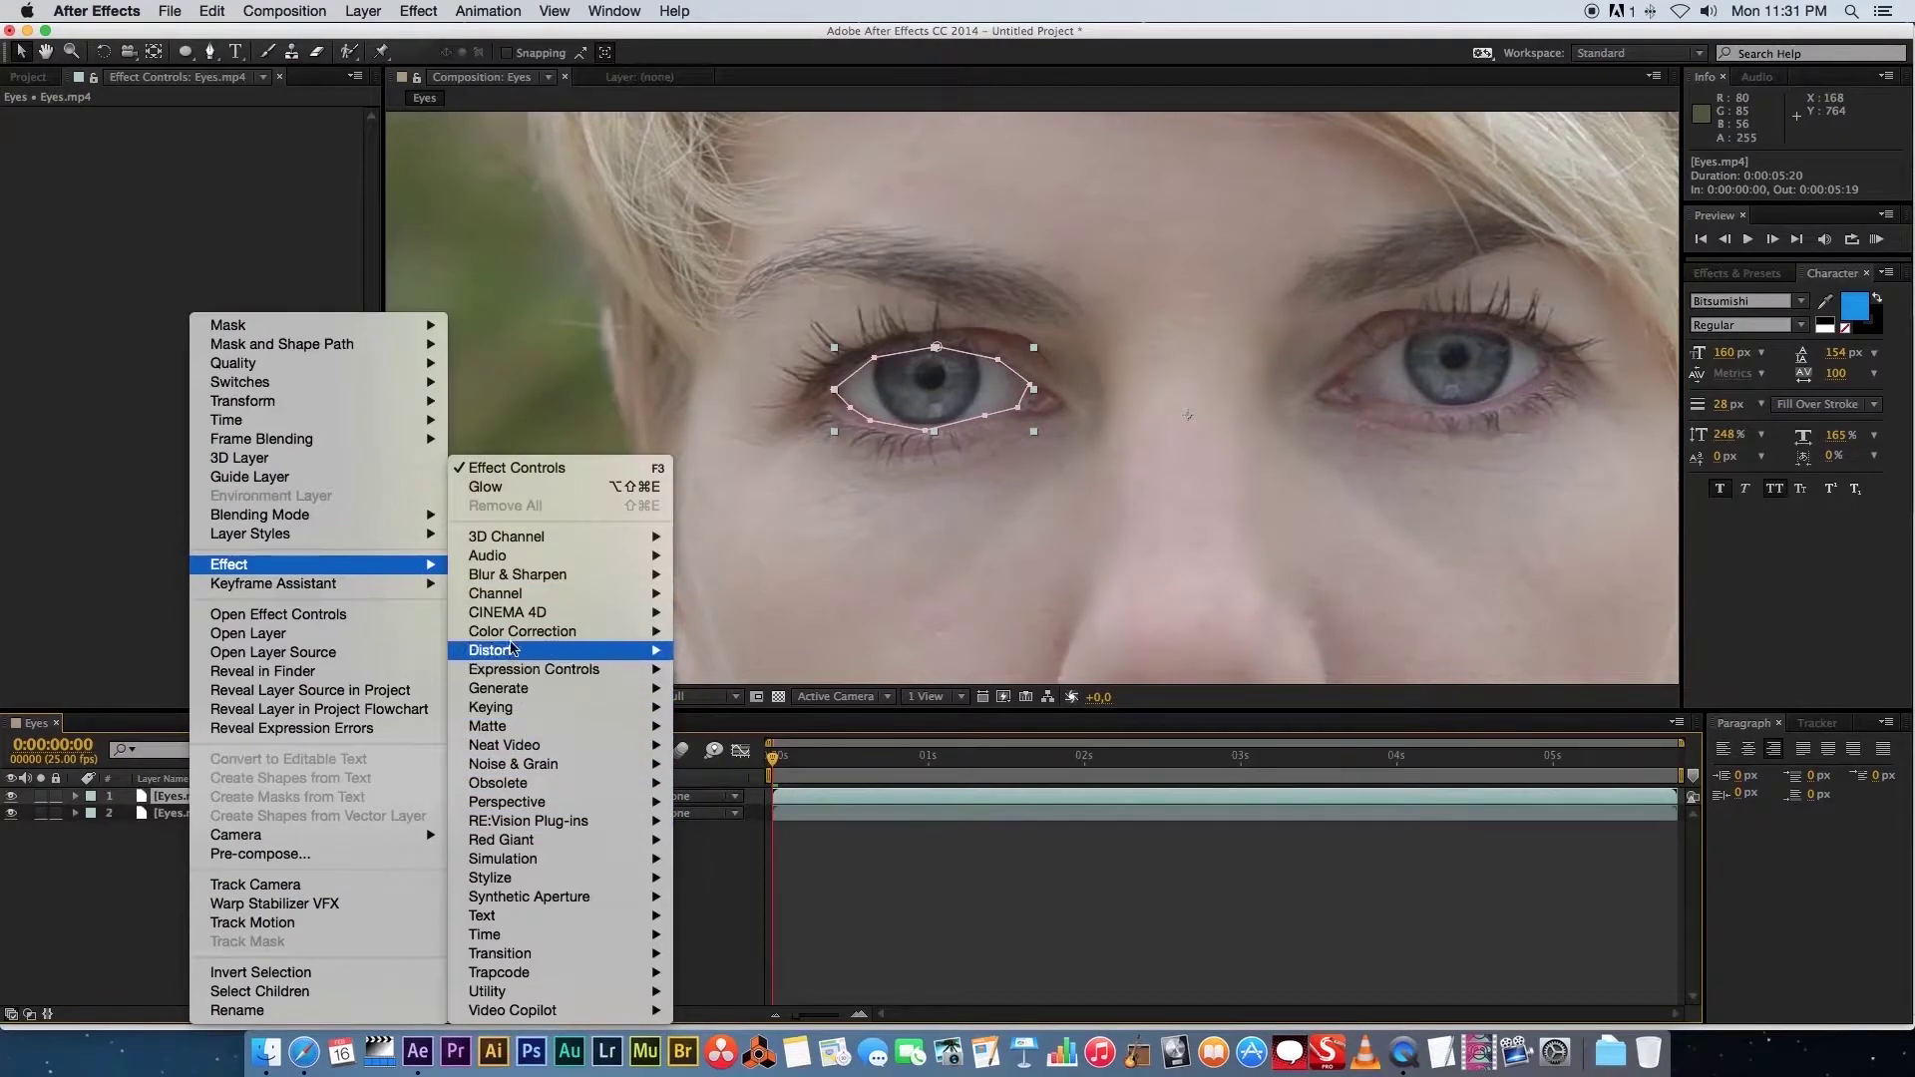
{"action": "mouse_move", "coordinate": [514, 631]}
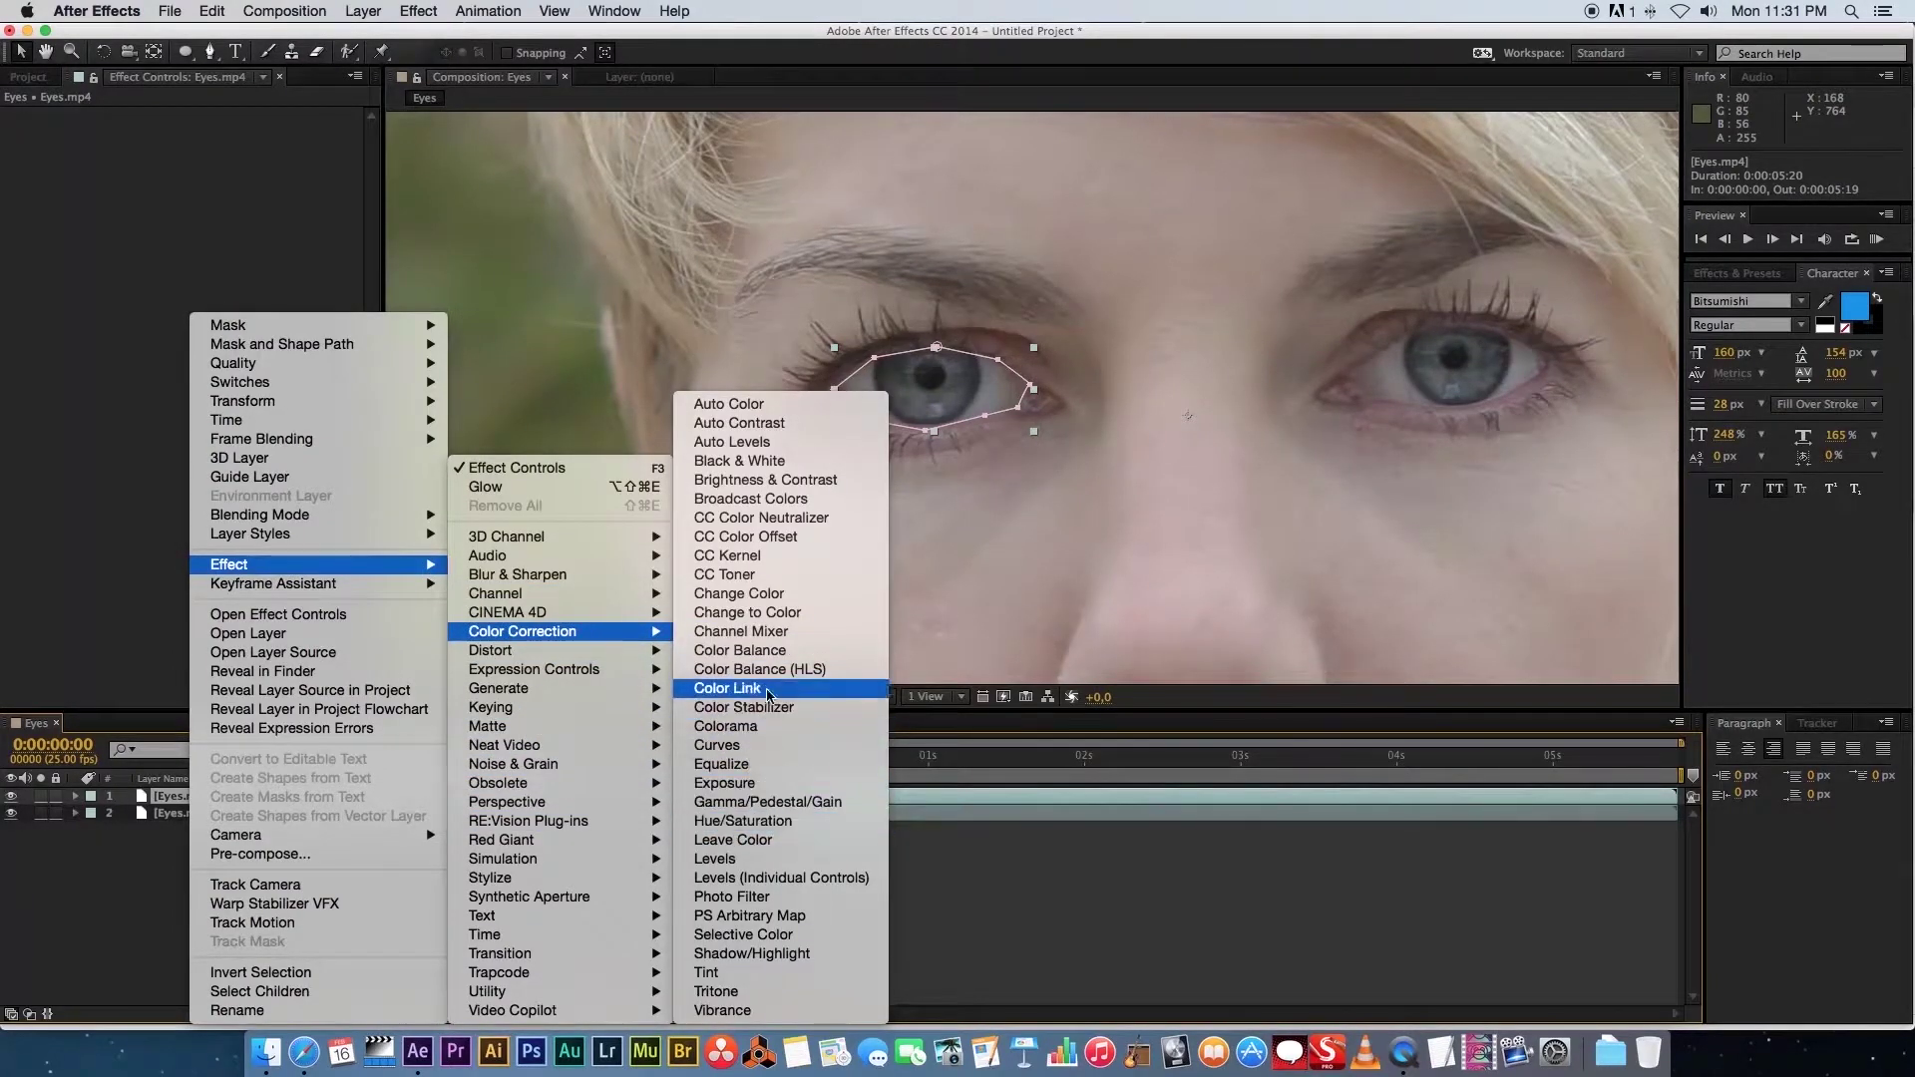
{"action": "left_click", "coordinate": [791, 487]}
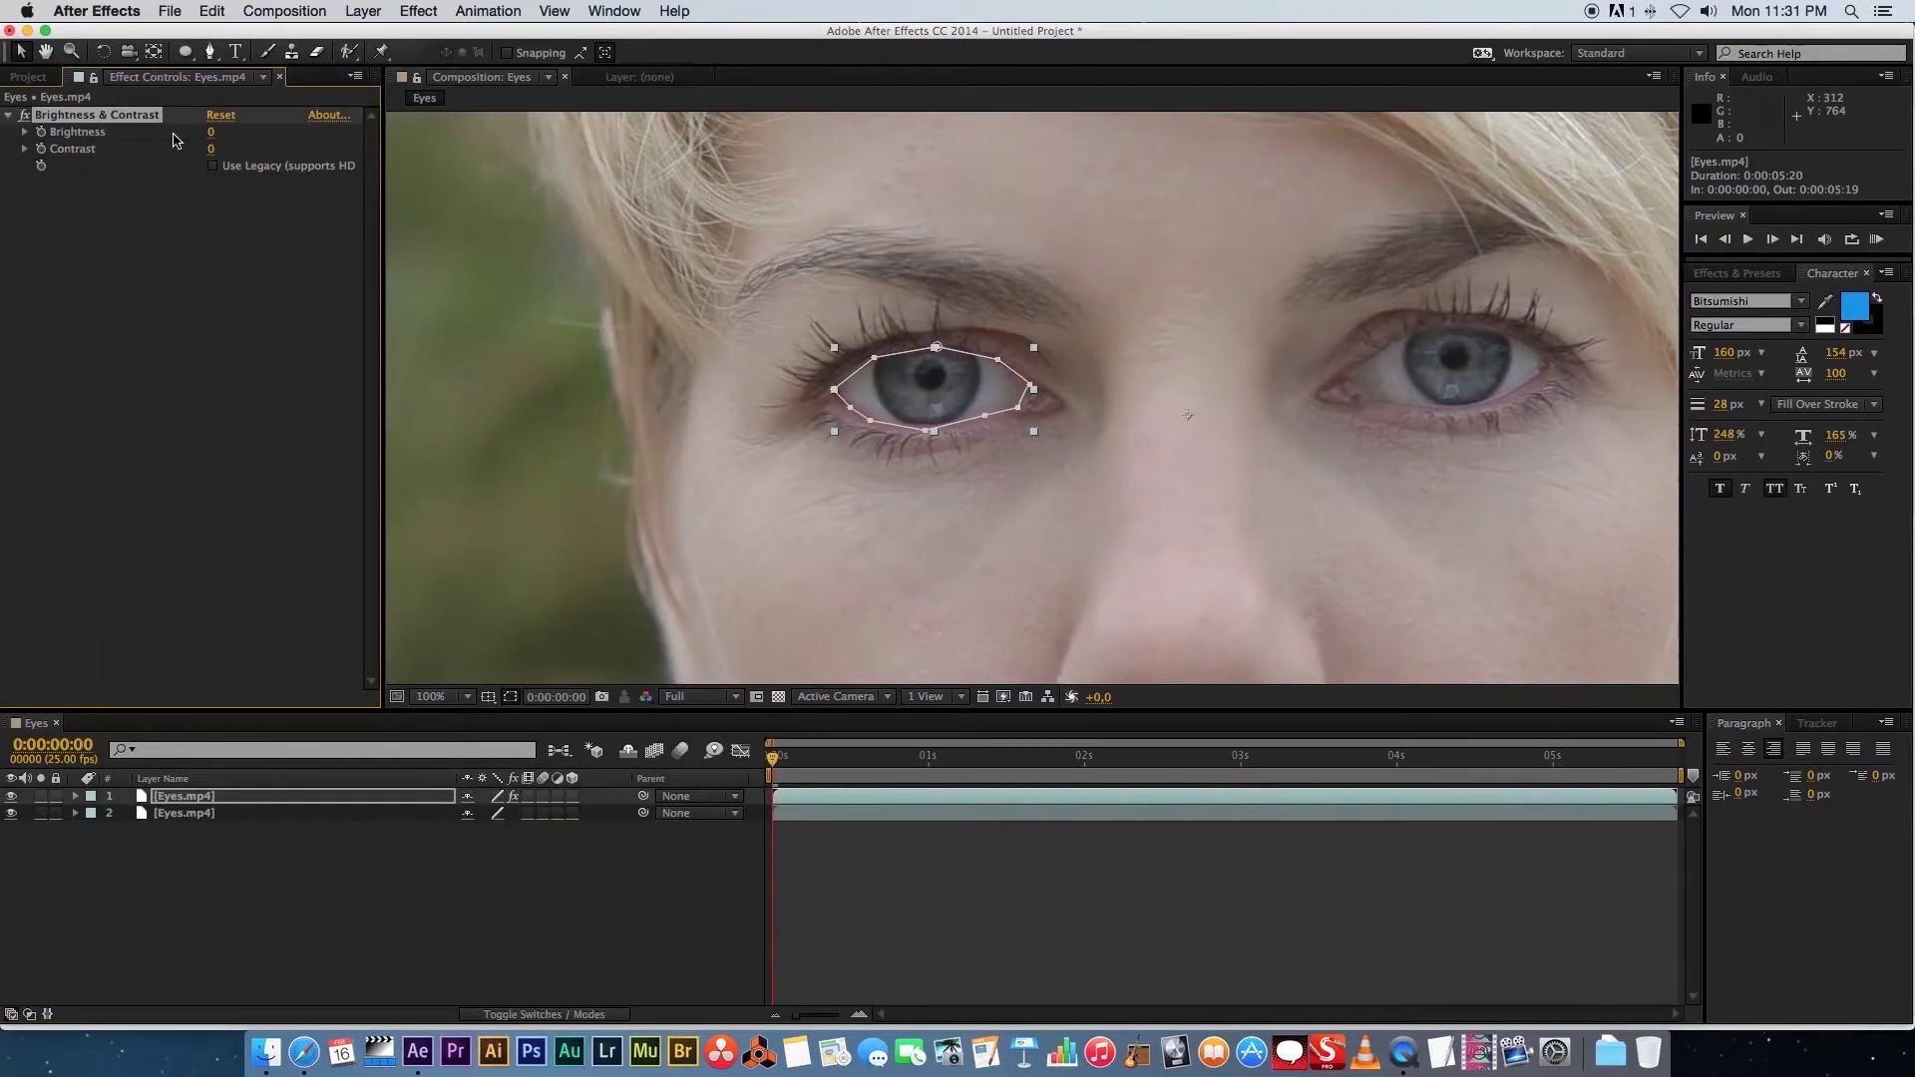
{"action": "left_click_drag", "start_coordinate": [209, 133], "coordinate": [254, 156]}
{"action": "left_click", "coordinate": [279, 936]}
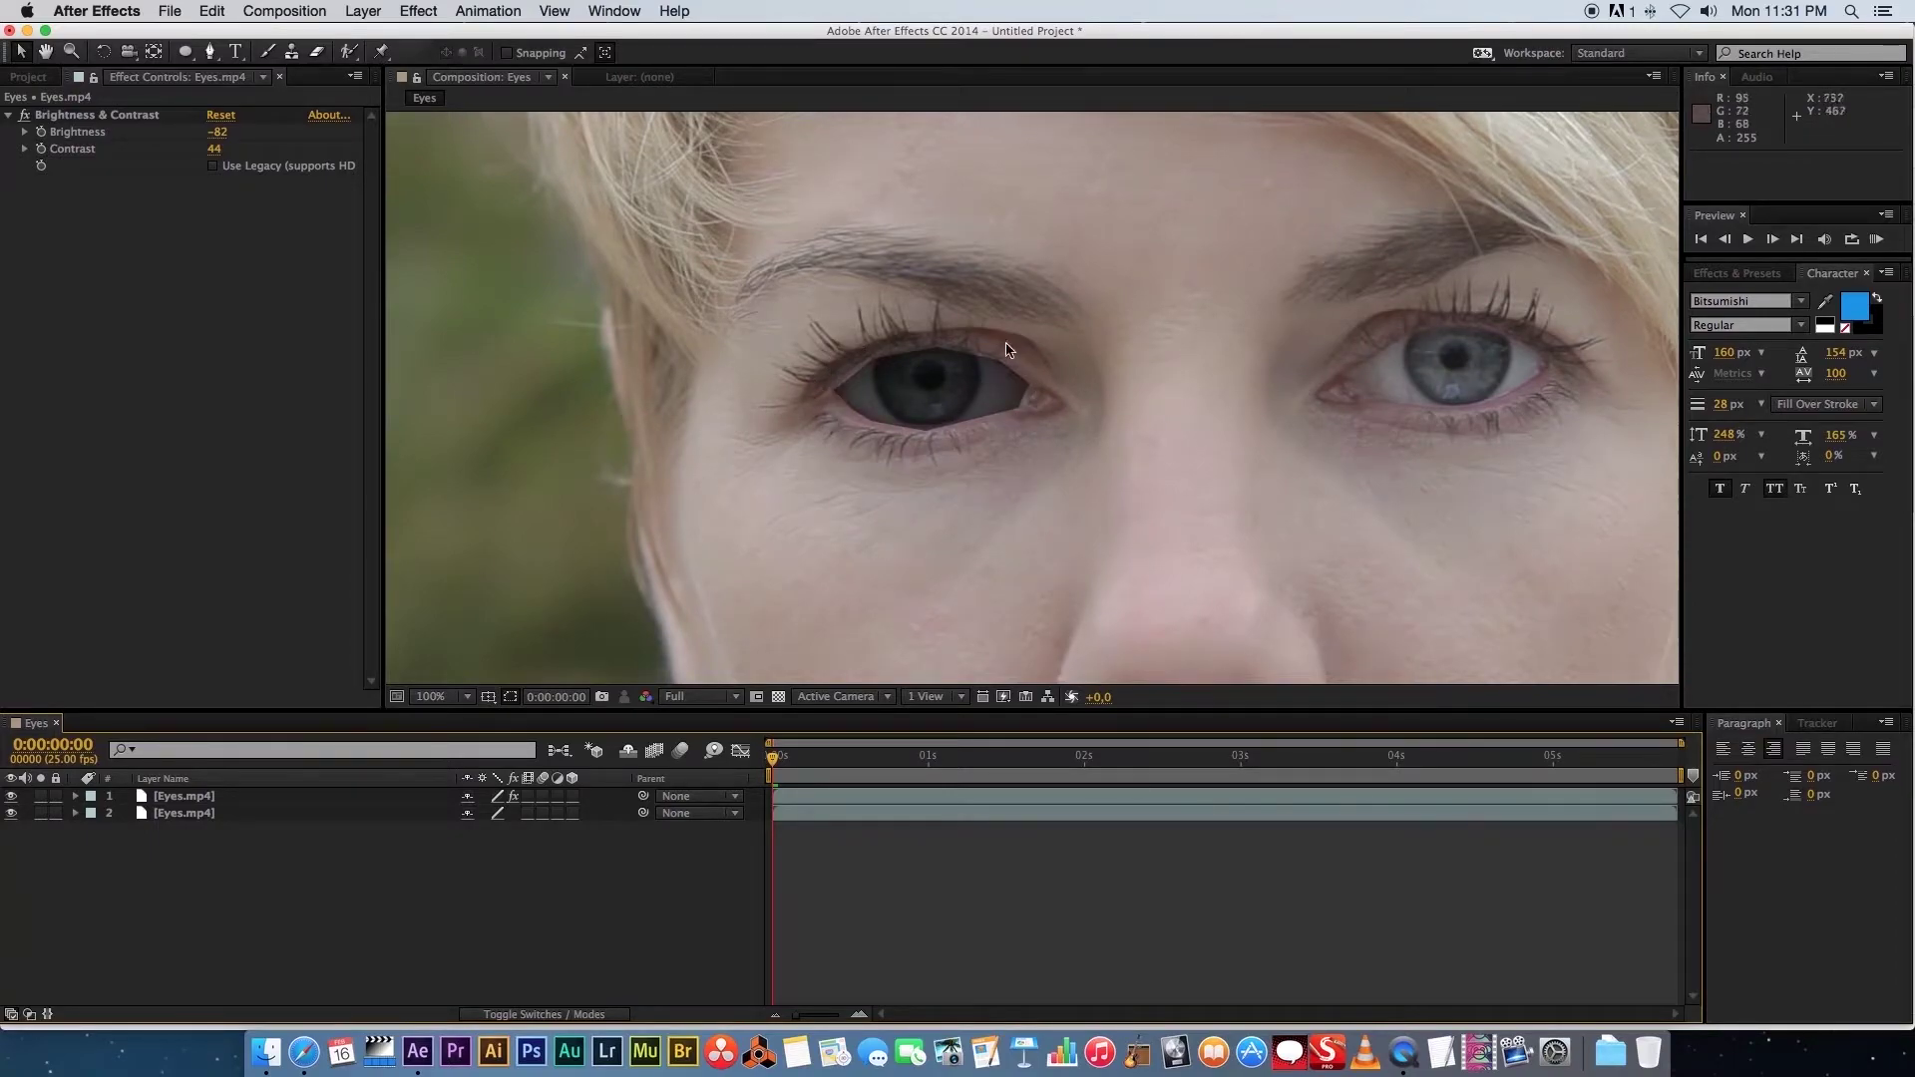
{"action": "left_click", "coordinate": [187, 798]}
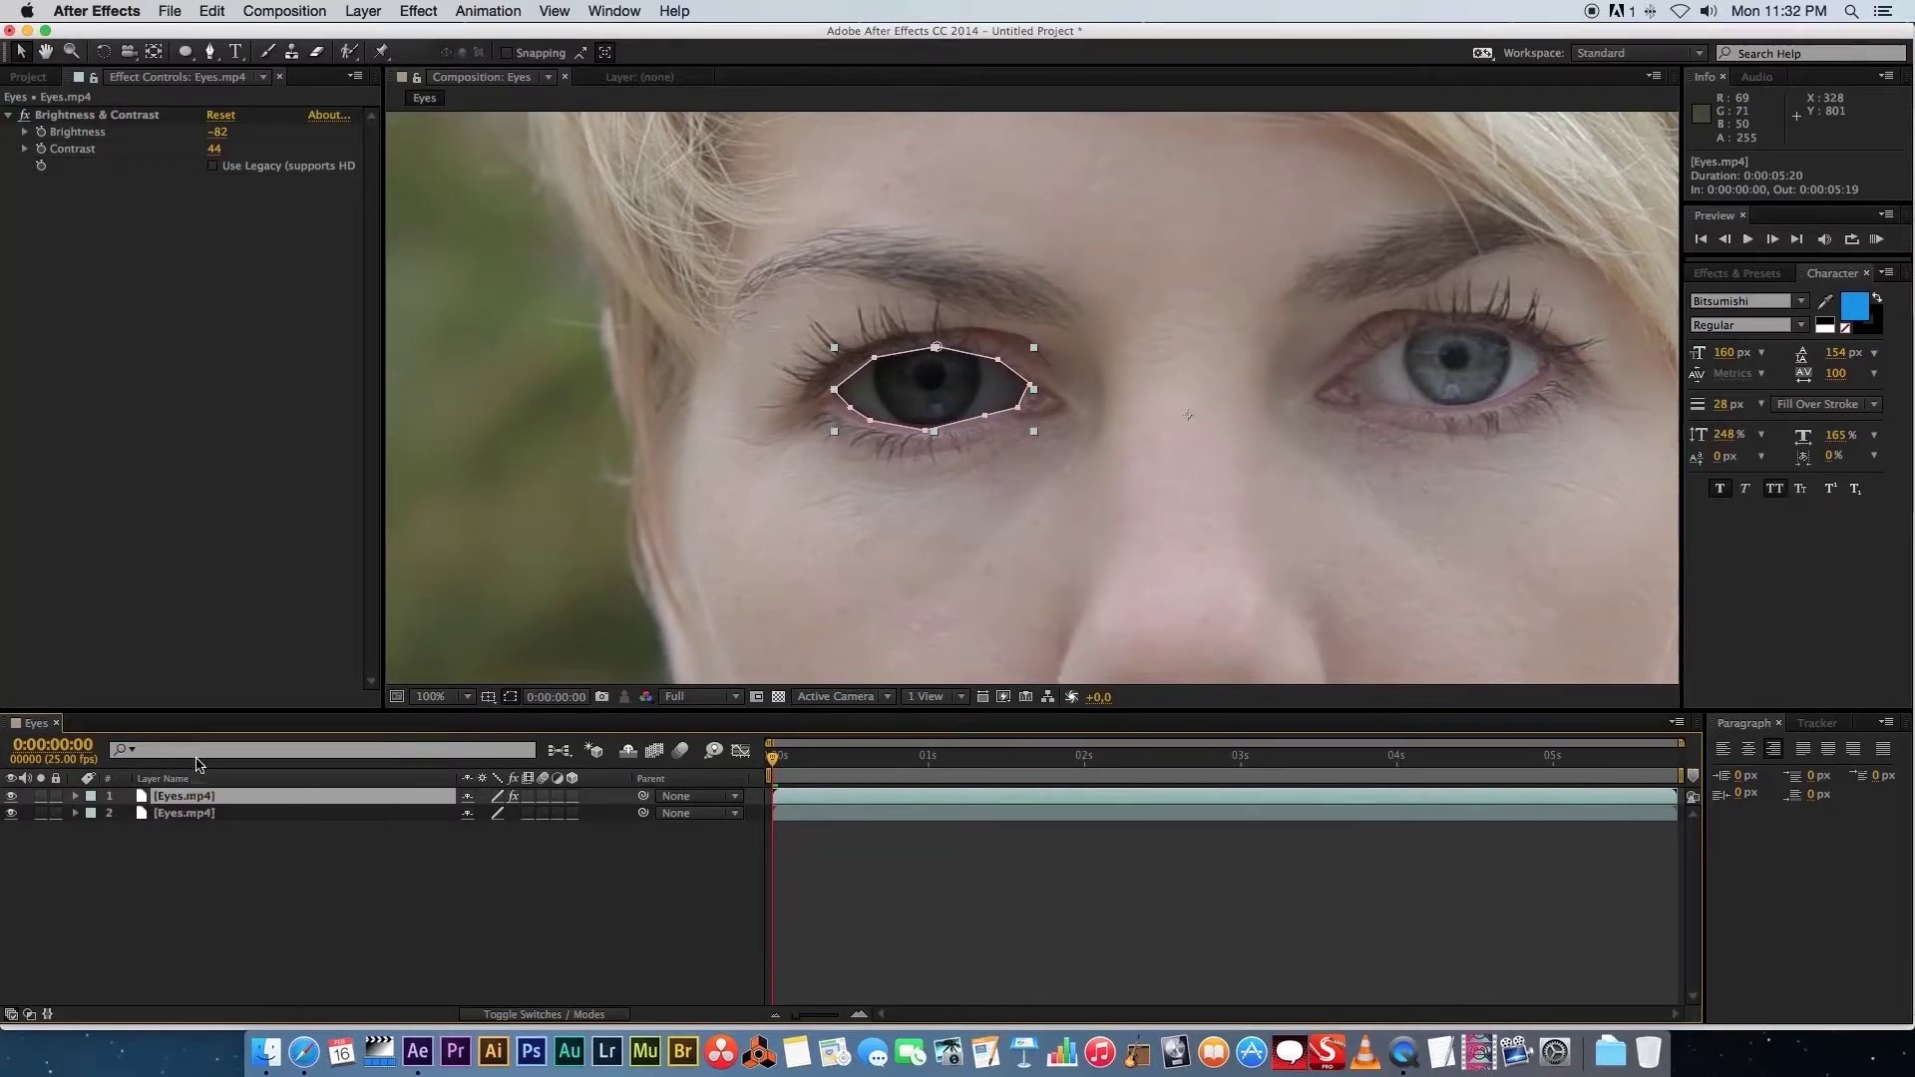
Give the left-eye Mask 1 a 15-pixel Mask Feather and collapse the layer
{"action": "key", "text": "m"}
{"action": "key", "text": "m"}
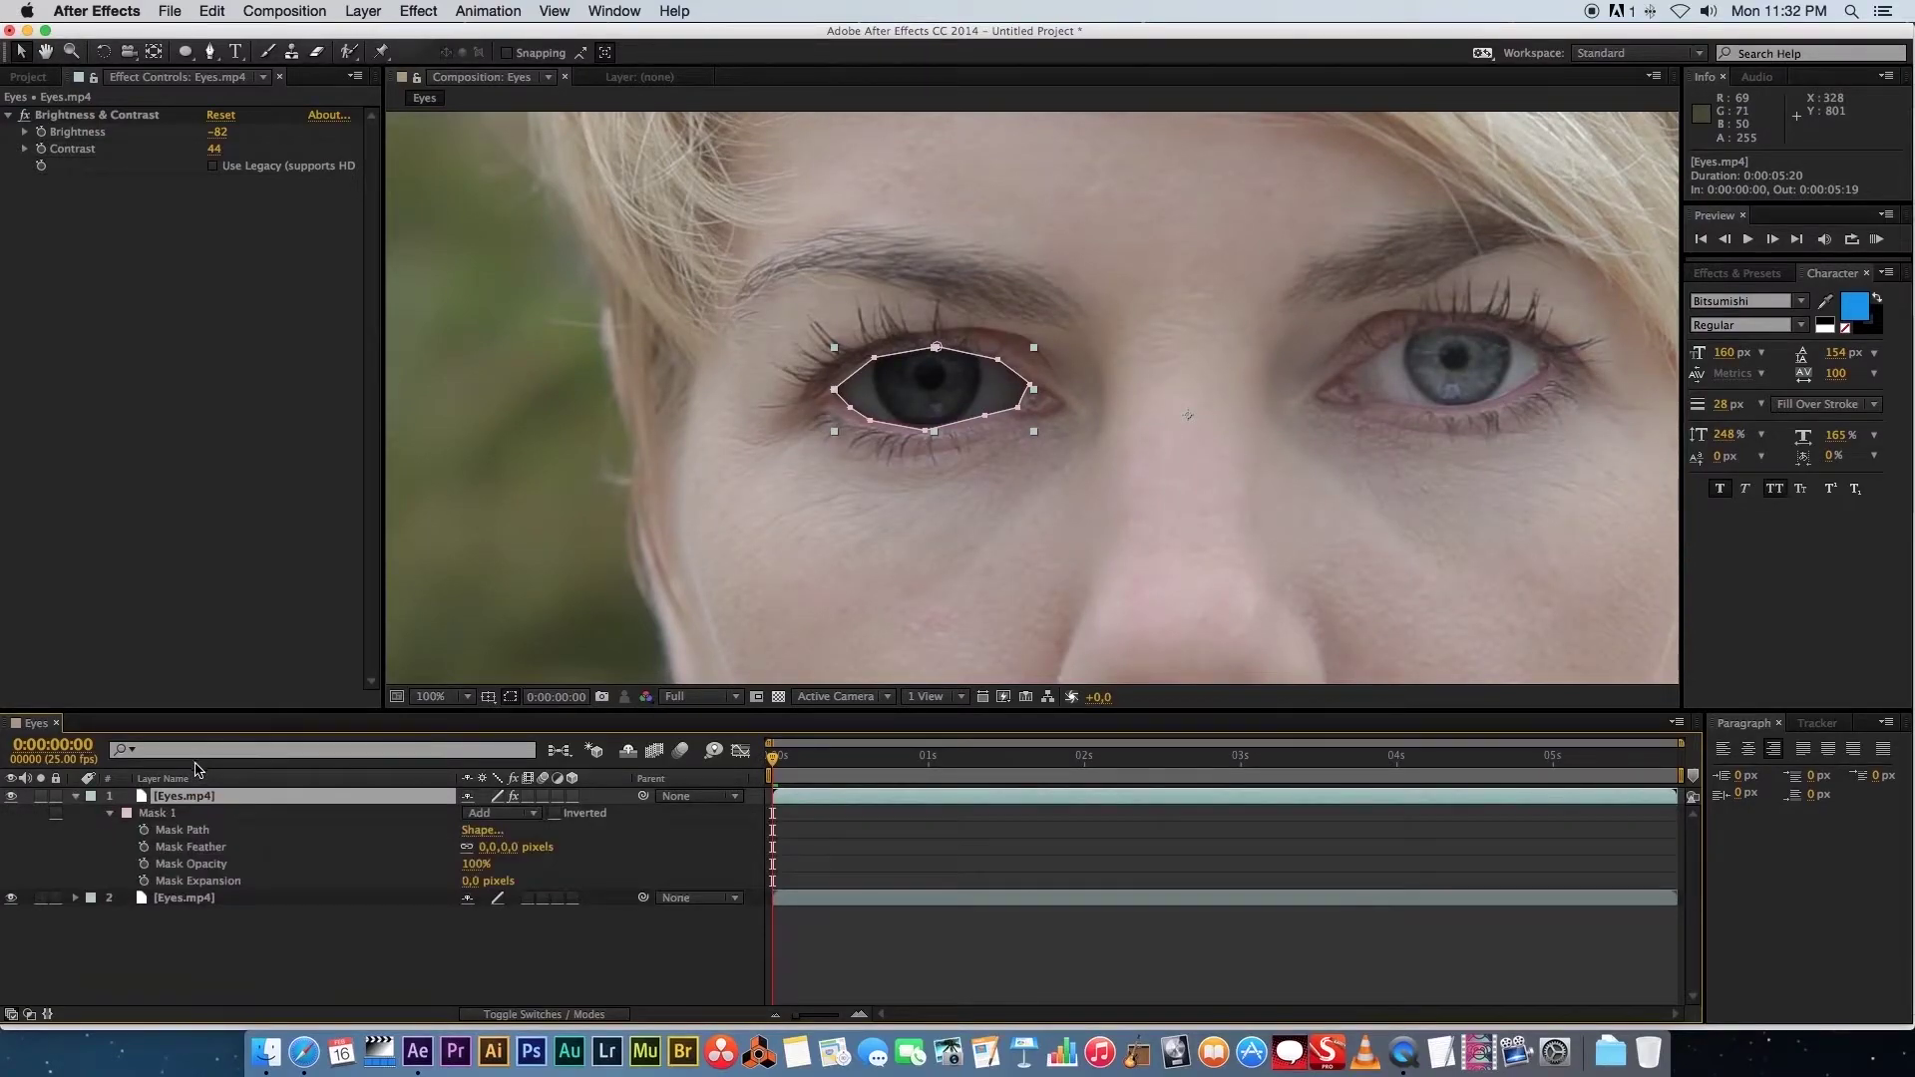
{"action": "left_click", "coordinate": [77, 797]}
{"action": "left_click", "coordinate": [77, 797]}
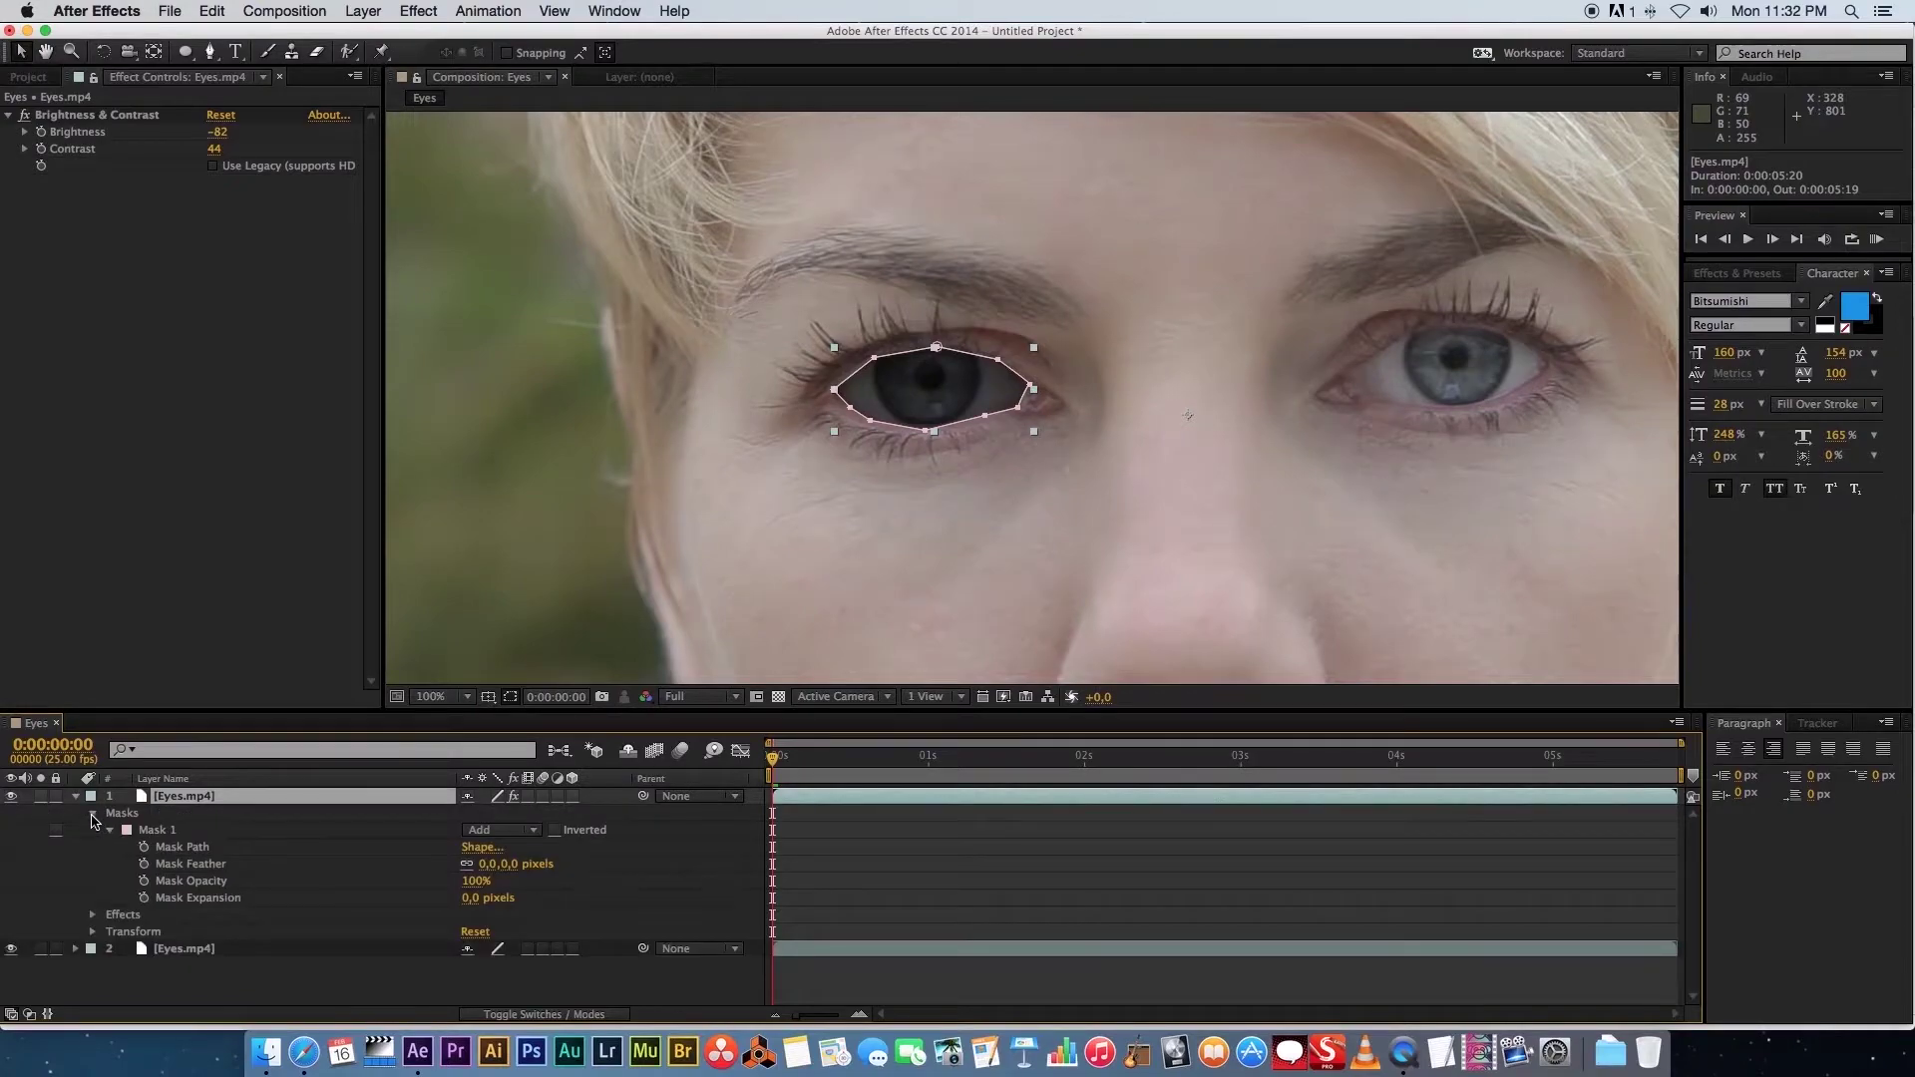
{"action": "left_click", "coordinate": [155, 830]}
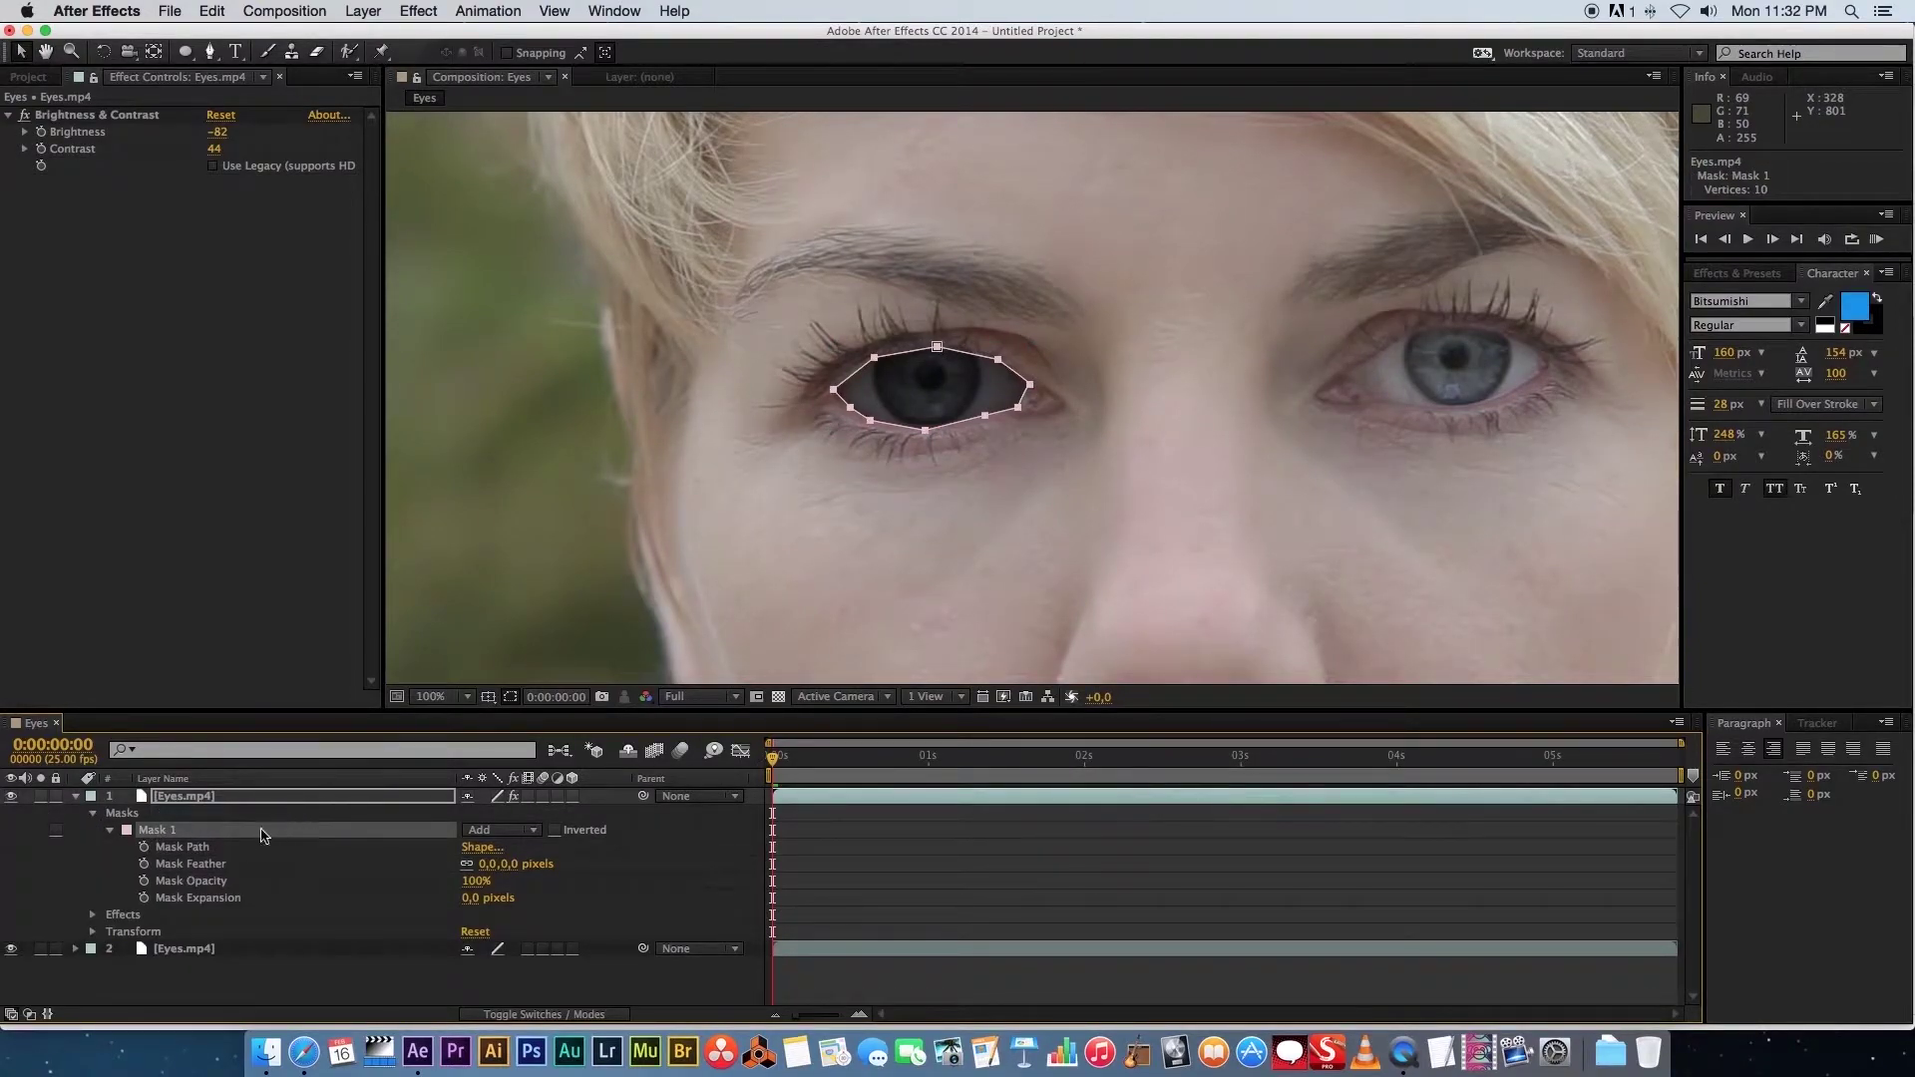
{"action": "left_click", "coordinate": [486, 864]}
{"action": "type", "text": "15"}
{"action": "left_click", "coordinate": [798, 523]}
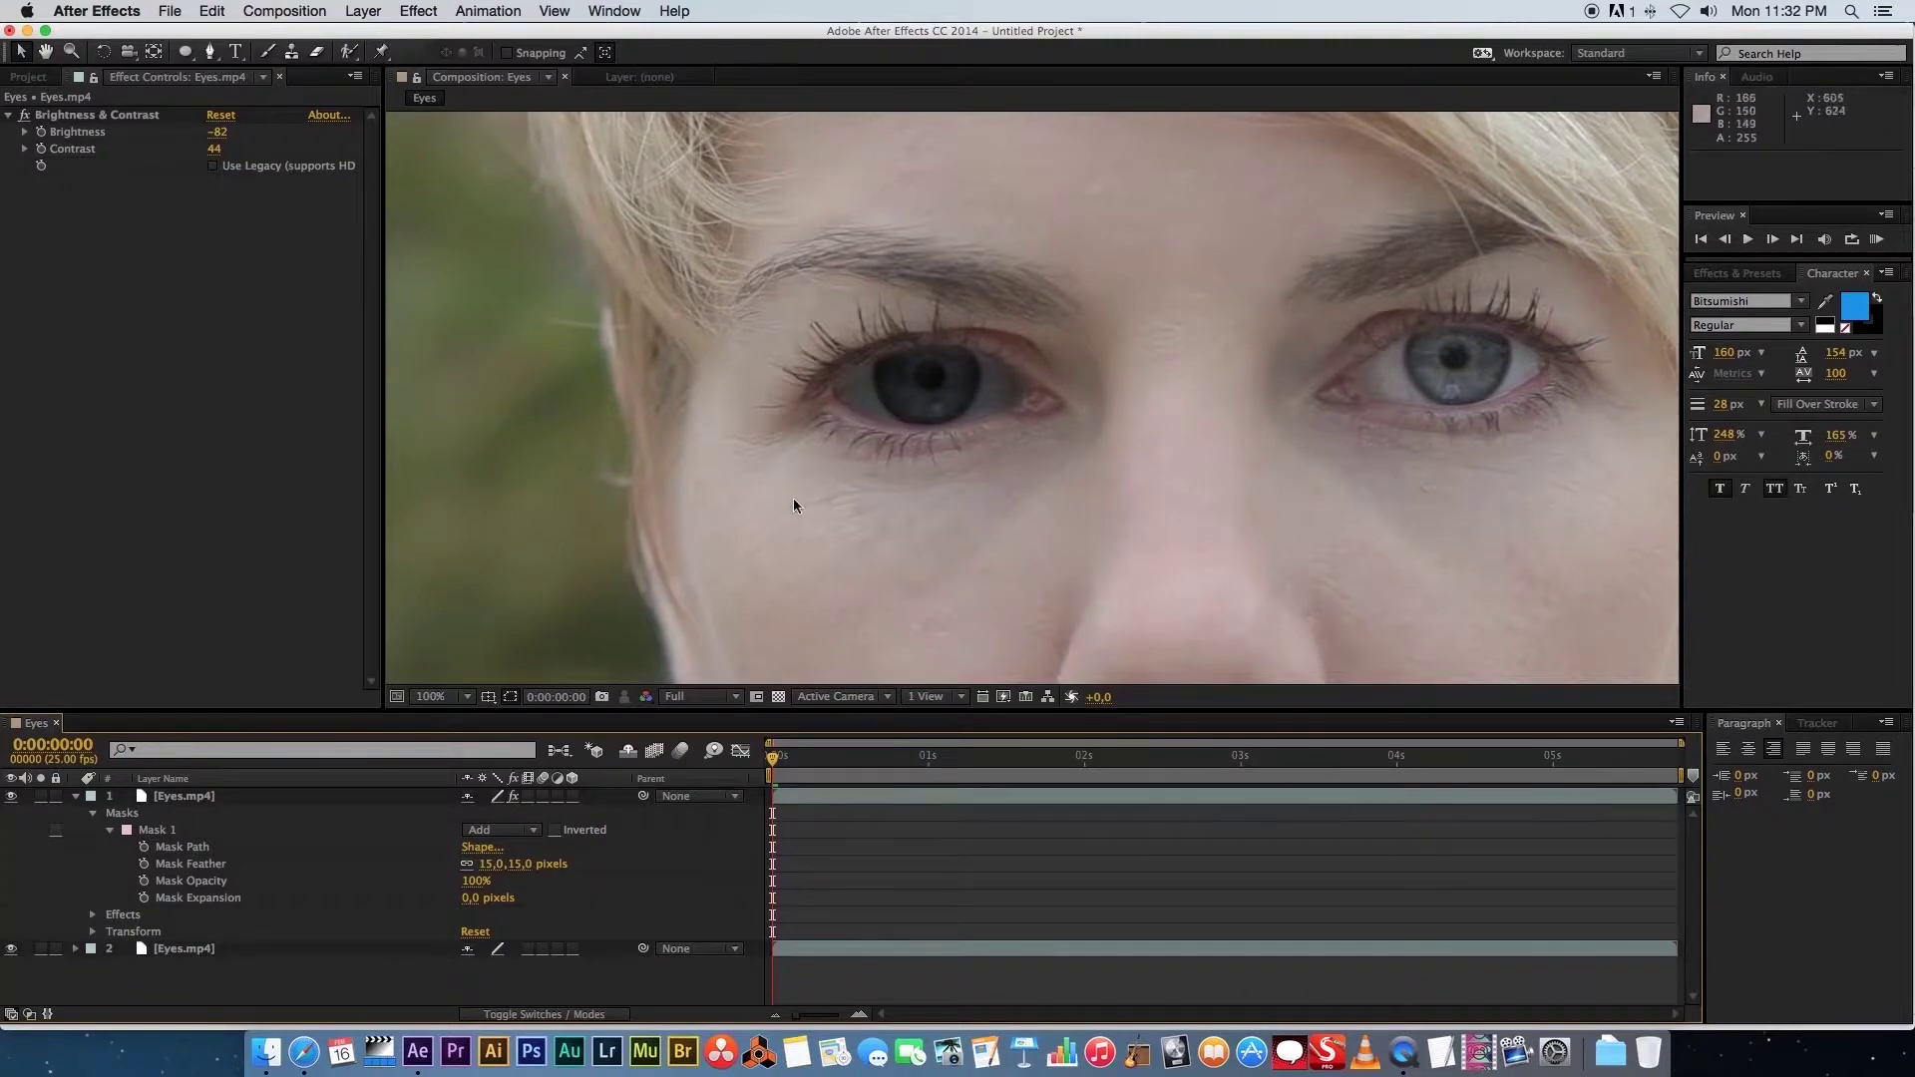
{"action": "left_click", "coordinate": [199, 795]}
{"action": "left_click", "coordinate": [76, 797]}
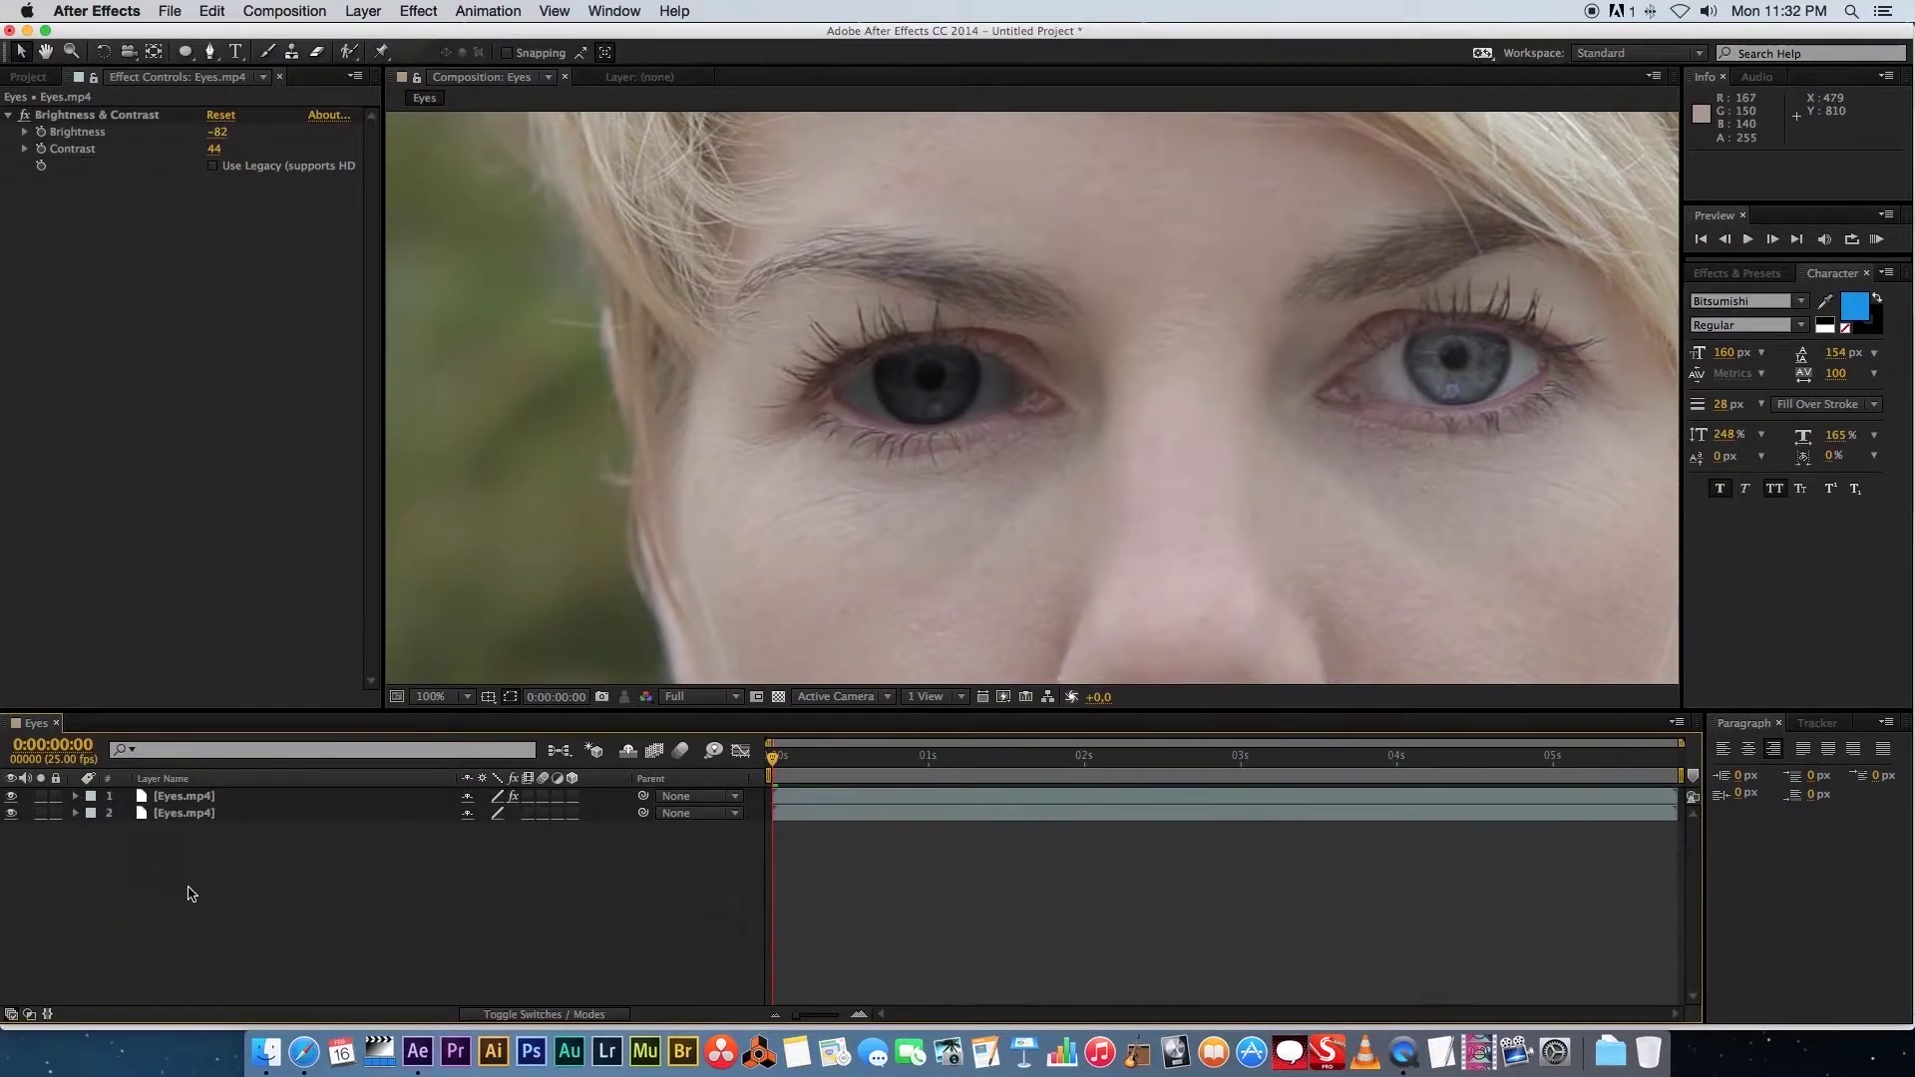
Select the top layer and pan the view to show the right eye
{"action": "left_click", "coordinate": [181, 798]}
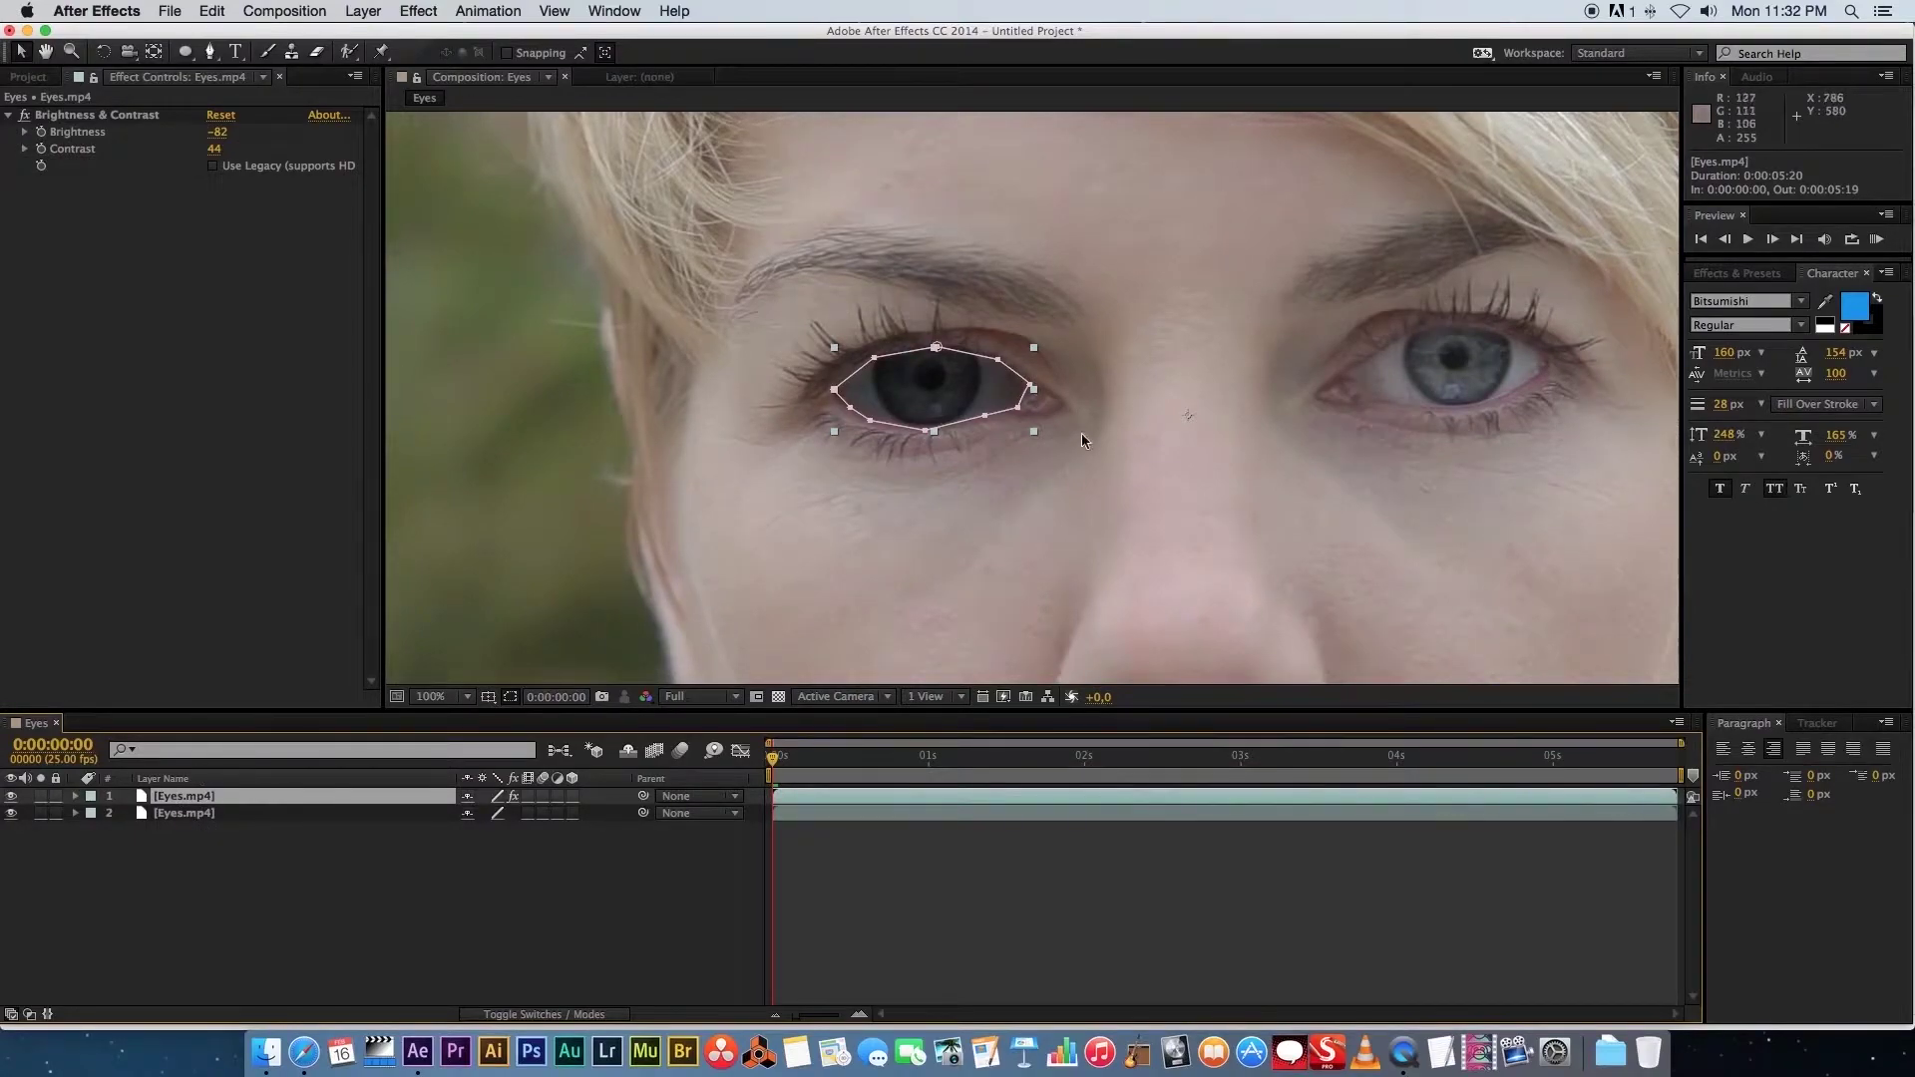
{"action": "left_click_drag", "start_coordinate": [1235, 469], "coordinate": [1041, 484]}
{"action": "left_click", "coordinate": [163, 857]}
{"action": "left_click", "coordinate": [185, 797]}
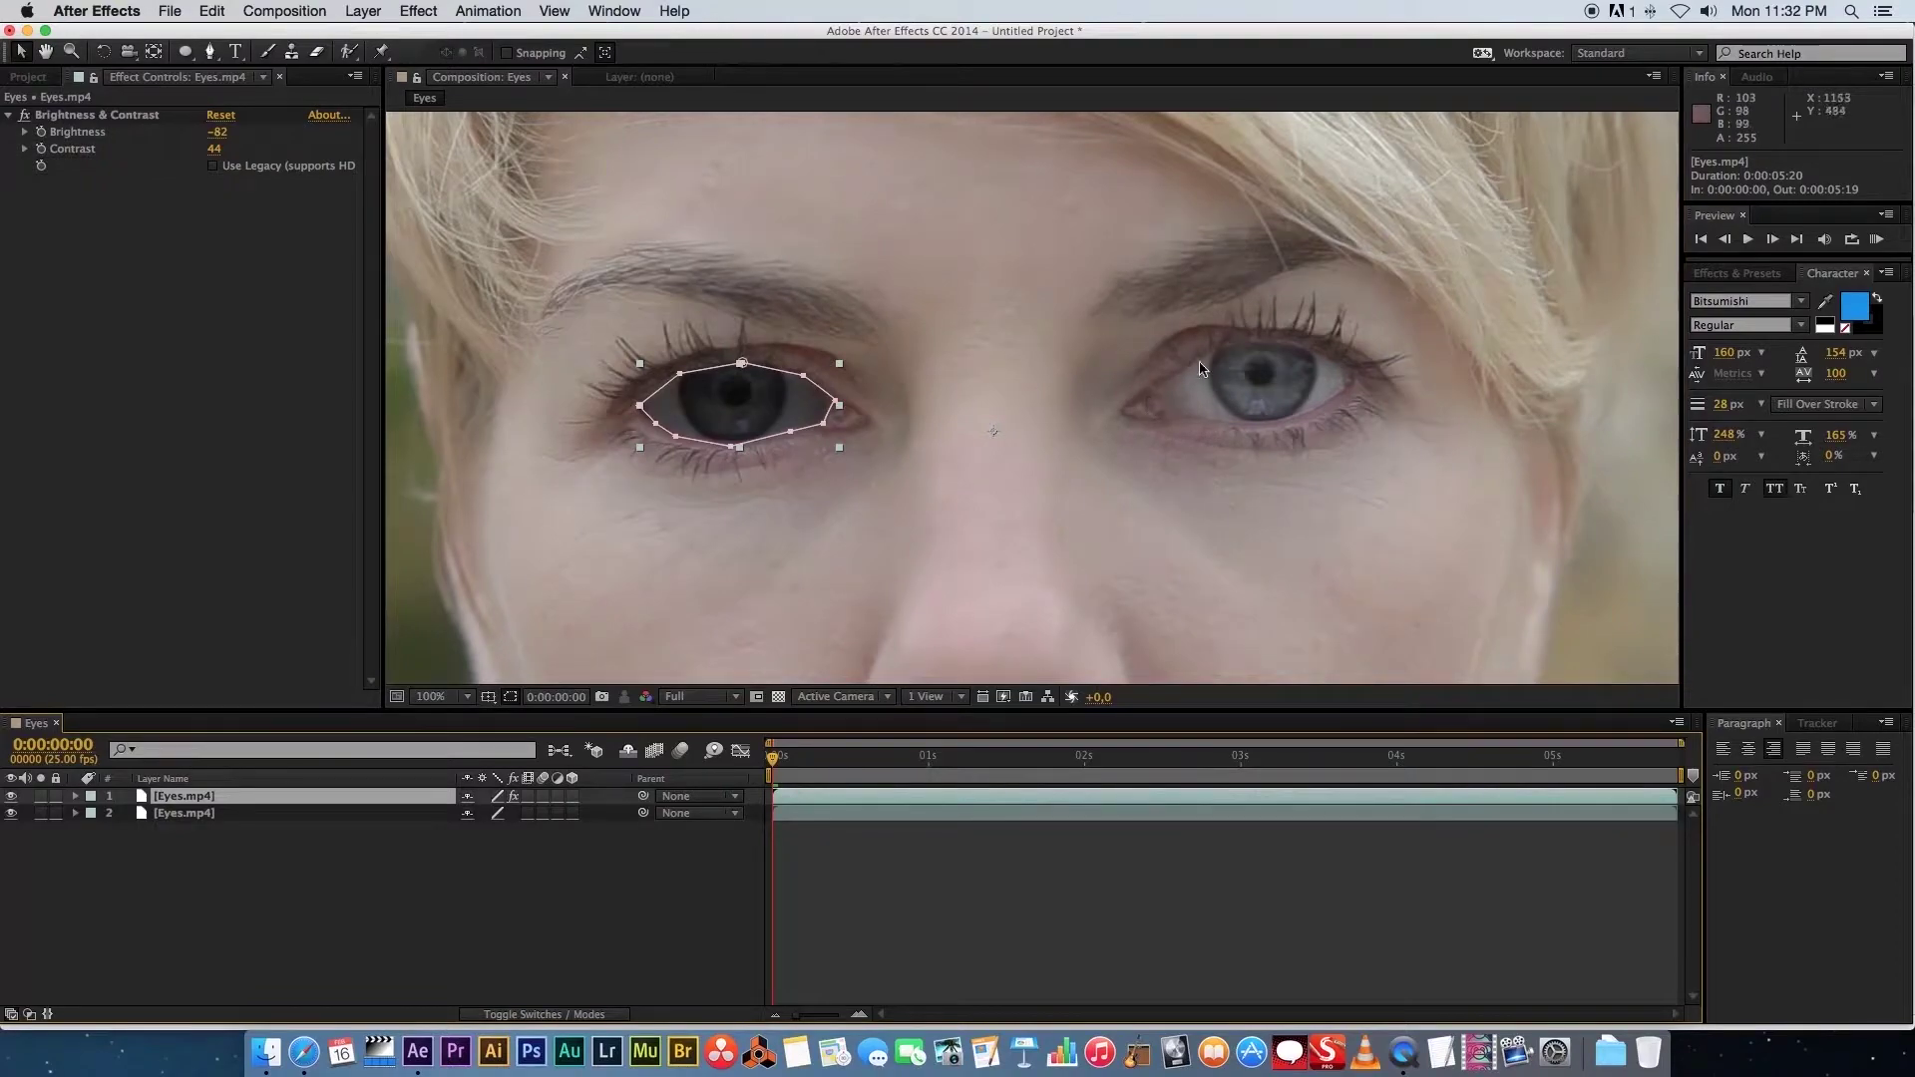
Draw a closed Pen mask, Mask 2, around the right eye
{"action": "left_click", "coordinate": [211, 53]}
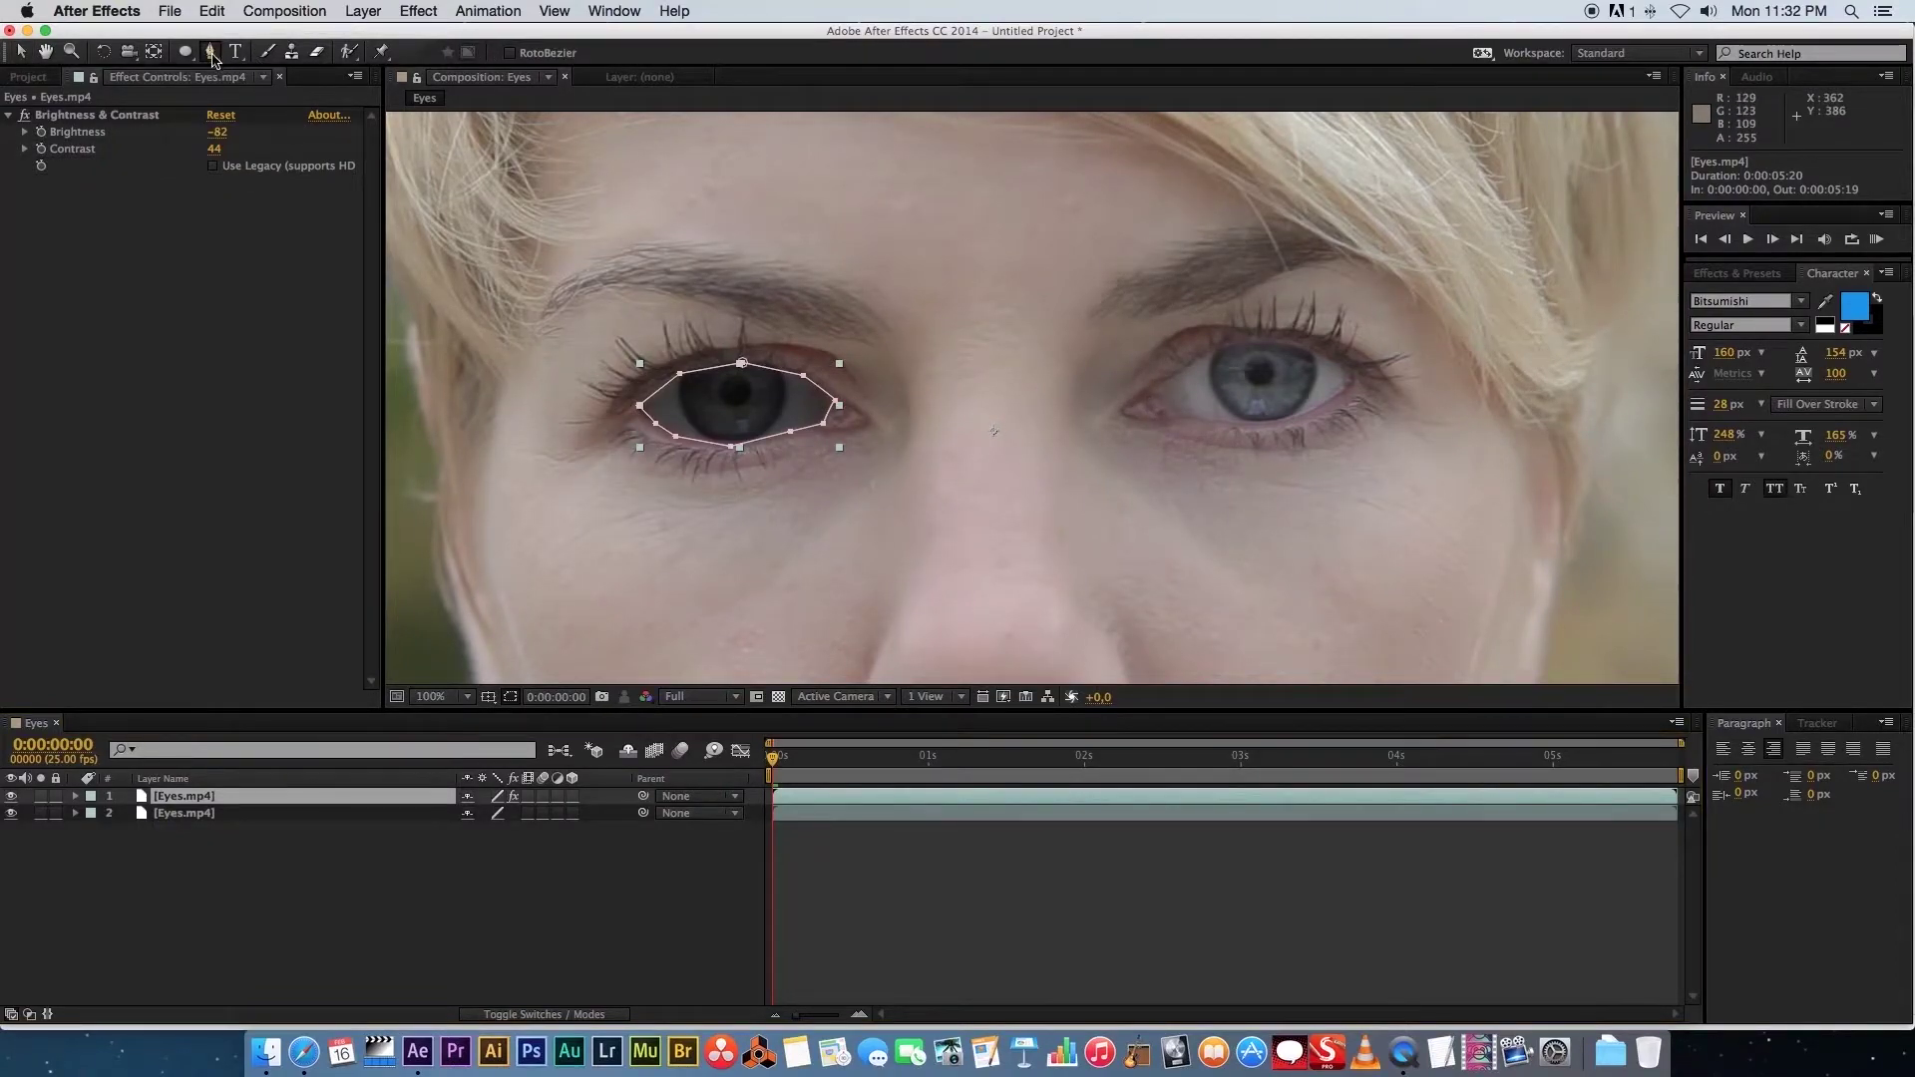
{"action": "left_click", "coordinate": [1144, 400]}
{"action": "left_click", "coordinate": [1196, 362]}
{"action": "left_click", "coordinate": [1241, 348]}
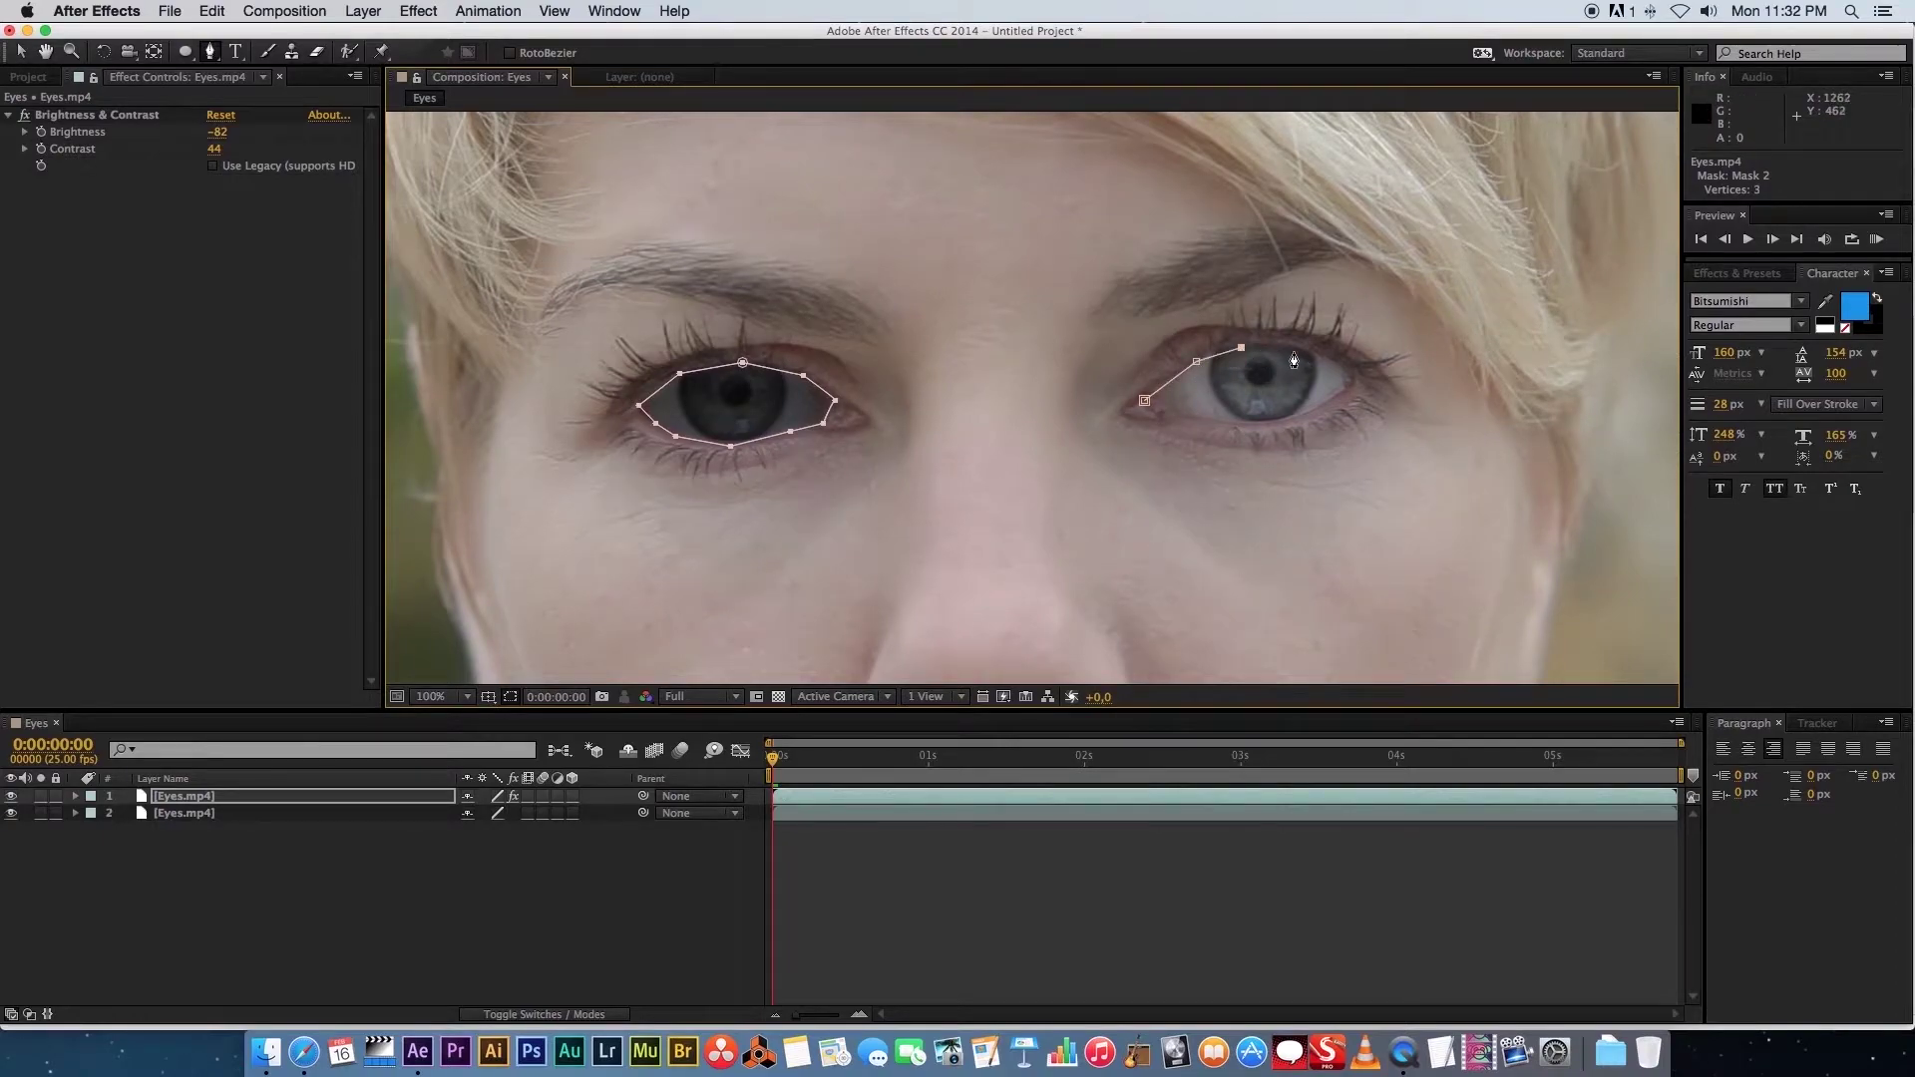
{"action": "left_click", "coordinate": [1334, 361]}
{"action": "left_click", "coordinate": [1352, 379]}
{"action": "left_click", "coordinate": [1327, 400]}
{"action": "left_click", "coordinate": [1288, 419]}
{"action": "left_click", "coordinate": [1234, 422]}
{"action": "left_click", "coordinate": [1187, 412]}
{"action": "left_click", "coordinate": [1145, 401]}
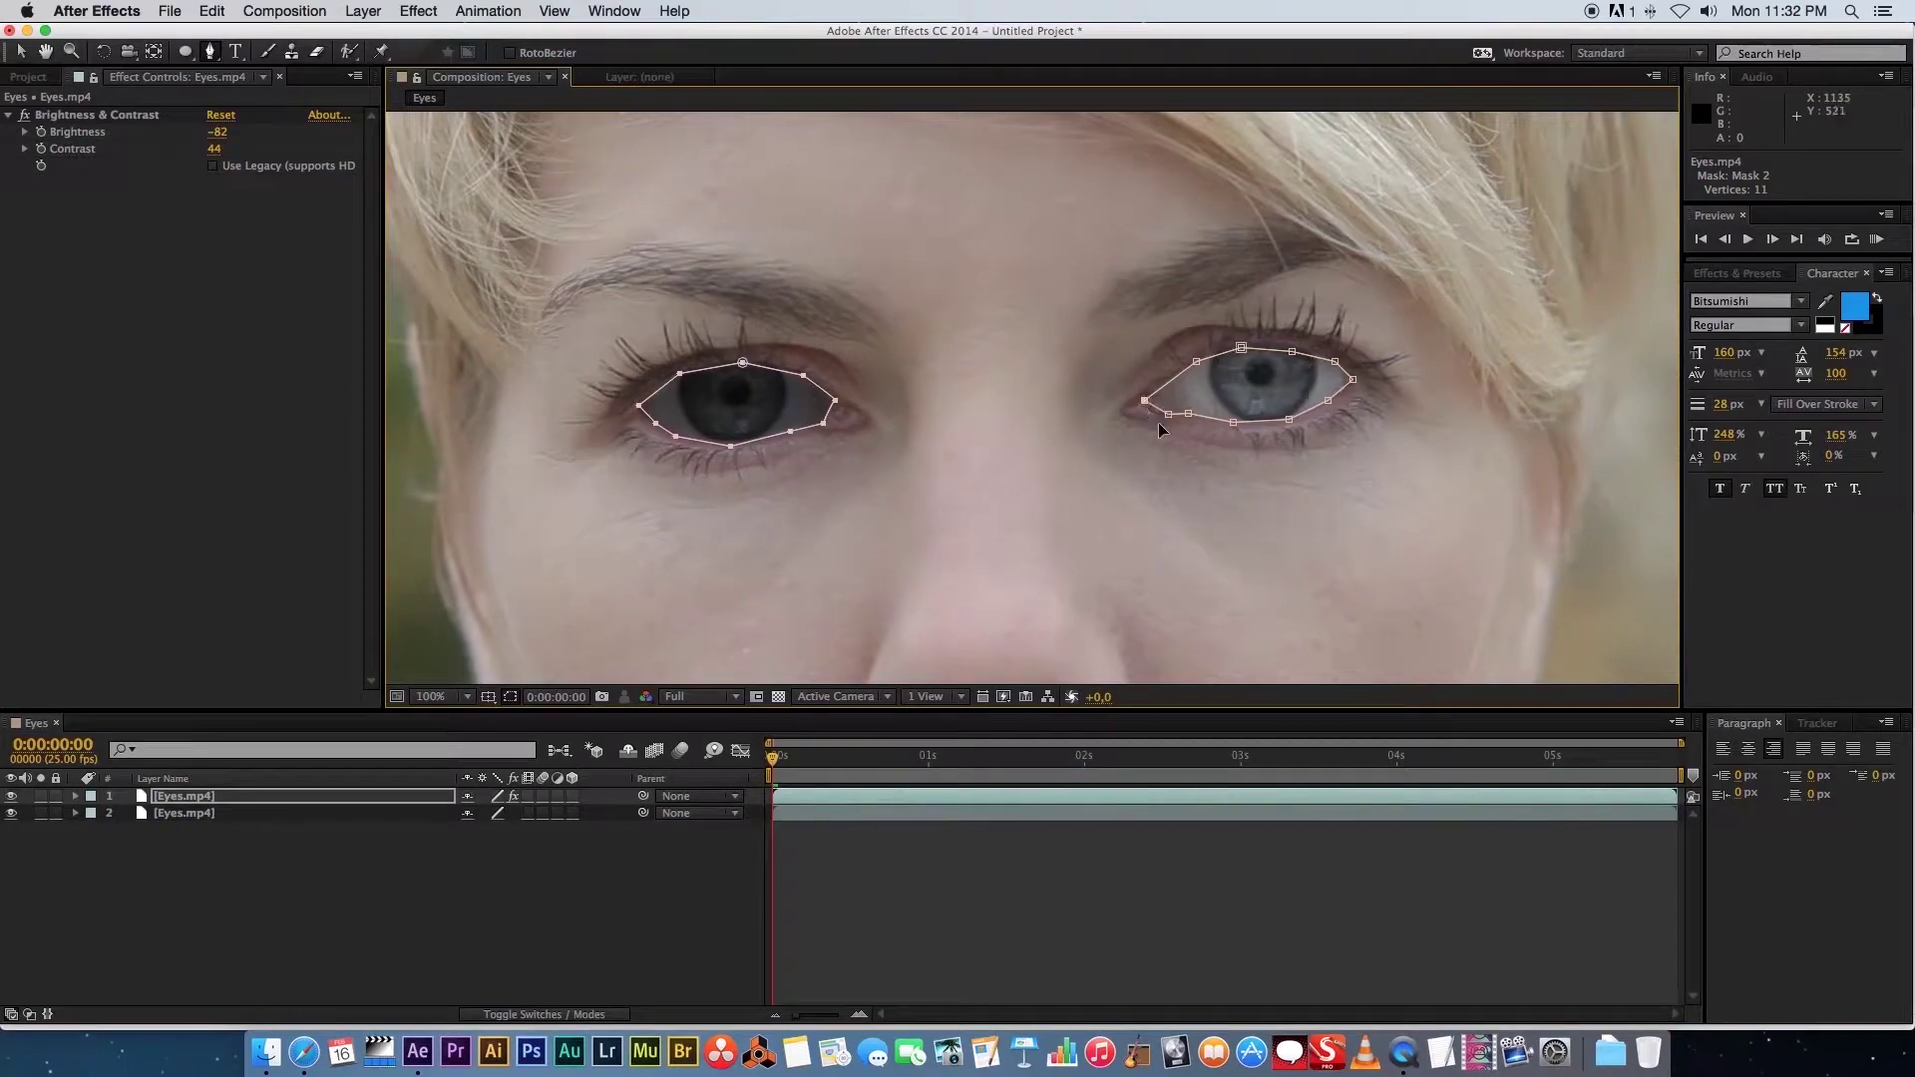
Deselect, then reselect the top layer to review both eye masks
{"action": "left_click", "coordinate": [439, 887]}
{"action": "left_click", "coordinate": [204, 797]}
{"action": "left_click", "coordinate": [188, 798]}
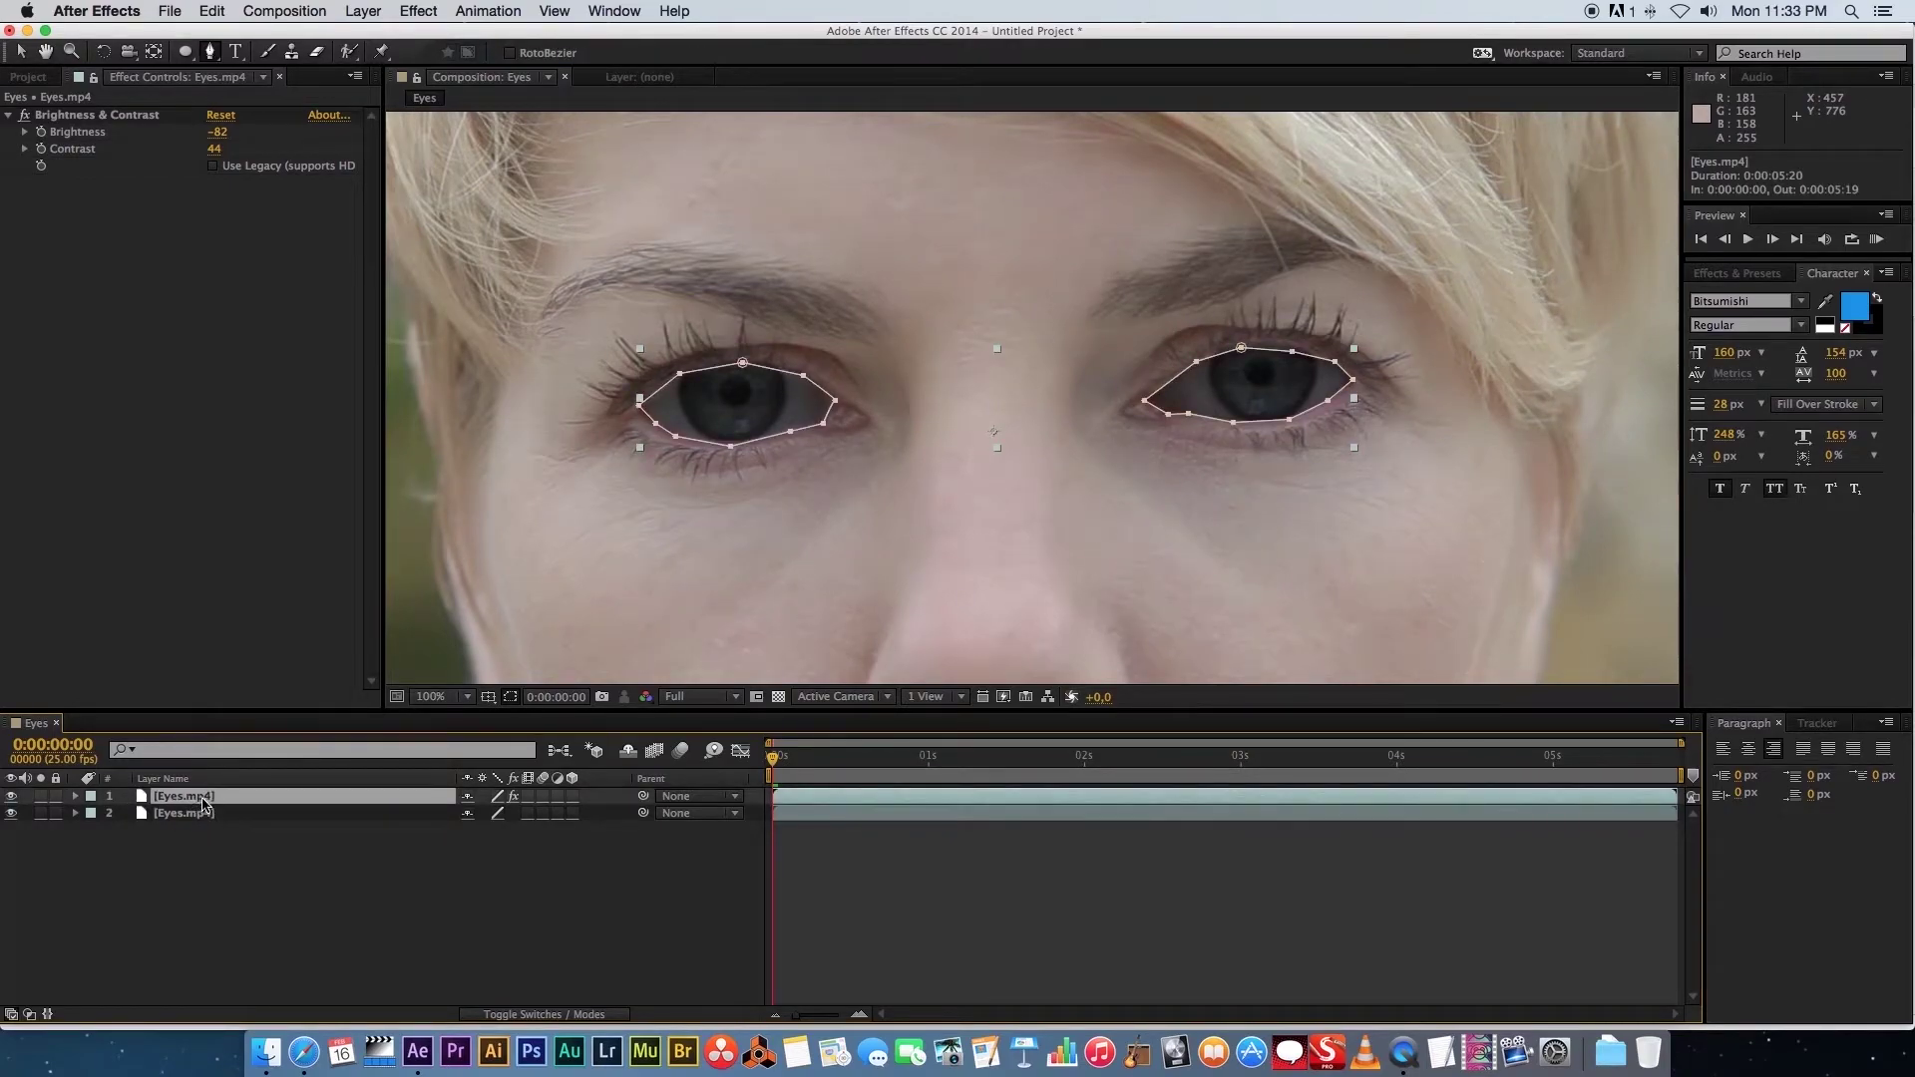
Set Mask 2's feather to 15 pixels and play a preview of both darkened eyes
{"action": "left_click", "coordinate": [290, 887]}
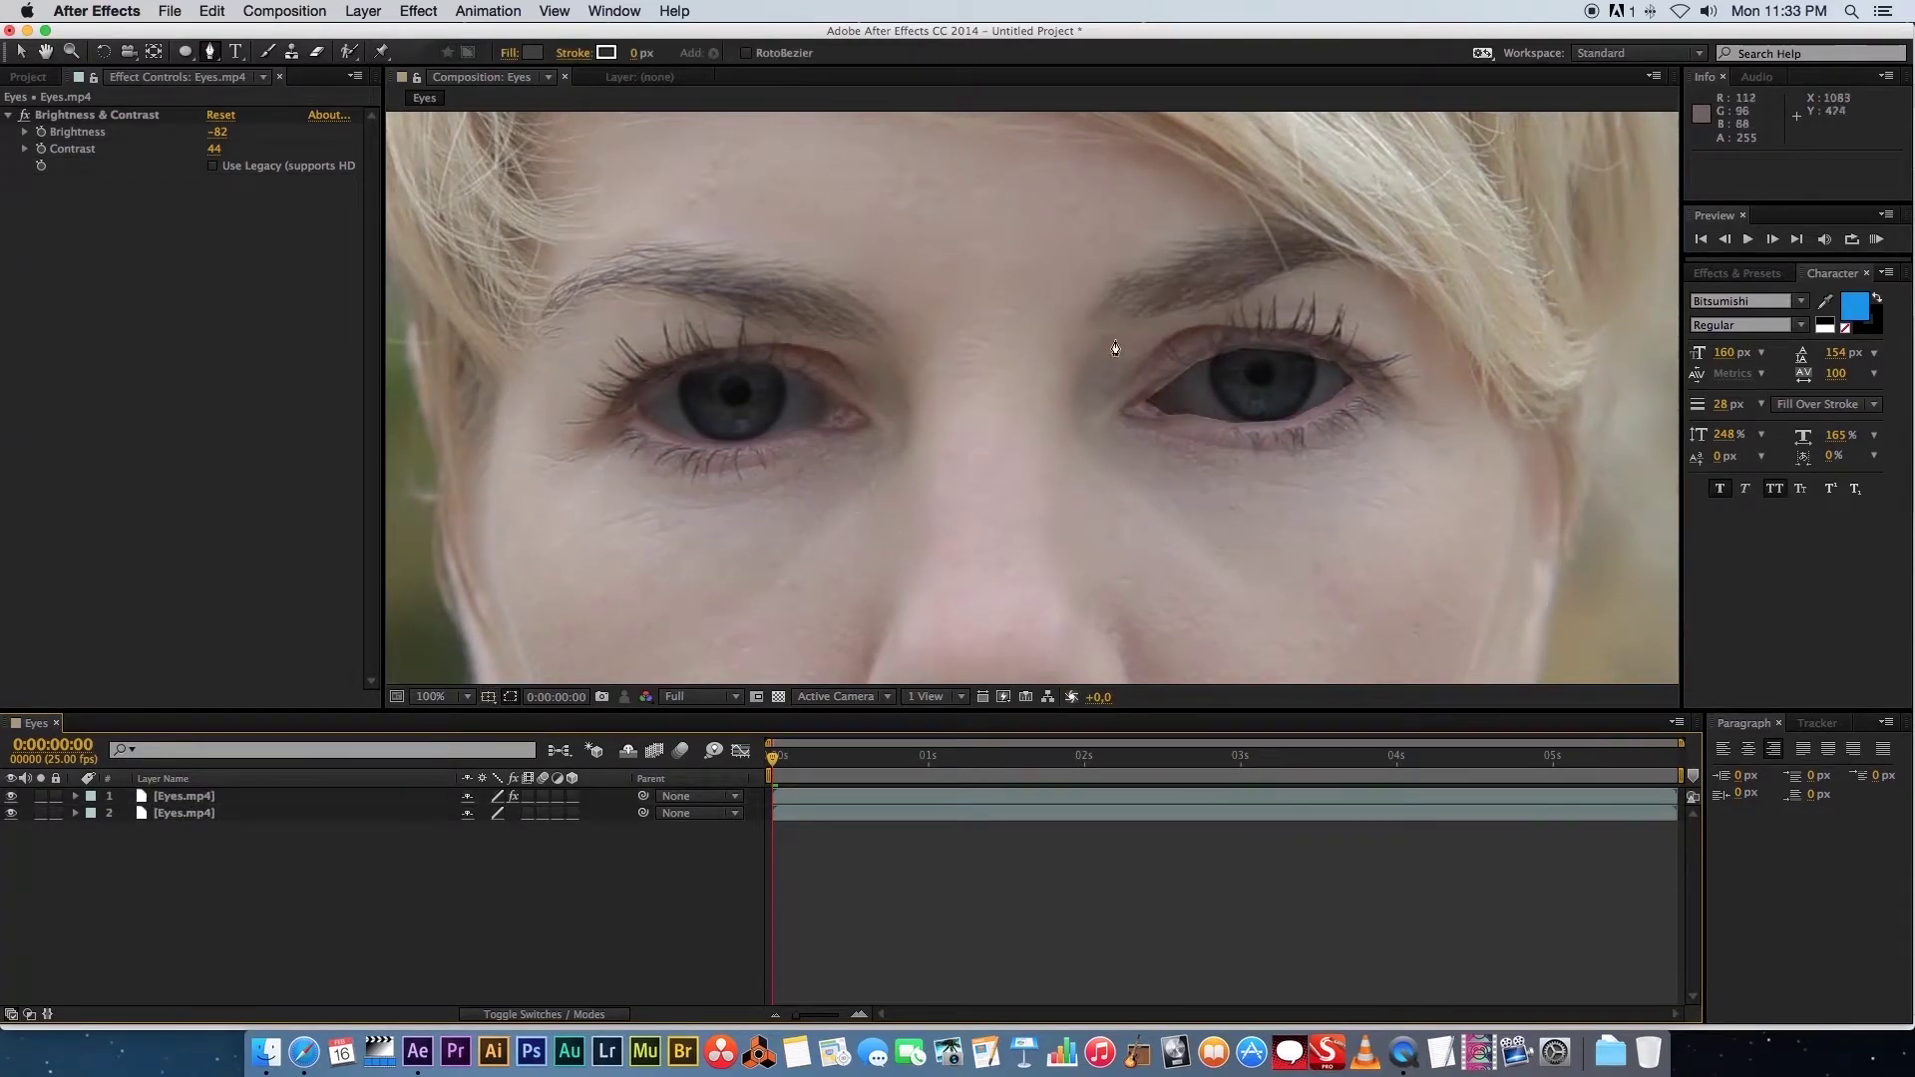
{"action": "left_click", "coordinate": [75, 795]}
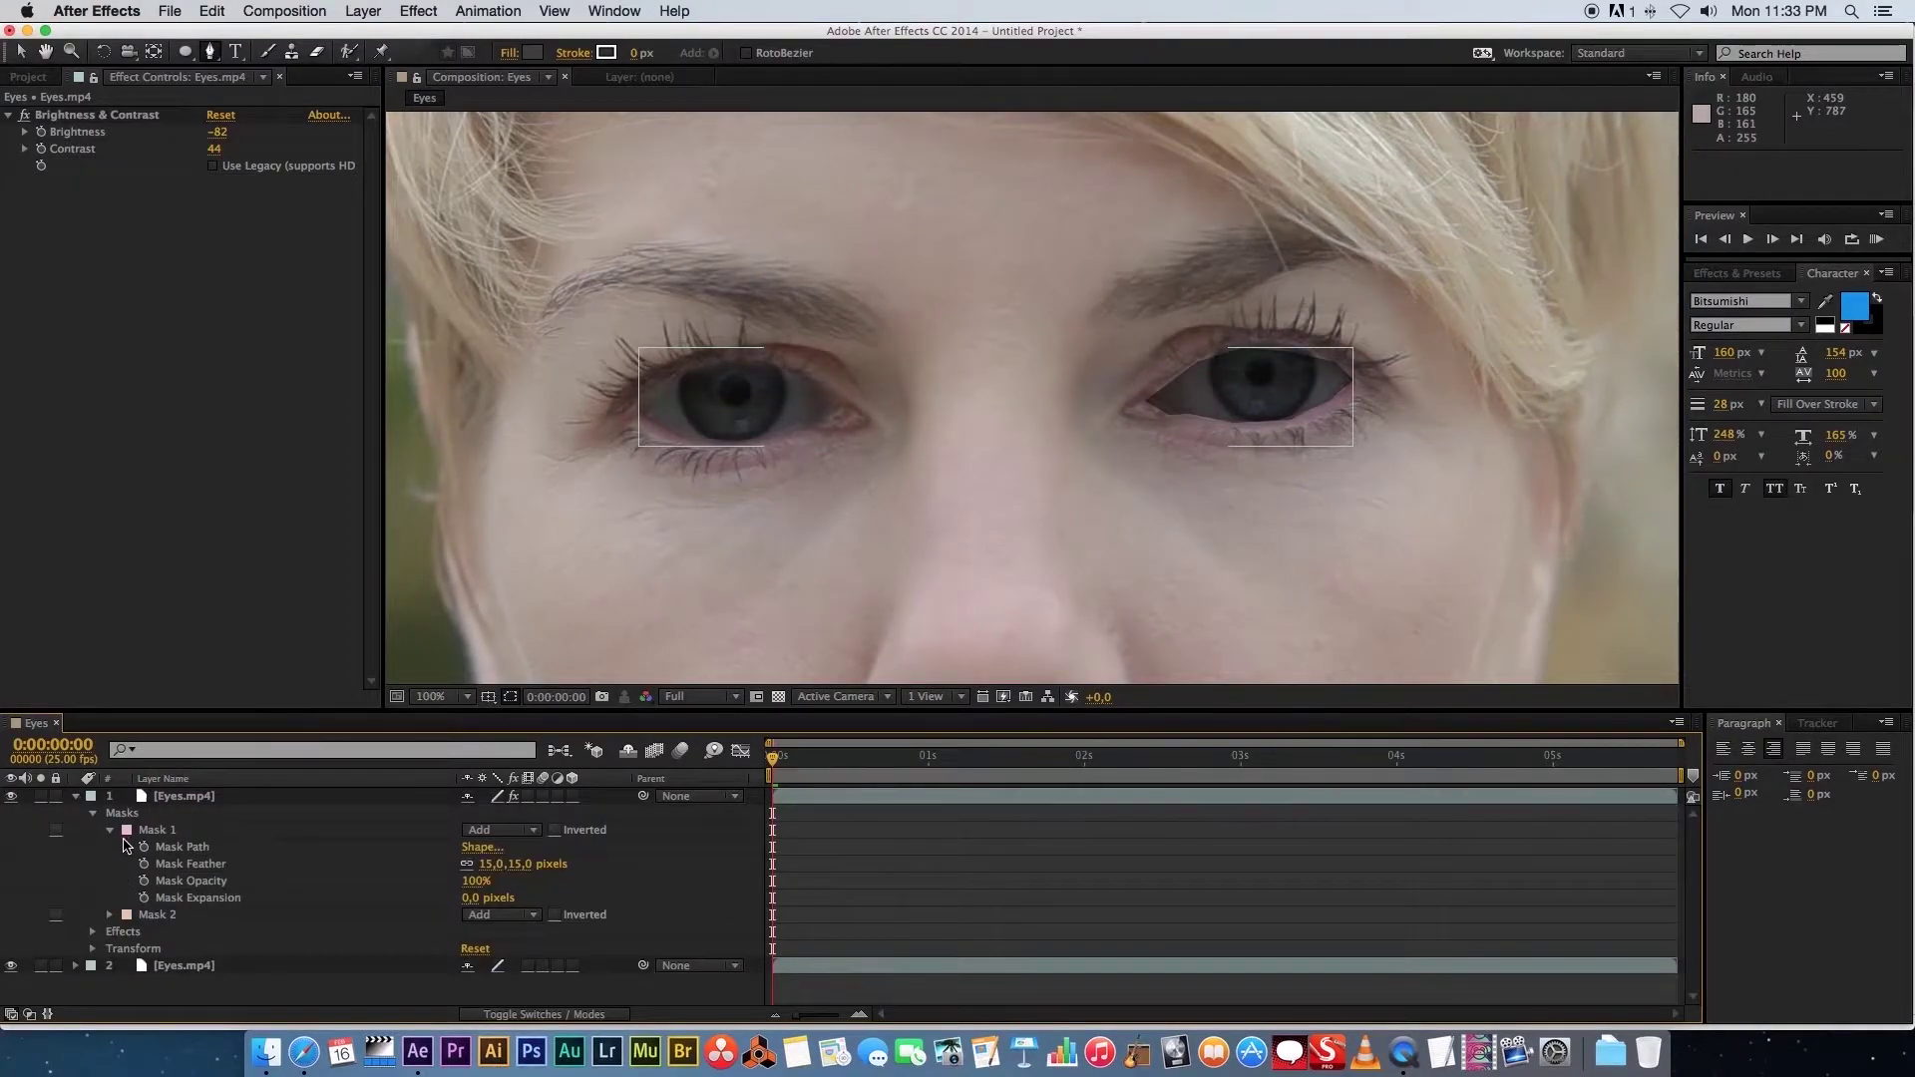
{"action": "left_click", "coordinate": [154, 915]}
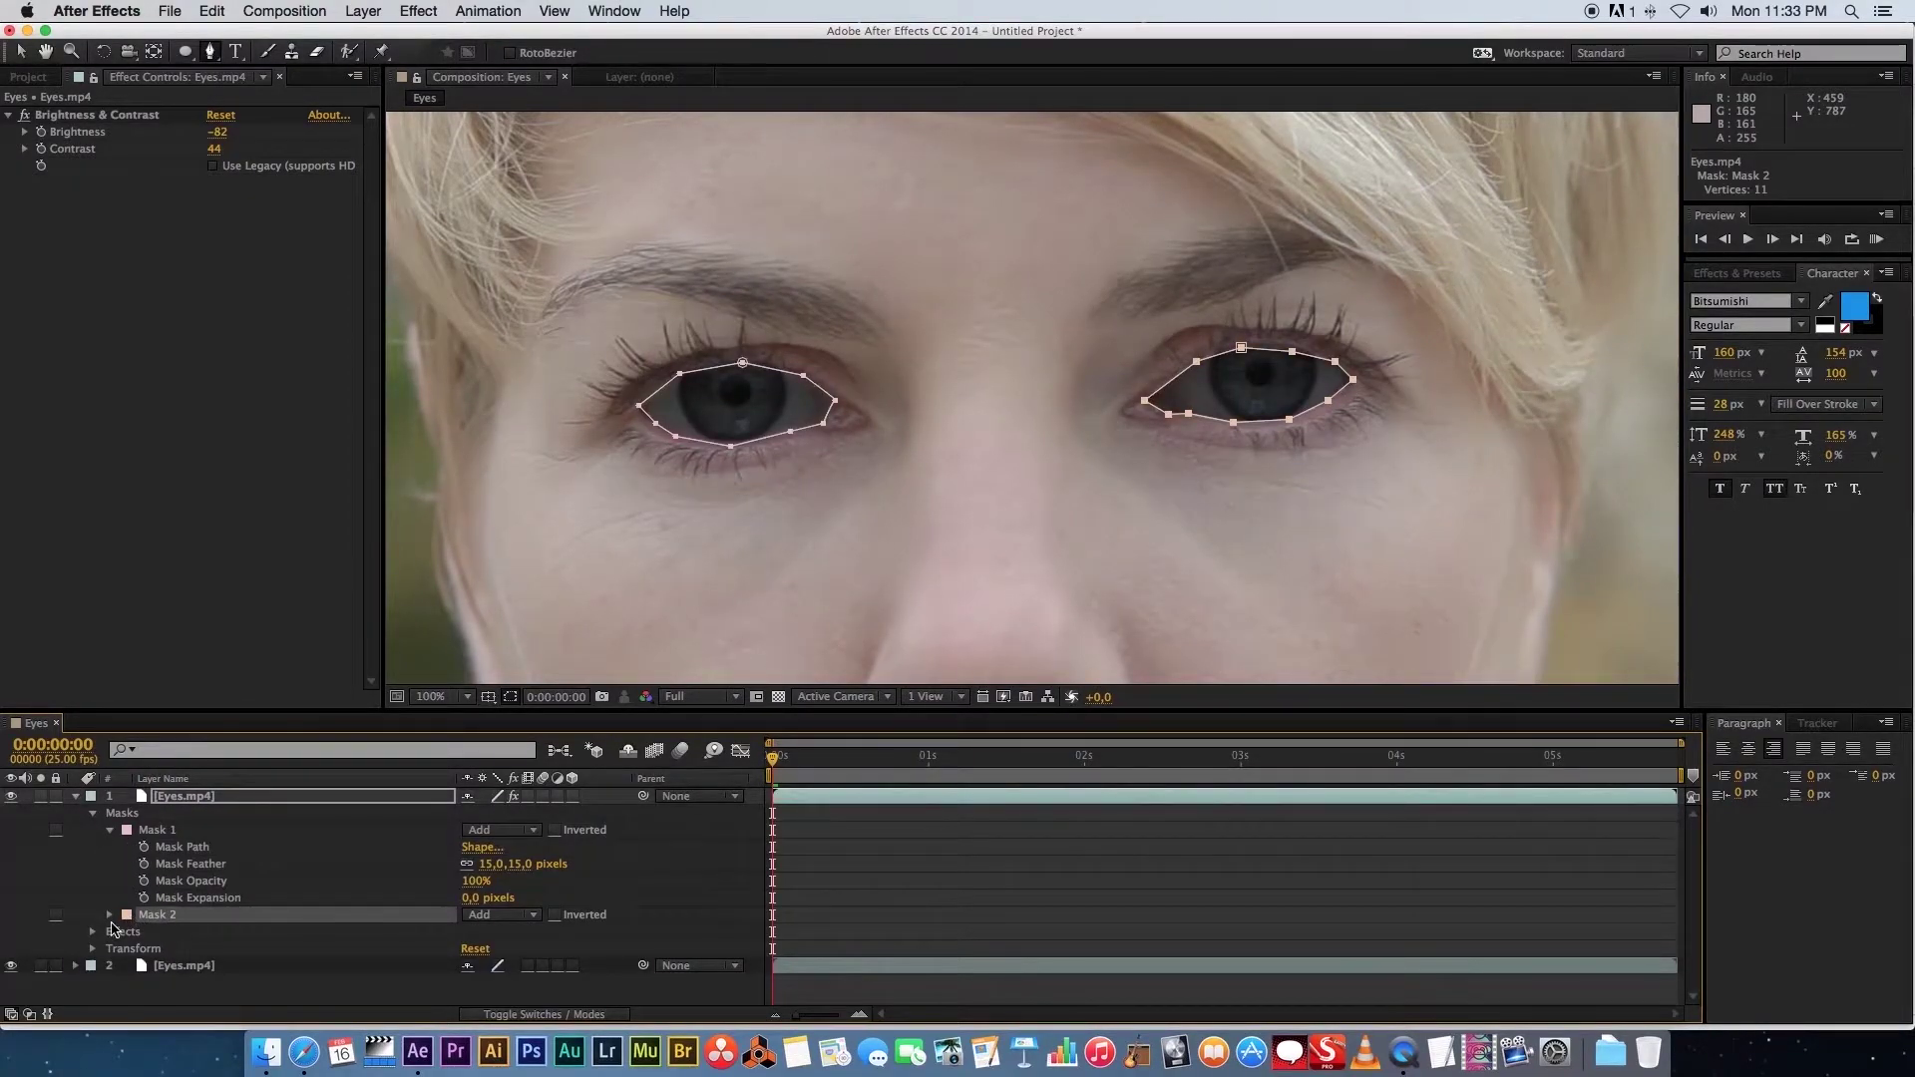
{"action": "left_click", "coordinate": [109, 915]}
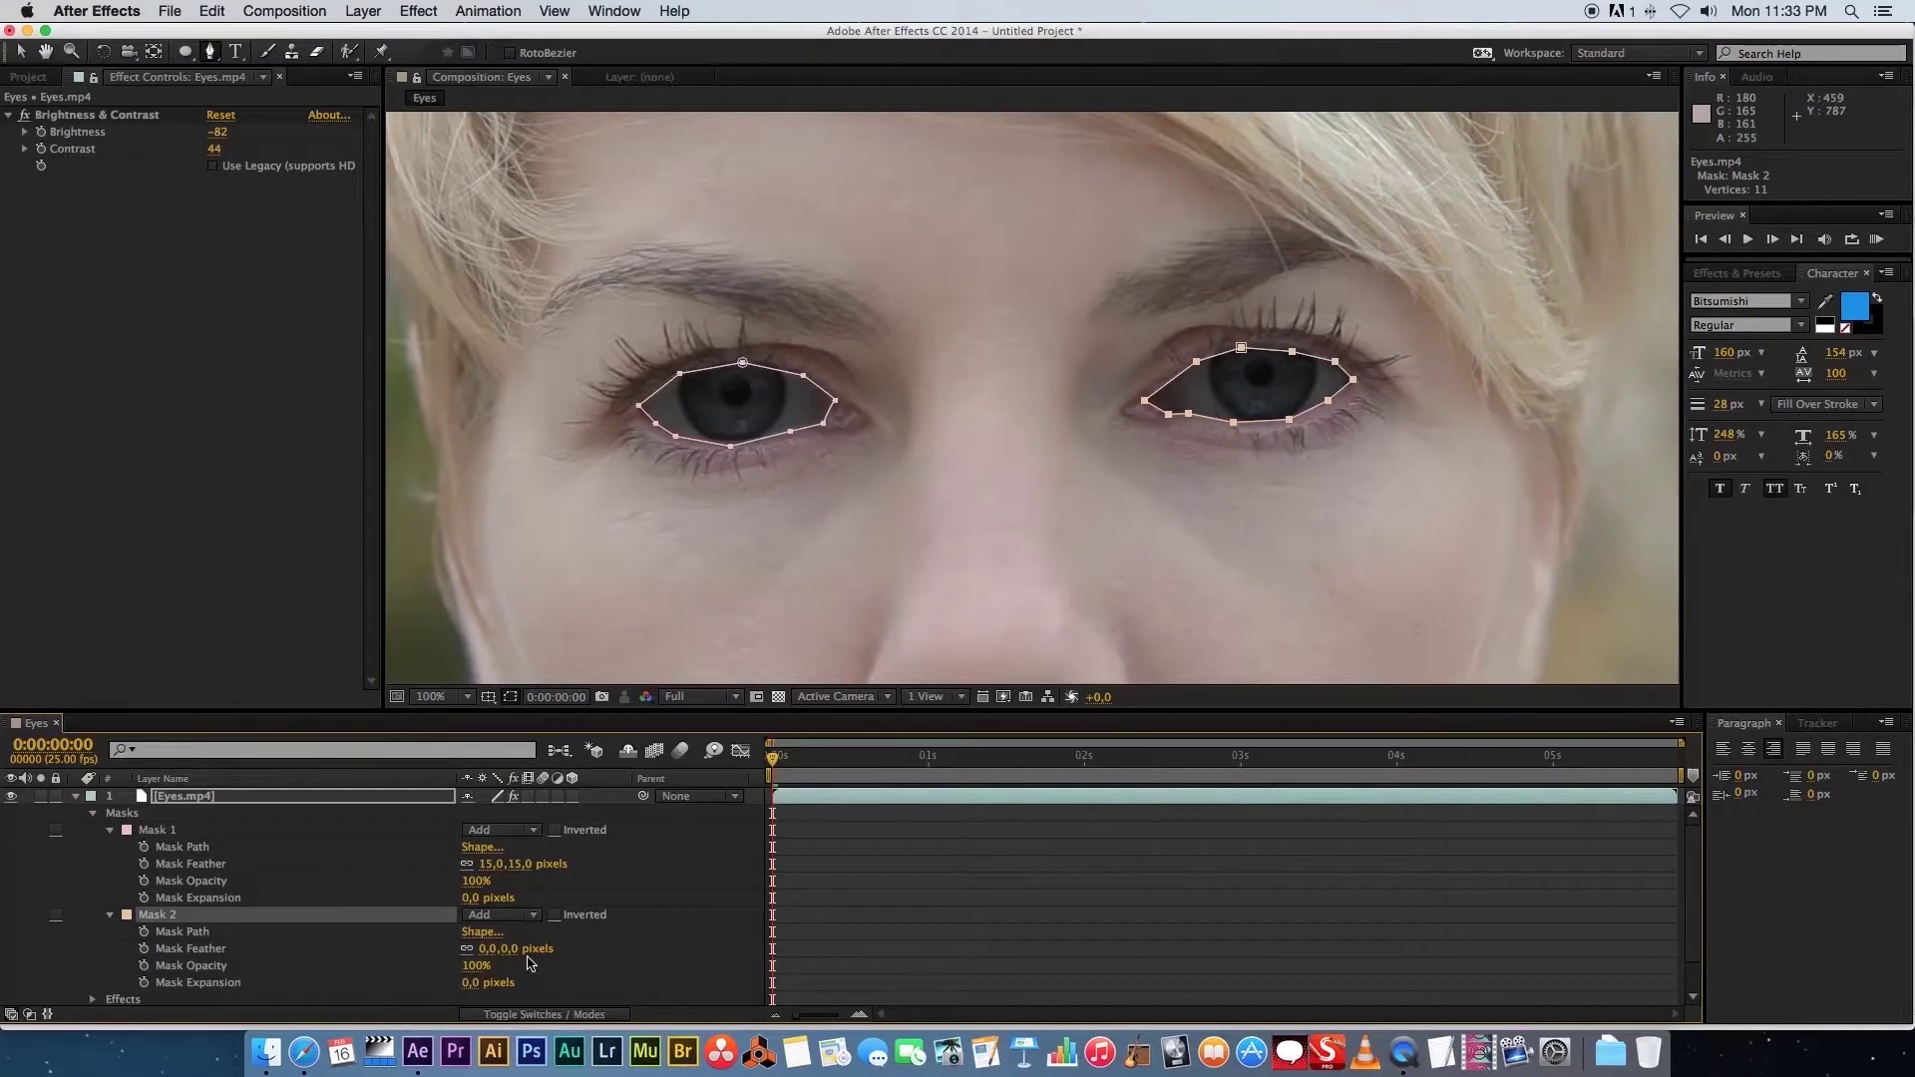
{"action": "left_click", "coordinate": [488, 951]}
{"action": "type", "text": "15"}
{"action": "key", "text": "Return"}
{"action": "key", "text": "ctrl+d"}
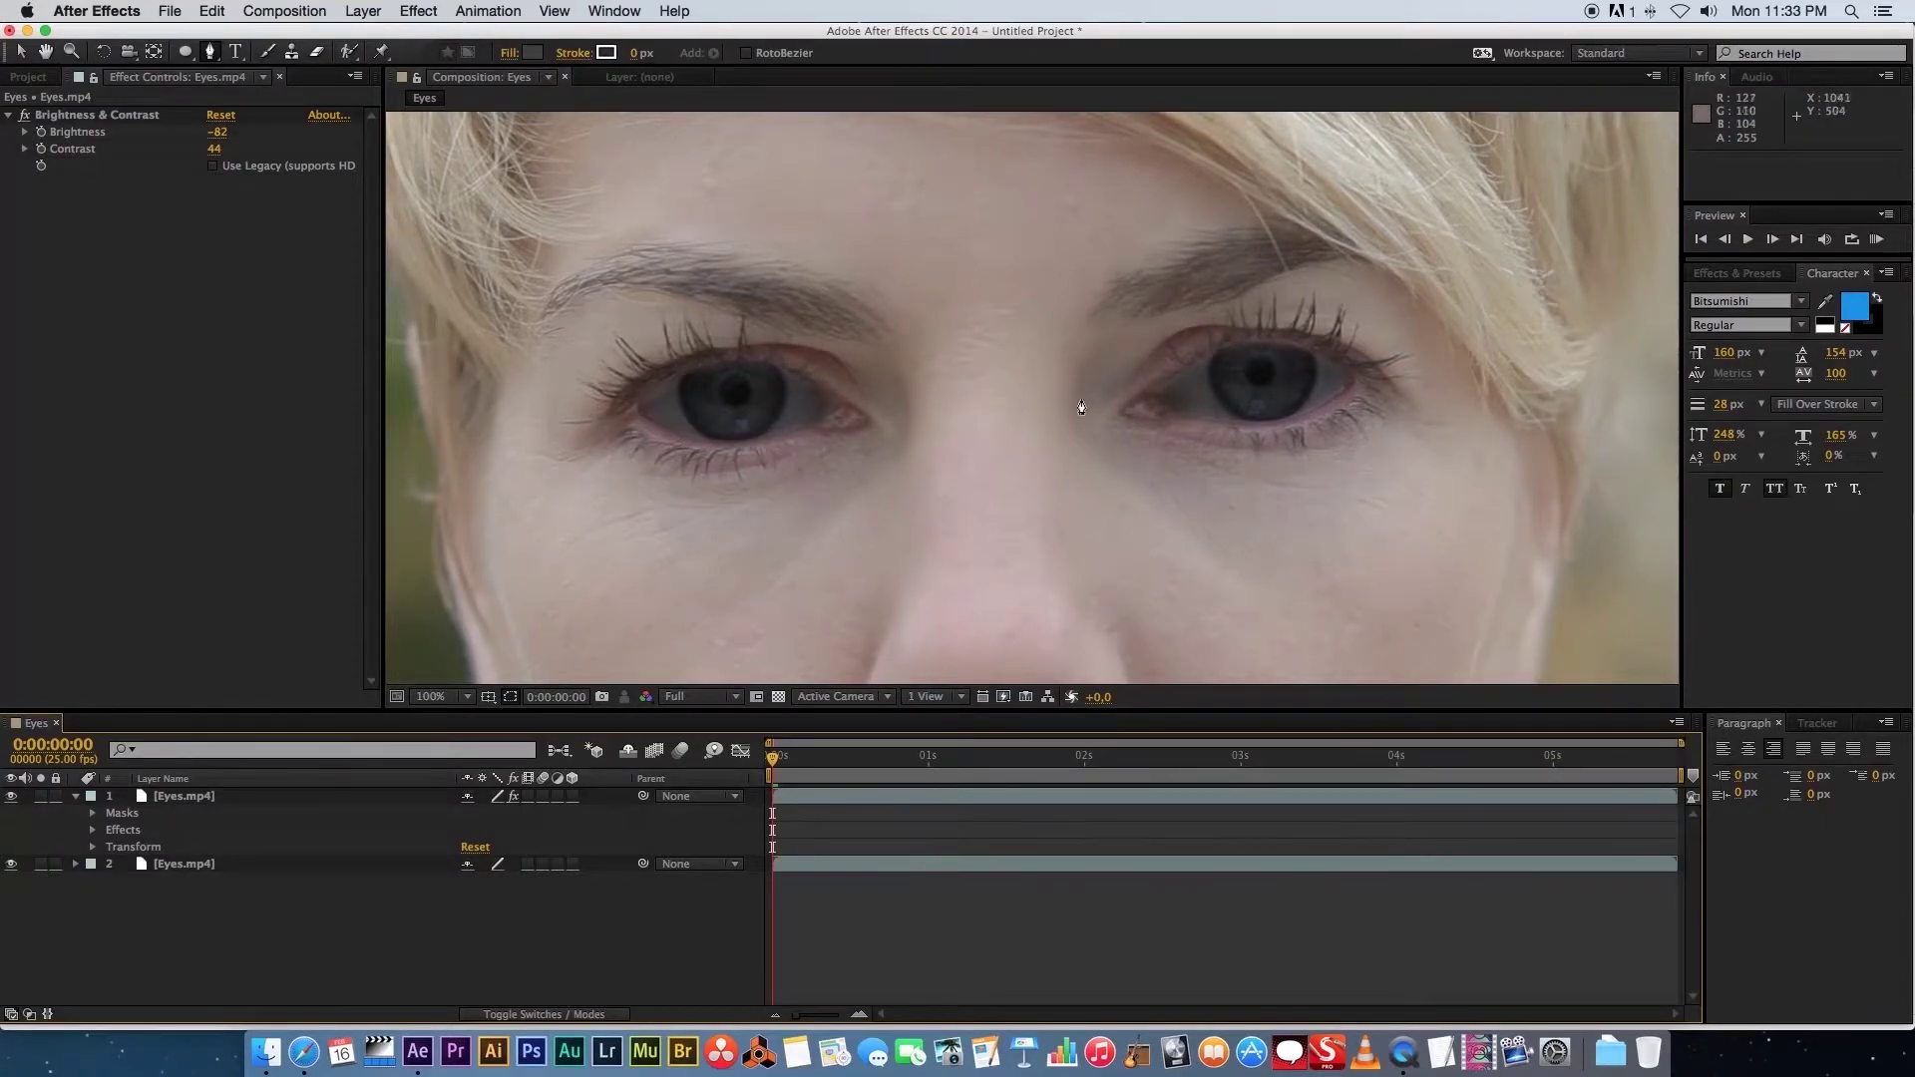
{"action": "key", "text": "space"}
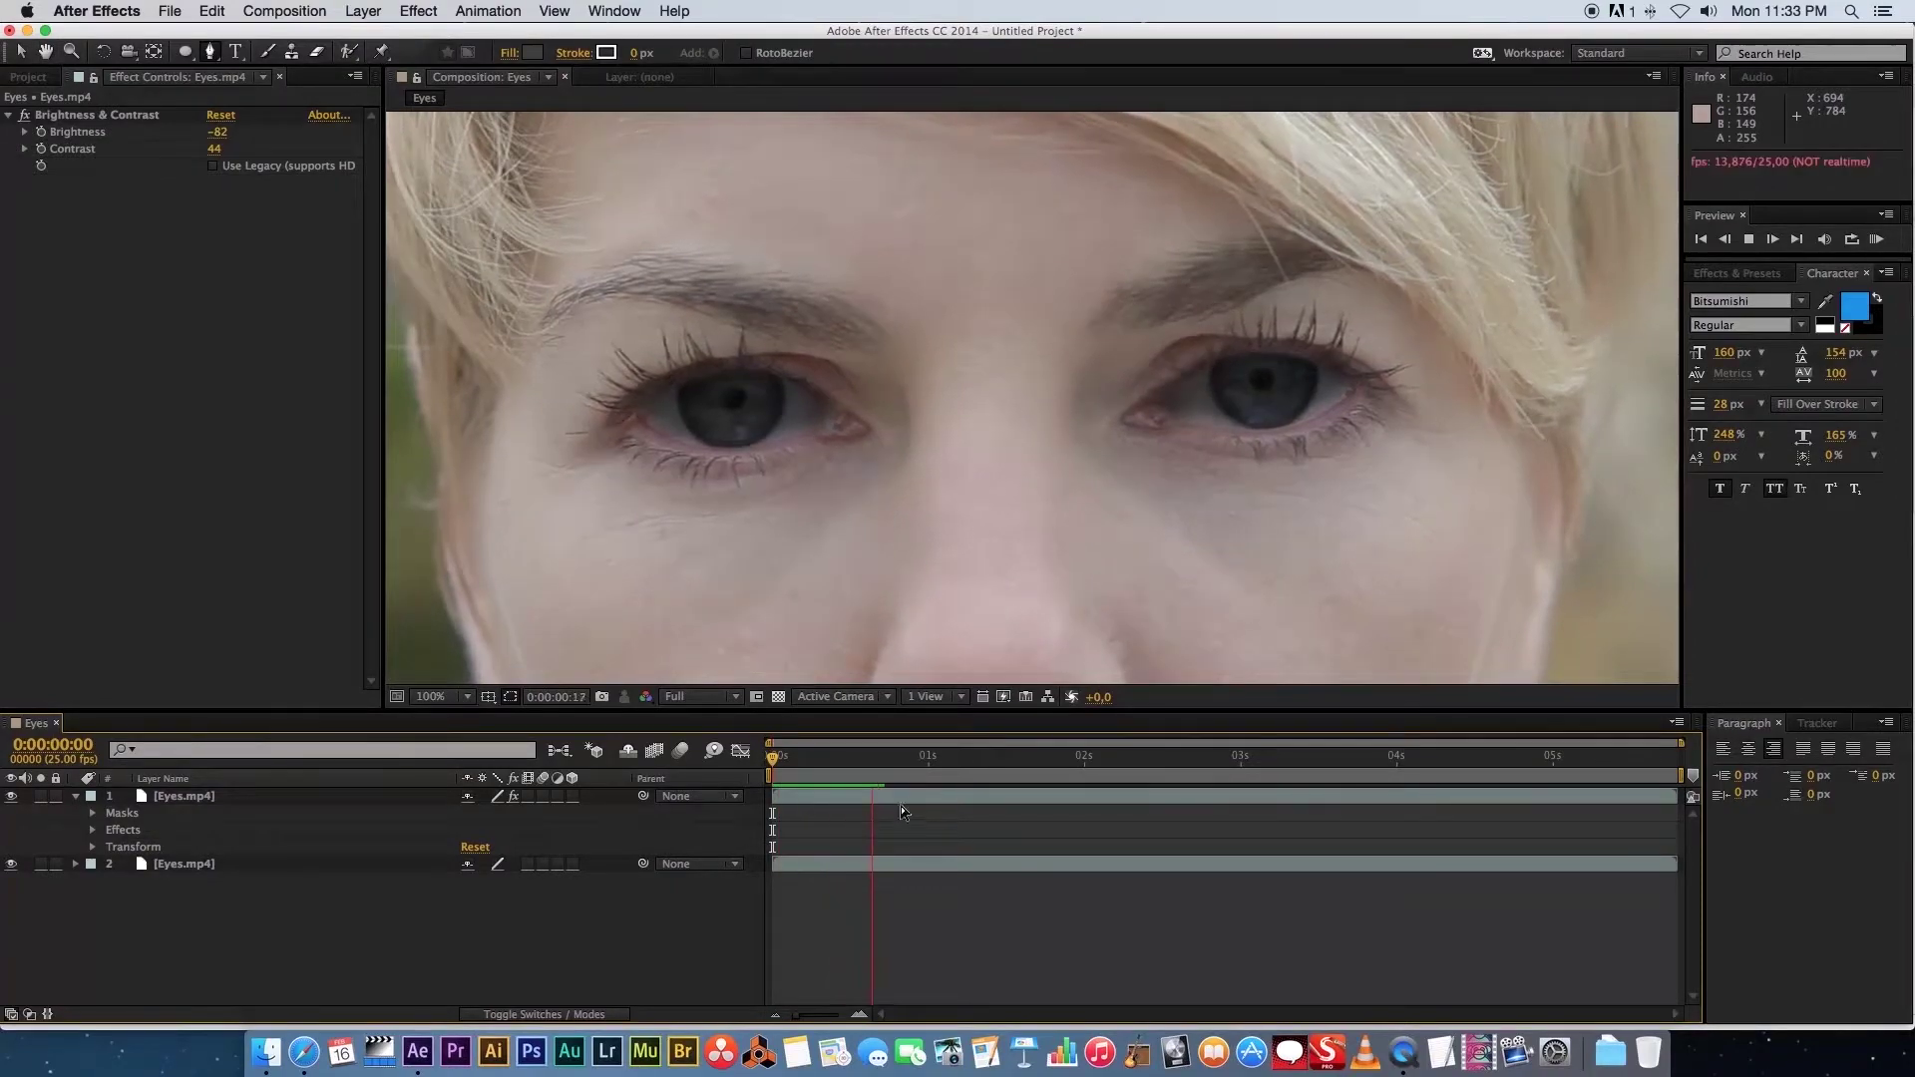
{"action": "left_click", "coordinate": [962, 758]}
{"action": "left_click_drag", "start_coordinate": [963, 760], "coordinate": [1447, 756]}
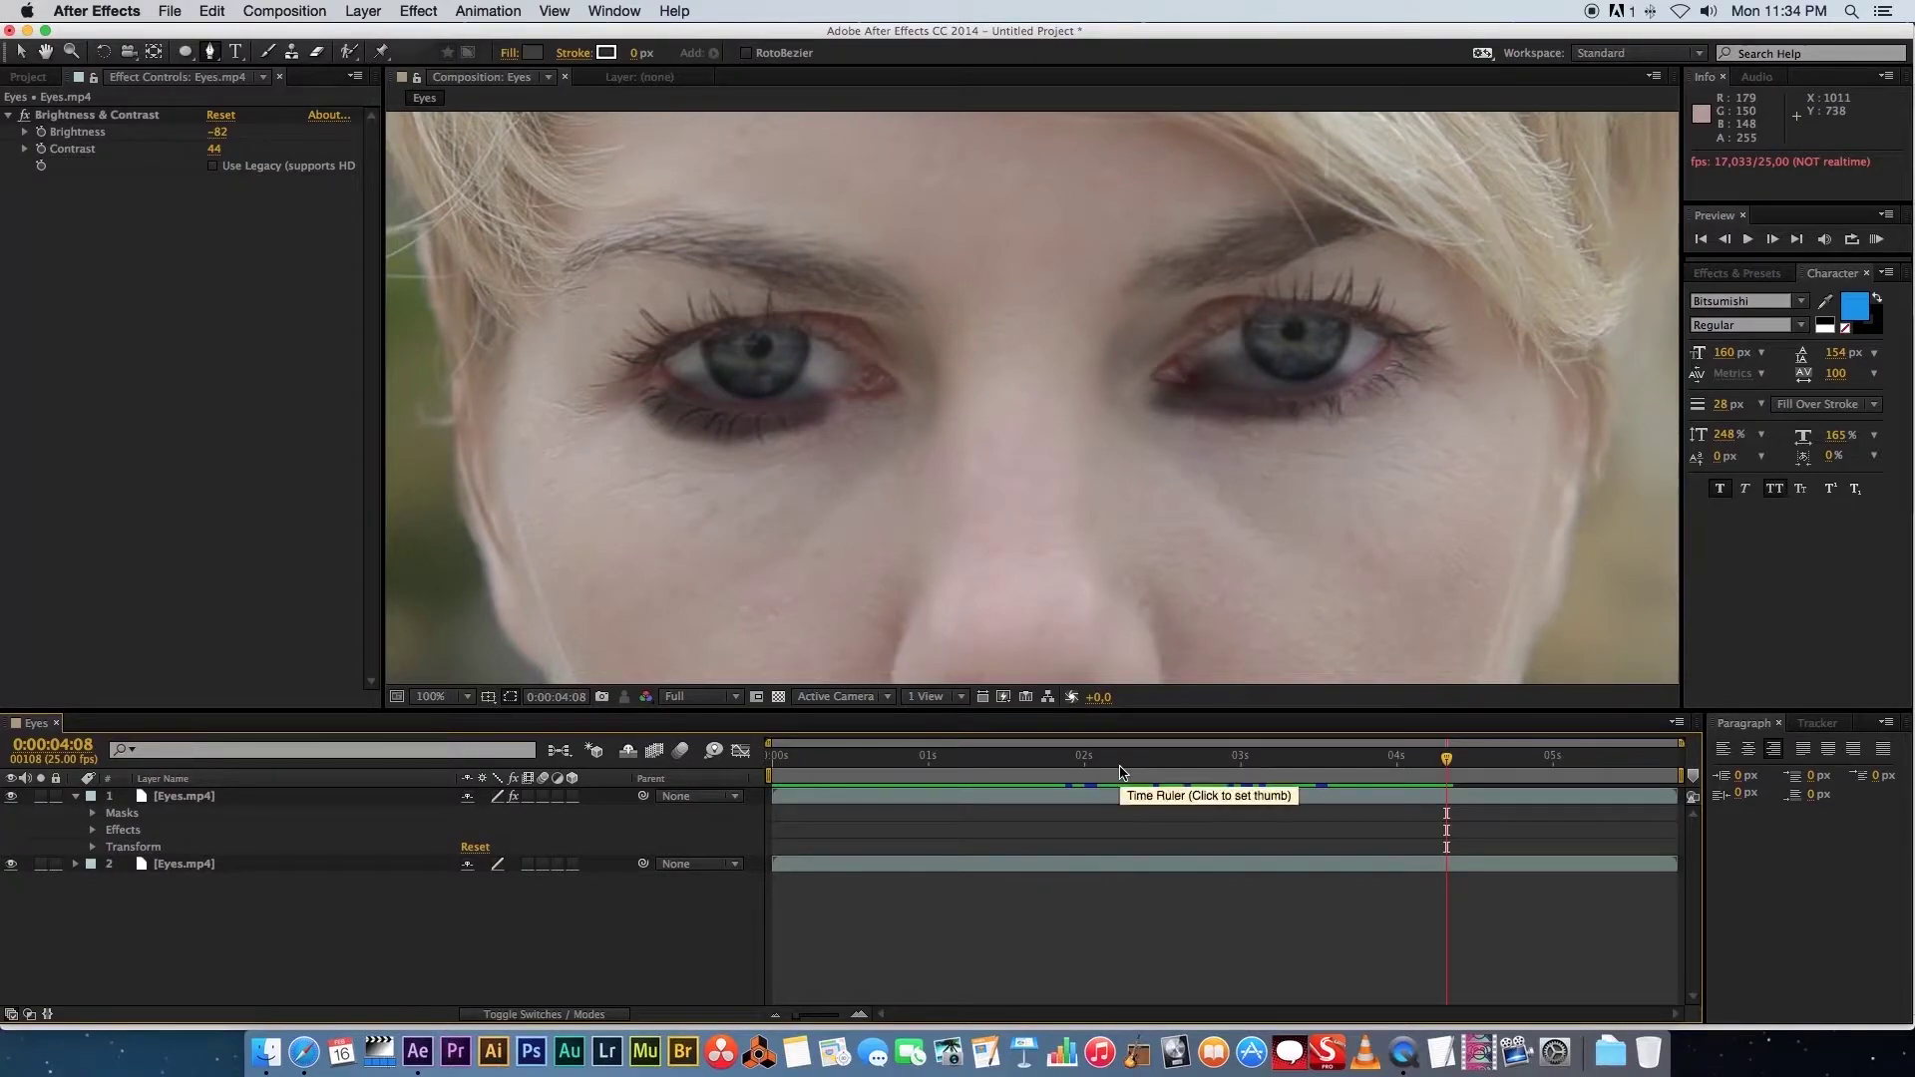
{"action": "key", "text": "Home"}
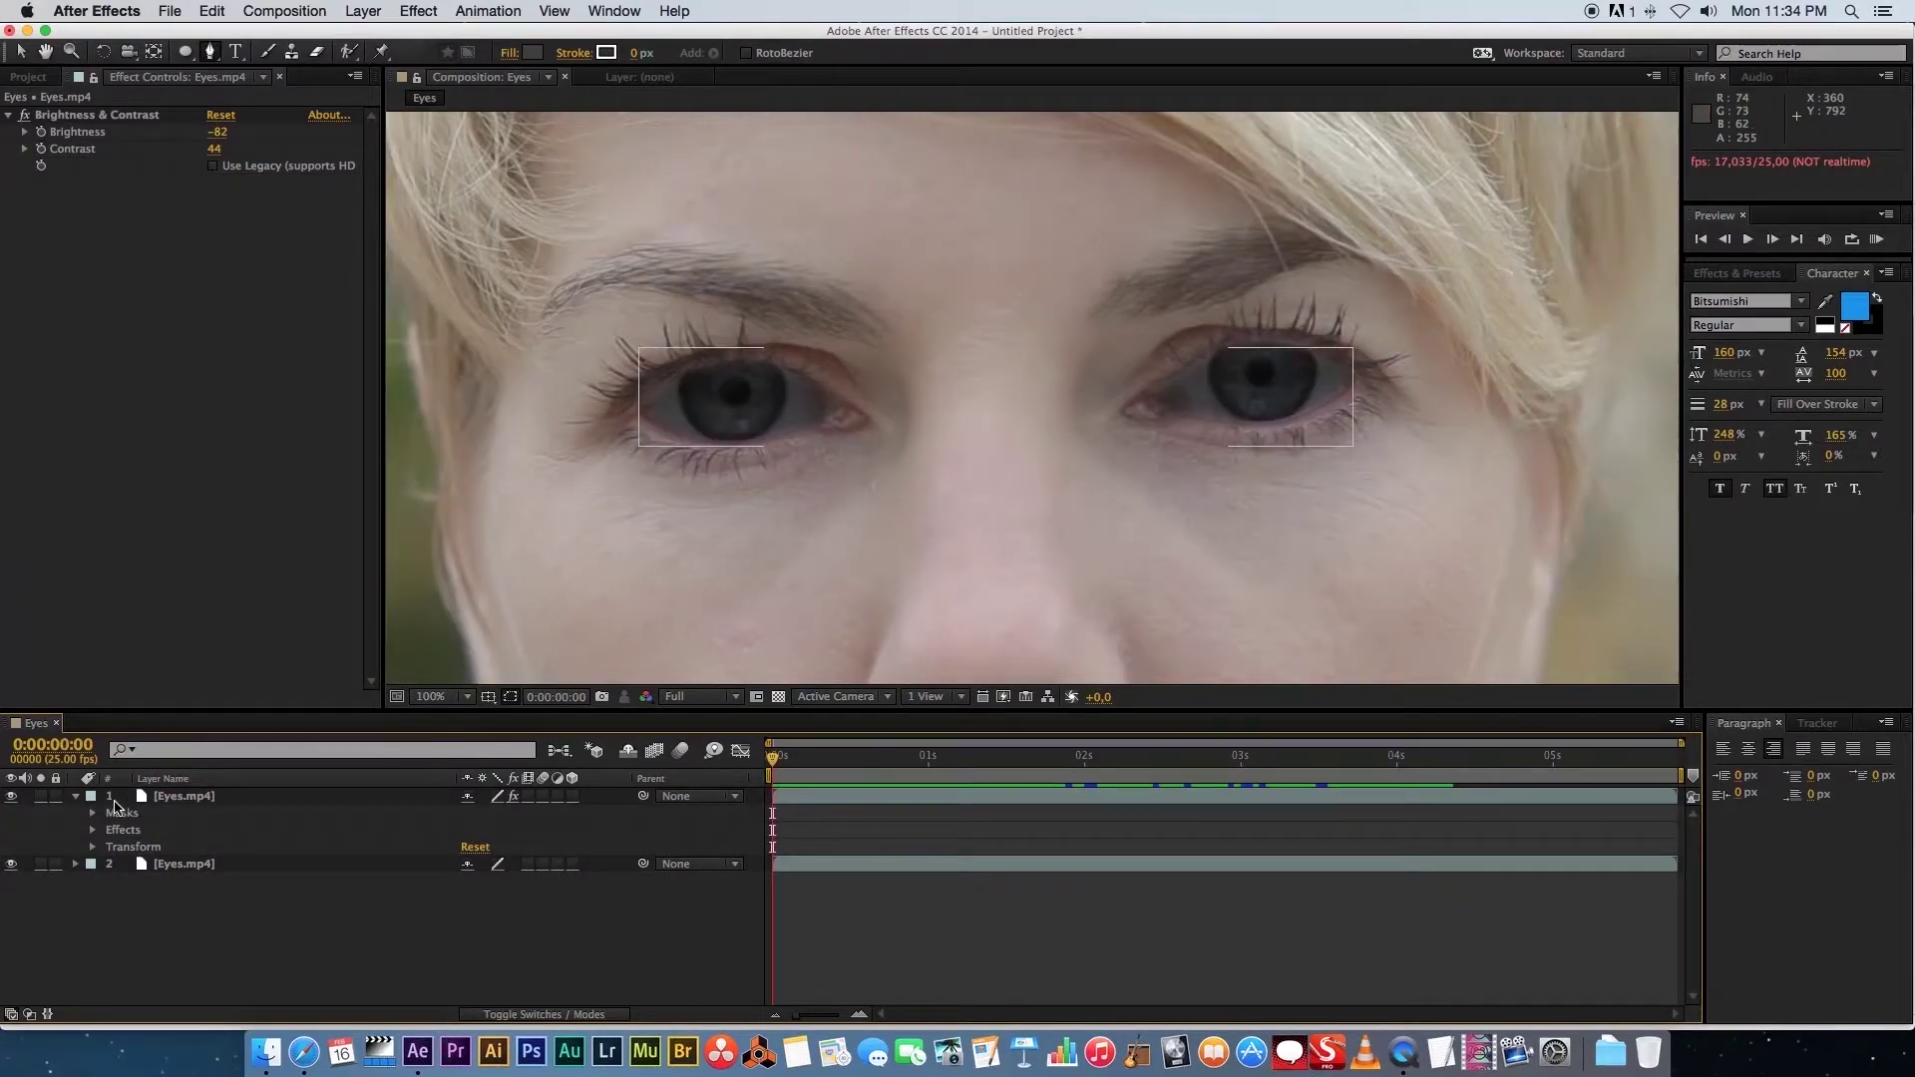
Delete Mask 2 from the right eye on the top layer, then scrub to review the one-eye darkening
{"action": "left_click", "coordinate": [76, 797]}
{"action": "left_click", "coordinate": [76, 797]}
{"action": "left_click", "coordinate": [94, 814]}
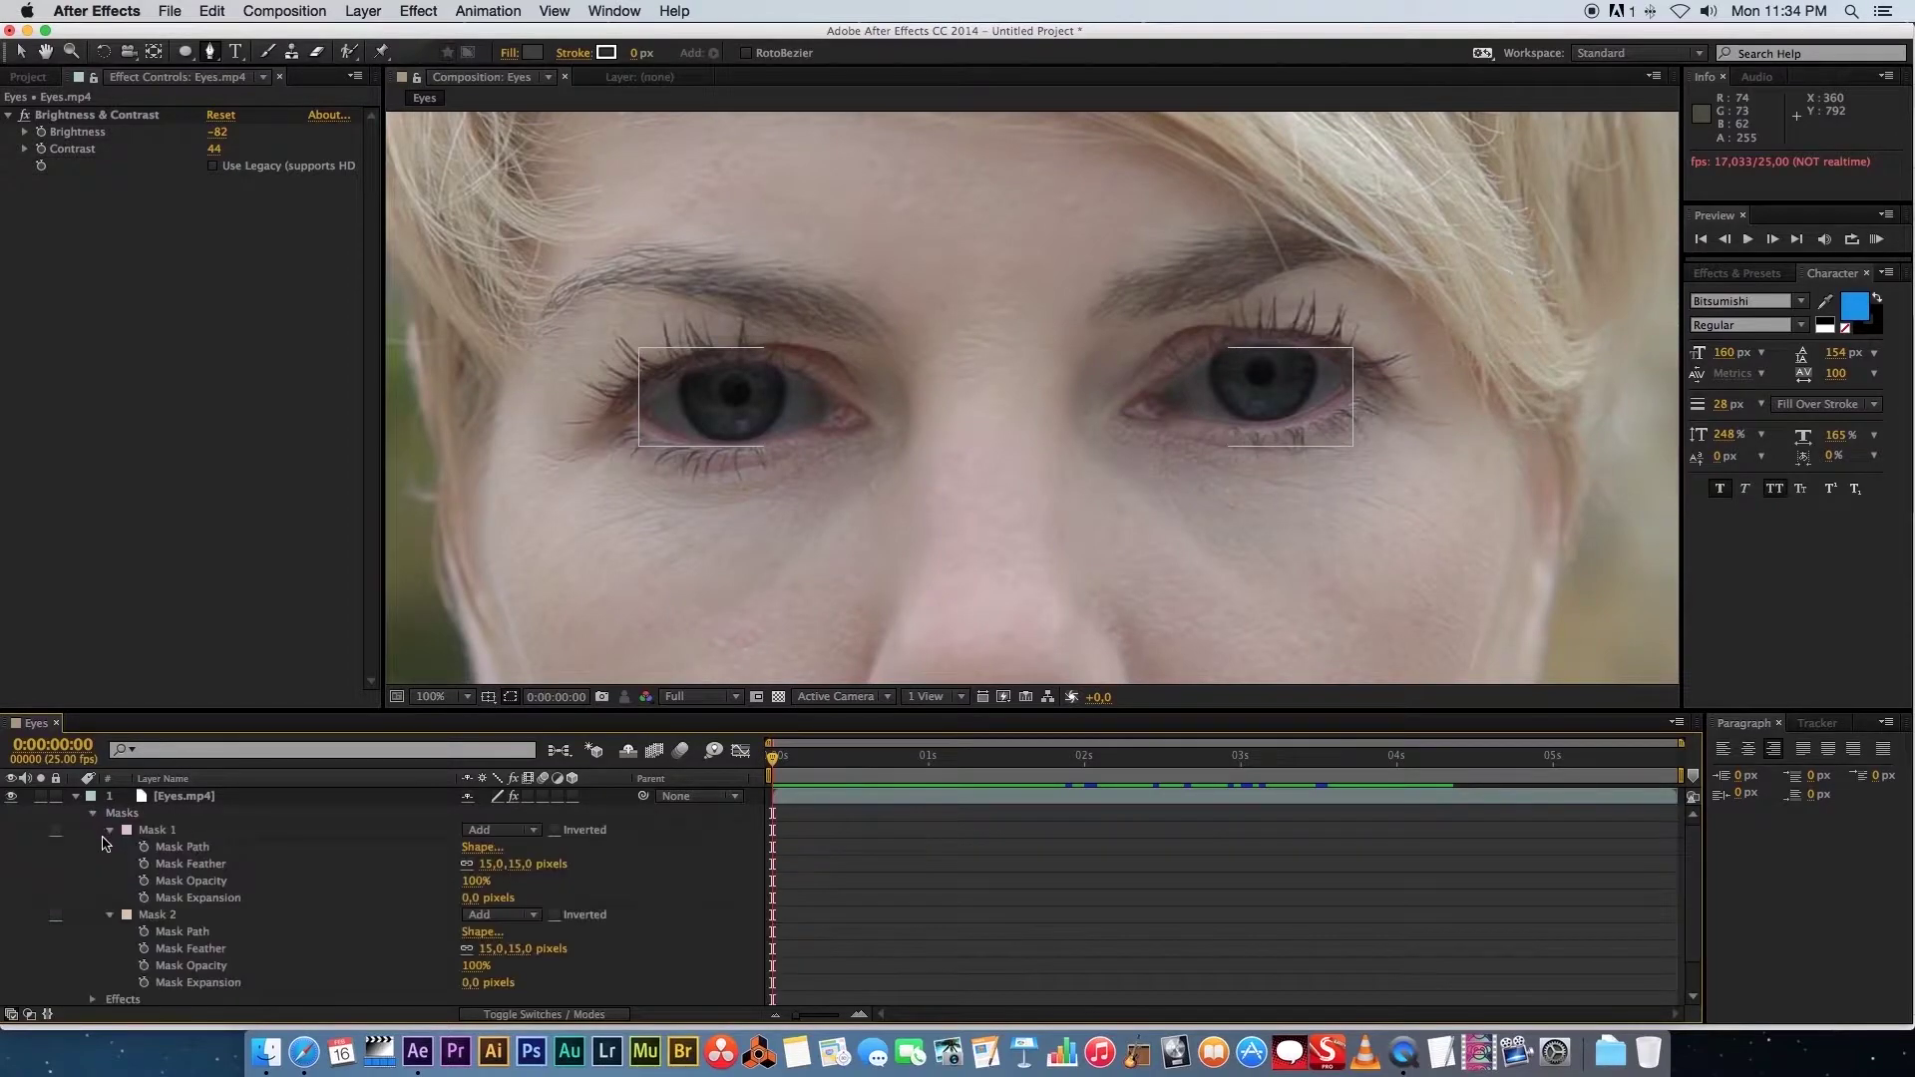
{"action": "left_click", "coordinate": [151, 915]}
{"action": "key", "text": "Delete"}
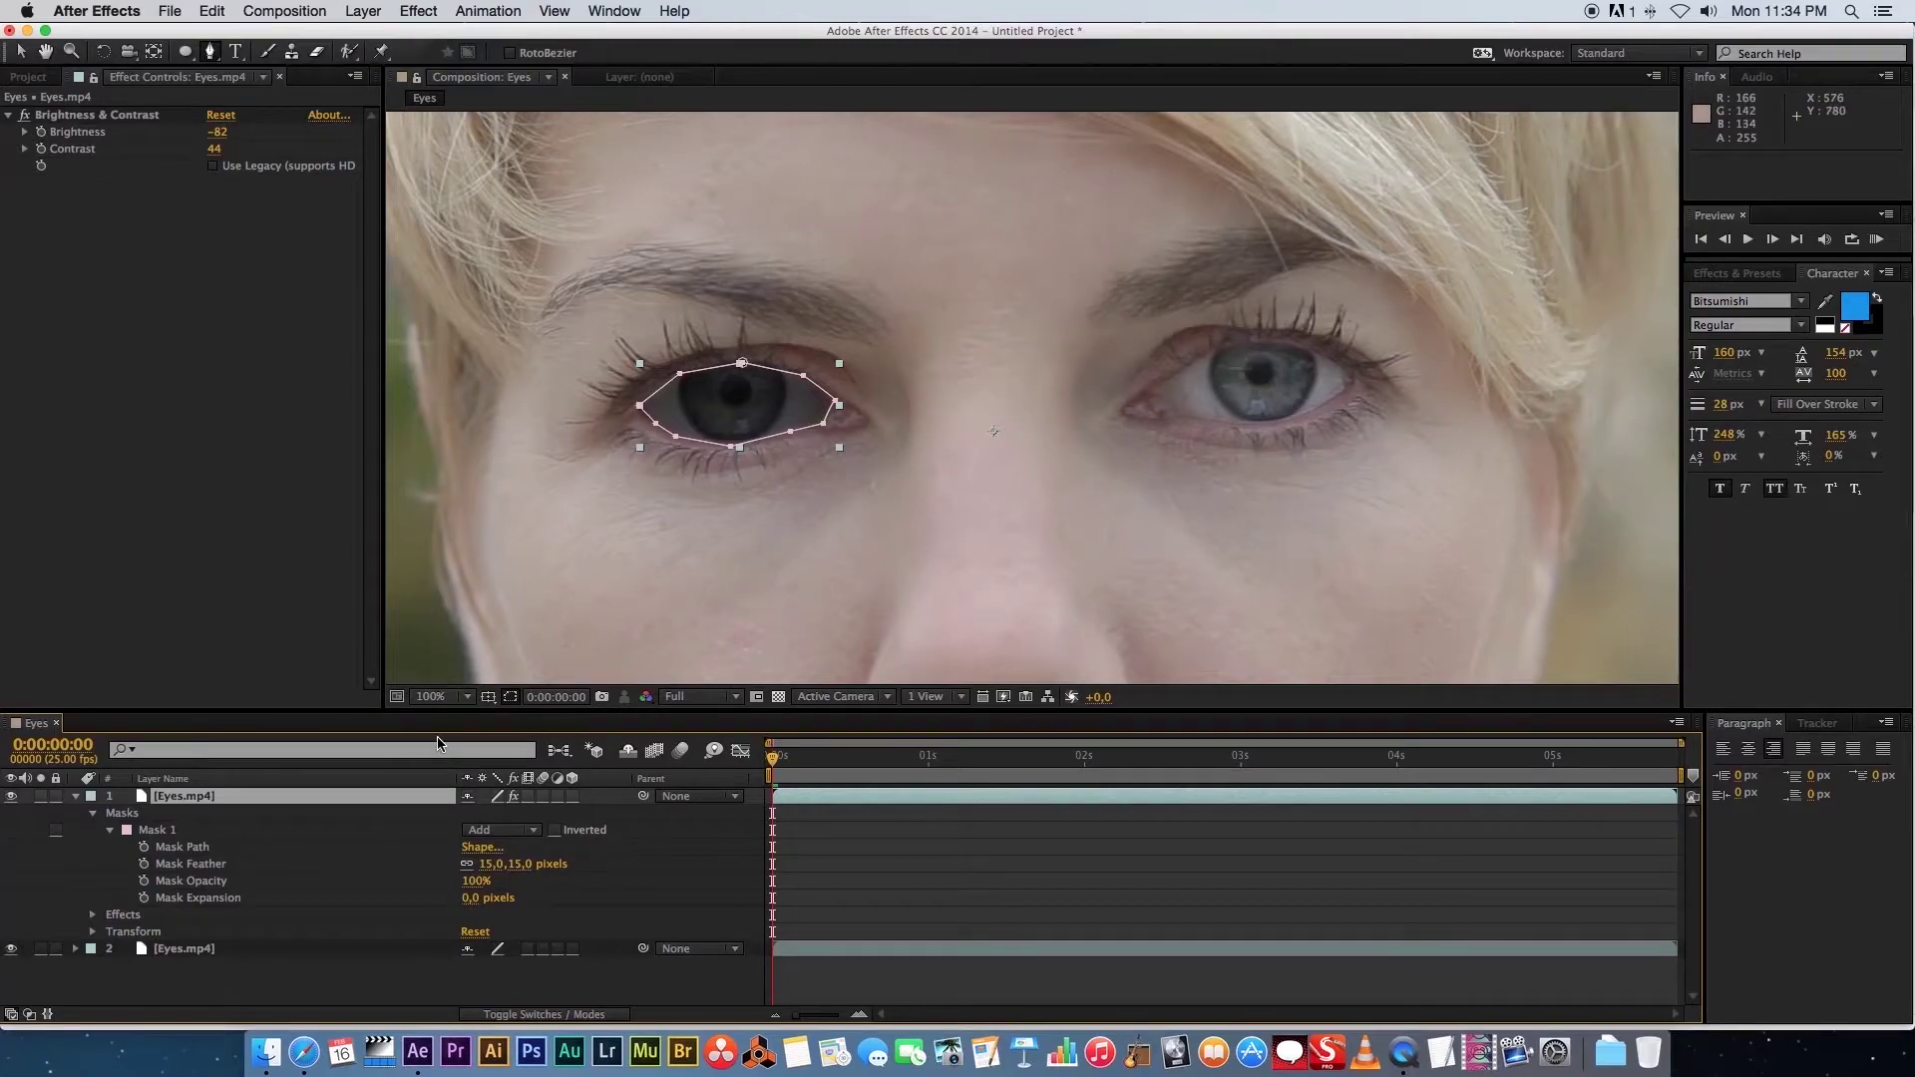
{"action": "left_click", "coordinate": [92, 813]}
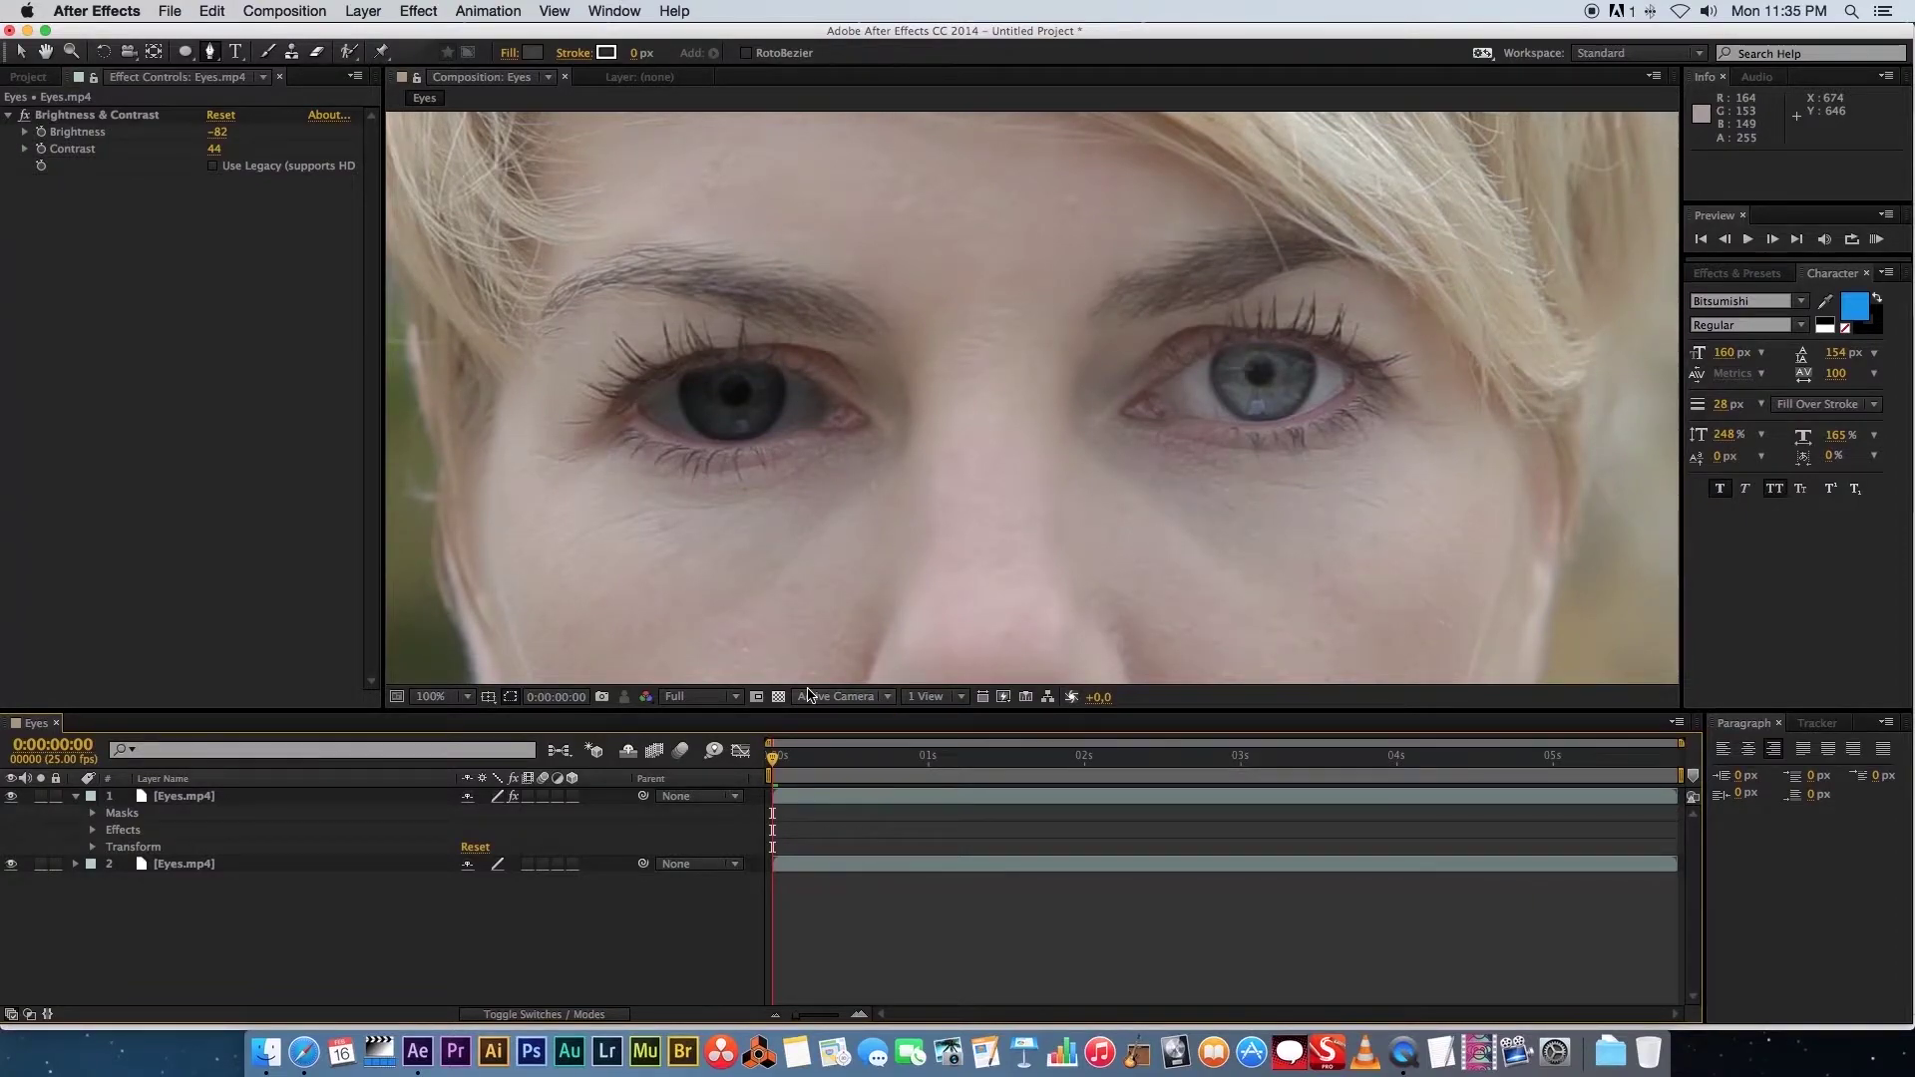
{"action": "left_click_drag", "start_coordinate": [826, 770], "coordinate": [773, 753]}
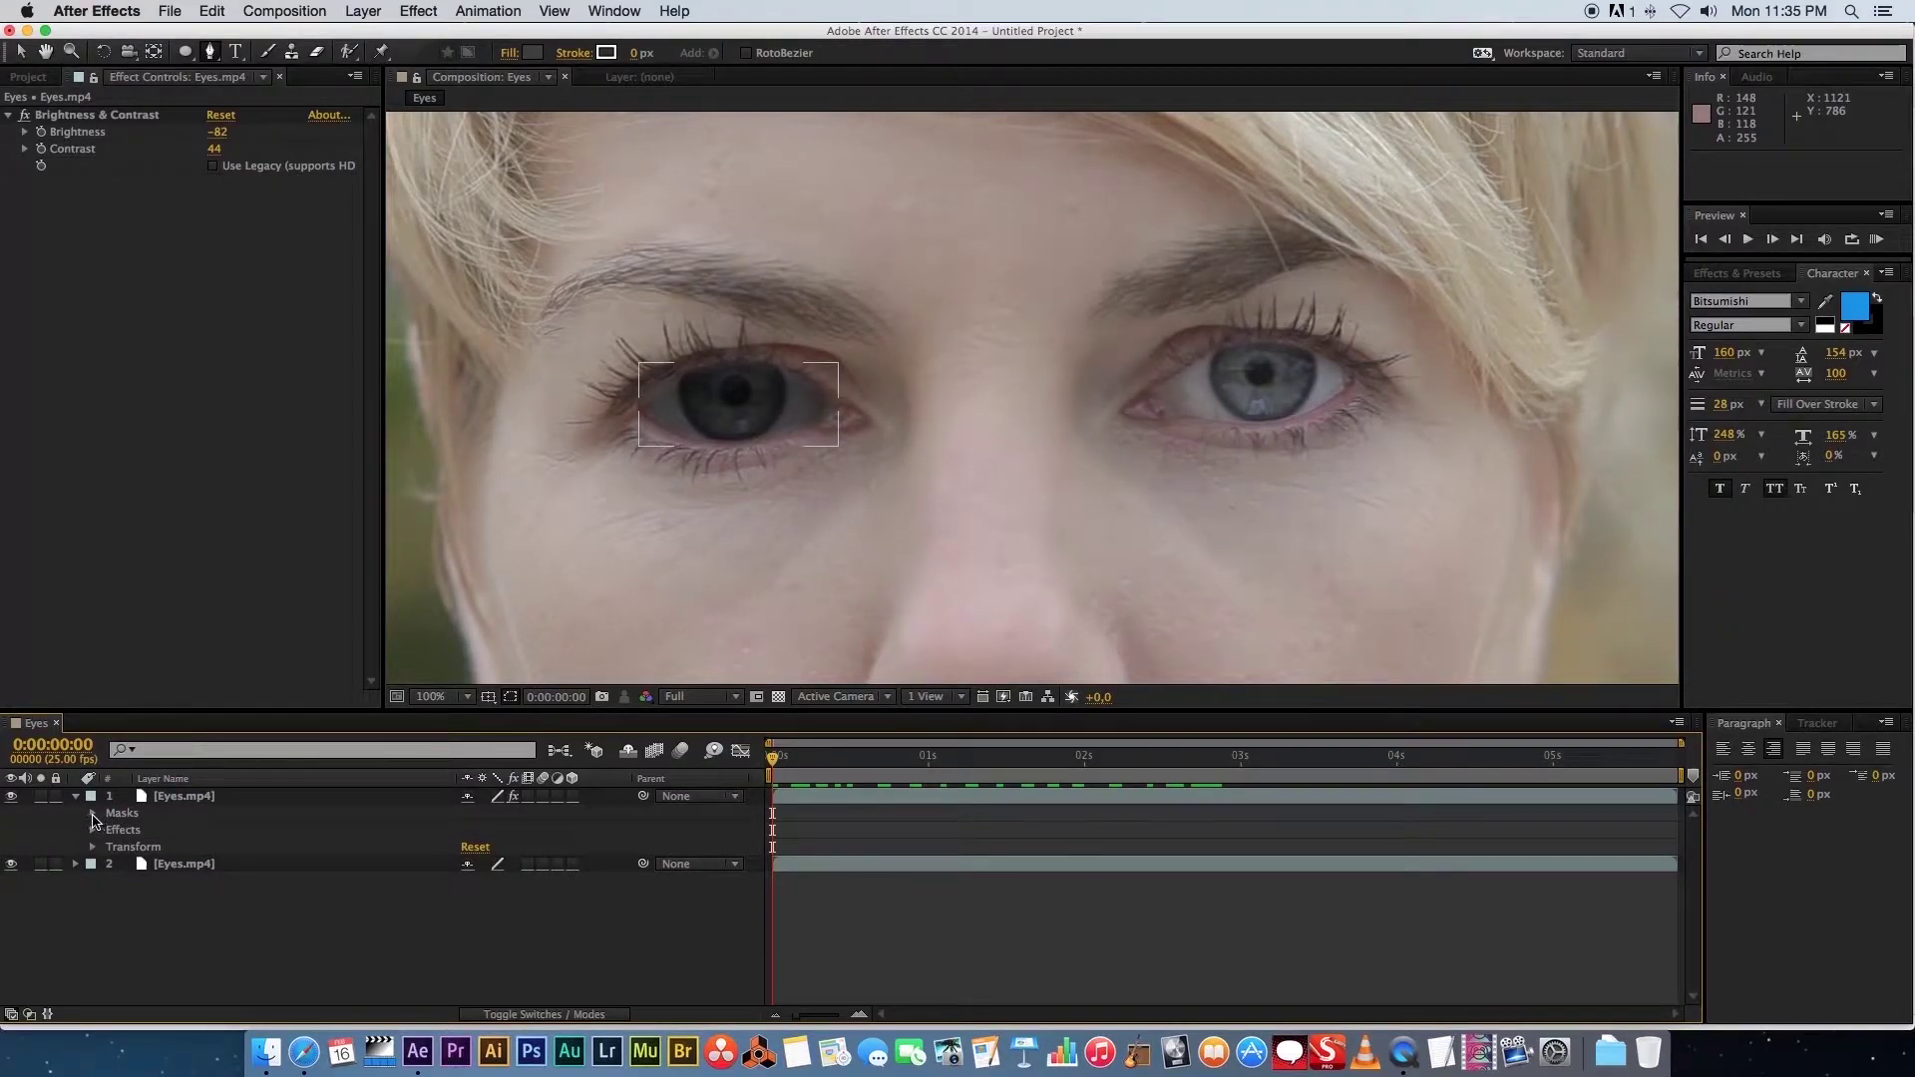
Select Mask 1 on the left eye and start keyframing its Mask Path
{"action": "left_click", "coordinate": [93, 814]}
{"action": "left_click", "coordinate": [164, 832]}
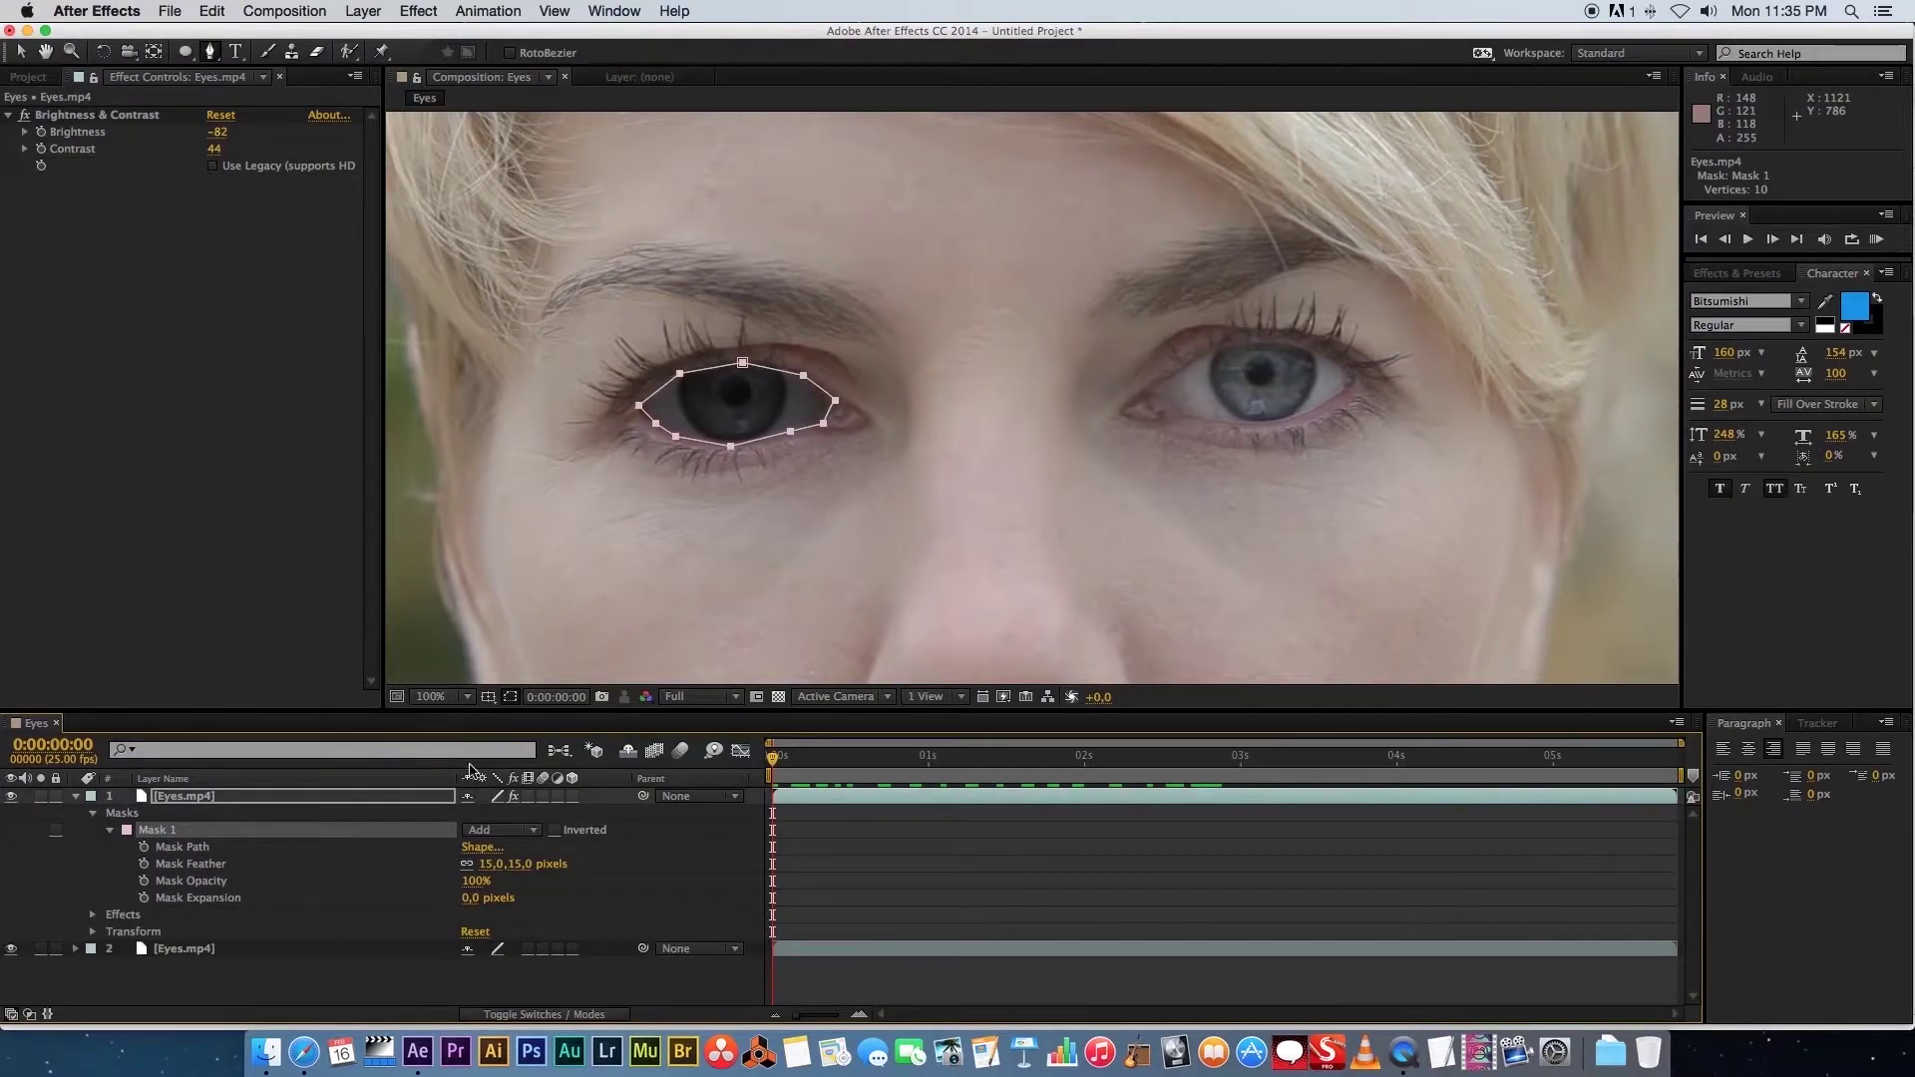
{"action": "key", "text": "alt+m"}
{"action": "left_click", "coordinate": [143, 848]}
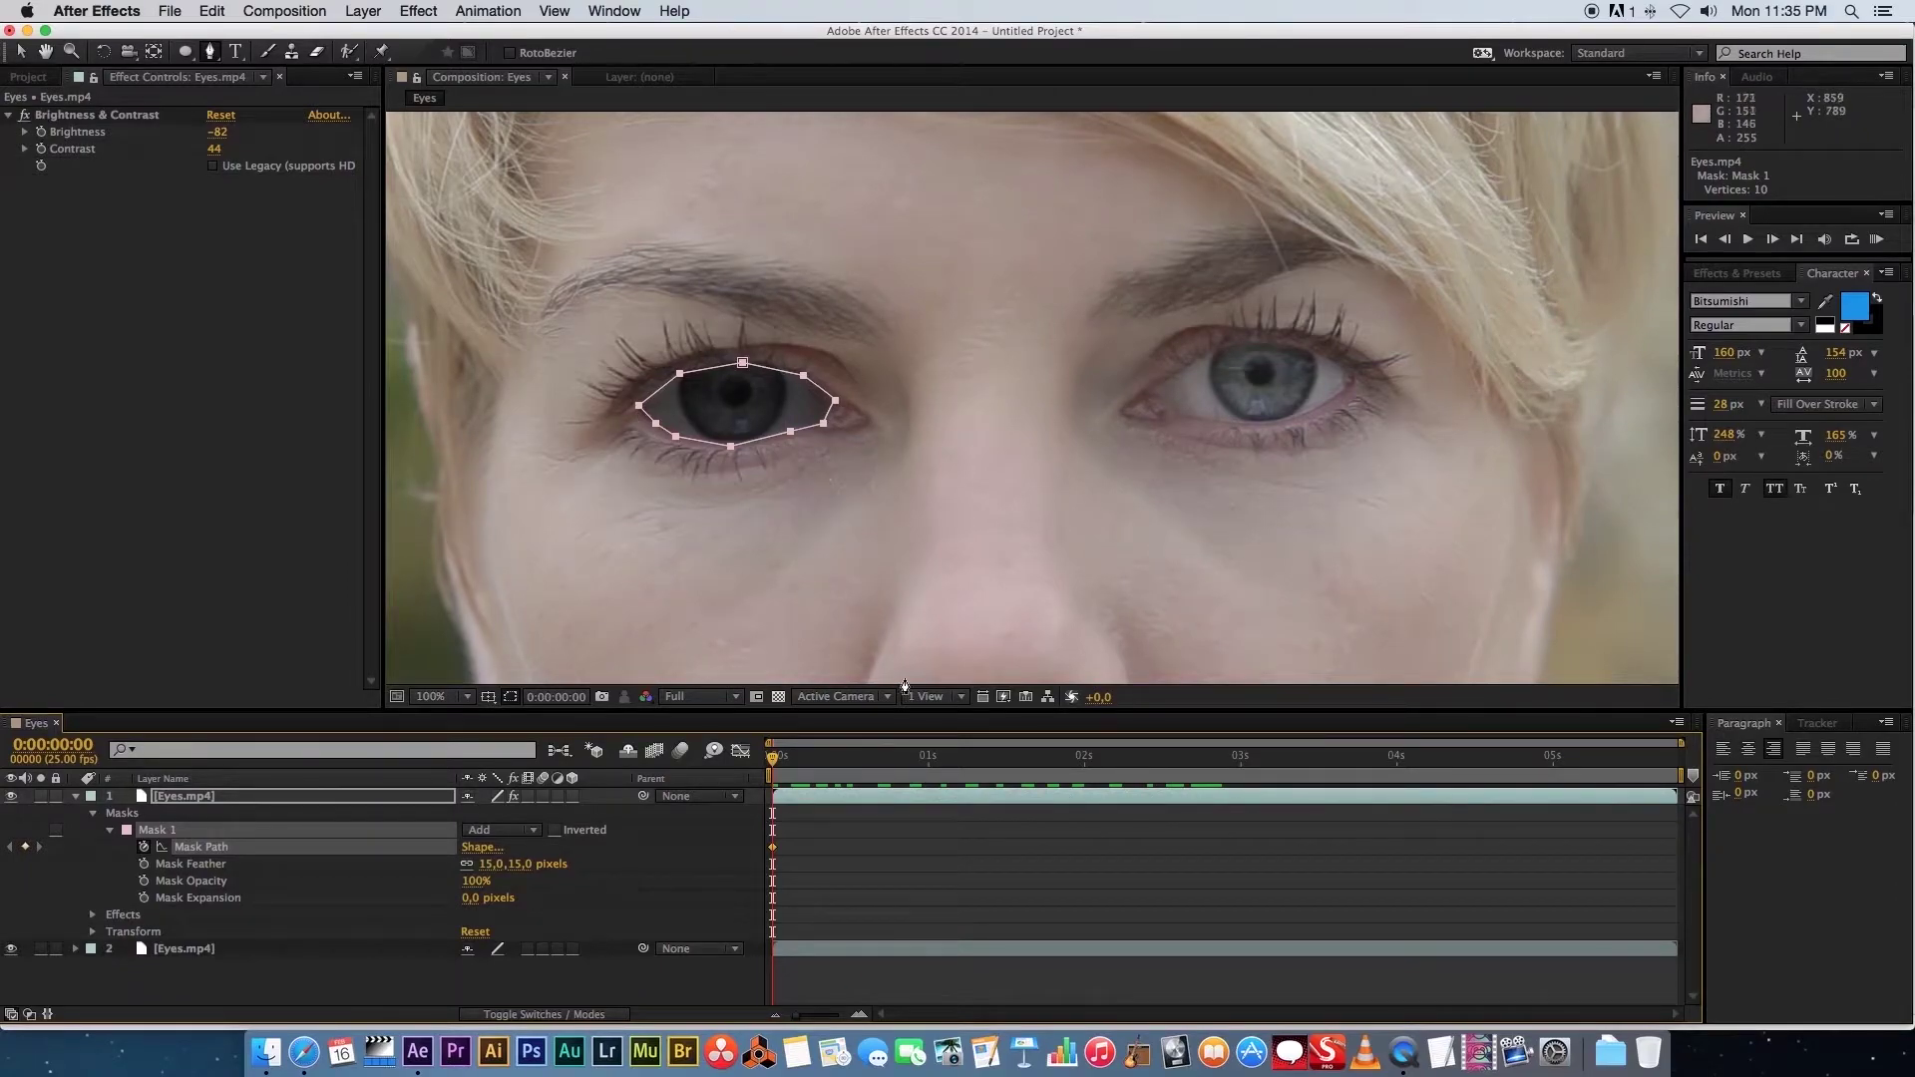
{"action": "left_click", "coordinate": [19, 50]}
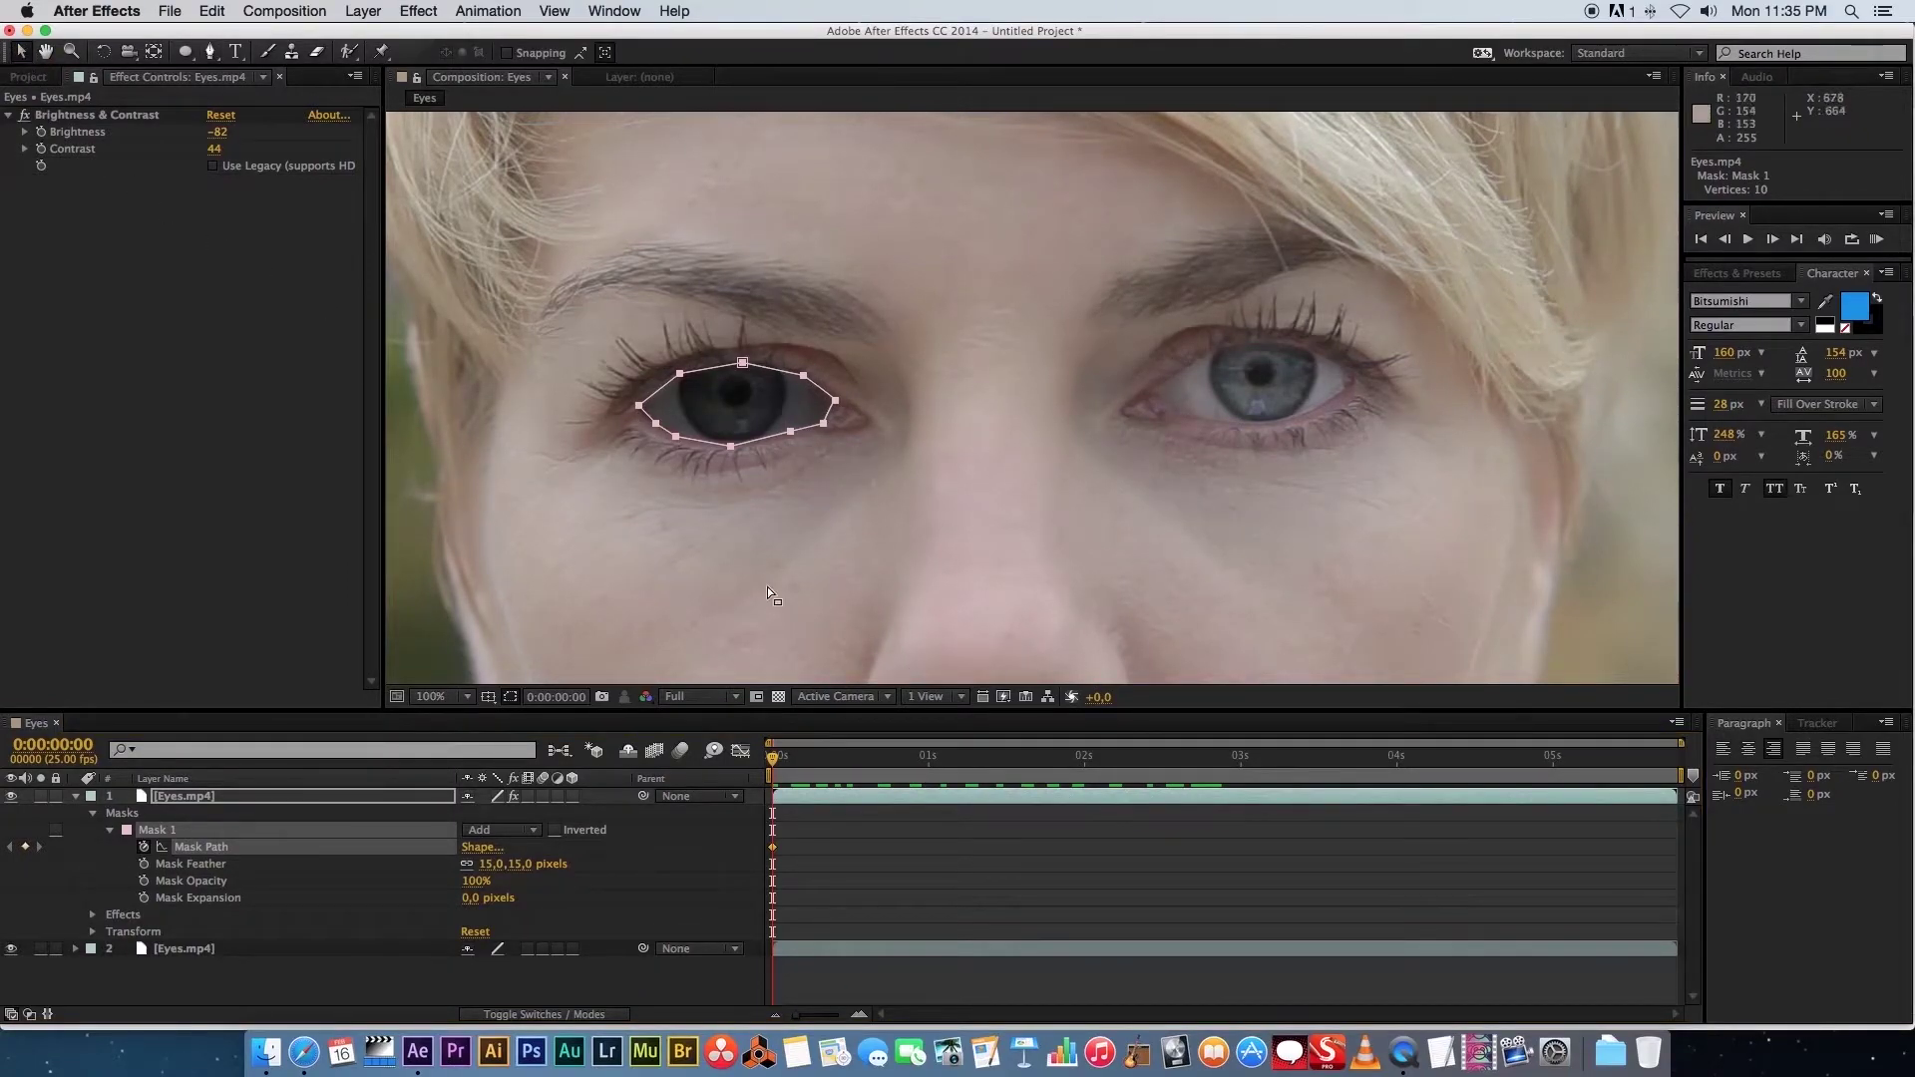
Move Mask 1 back onto the left eye at the two-second mark
{"action": "left_click_drag", "start_coordinate": [798, 764], "coordinate": [1087, 765]}
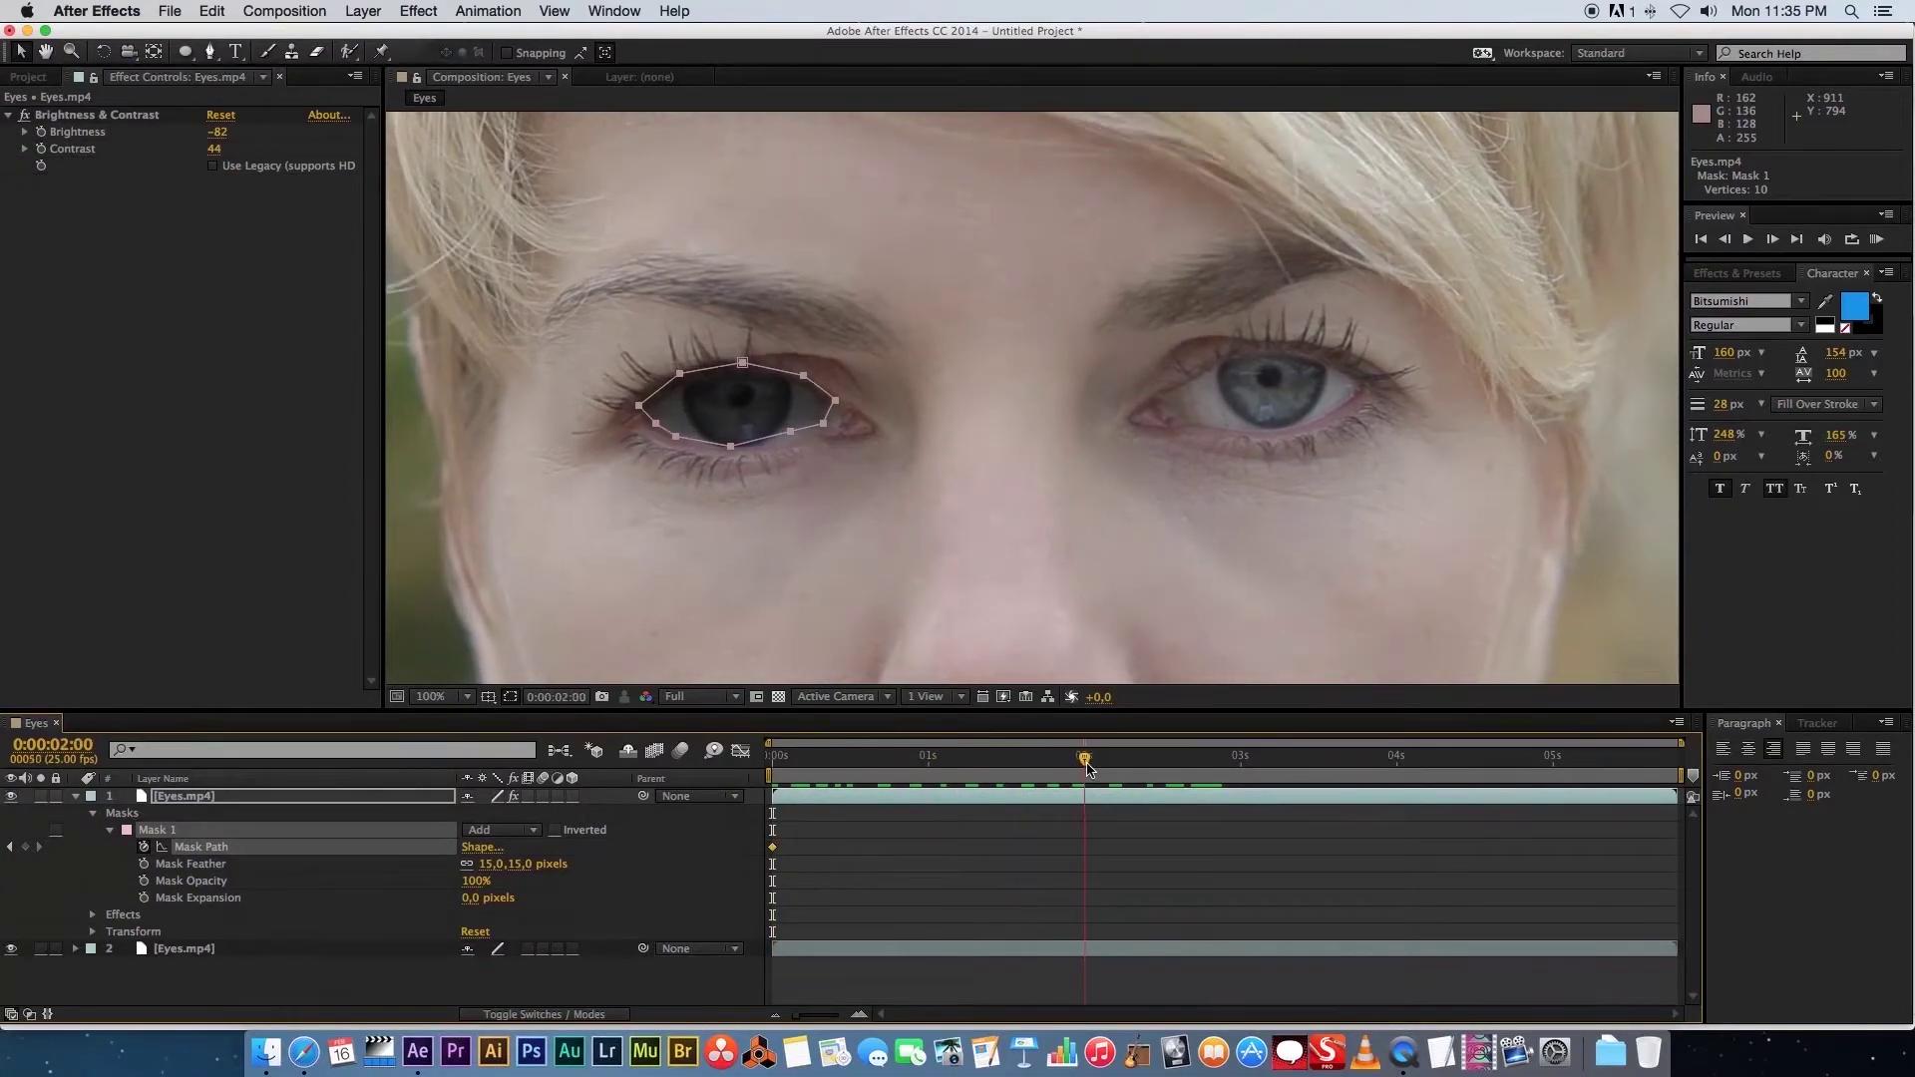
{"action": "double_click", "coordinate": [805, 429]}
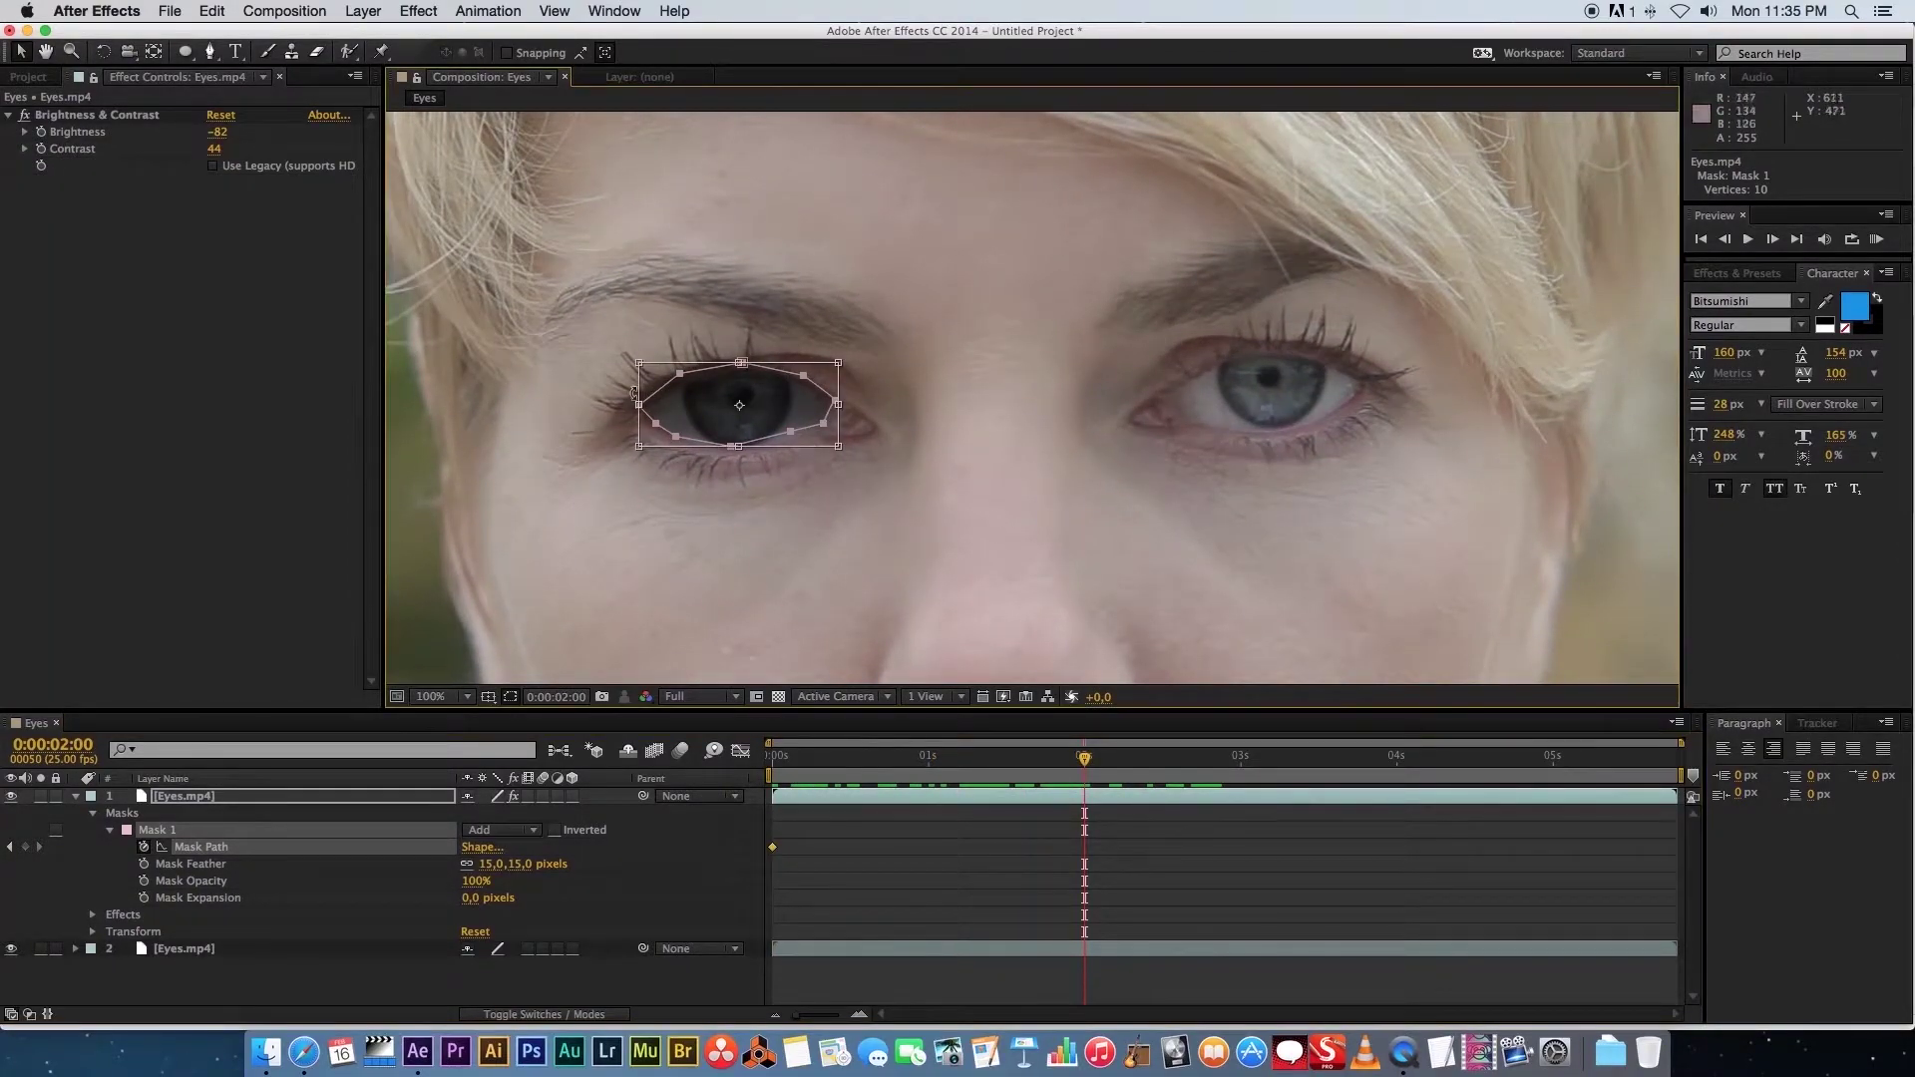
{"action": "mouse_move", "coordinate": [787, 412]}
{"action": "left_mouse_down"}
{"action": "mouse_move", "coordinate": [874, 475]}
{"action": "mouse_move", "coordinate": [663, 381]}
{"action": "mouse_move", "coordinate": [931, 320]}
{"action": "mouse_move", "coordinate": [744, 431]}
{"action": "mouse_move", "coordinate": [791, 420]}
{"action": "left_mouse_up"}
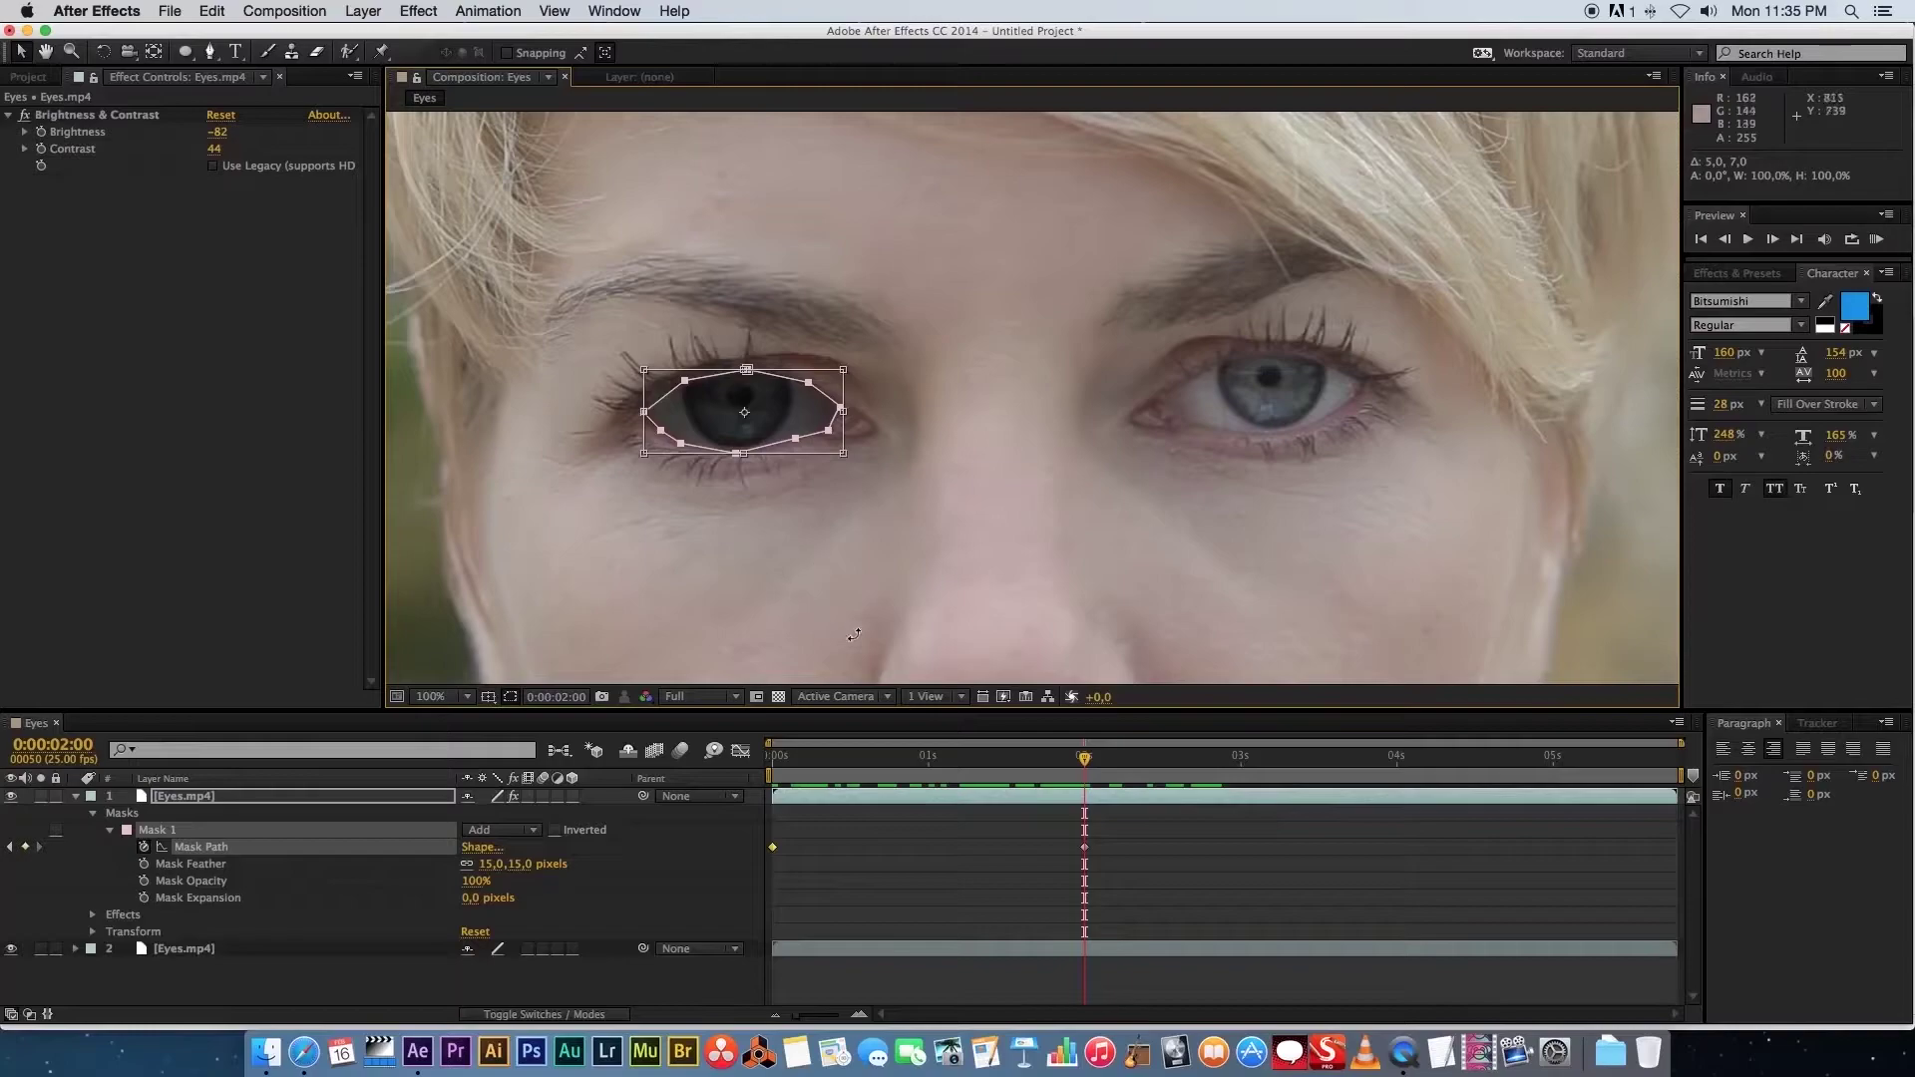
{"action": "left_click_drag", "start_coordinate": [1087, 760], "coordinate": [1397, 762]}
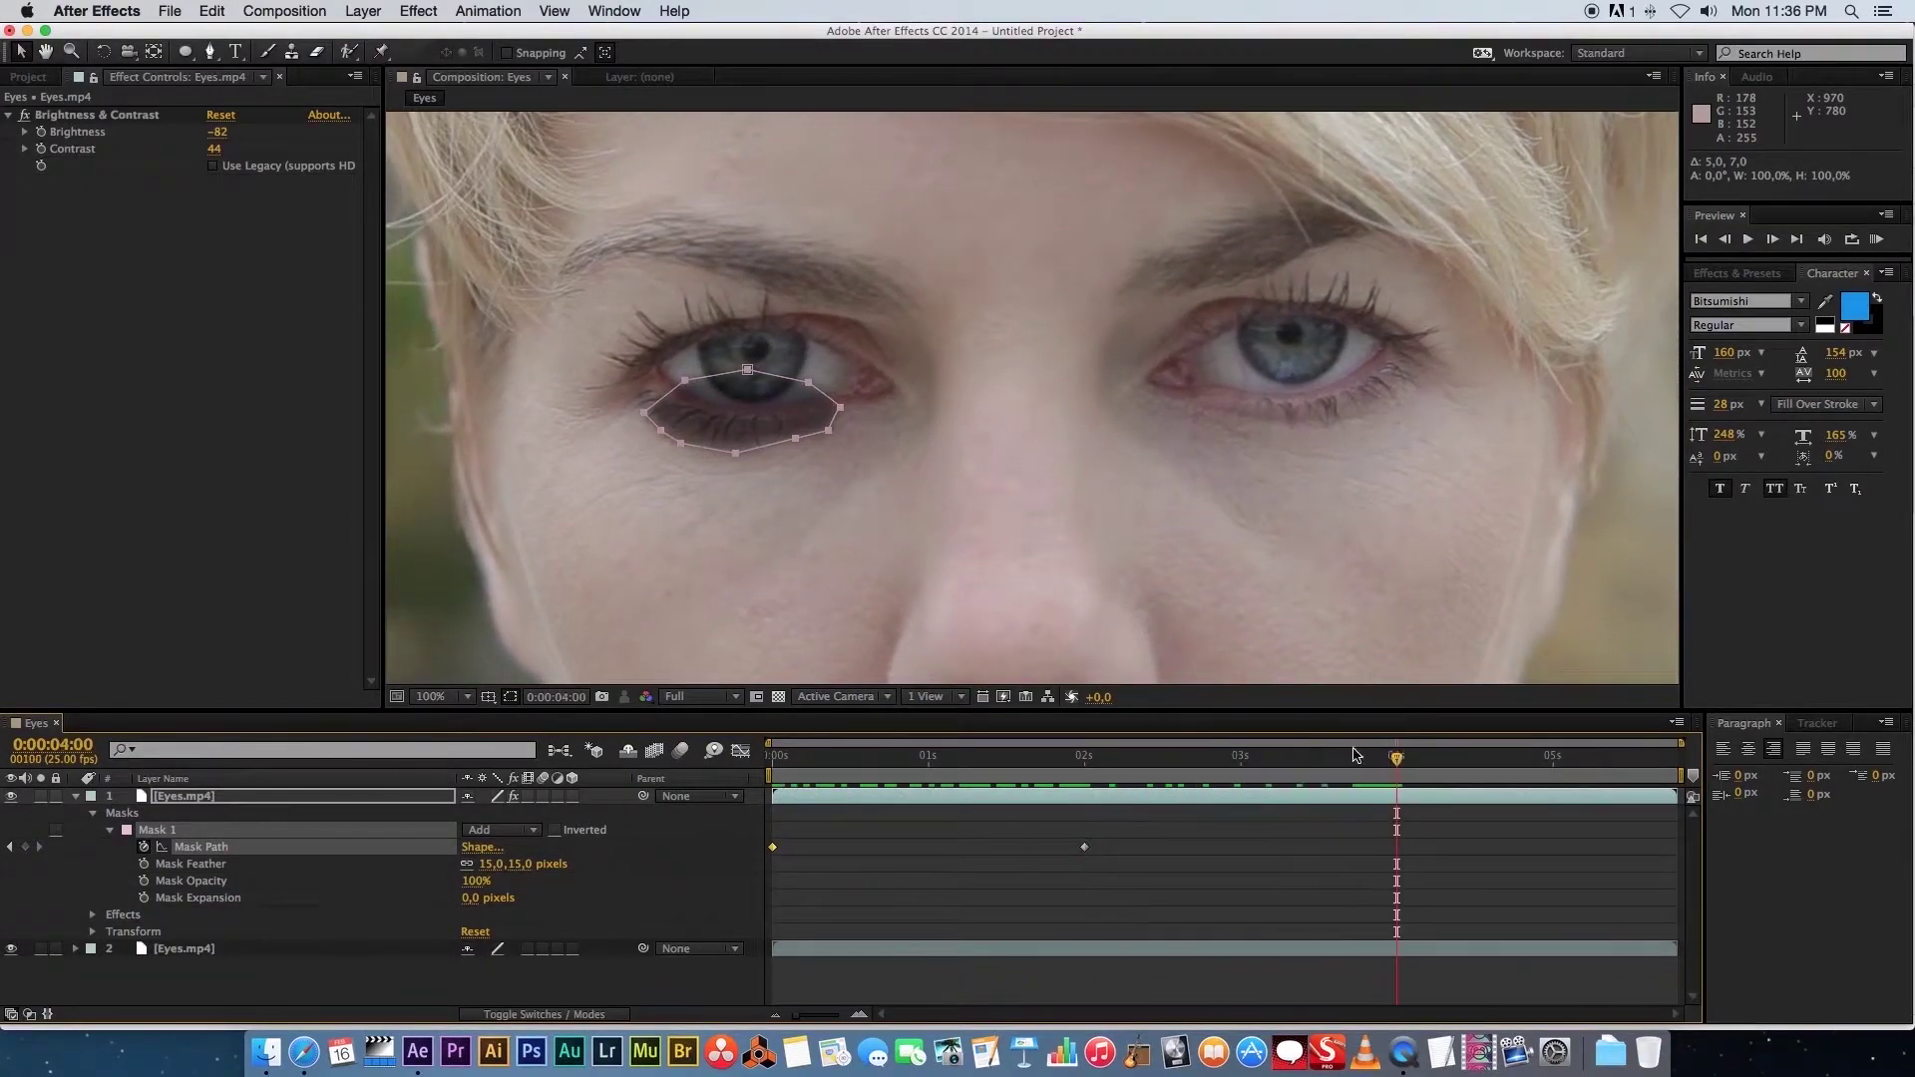
Reposition Mask 1 onto the left eye at four and five seconds
{"action": "double_click", "coordinate": [765, 451]}
{"action": "left_click_drag", "start_coordinate": [764, 437], "coordinate": [782, 396]}
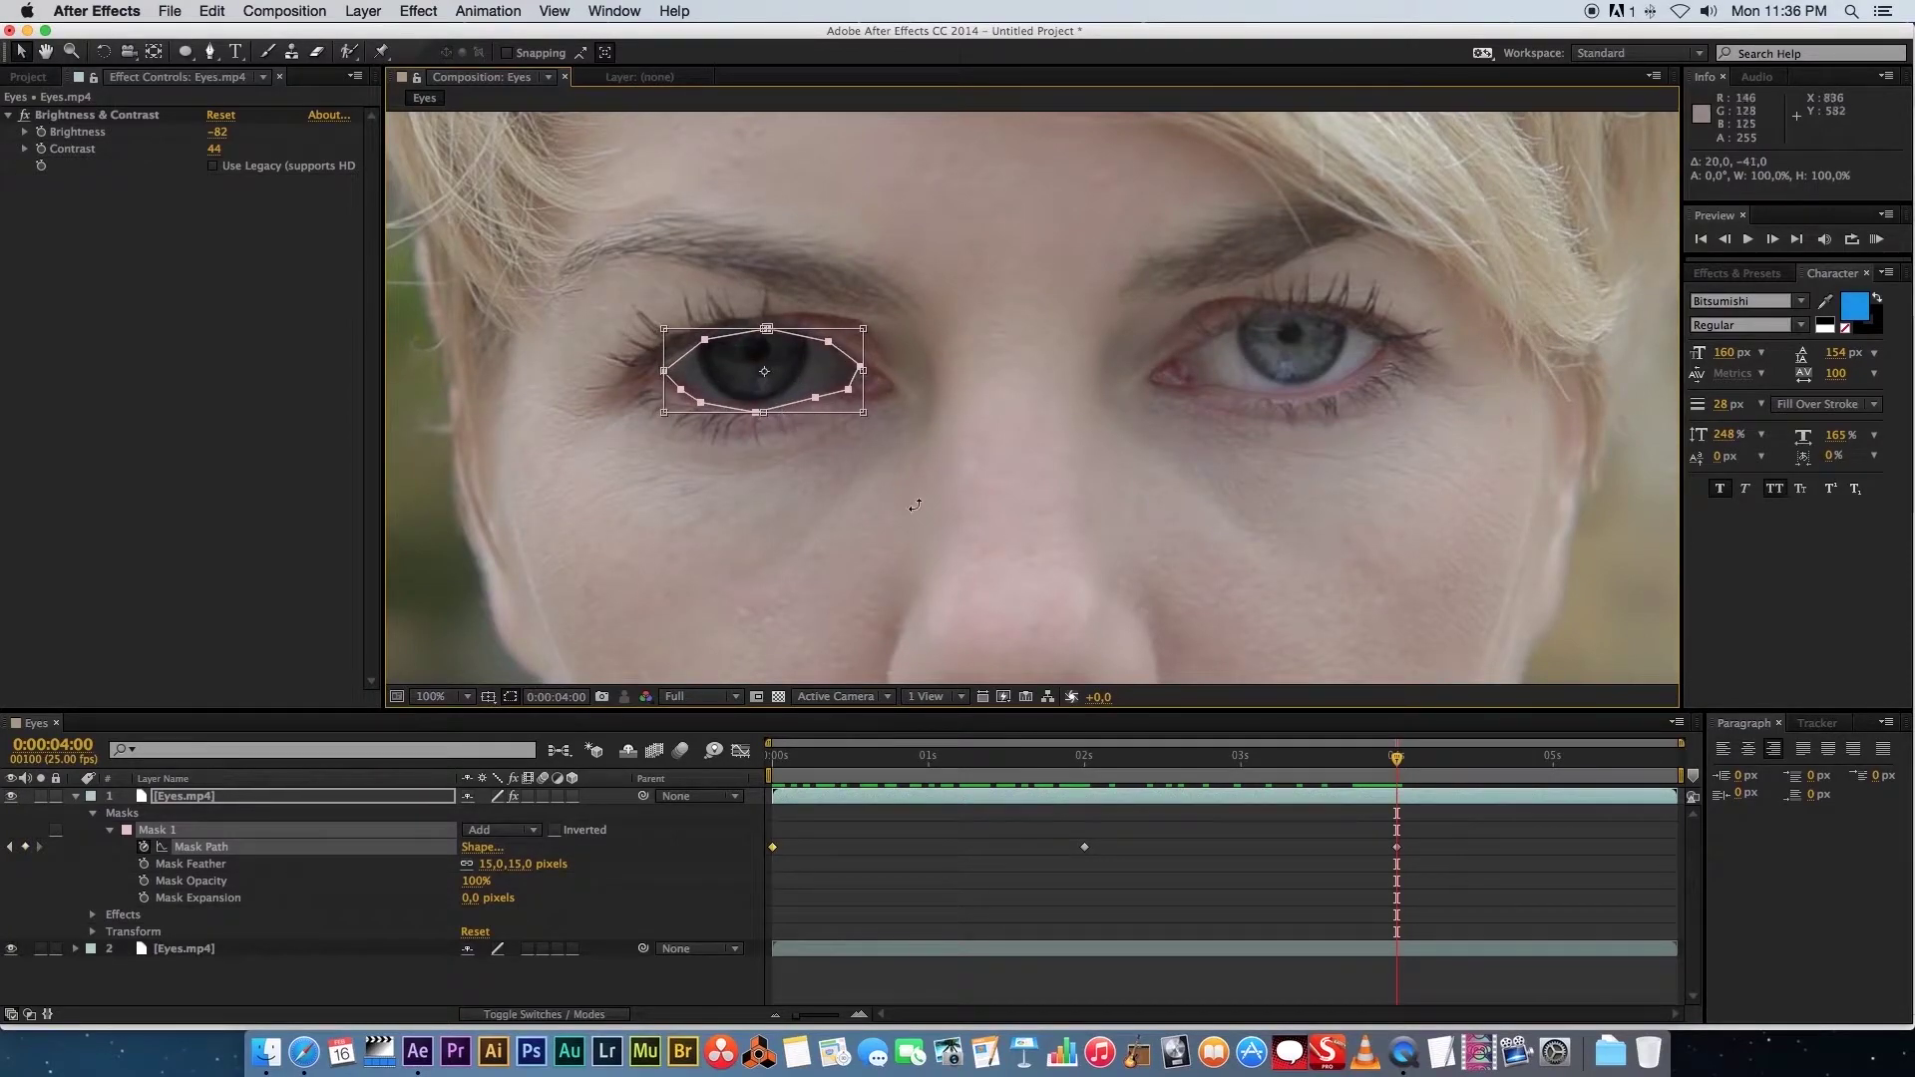
{"action": "left_click", "coordinate": [1552, 763]}
{"action": "left_click", "coordinate": [769, 408]}
{"action": "left_click_drag", "start_coordinate": [769, 408], "coordinate": [774, 403]}
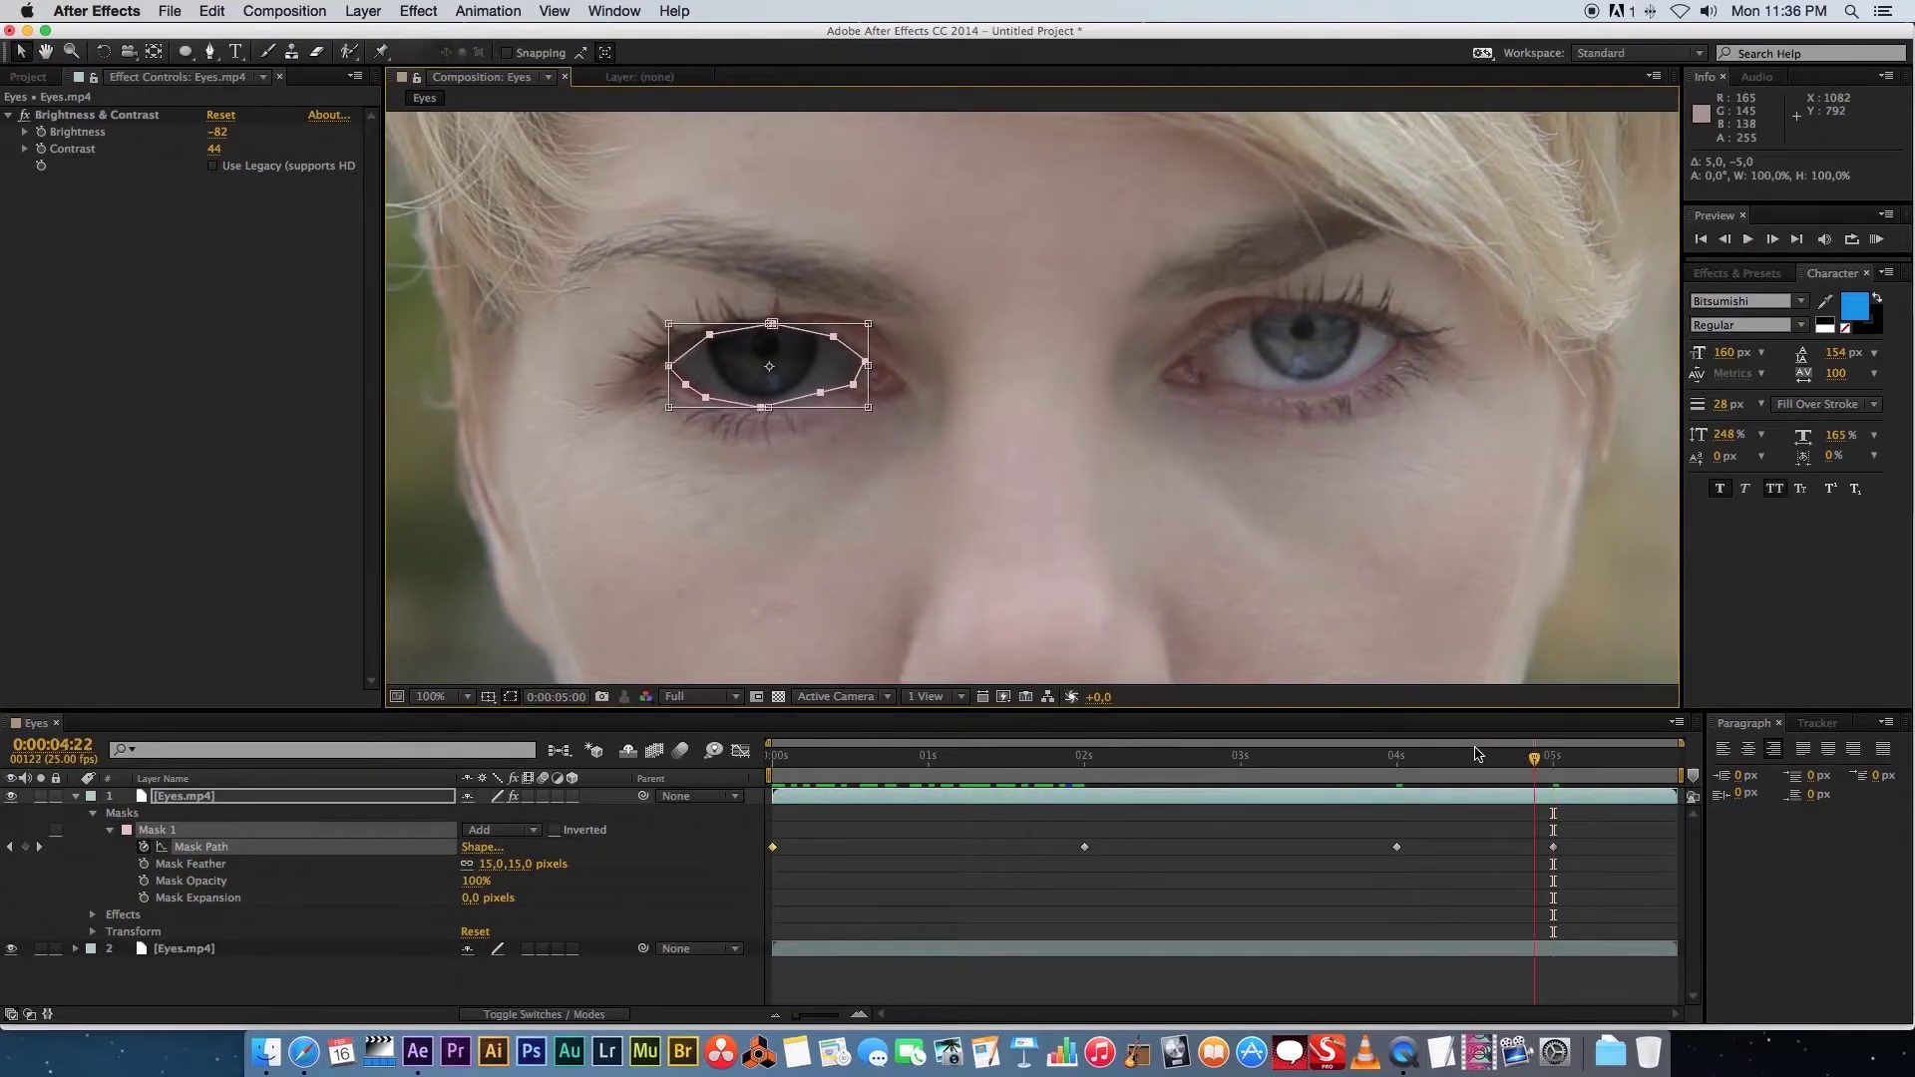
Play back from about one second to check how the mask tracks the eye
{"action": "left_click_drag", "start_coordinate": [1307, 758], "coordinate": [965, 773]}
{"action": "key", "text": "space"}
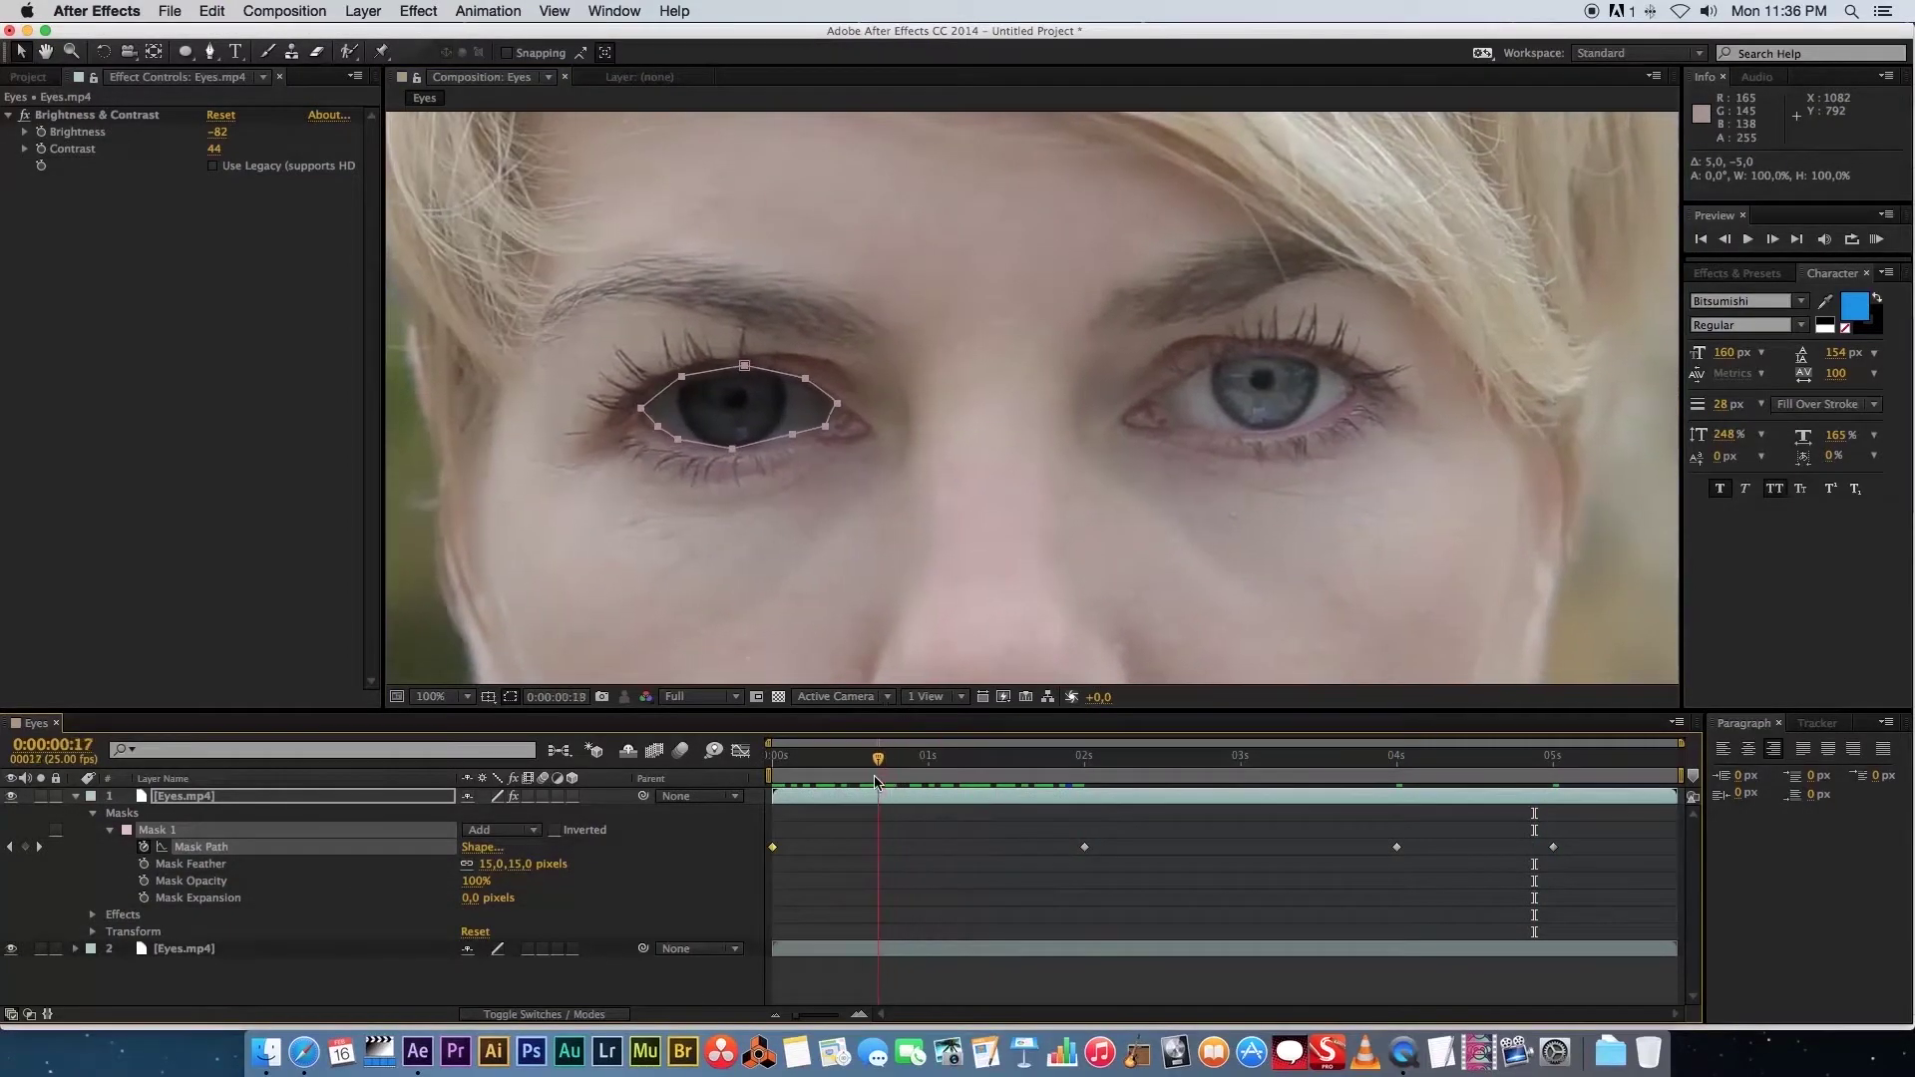
{"action": "key", "text": "space"}
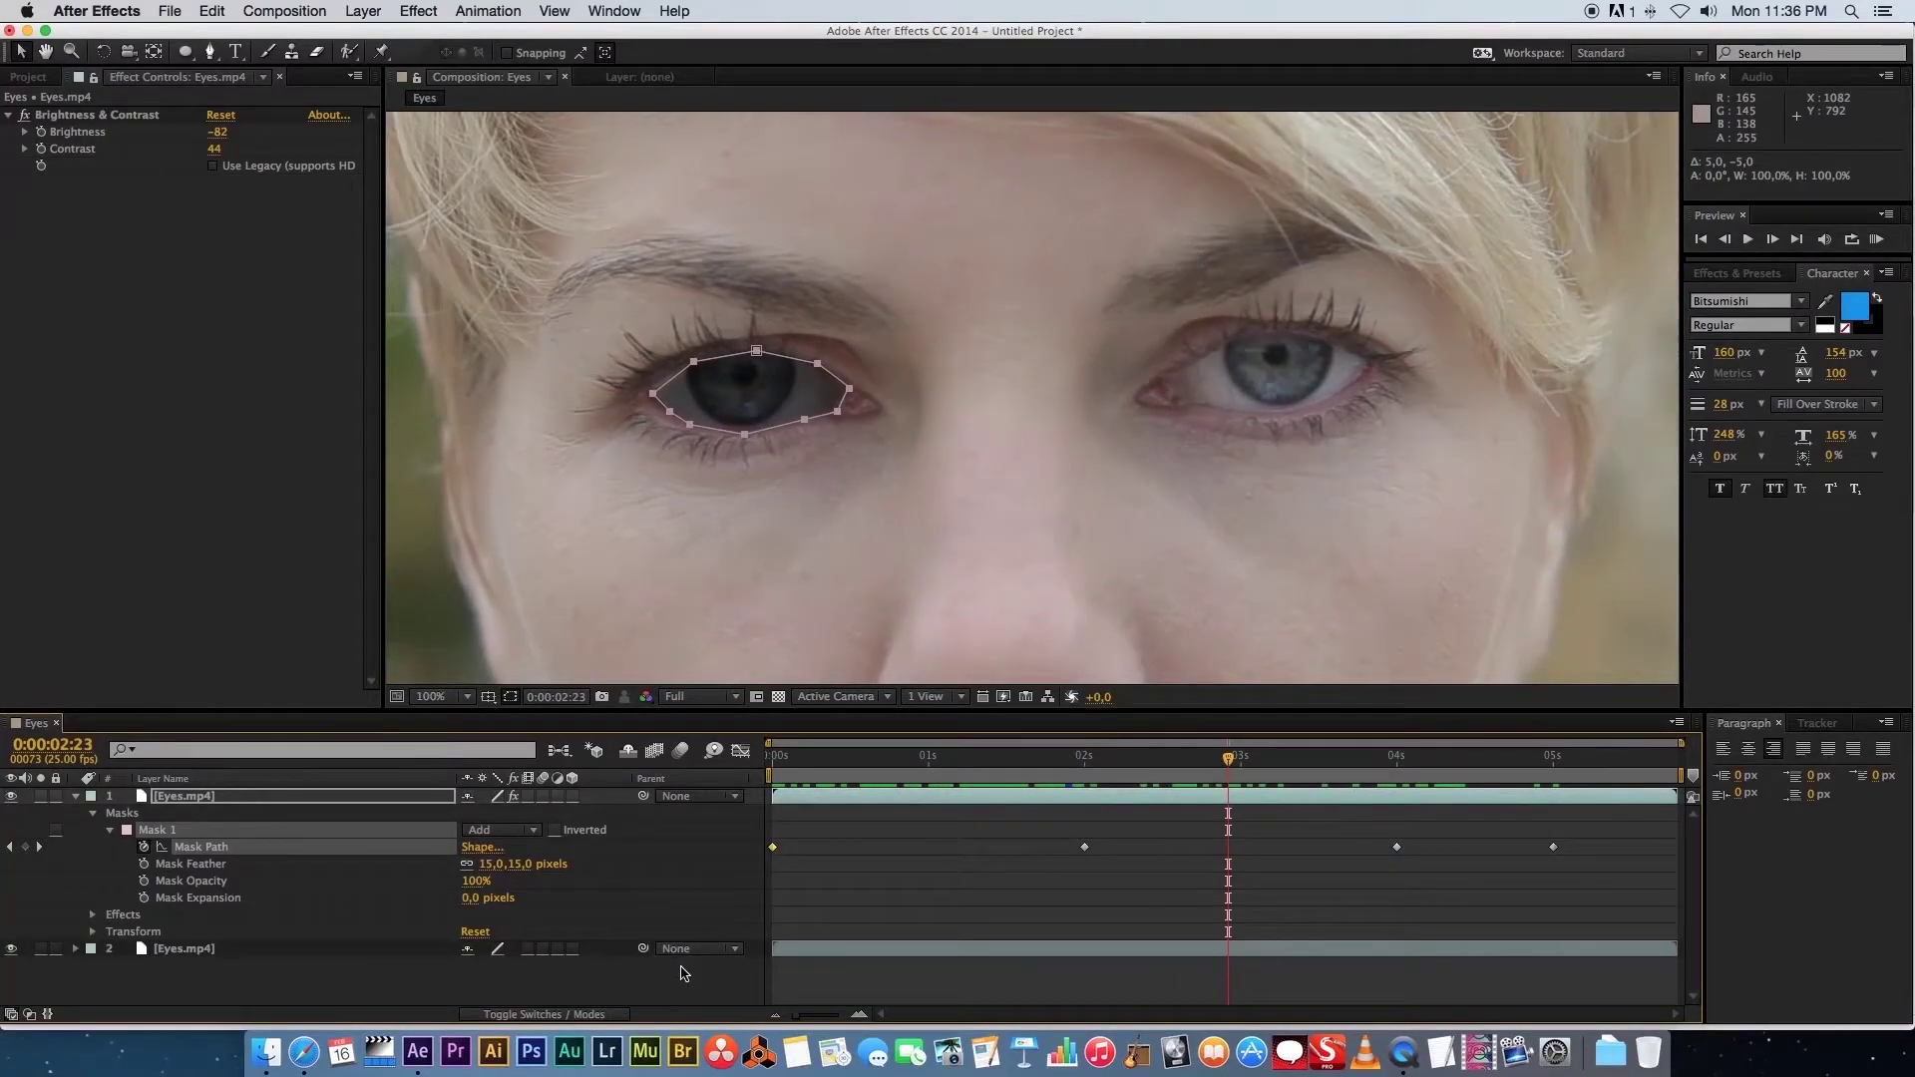
{"action": "key", "text": "k"}
Refit Mask 1's points to the drifting eye at 2:11
{"action": "left_click", "coordinate": [1153, 759]}
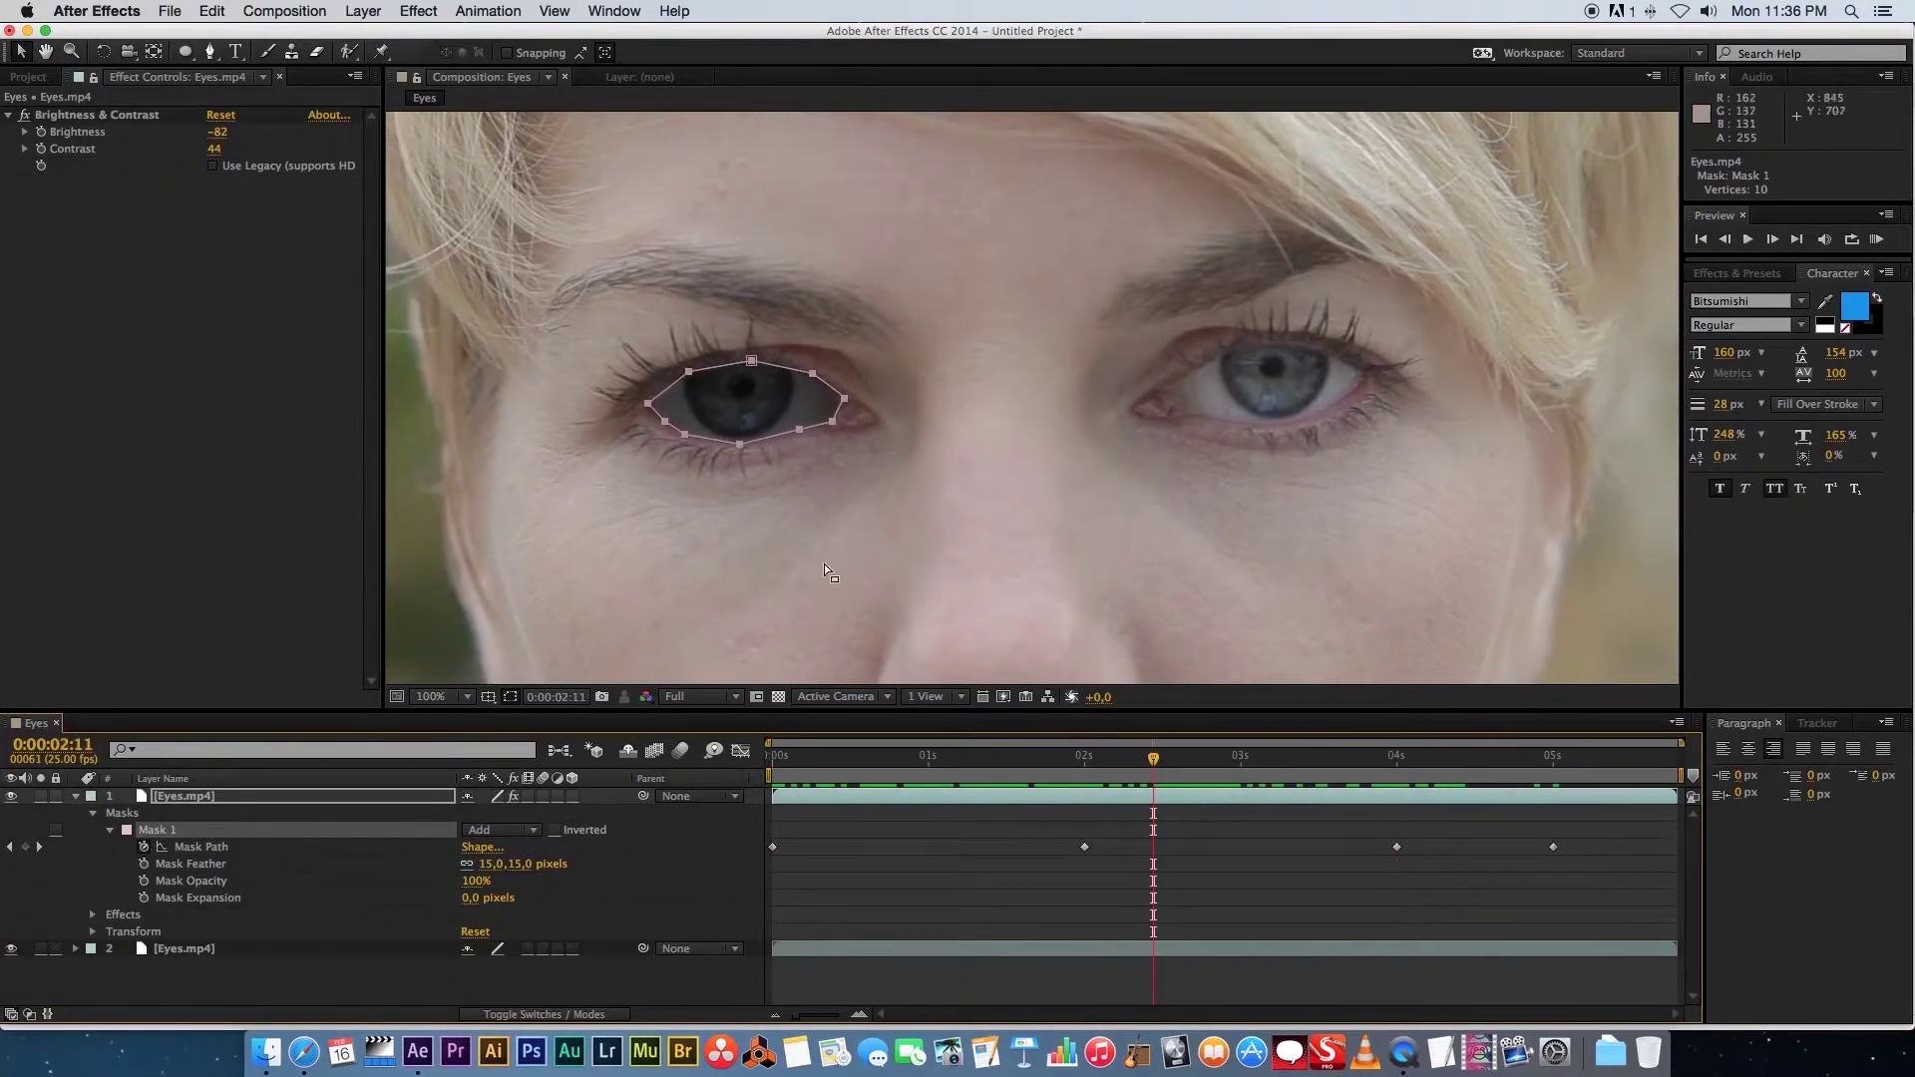
{"action": "double_click", "coordinate": [712, 377]}
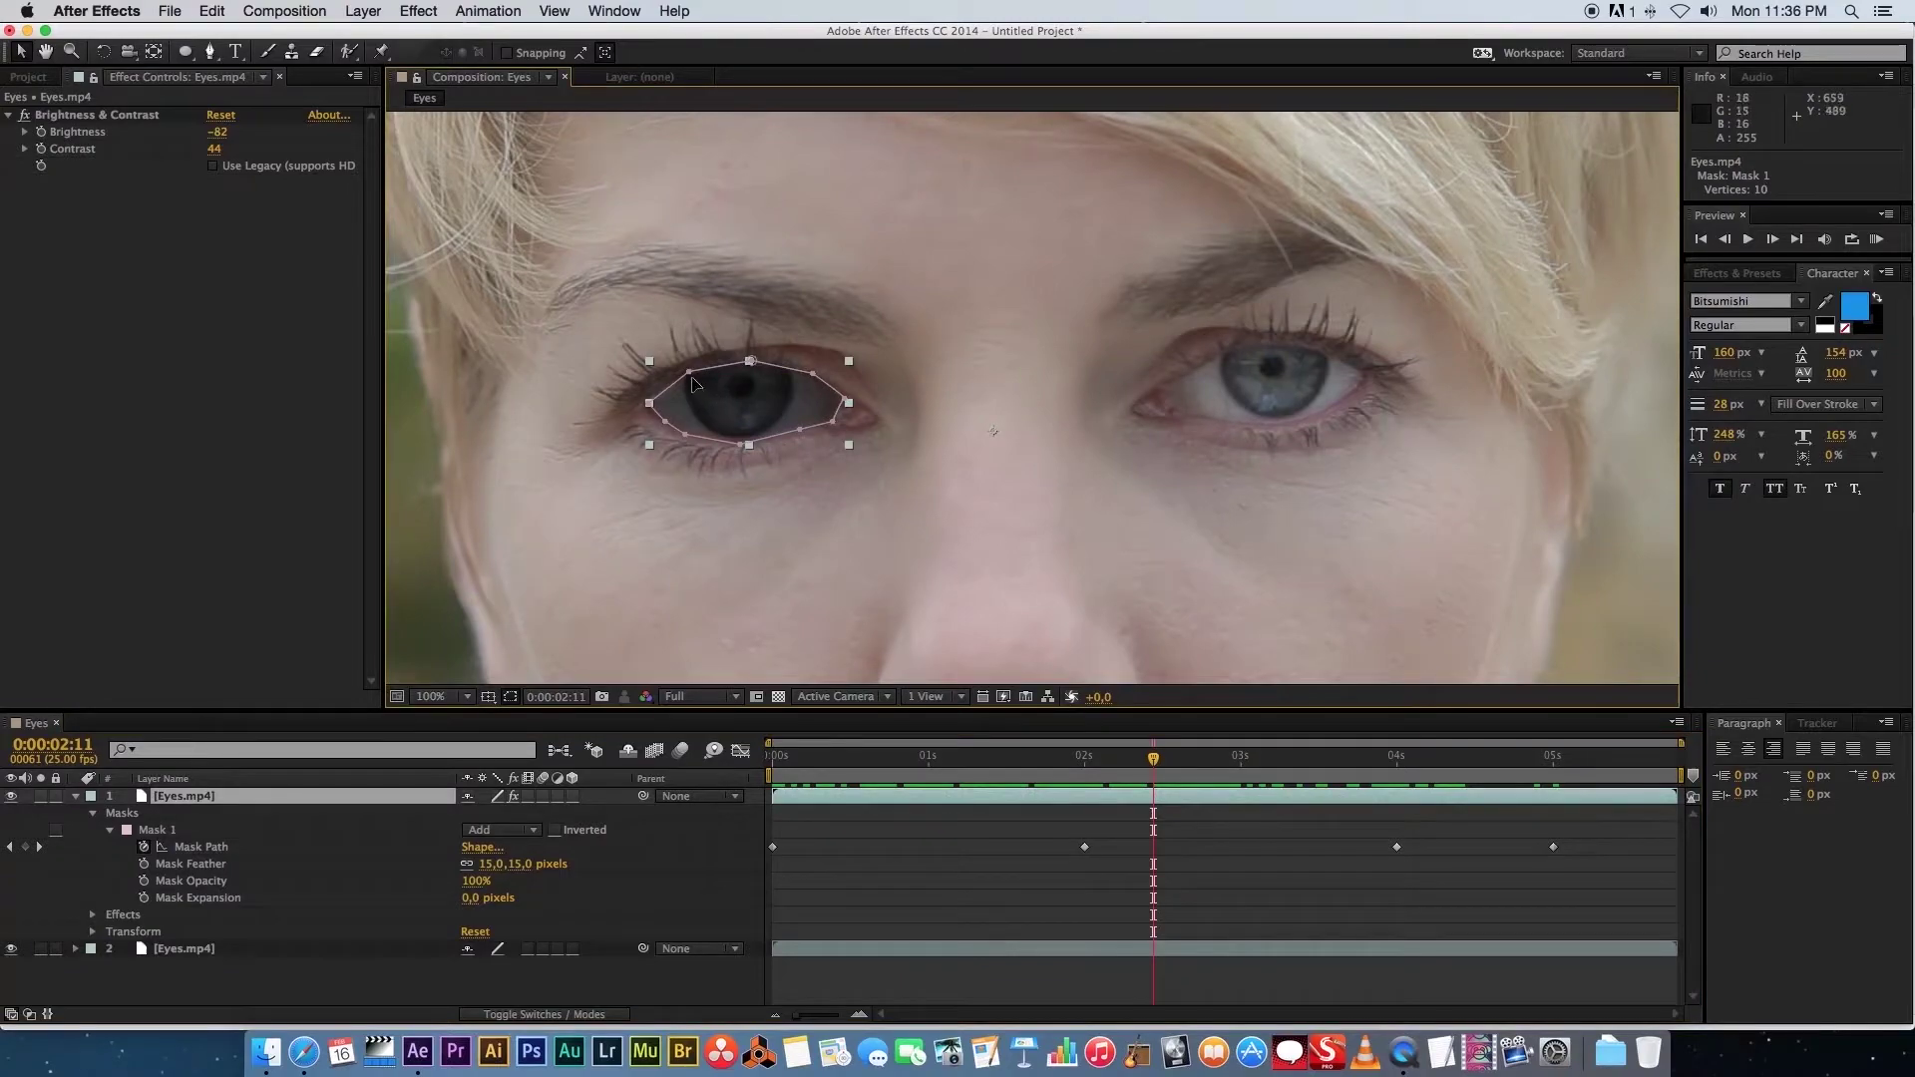
{"action": "double_click", "coordinate": [695, 379]}
{"action": "mouse_move", "coordinate": [691, 376]}
{"action": "left_mouse_down"}
{"action": "mouse_move", "coordinate": [701, 397]}
{"action": "mouse_move", "coordinate": [693, 367]}
{"action": "left_mouse_up"}
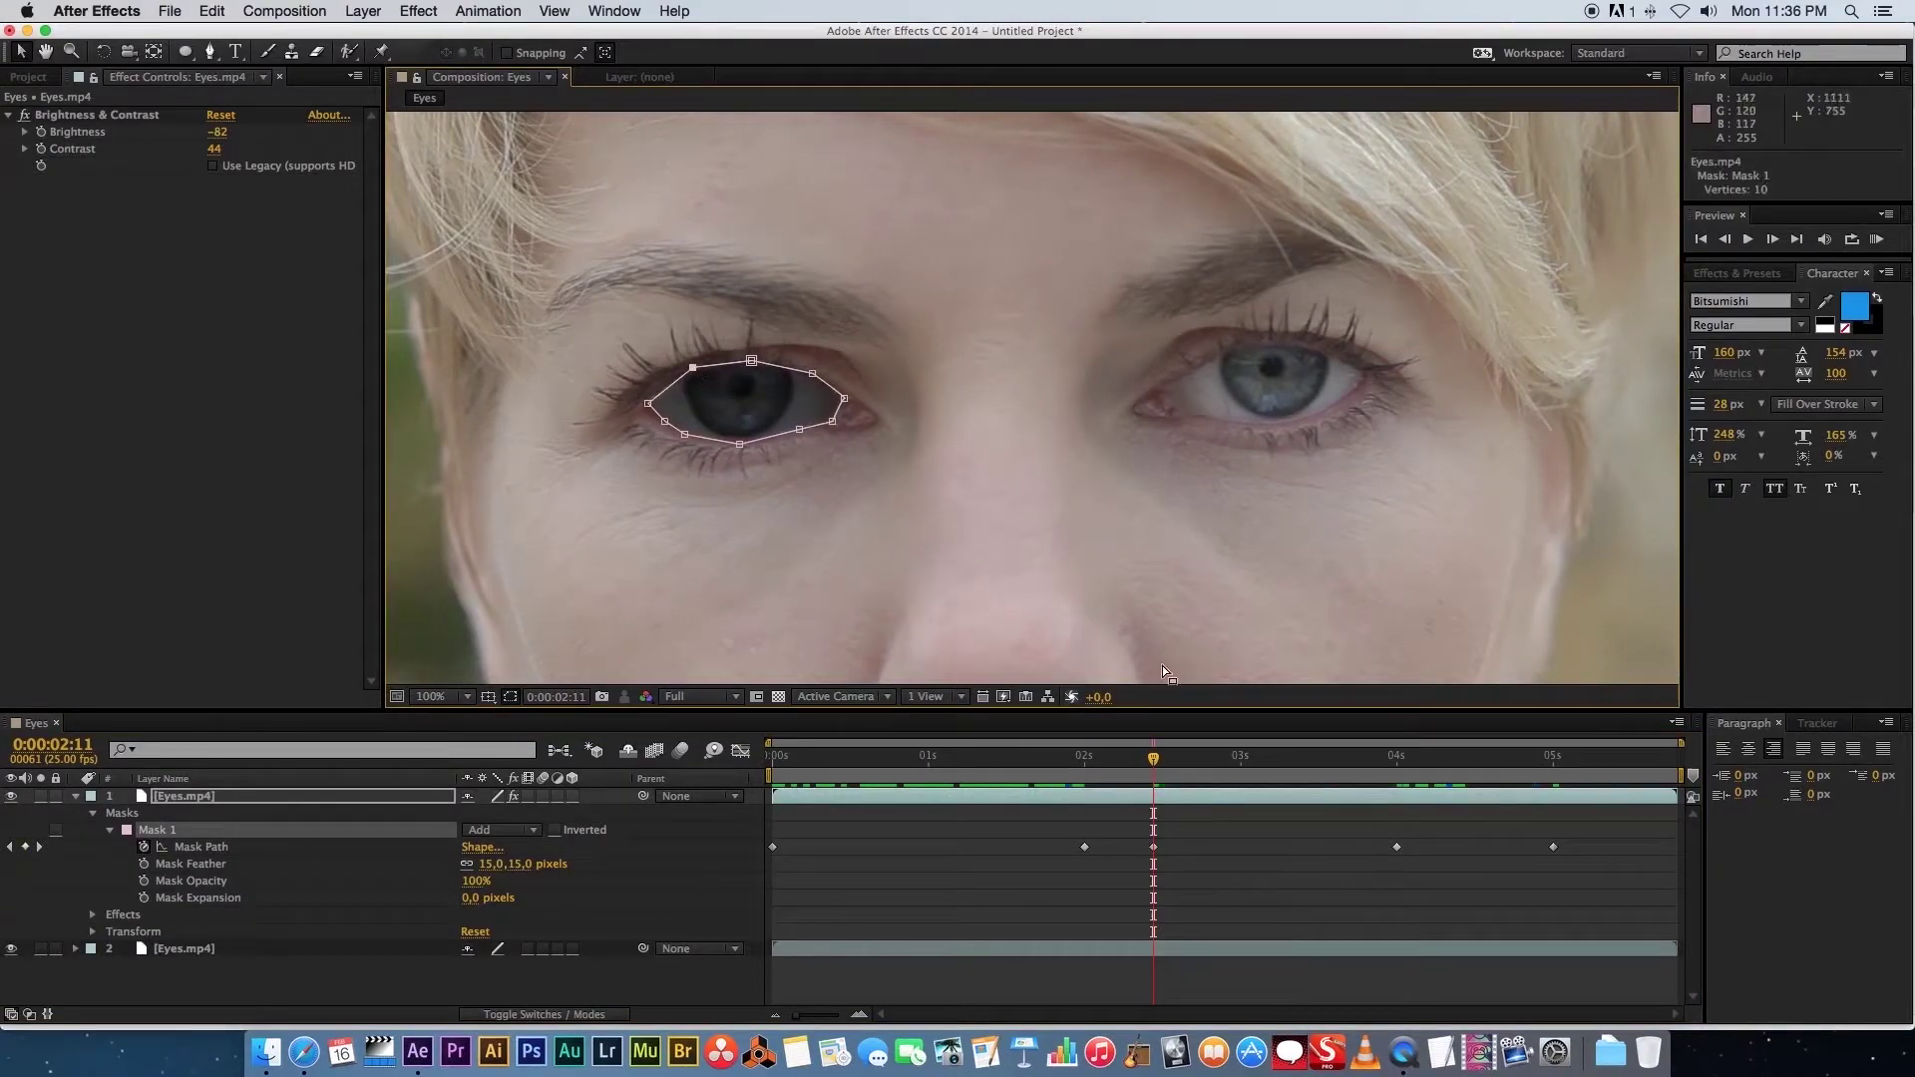
{"action": "key", "text": "Home"}
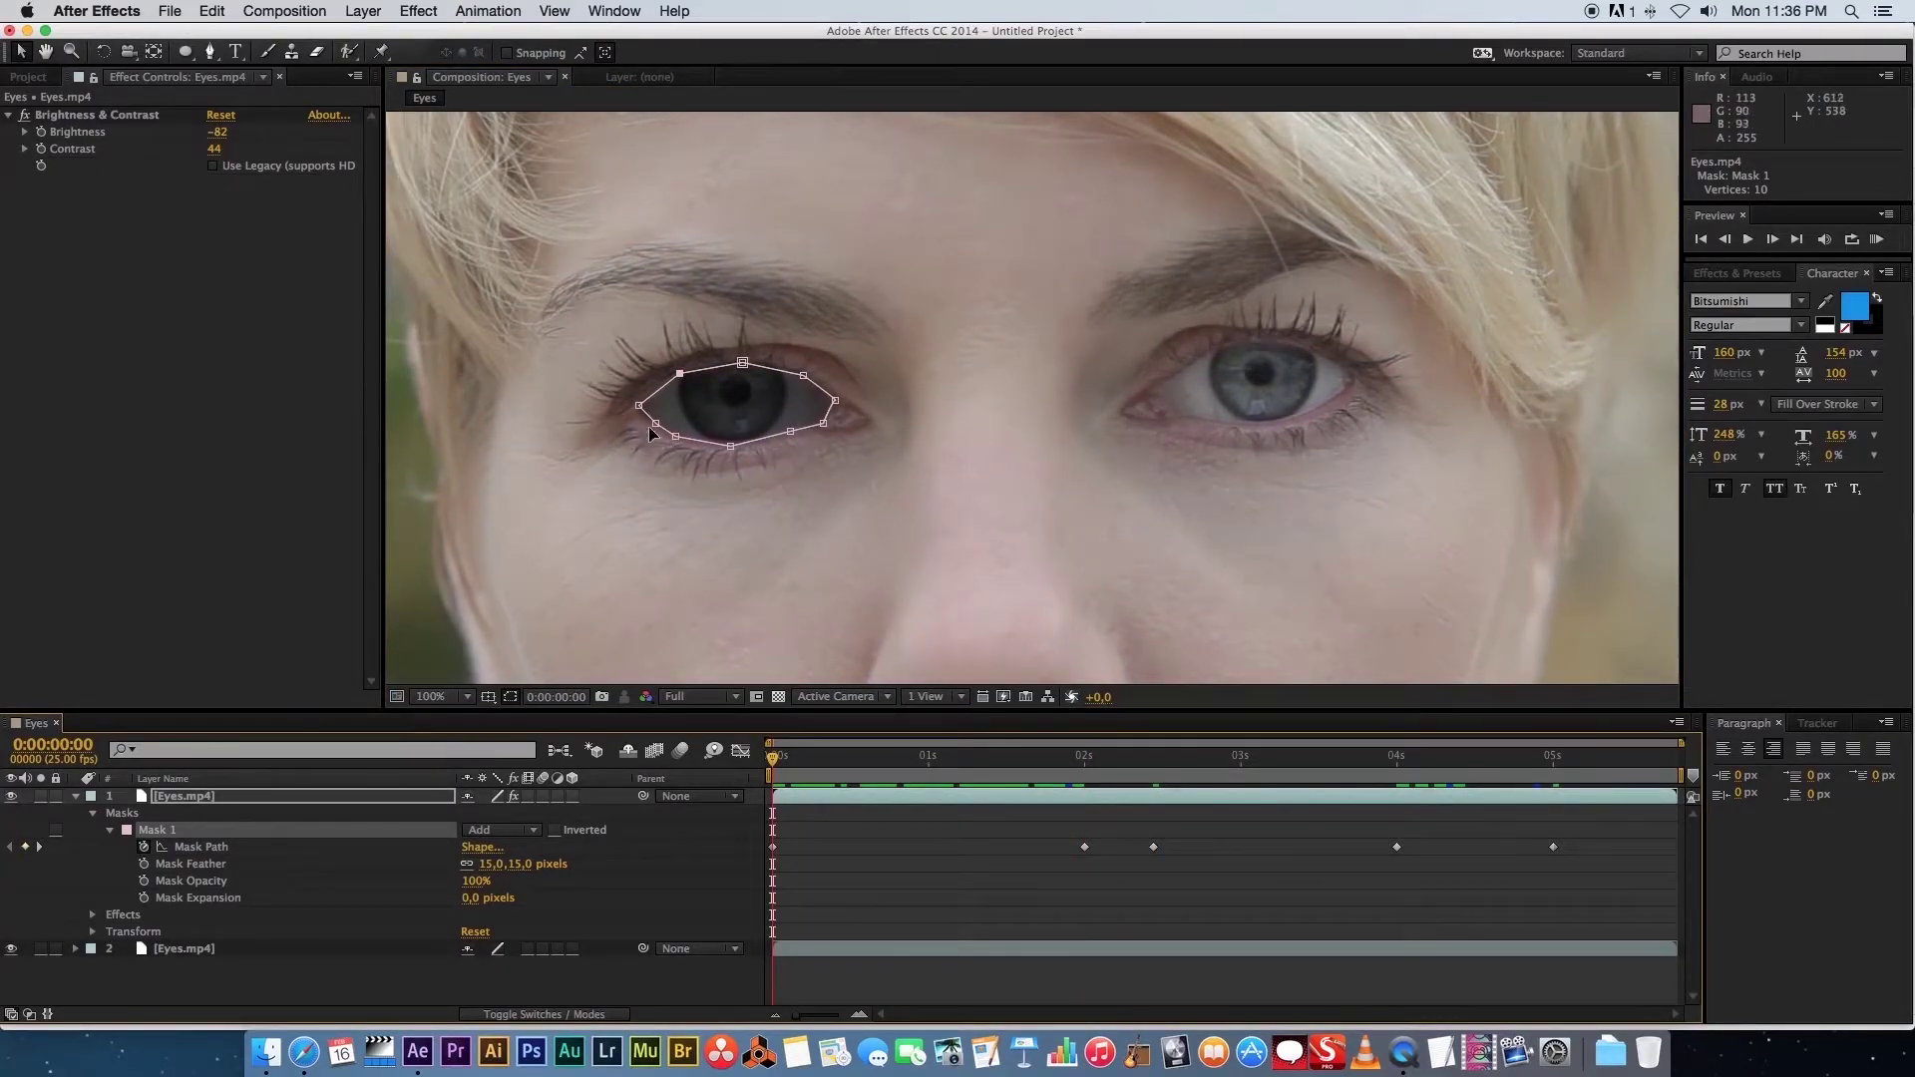
Adjust Mask 1's vertices to fit the left eye outline at one second
{"action": "left_click_drag", "start_coordinate": [827, 763], "coordinate": [923, 731]}
{"action": "left_click", "coordinate": [679, 440]}
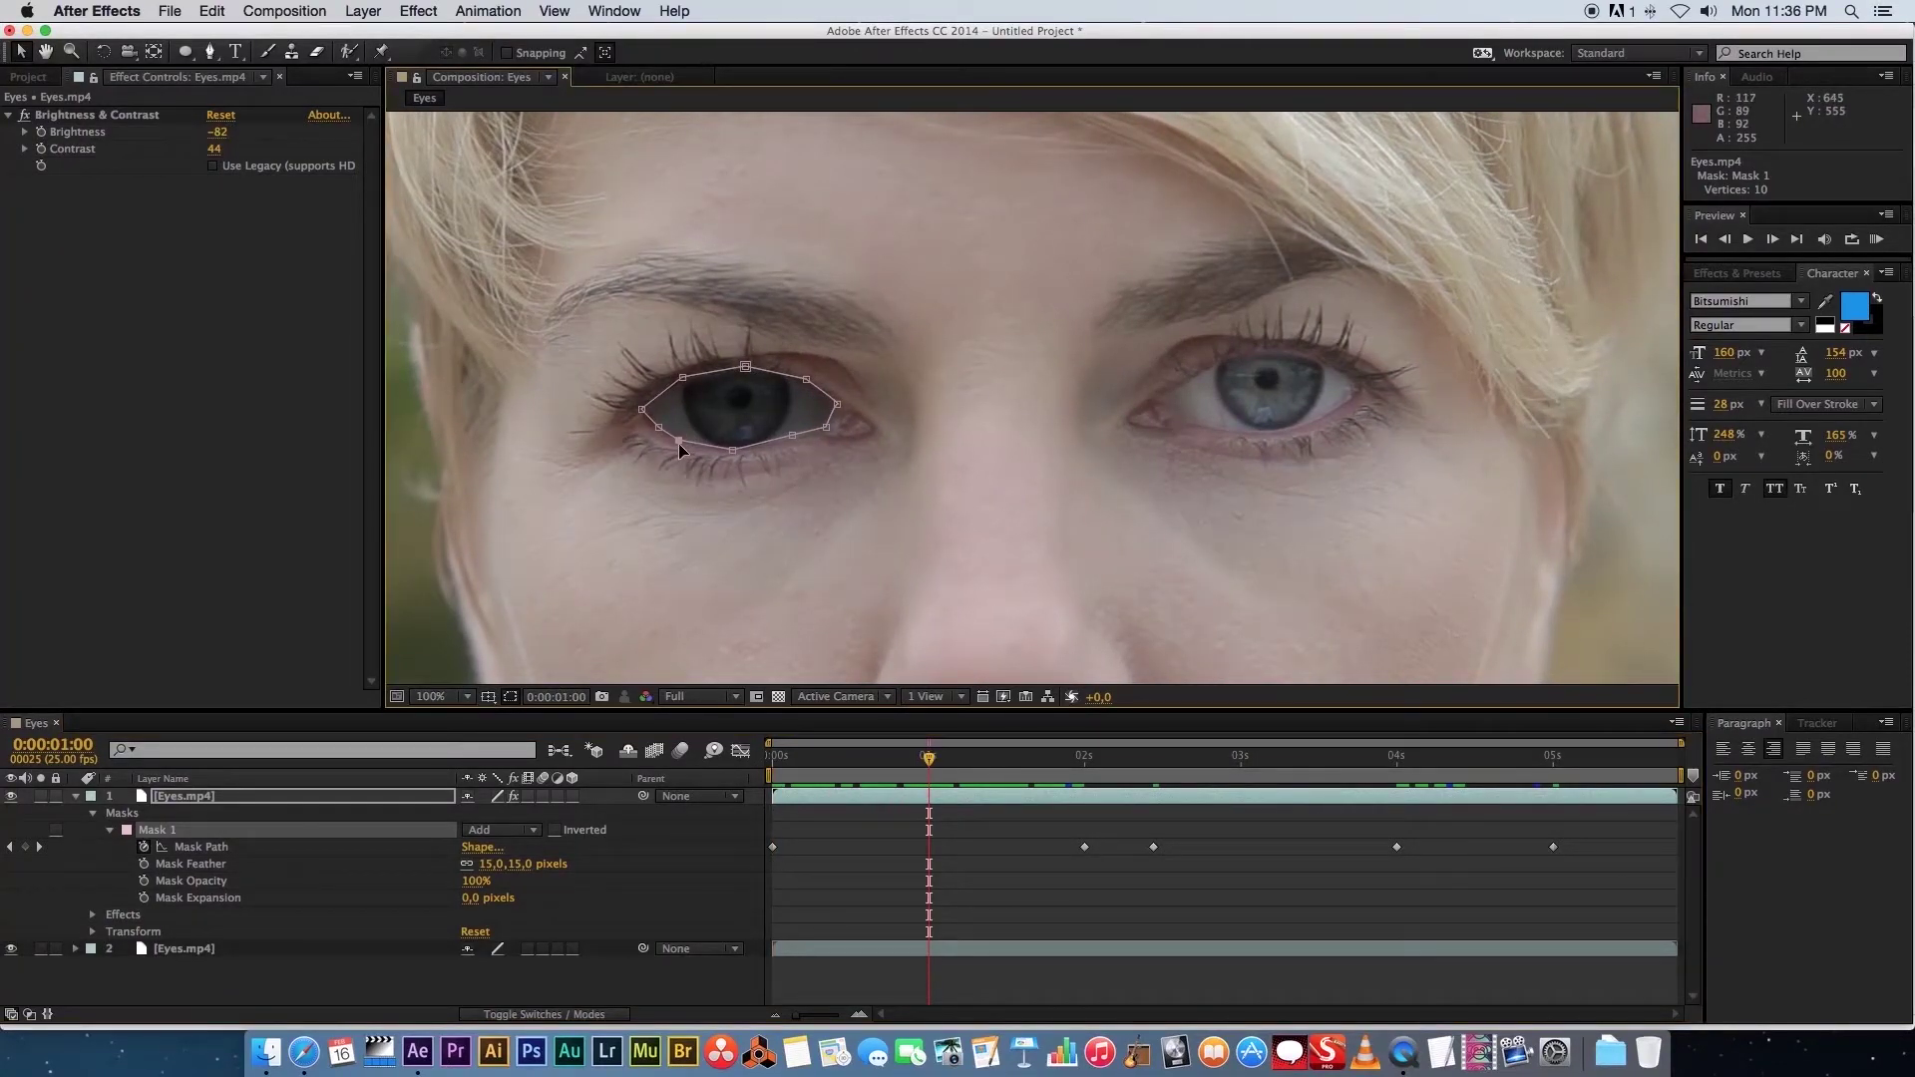
{"action": "left_click_drag", "start_coordinate": [679, 445], "coordinate": [647, 413]}
{"action": "left_click_drag", "start_coordinate": [682, 378], "coordinate": [806, 385]}
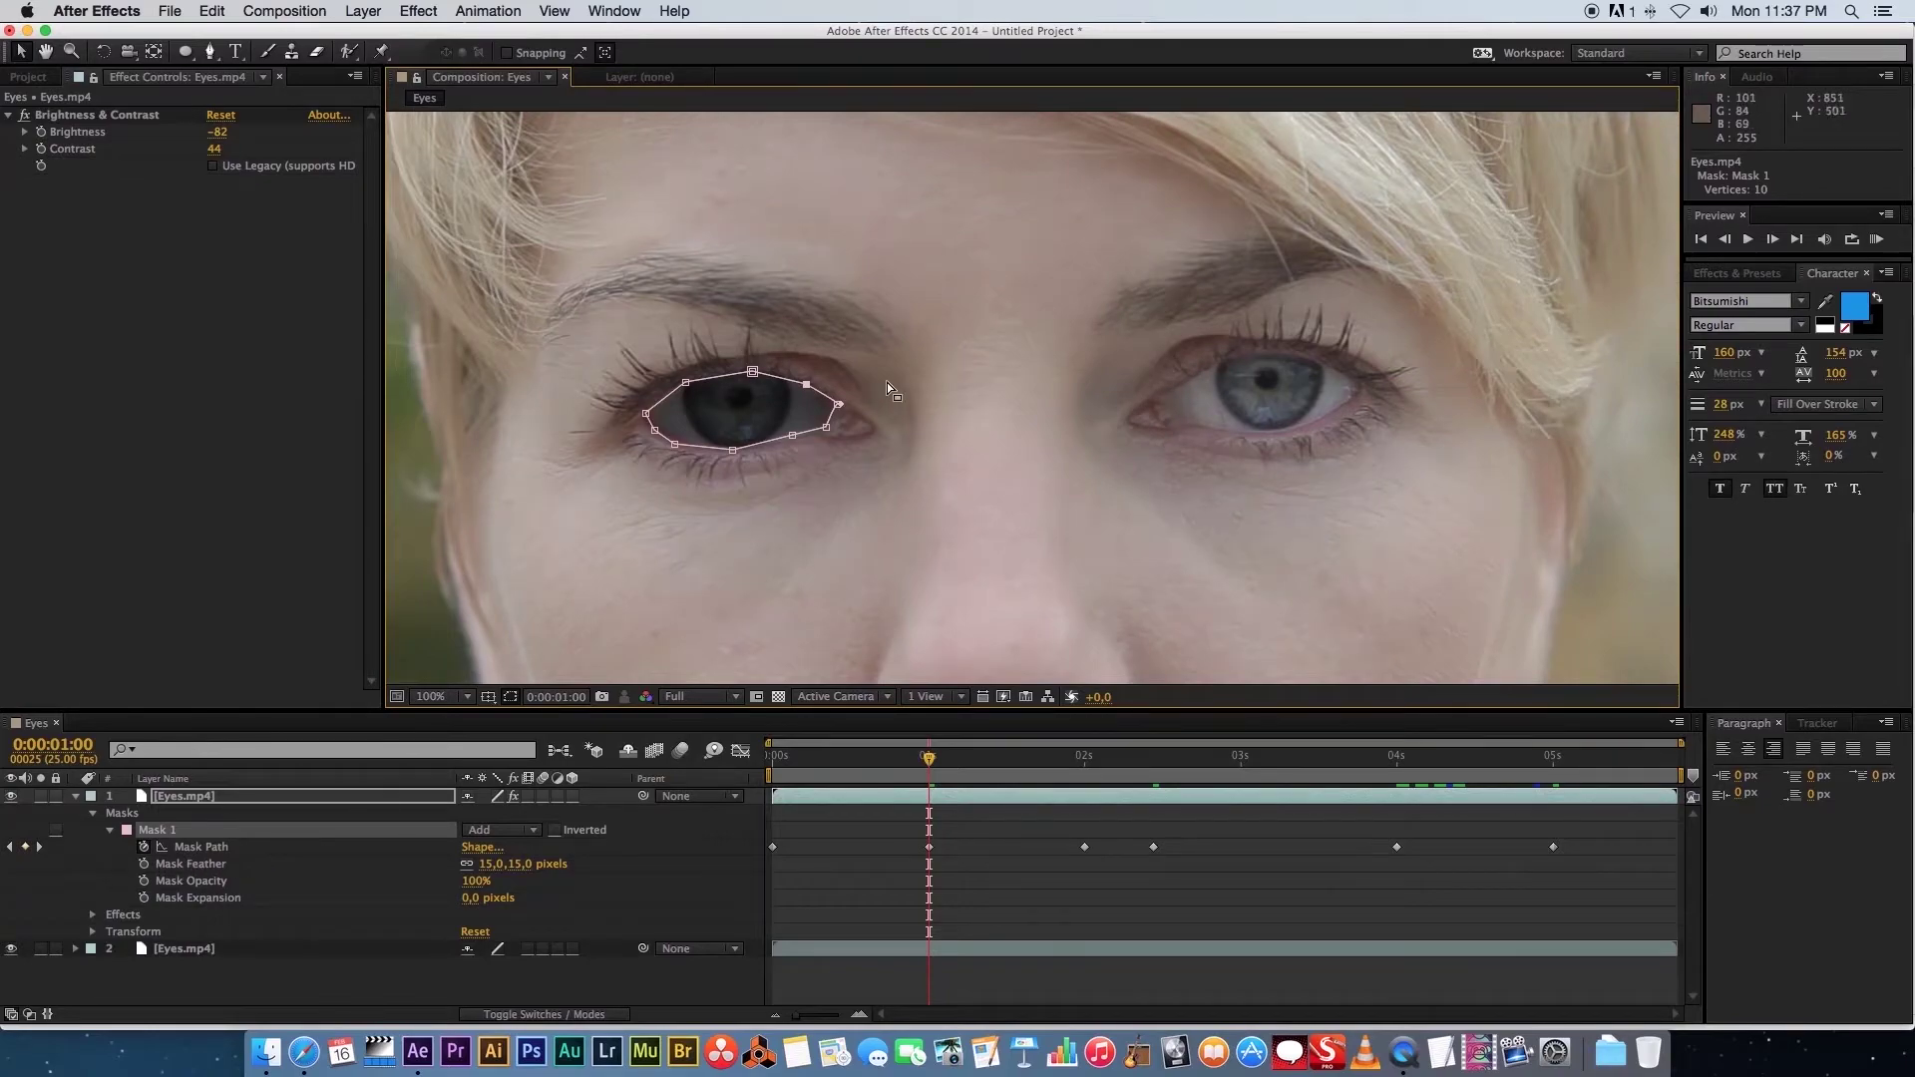
{"action": "left_click_drag", "start_coordinate": [839, 405], "coordinate": [733, 454]}
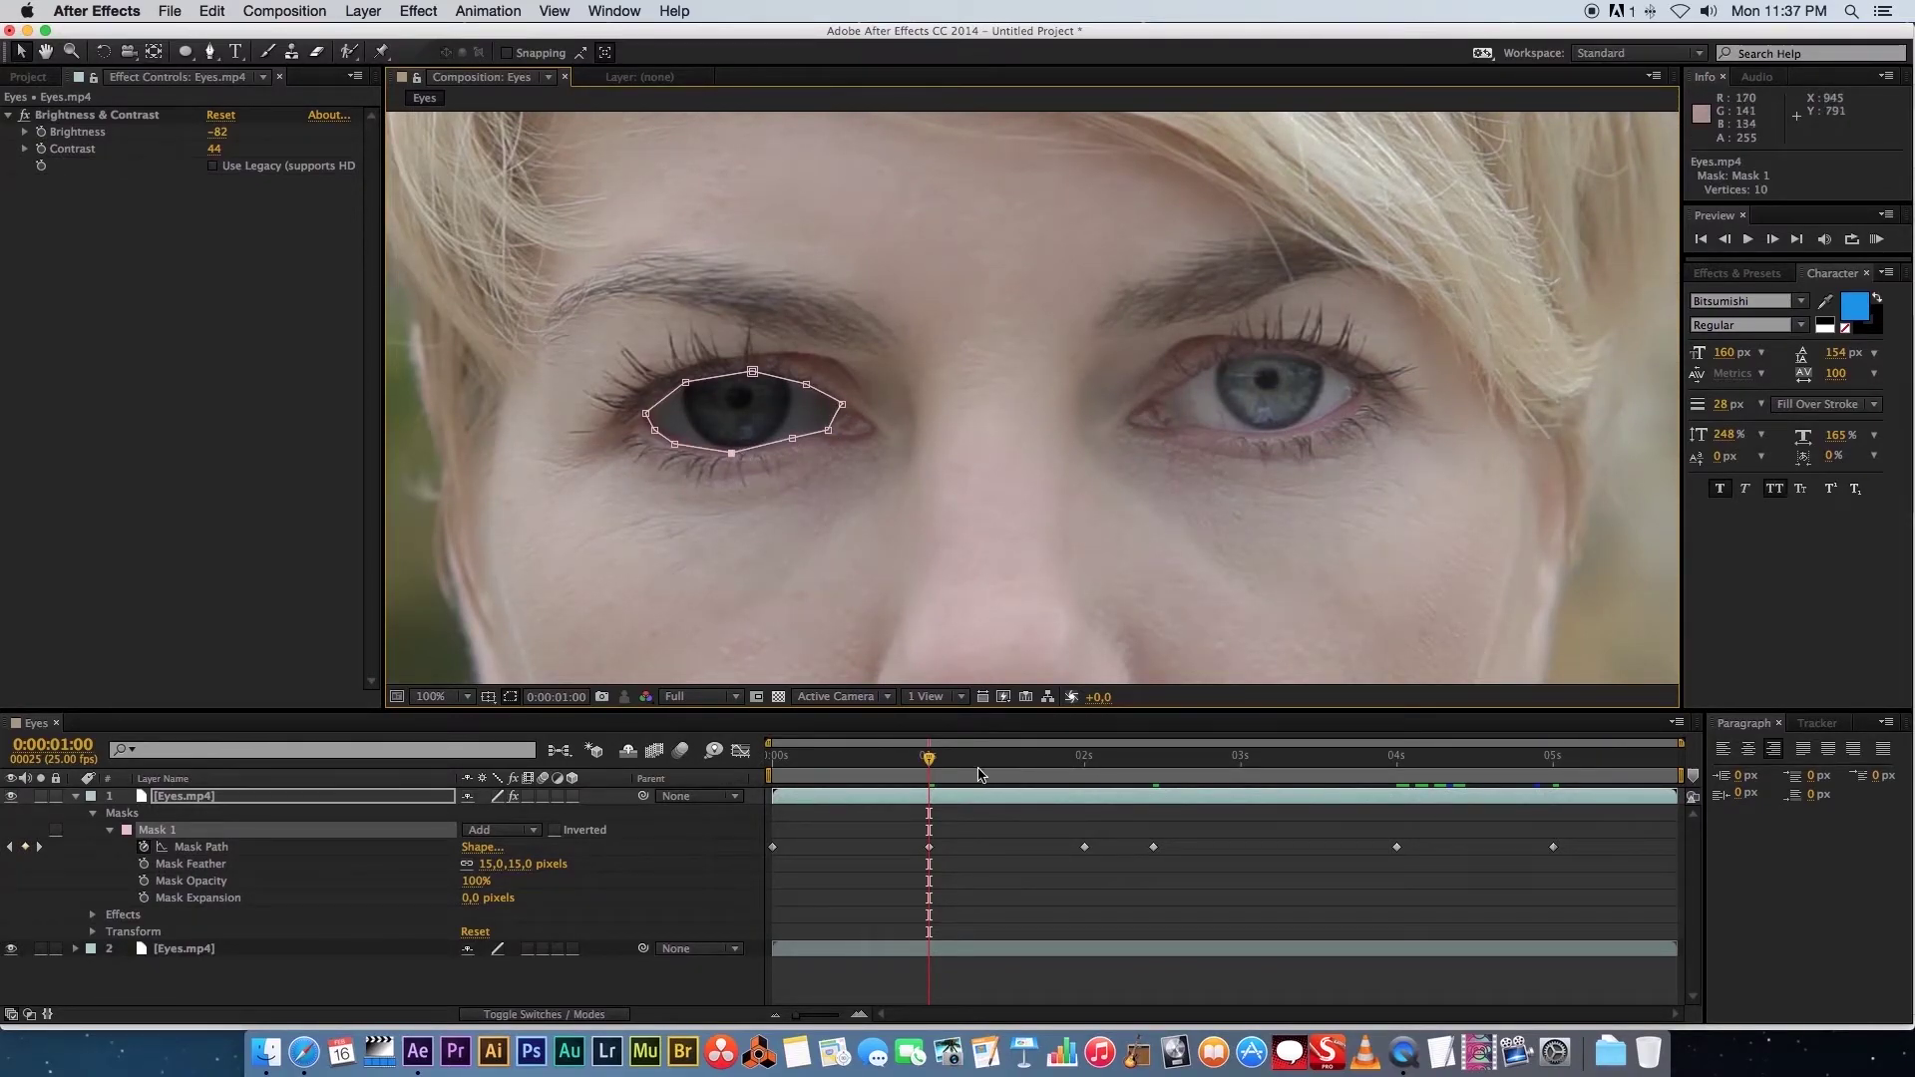
Refine Mask 1's vertices at 2s and 2:11 to hug the eye outline
{"action": "left_click", "coordinate": [1082, 764]}
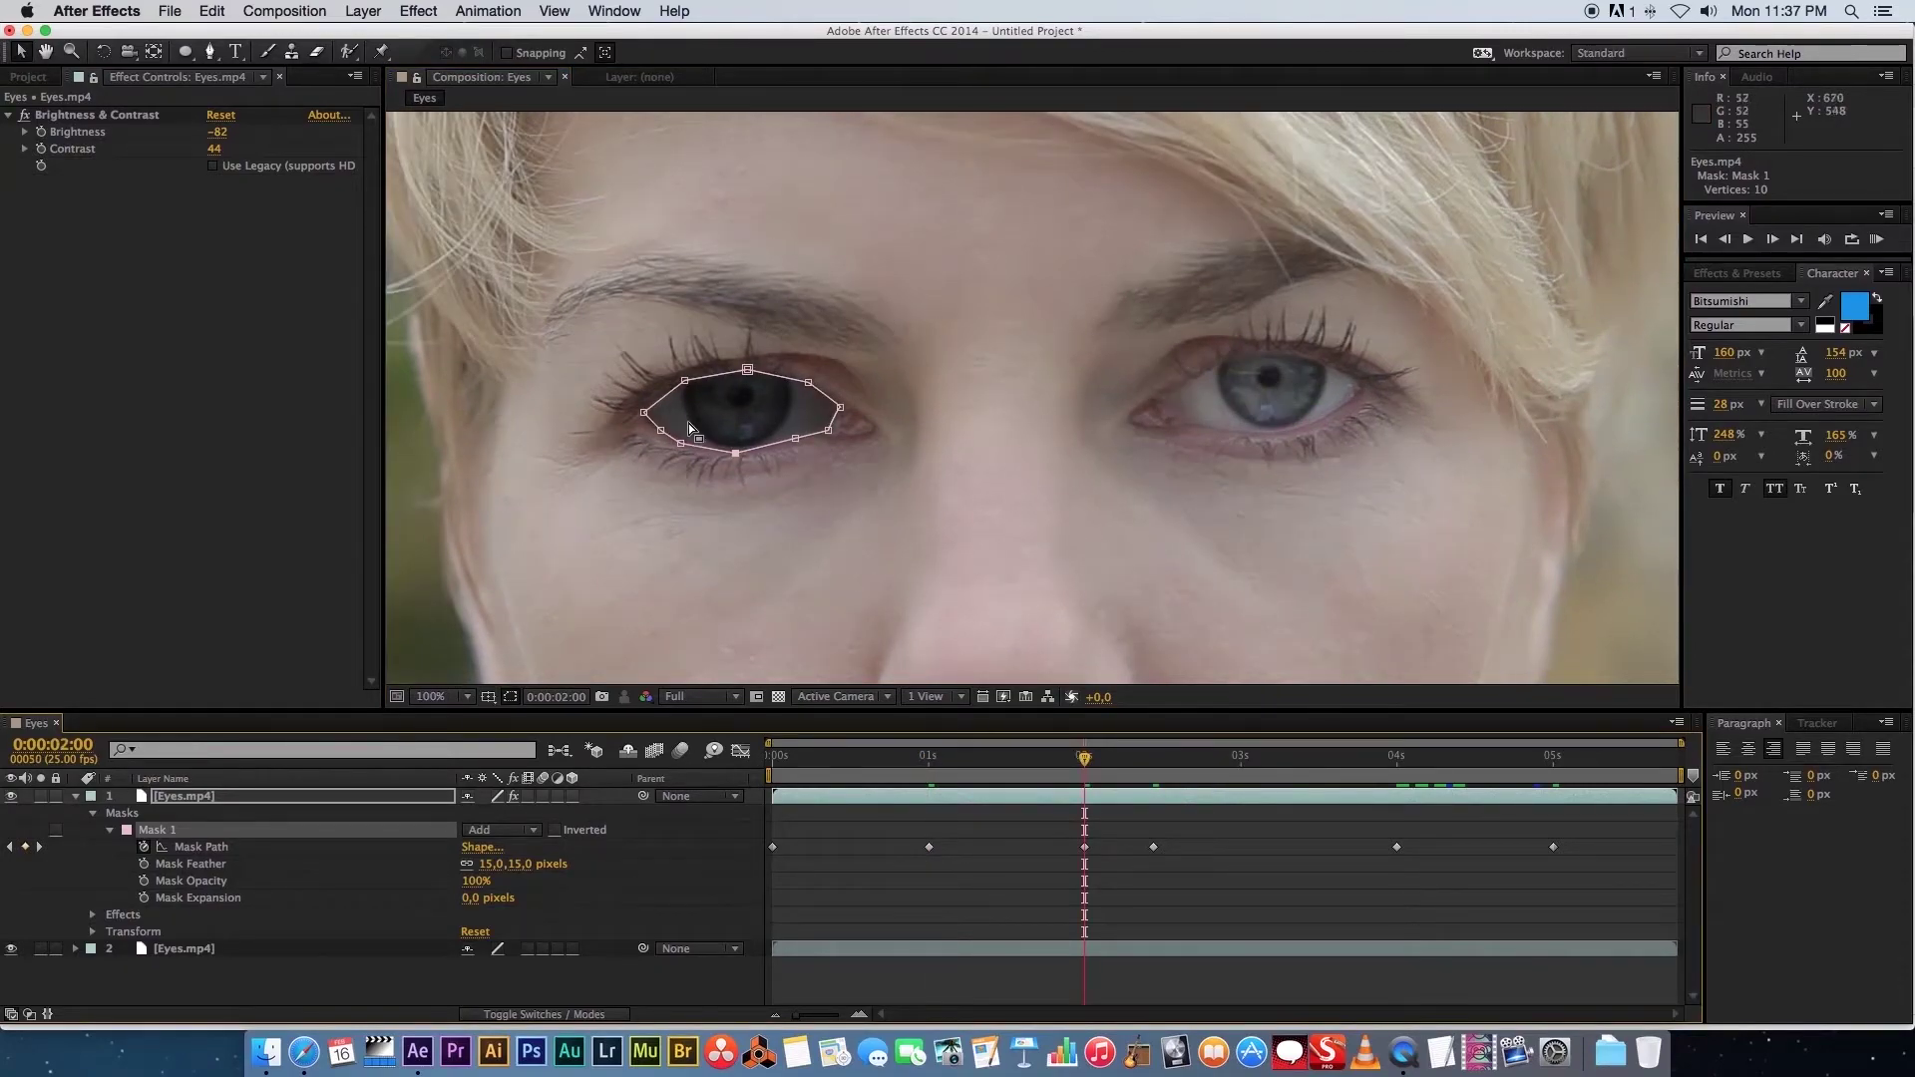
{"action": "left_click_drag", "start_coordinate": [682, 444], "coordinate": [804, 380]}
{"action": "left_click", "coordinate": [841, 406]}
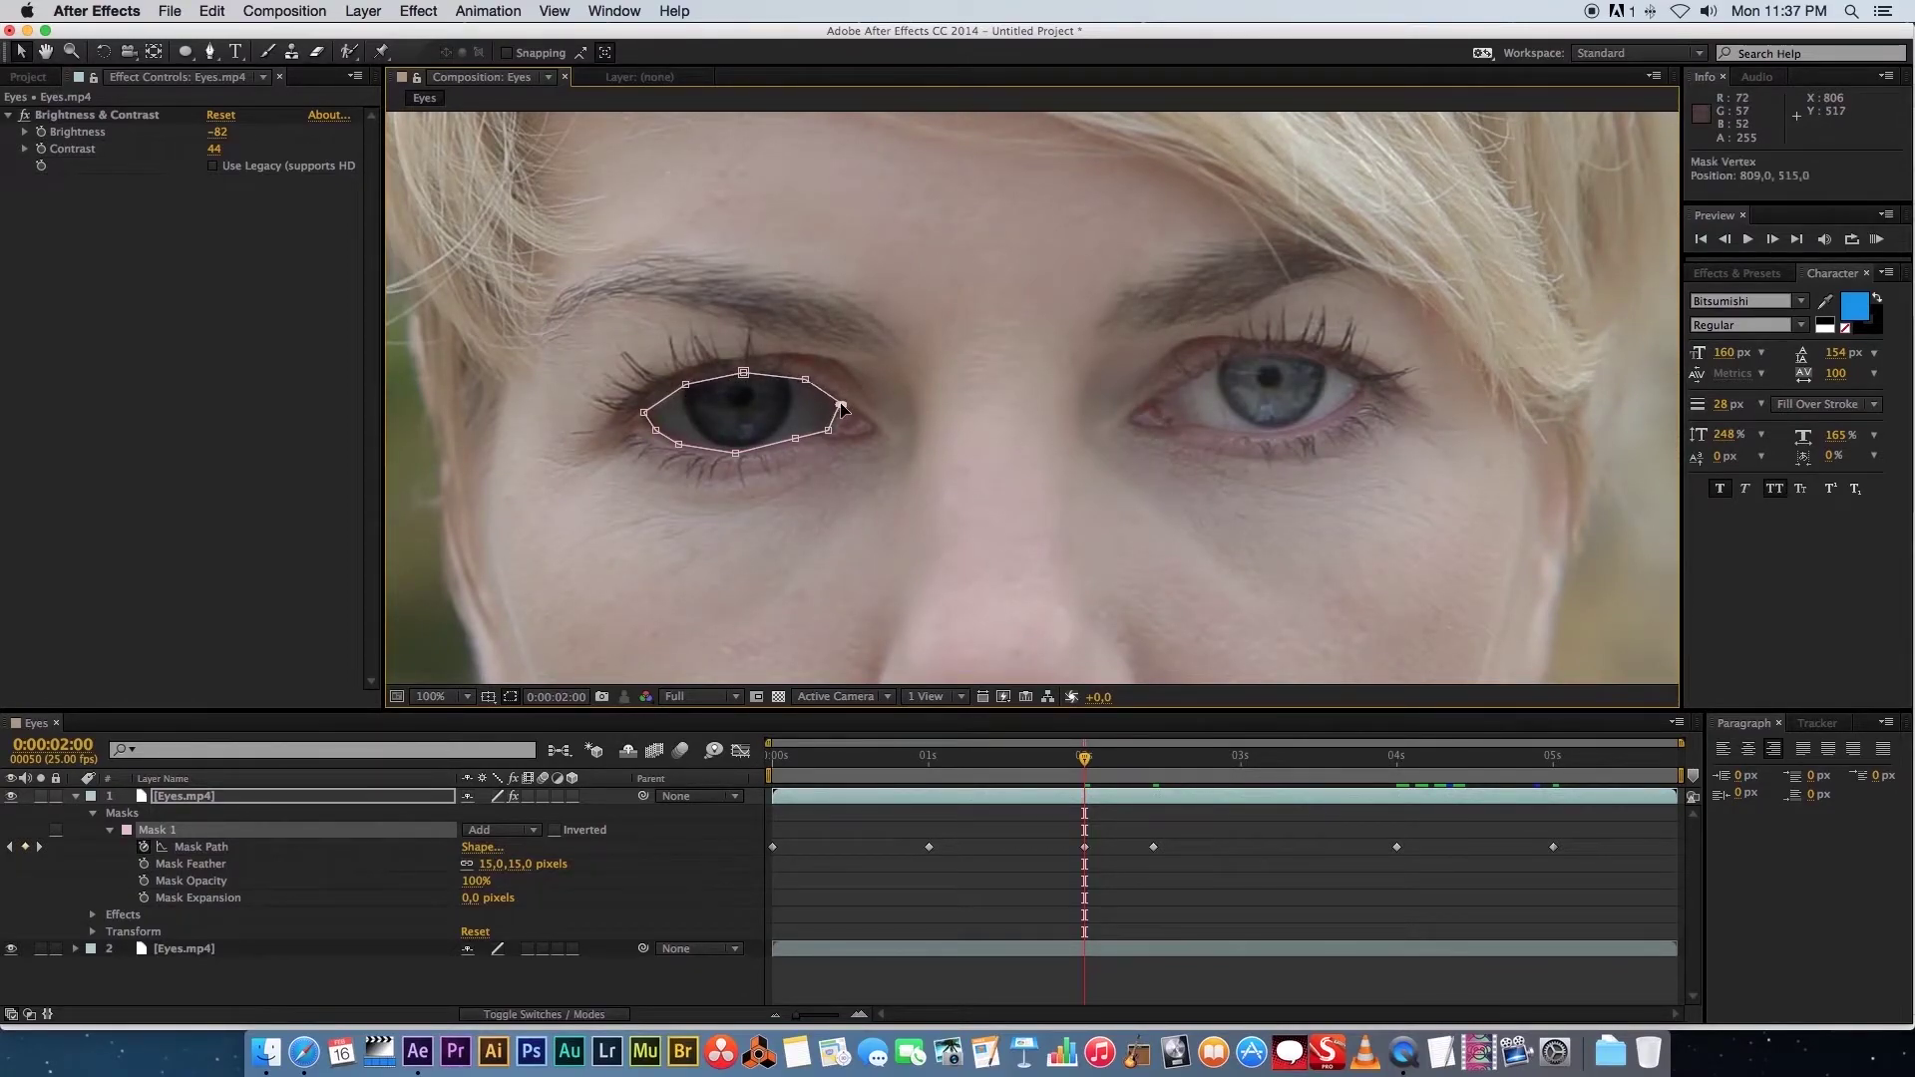
{"action": "left_click", "coordinate": [1154, 760]}
{"action": "left_click", "coordinate": [799, 430]}
{"action": "left_click", "coordinate": [843, 400]}
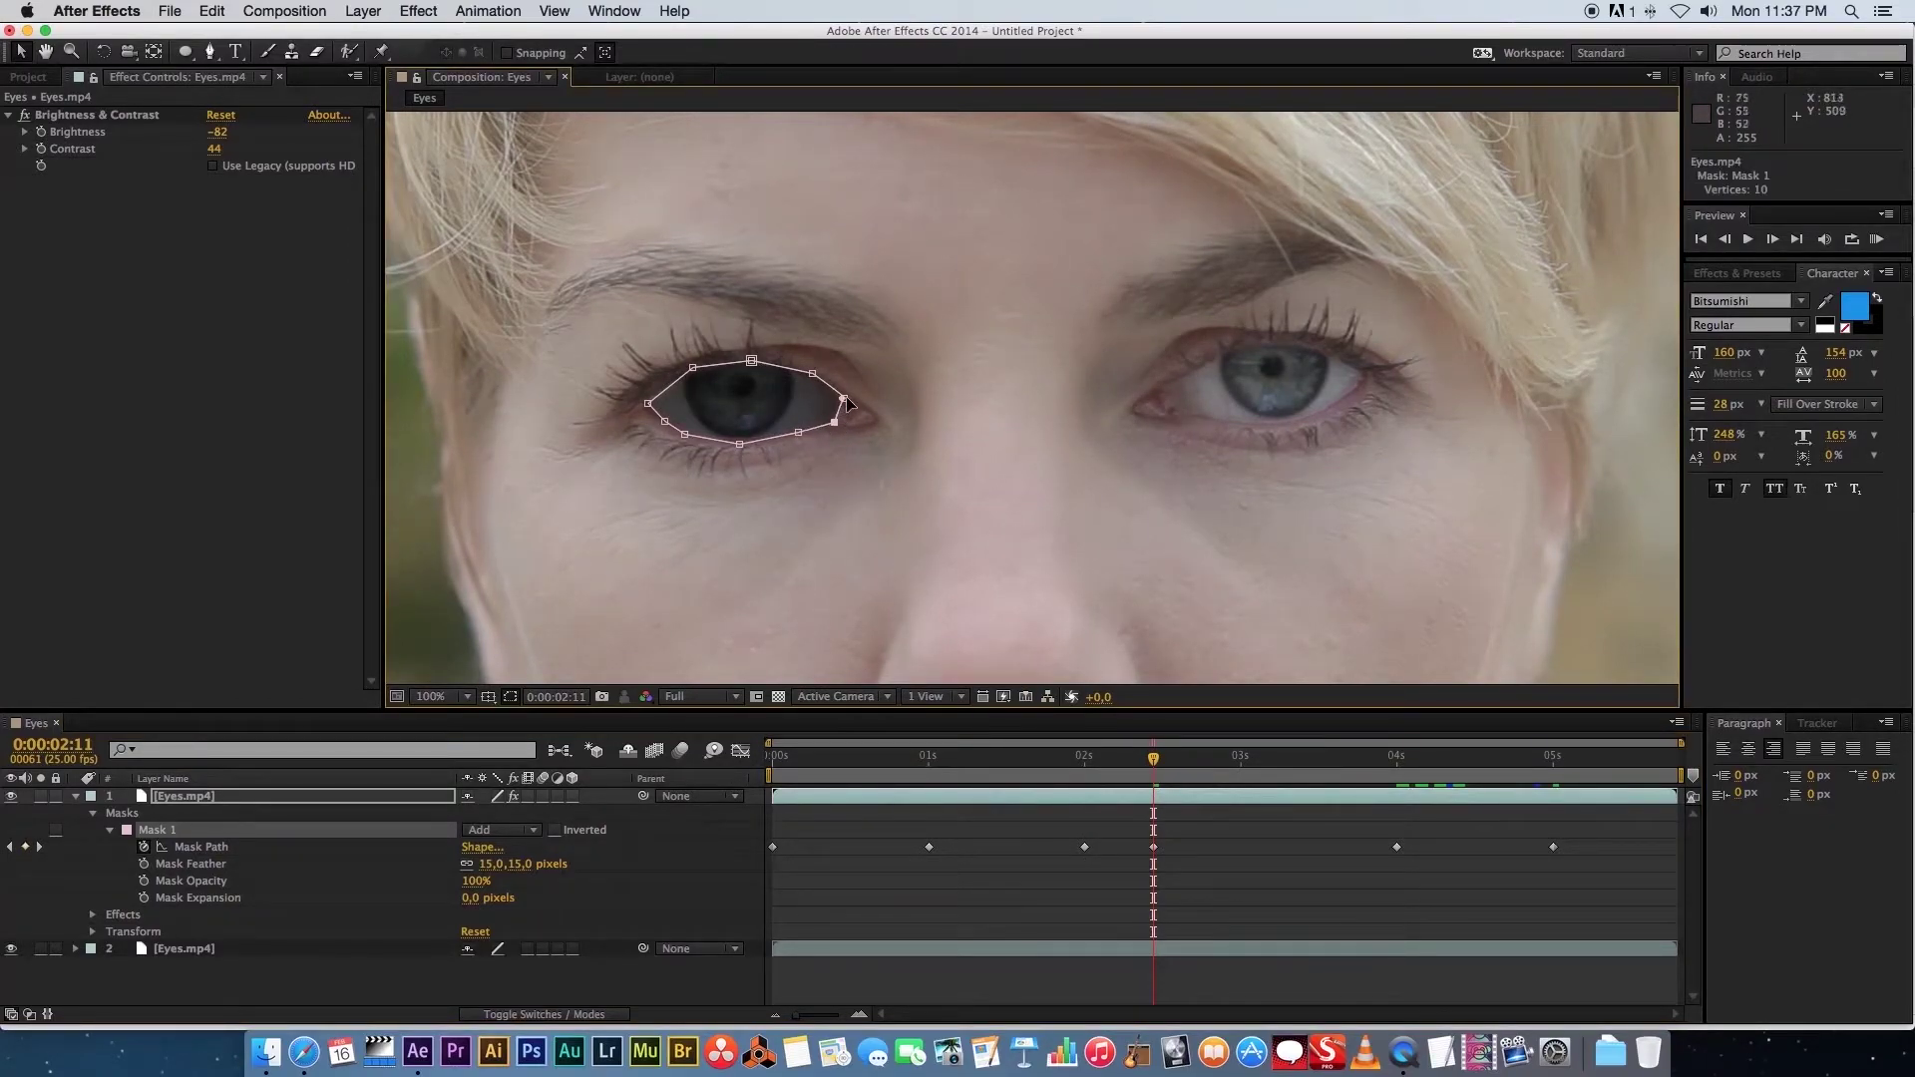
{"action": "left_click", "coordinate": [813, 375]}
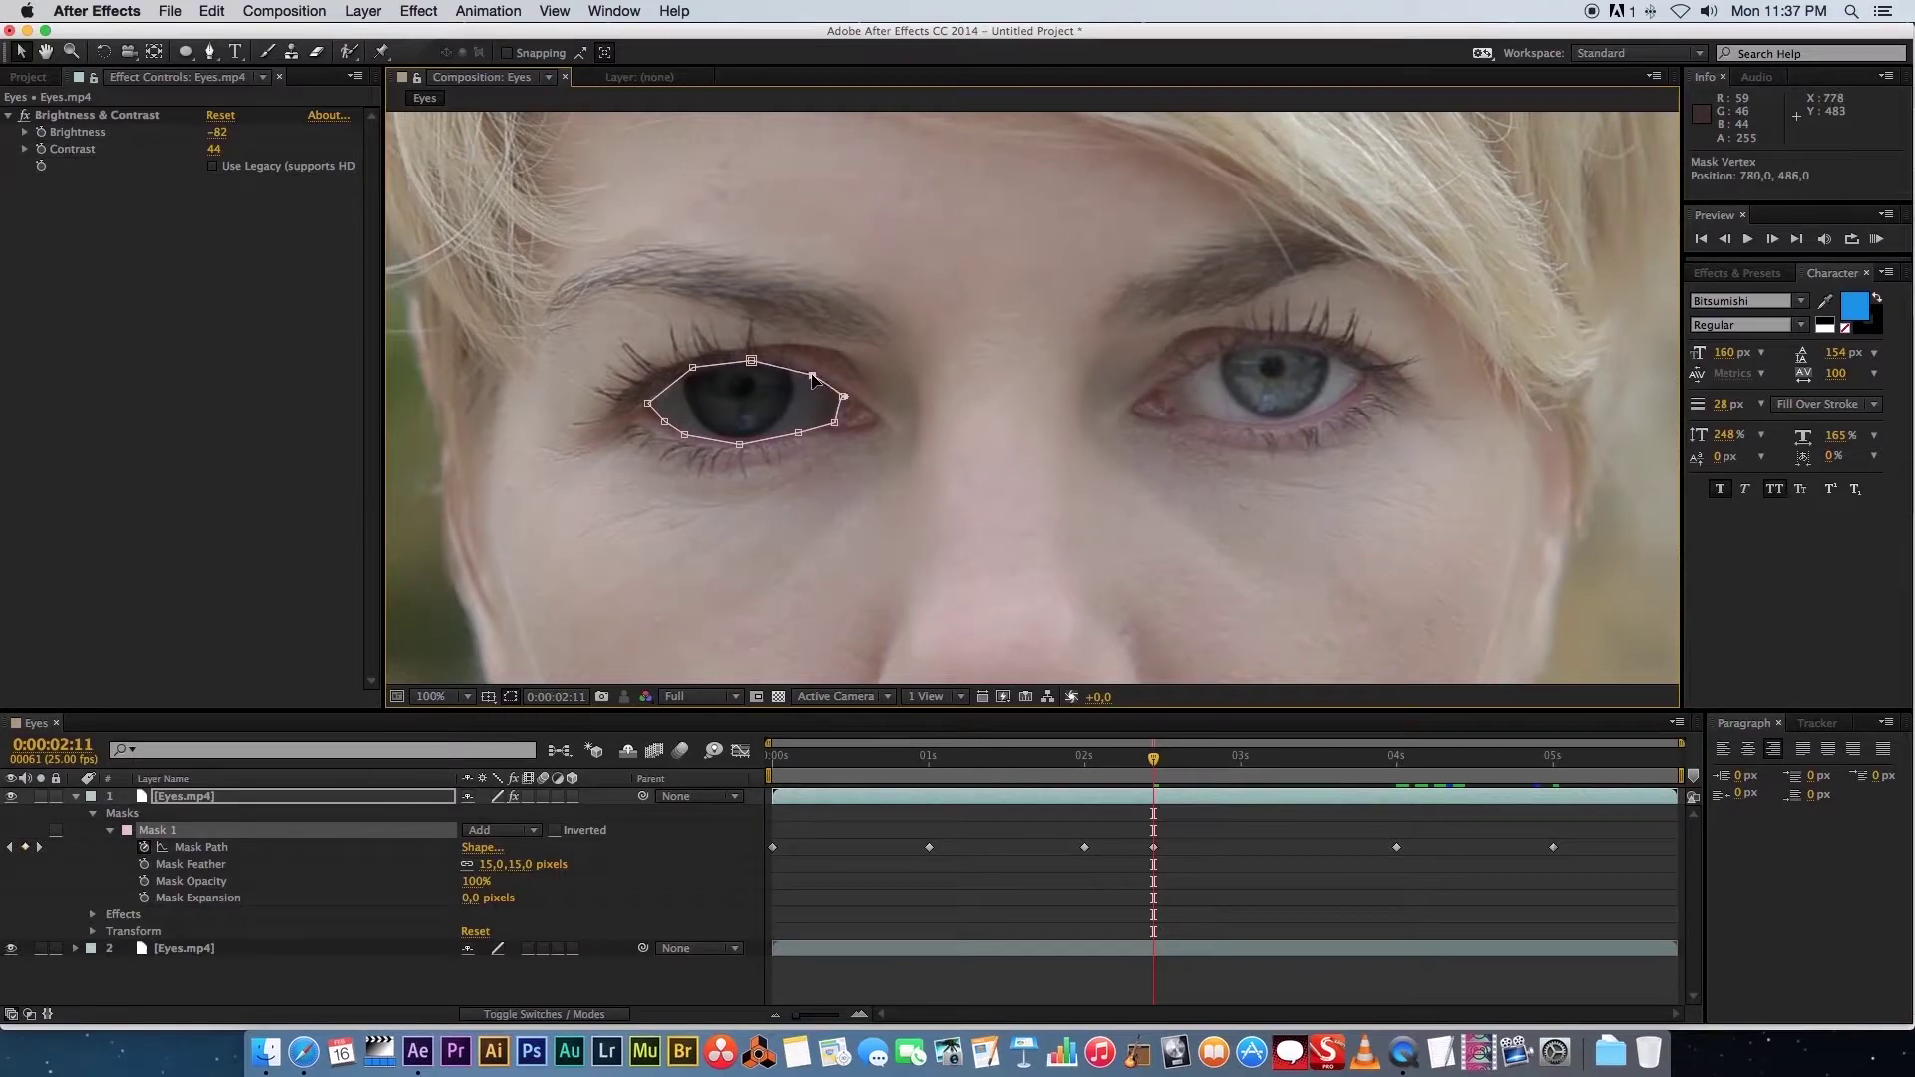
Adjust a mask point at three seconds and RAM preview the result
{"action": "left_click", "coordinate": [1239, 758]}
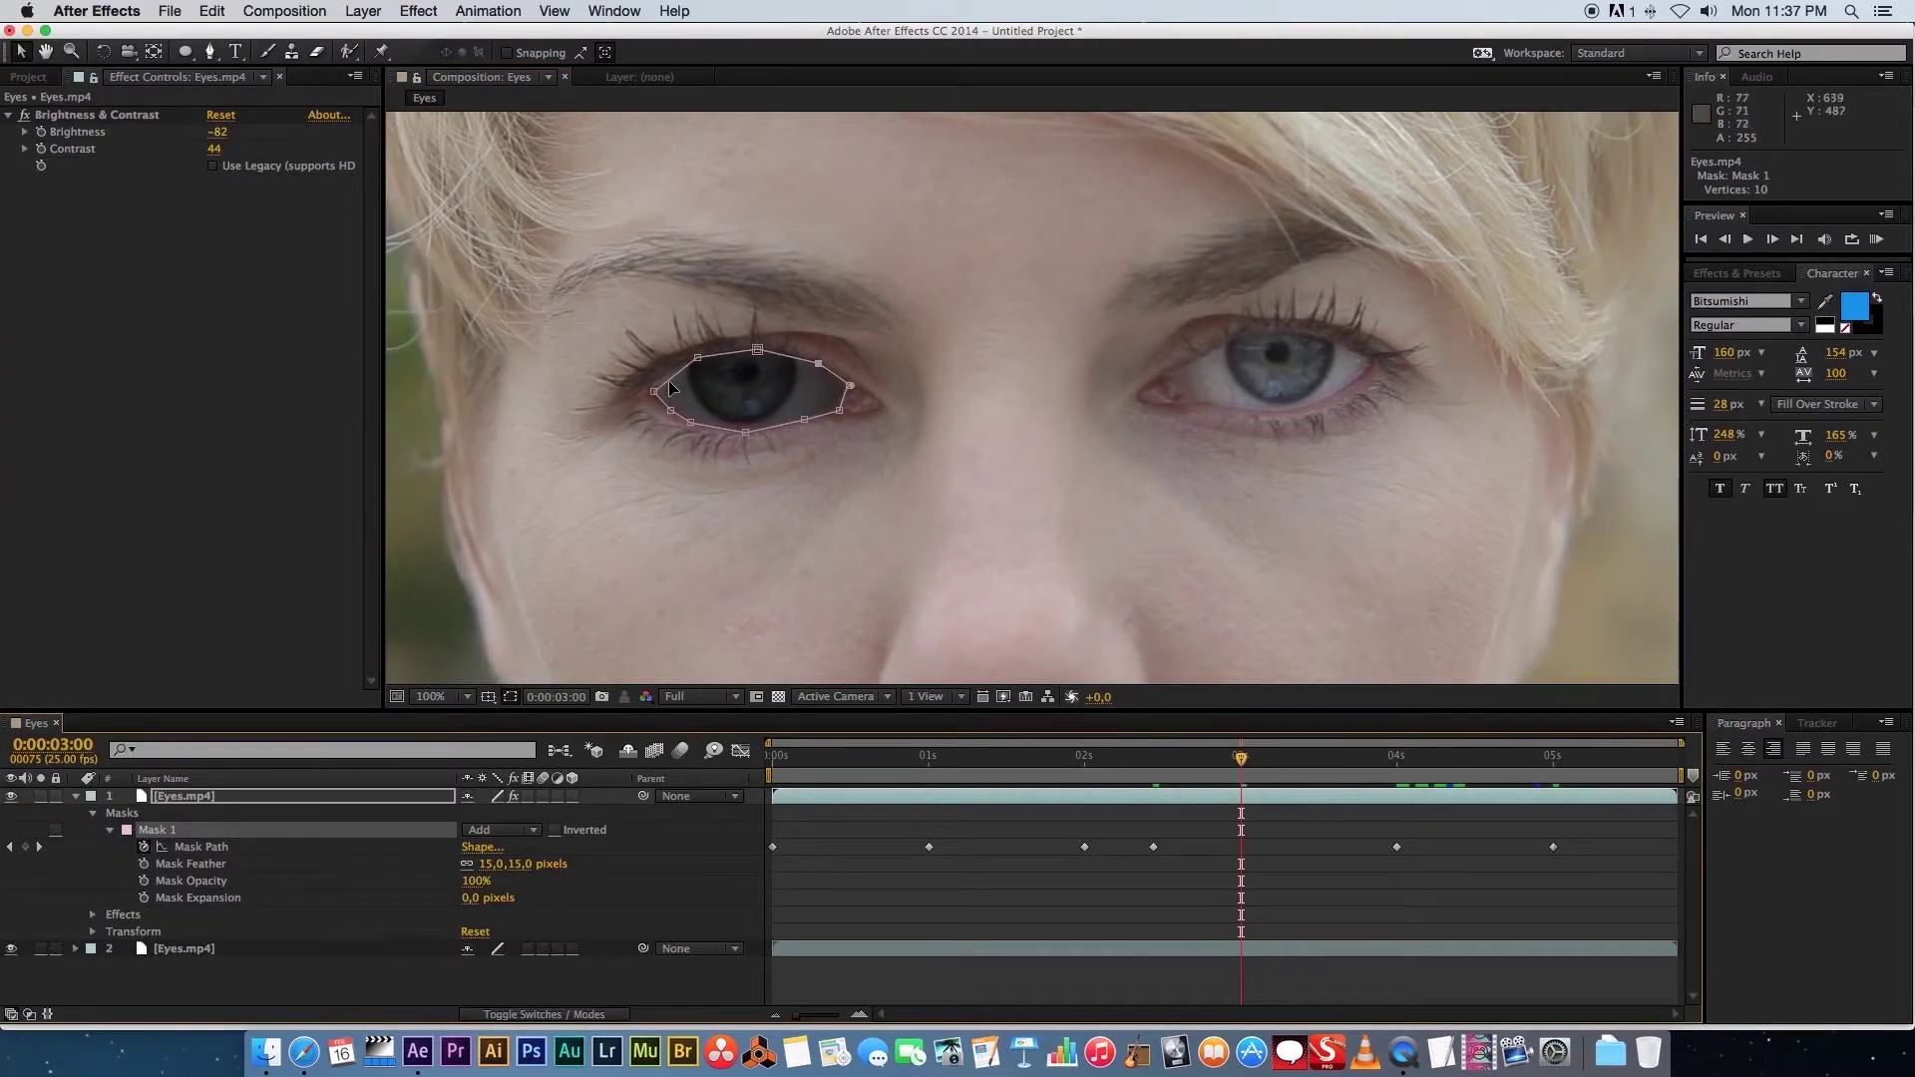
{"action": "left_click", "coordinate": [649, 391]}
{"action": "key", "text": "KP_0"}
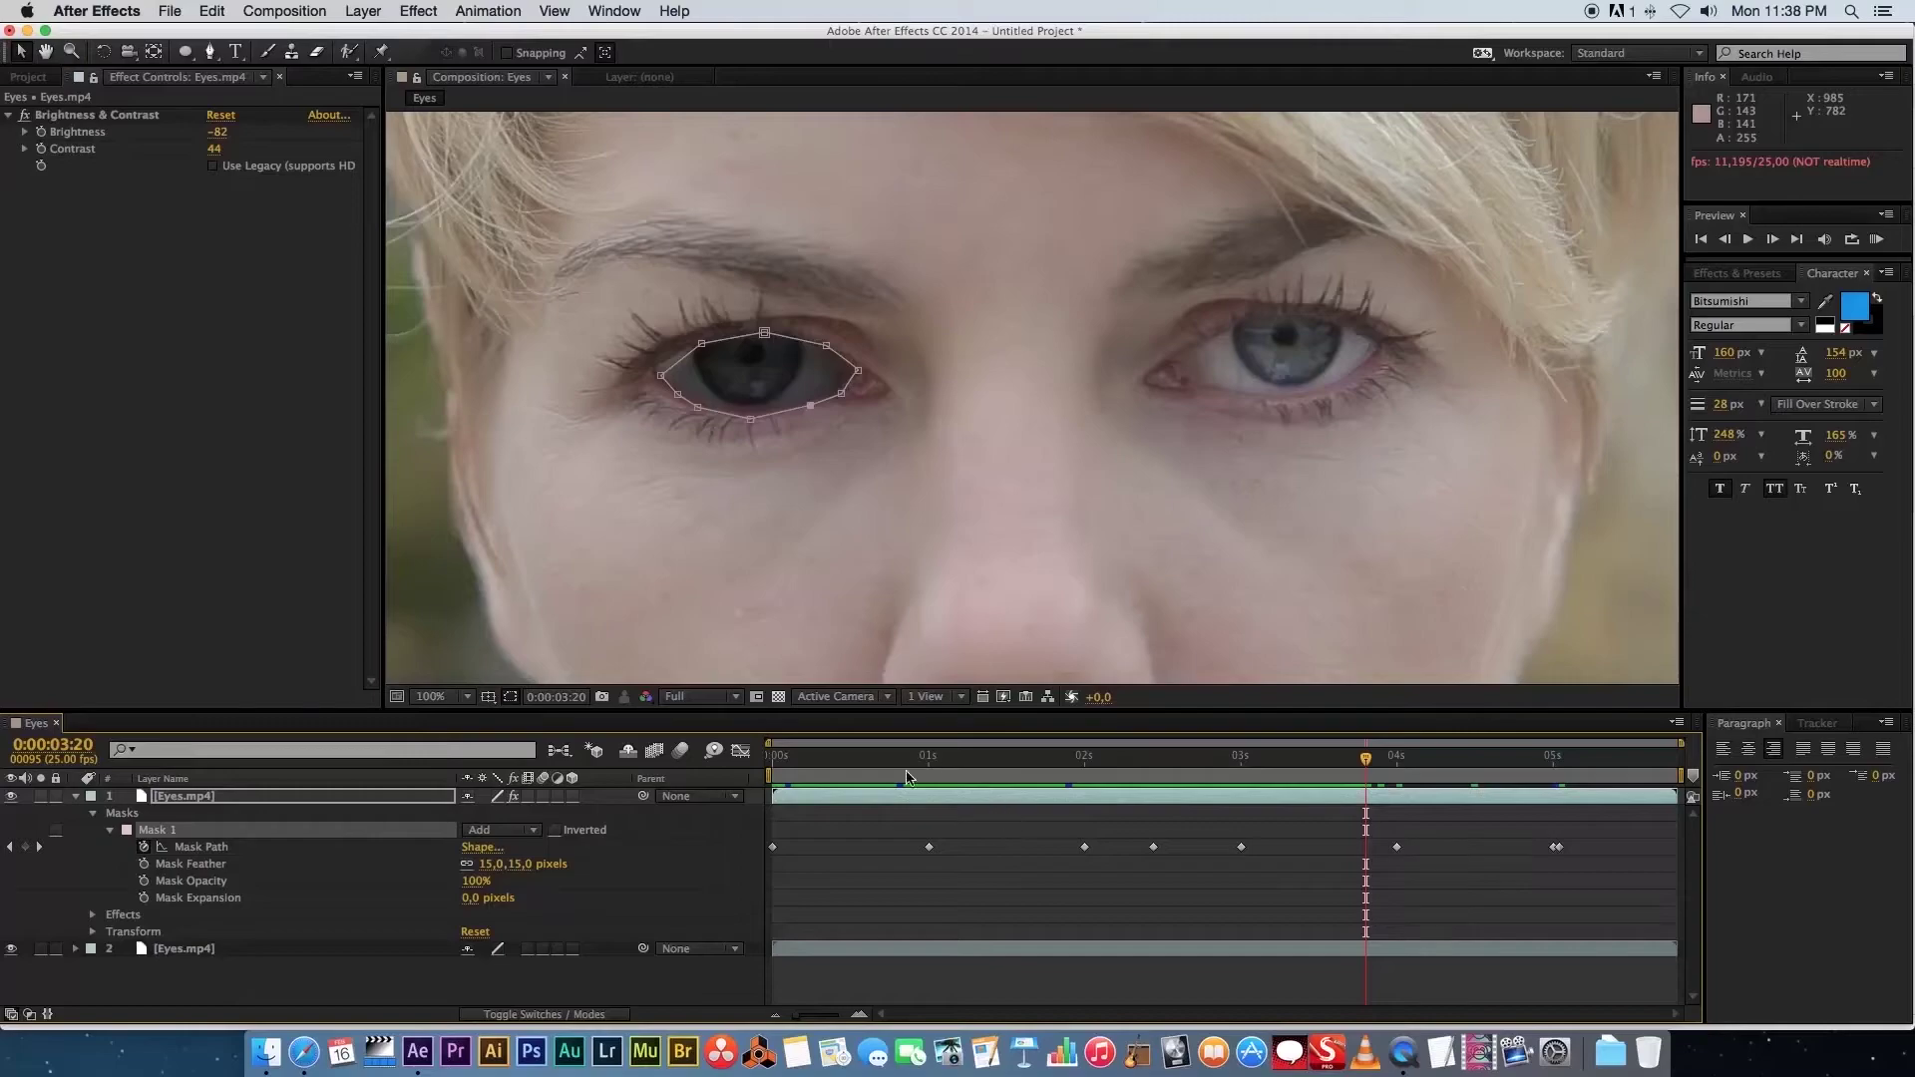
Refit Mask 1's points to the left eye in the early frames up to frame 11
{"action": "left_click", "coordinate": [786, 756]}
{"action": "key", "text": "Page_Down"}
{"action": "left_click_drag", "start_coordinate": [654, 425], "coordinate": [673, 446]}
{"action": "left_click_drag", "start_coordinate": [680, 375], "coordinate": [744, 369]}
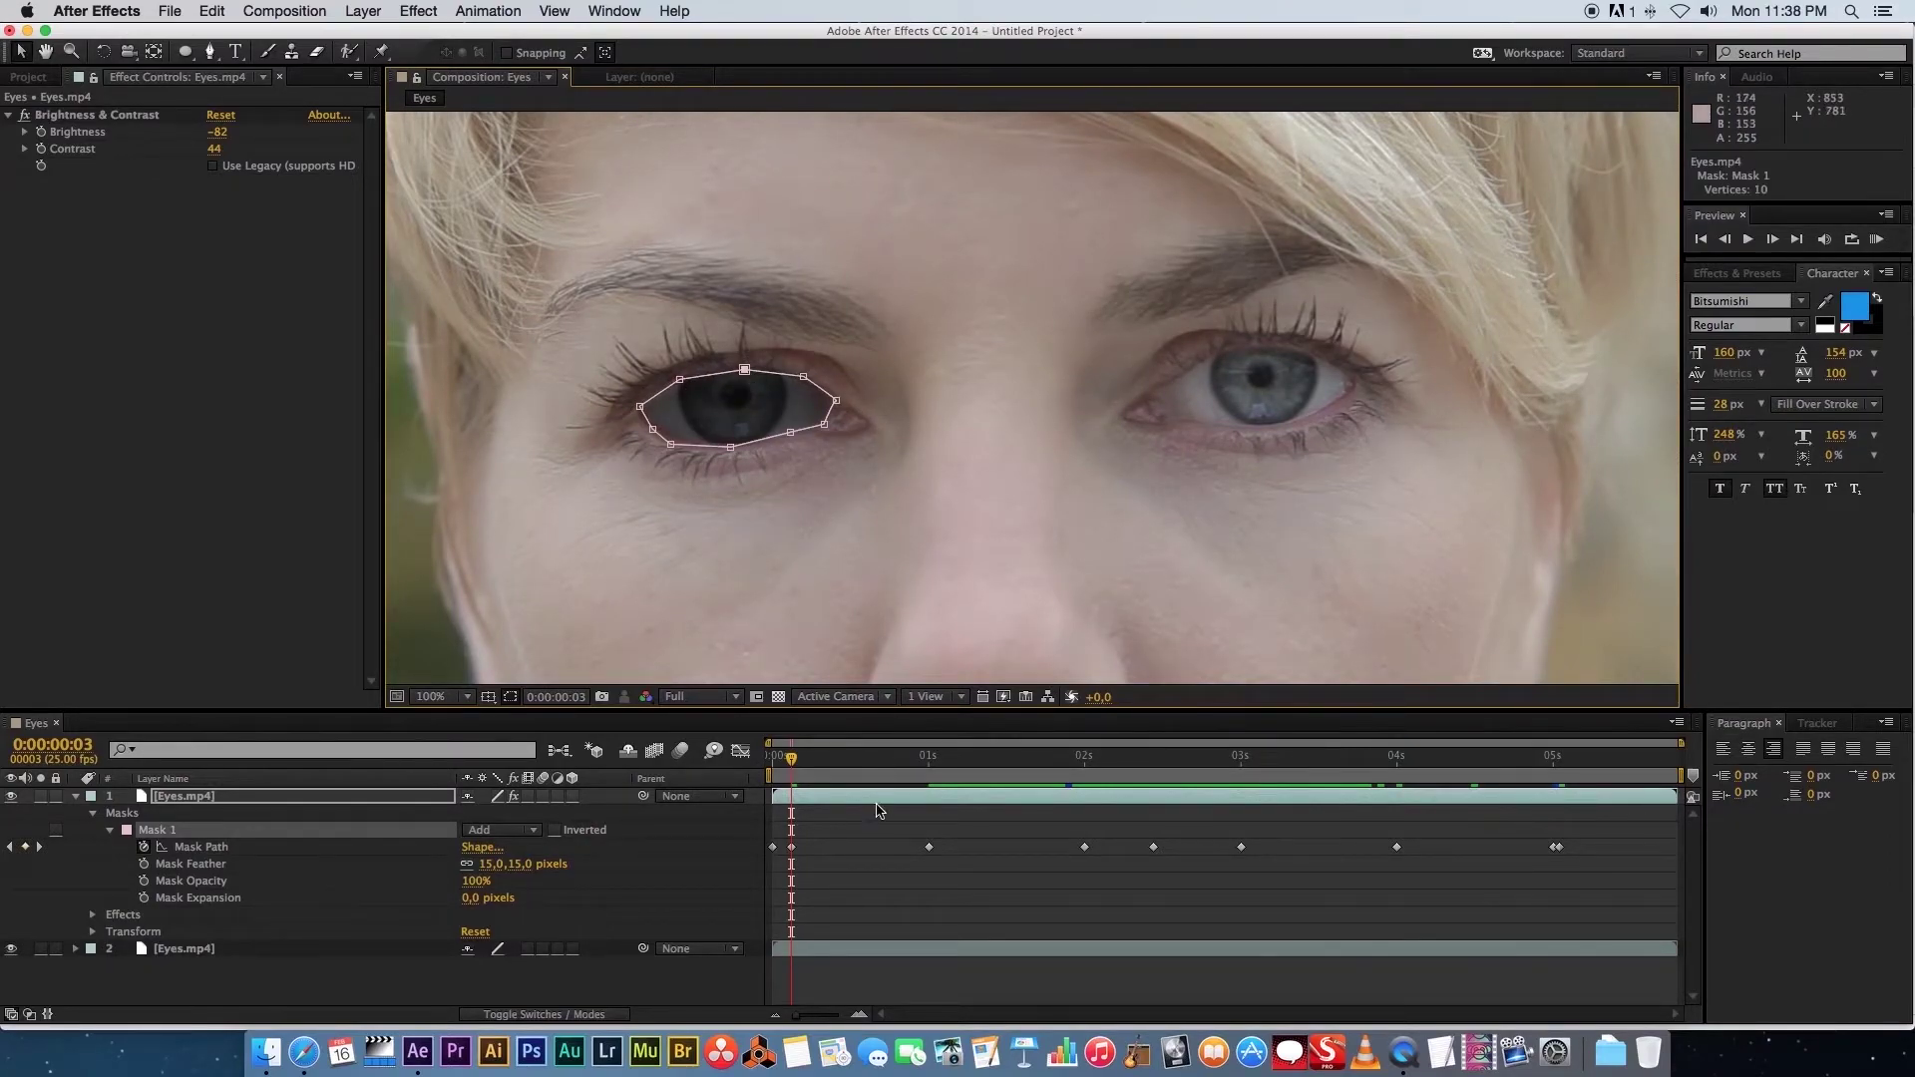
{"action": "left_click", "coordinate": [840, 756]}
{"action": "left_click_drag", "start_coordinate": [651, 430], "coordinate": [648, 439]}
Delete Mask 1 from the top Eyes.mp4 layer at frame 19 and collapse its properties
{"action": "left_click", "coordinate": [891, 756]}
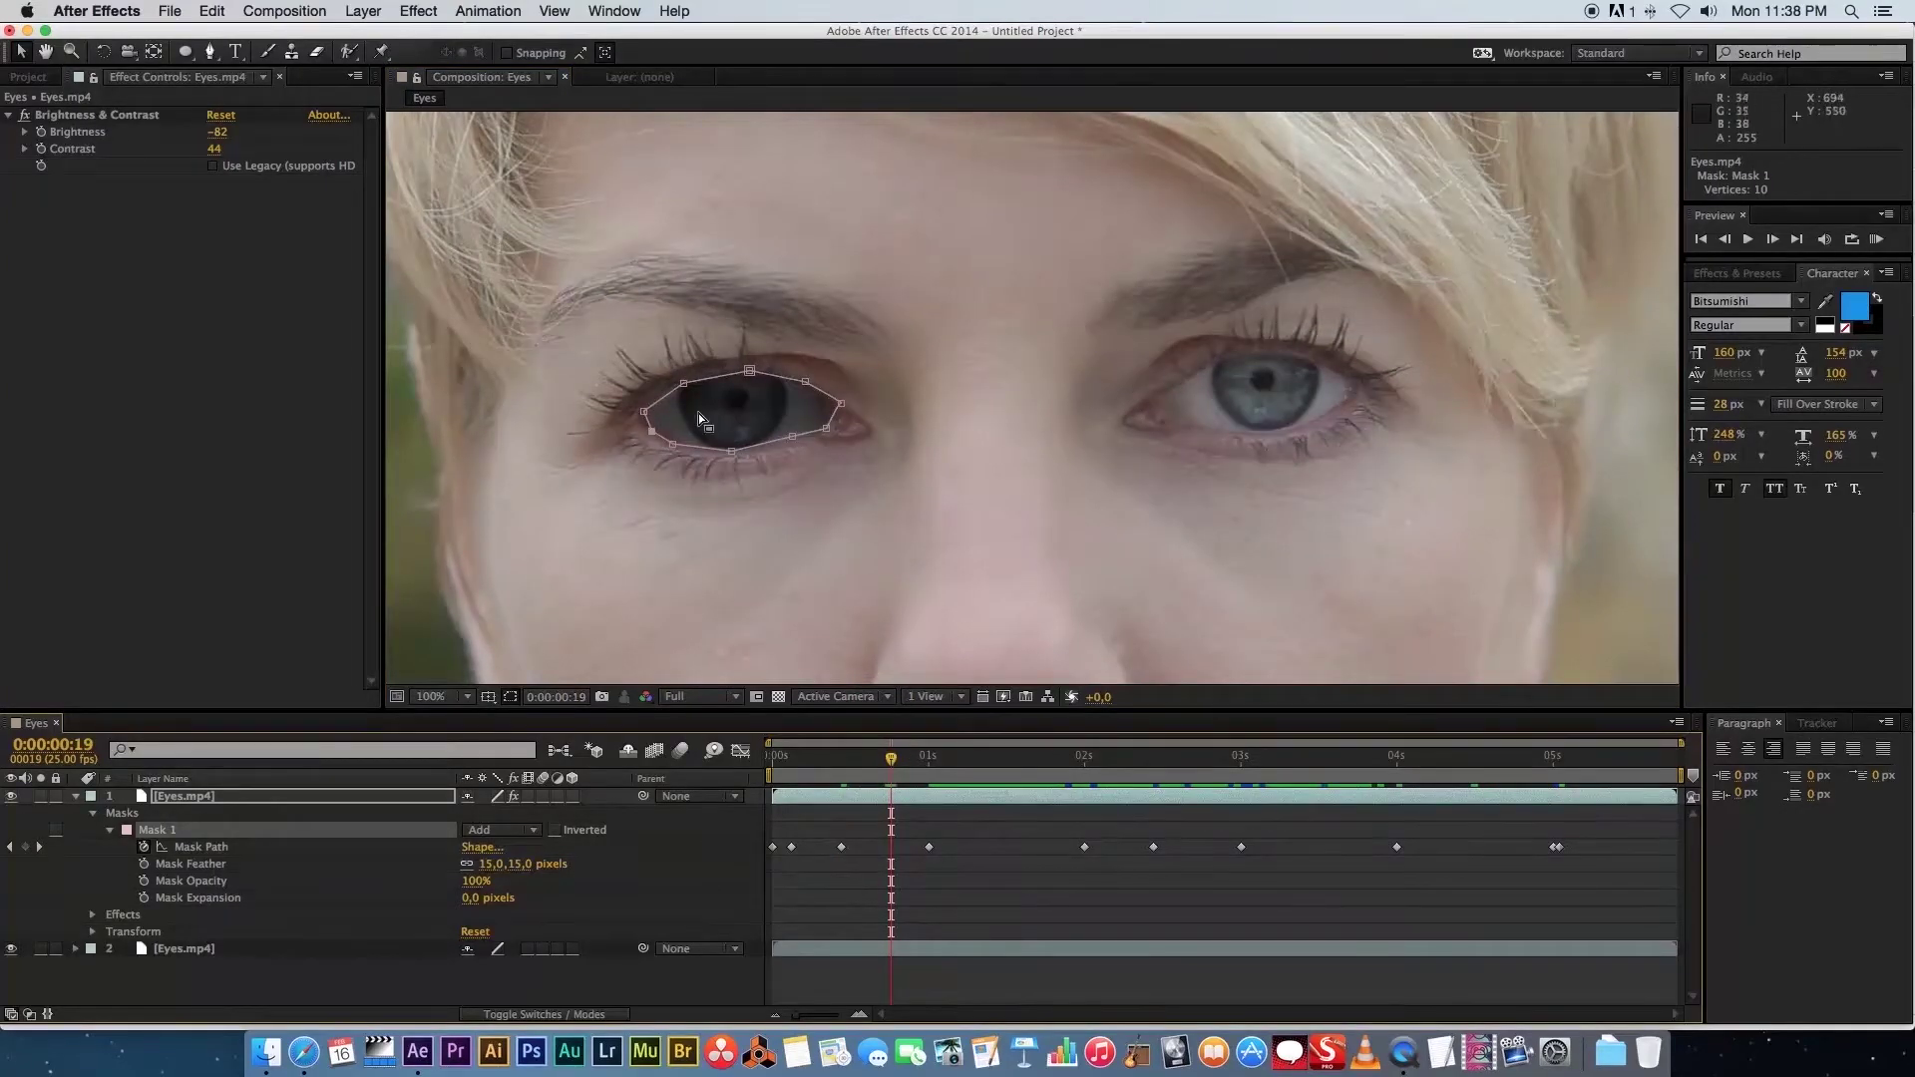
{"action": "left_click", "coordinate": [557, 975]}
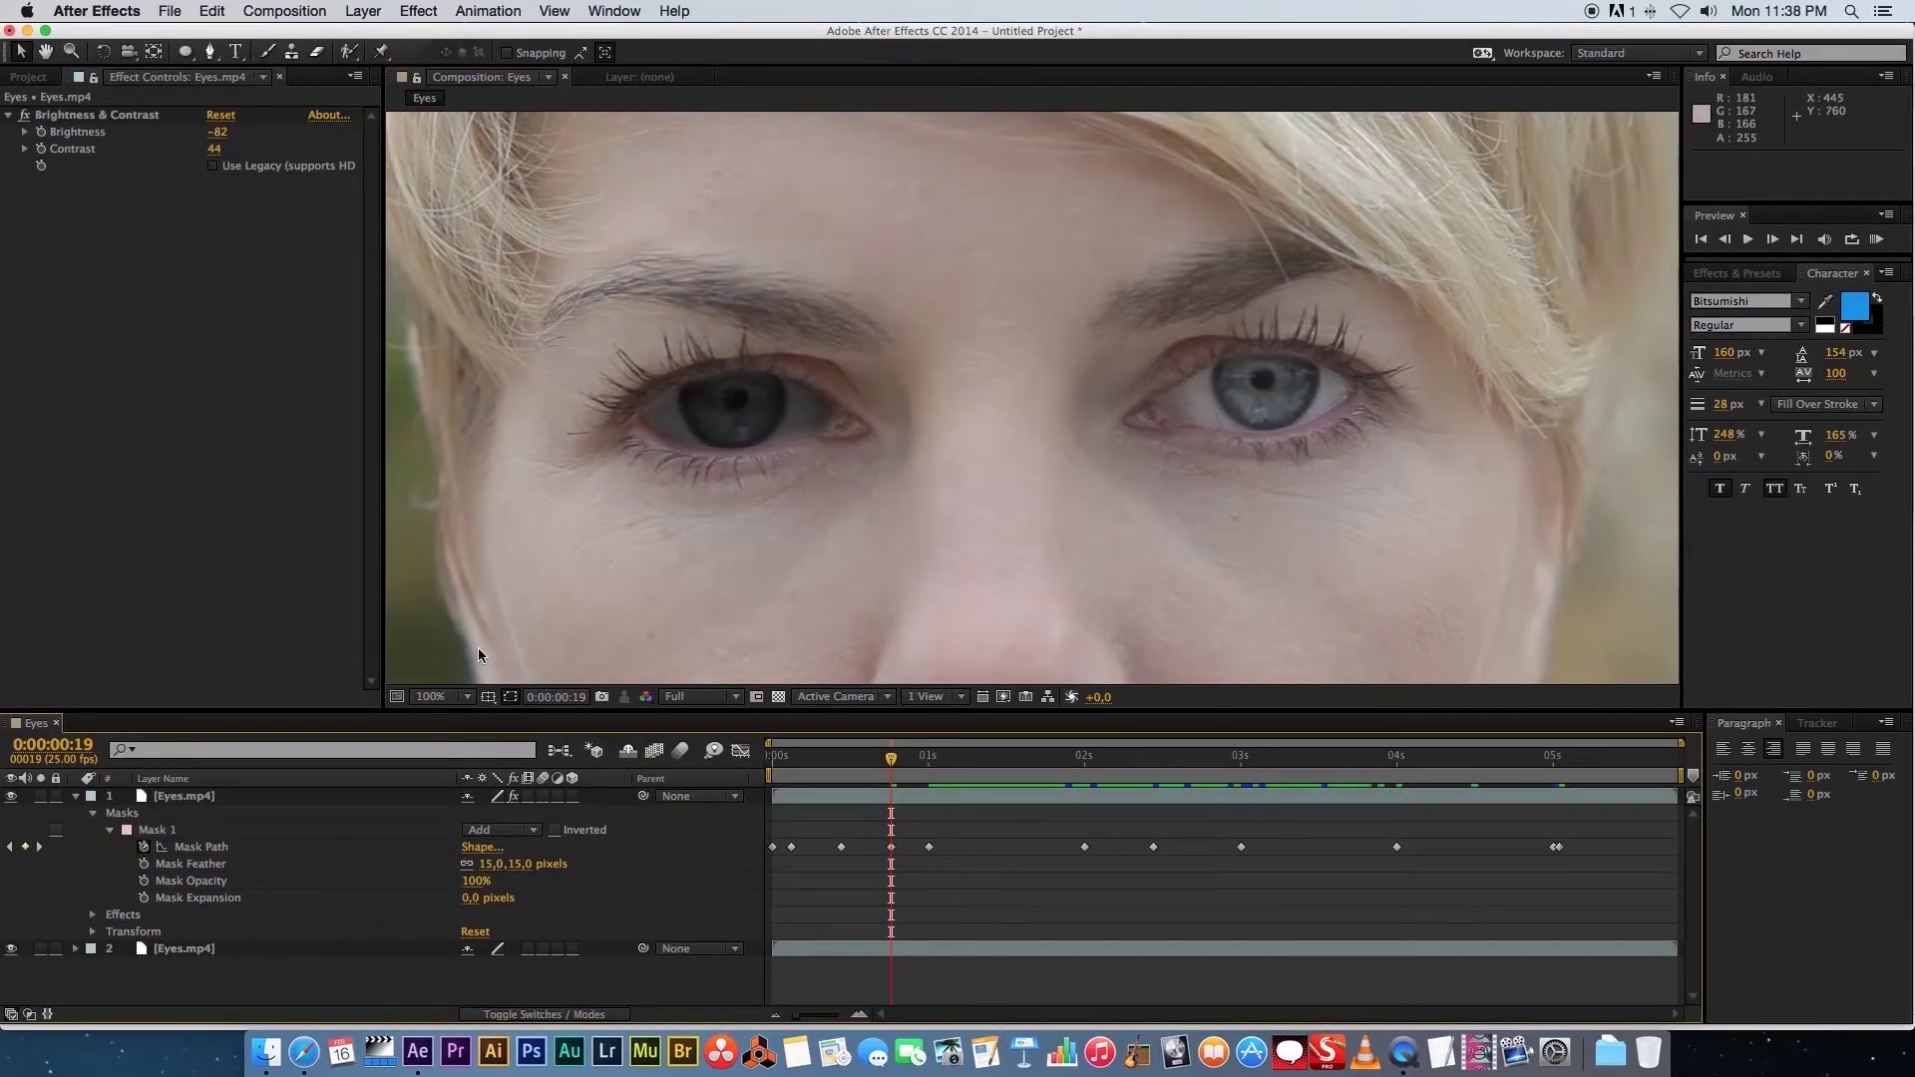
{"action": "left_click", "coordinate": [297, 800]}
{"action": "left_click", "coordinate": [160, 829]}
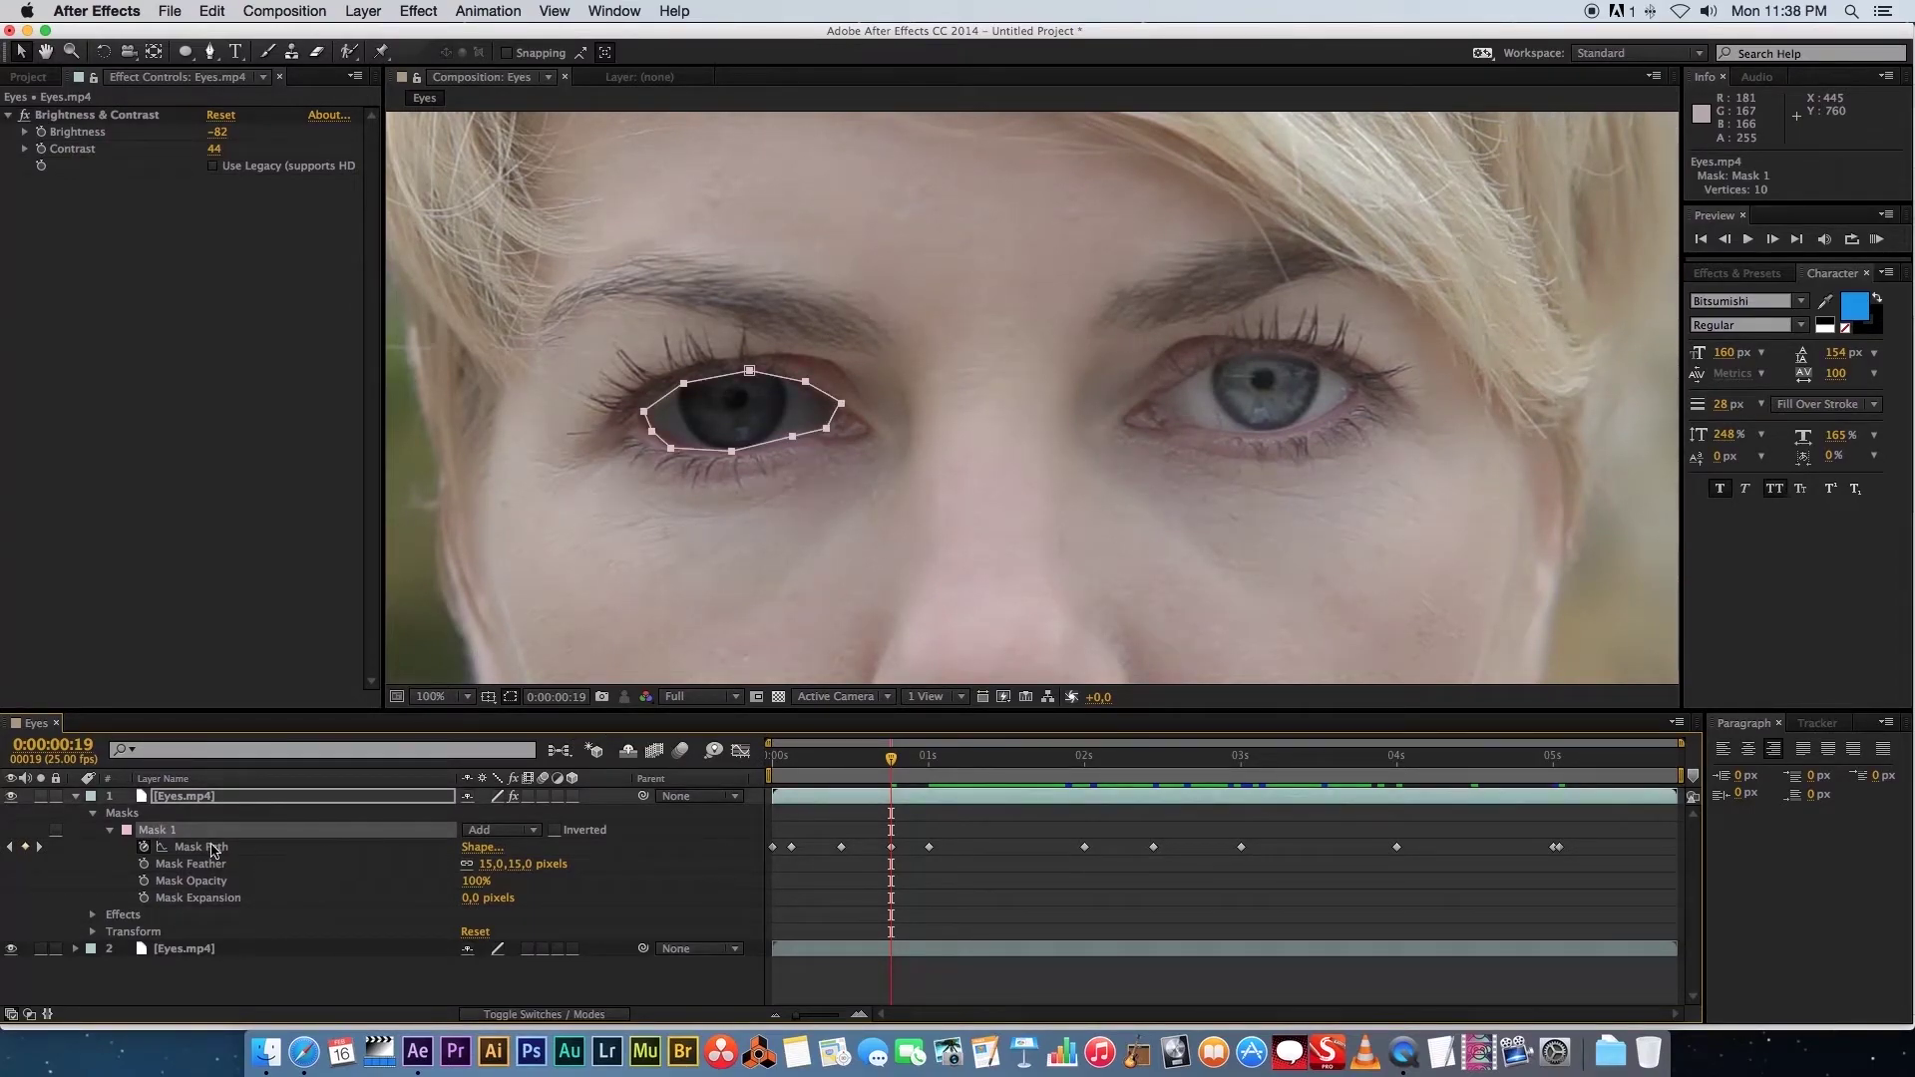
{"action": "key", "text": "Delete"}
{"action": "key", "text": "u"}
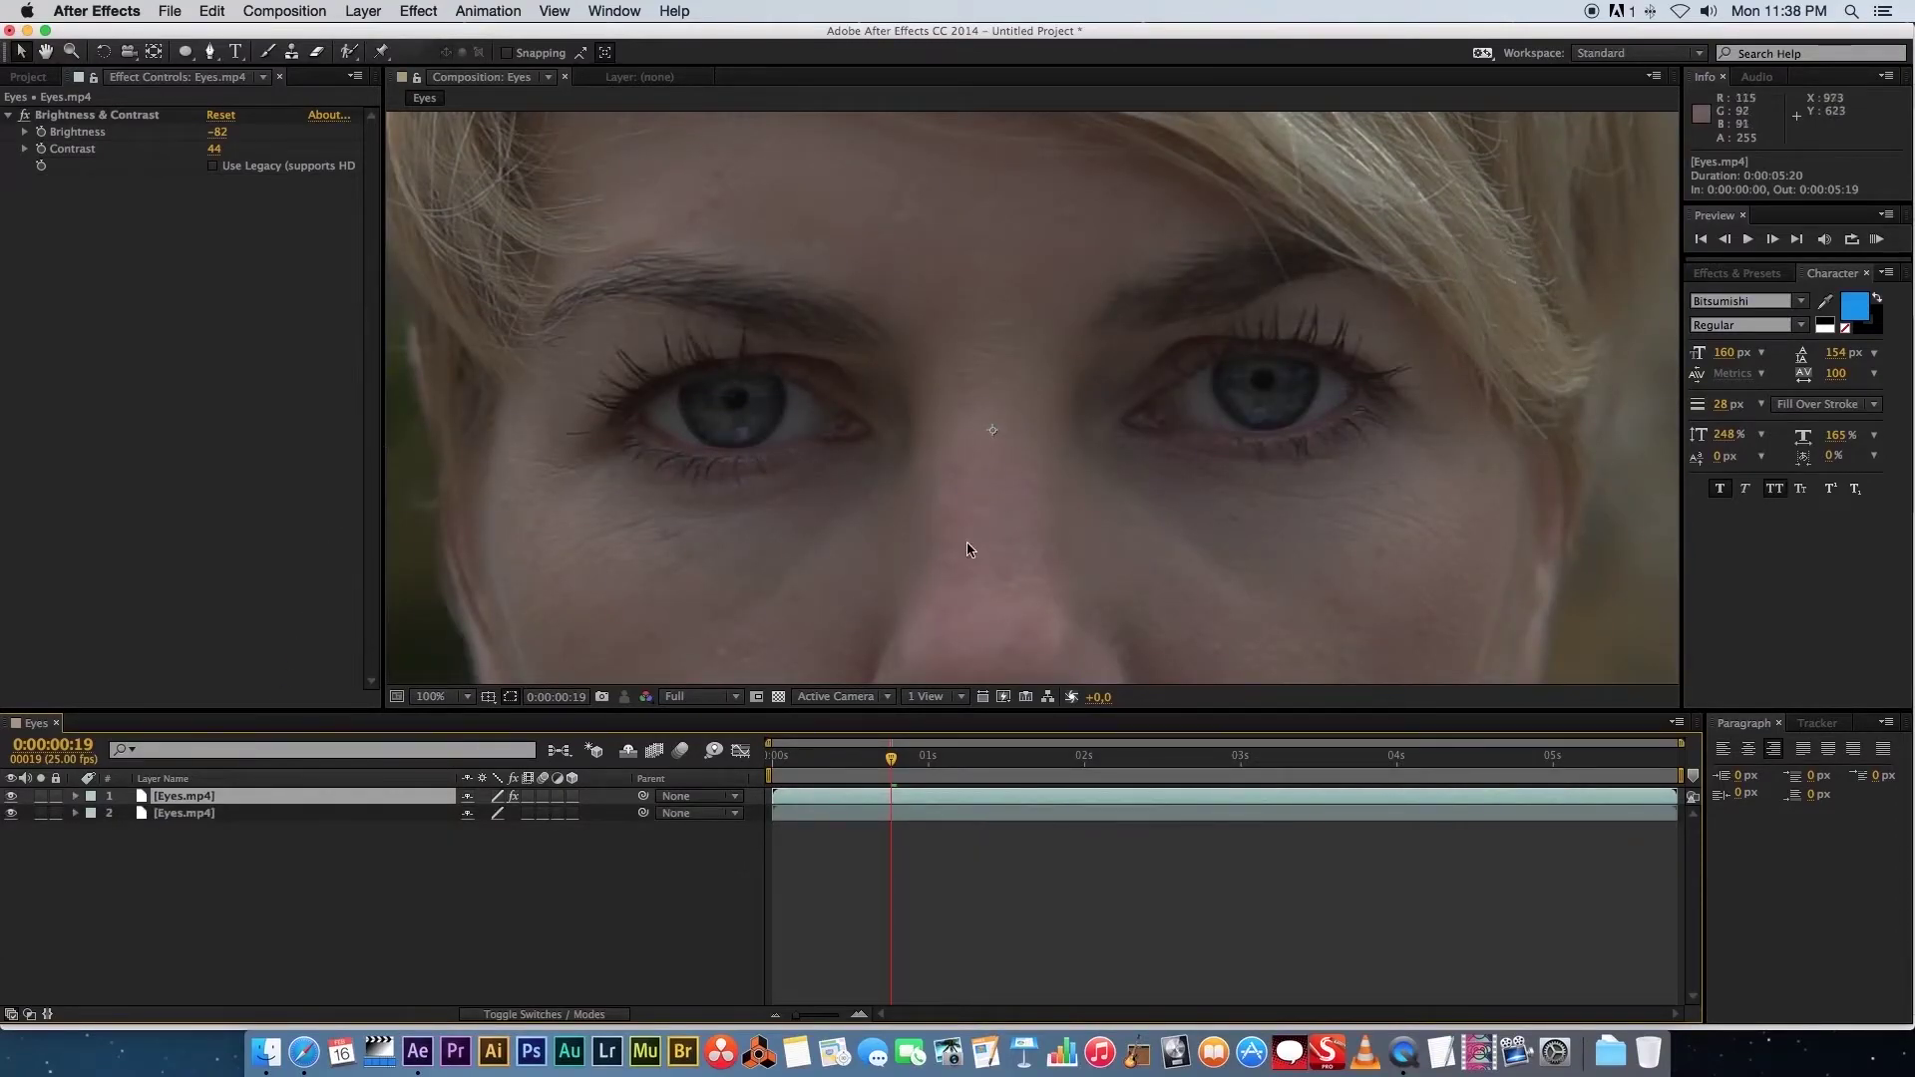
Turn off the top layer's Brightness & Contrast effect and preview from the start
{"action": "left_click", "coordinate": [25, 116]}
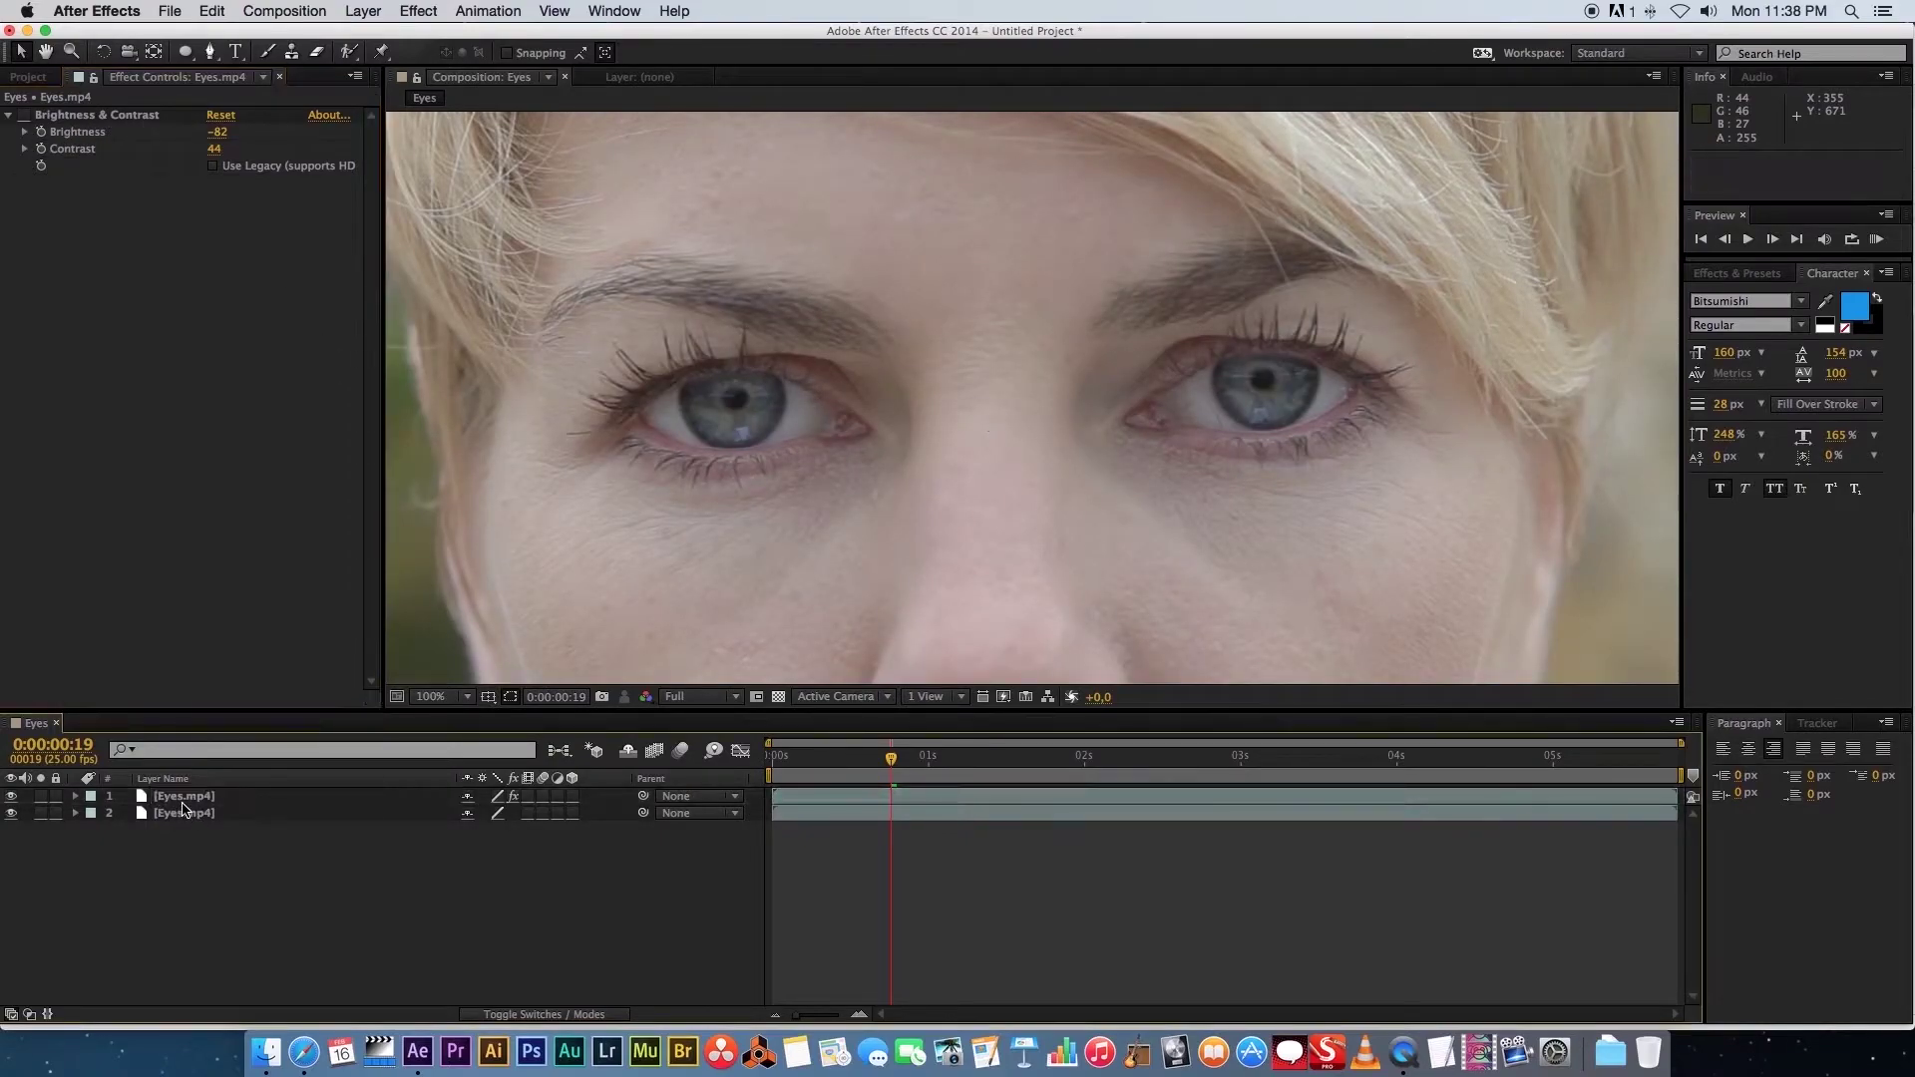
{"action": "key", "text": "Home"}
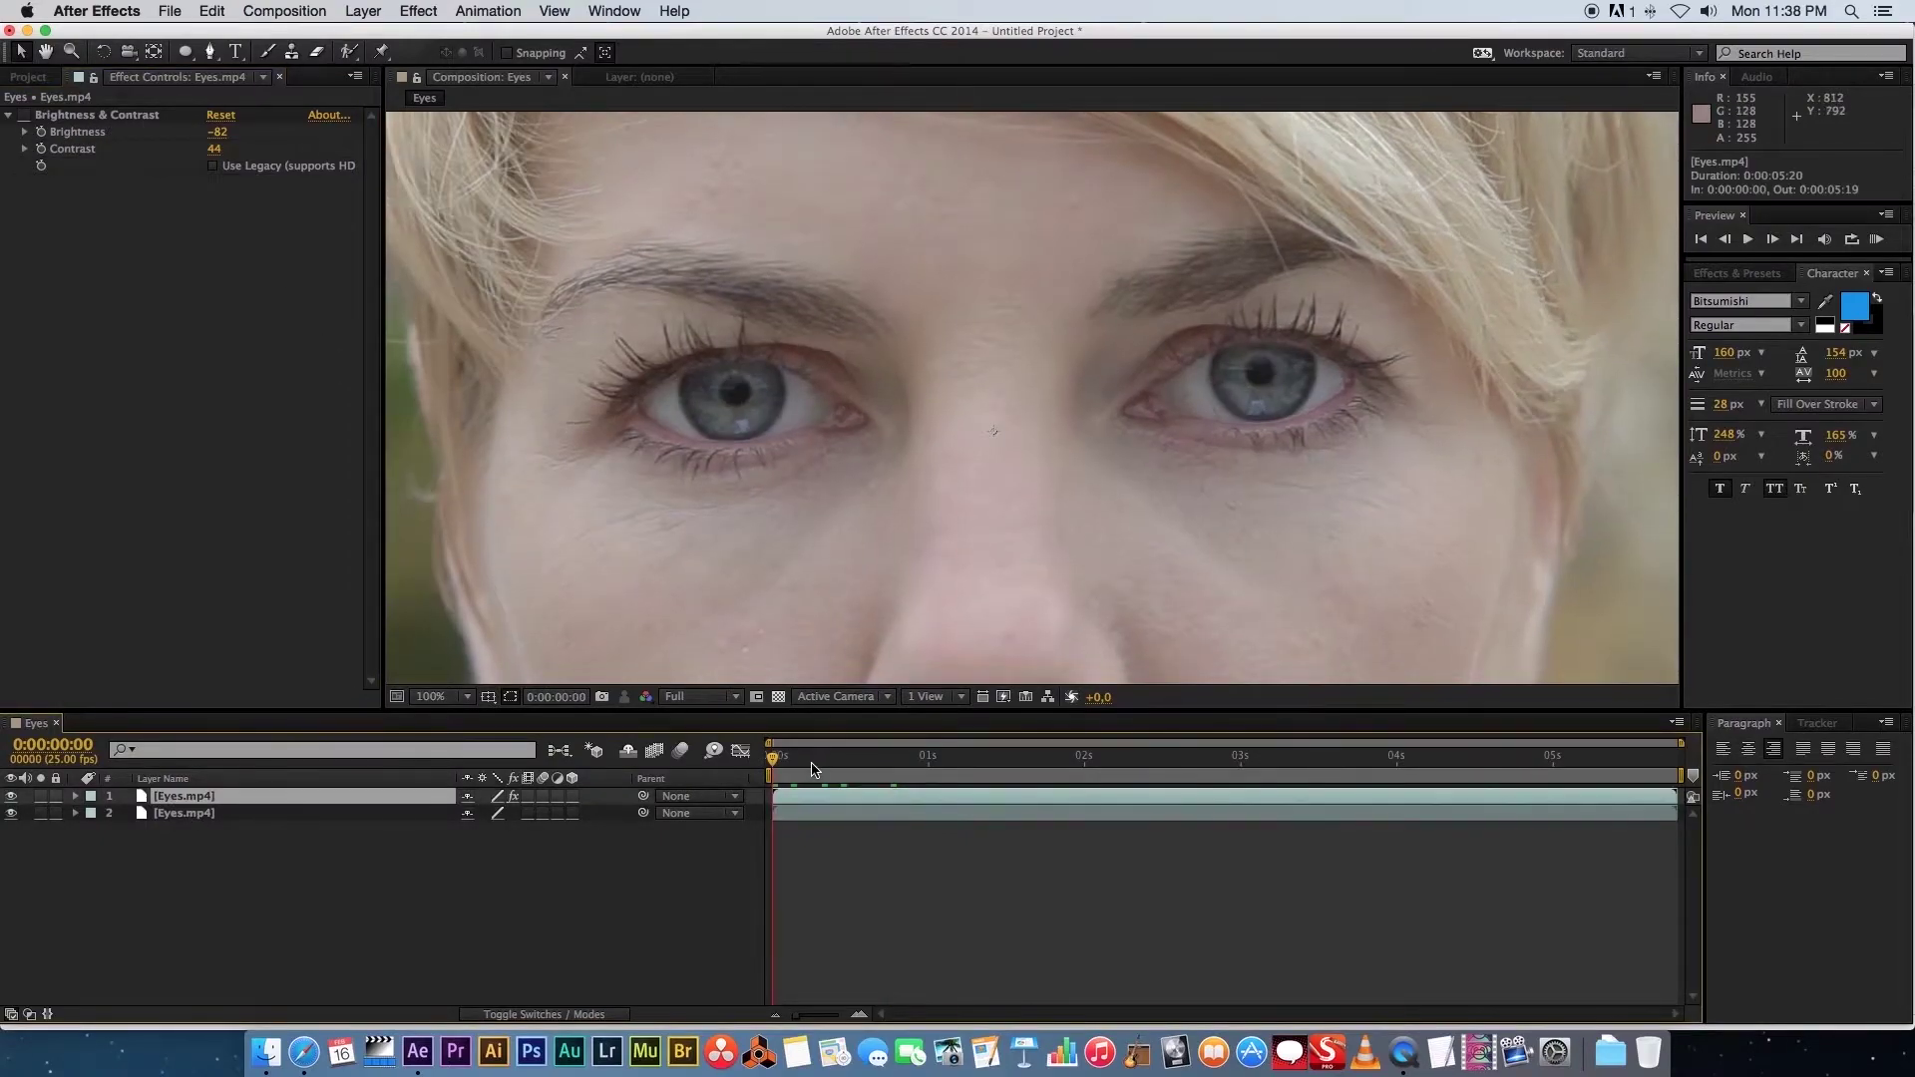
{"action": "key", "text": "space"}
Open the top layer in the Layer panel and paint a Roto Brush stroke over the left eye
{"action": "double_click", "coordinate": [143, 798]}
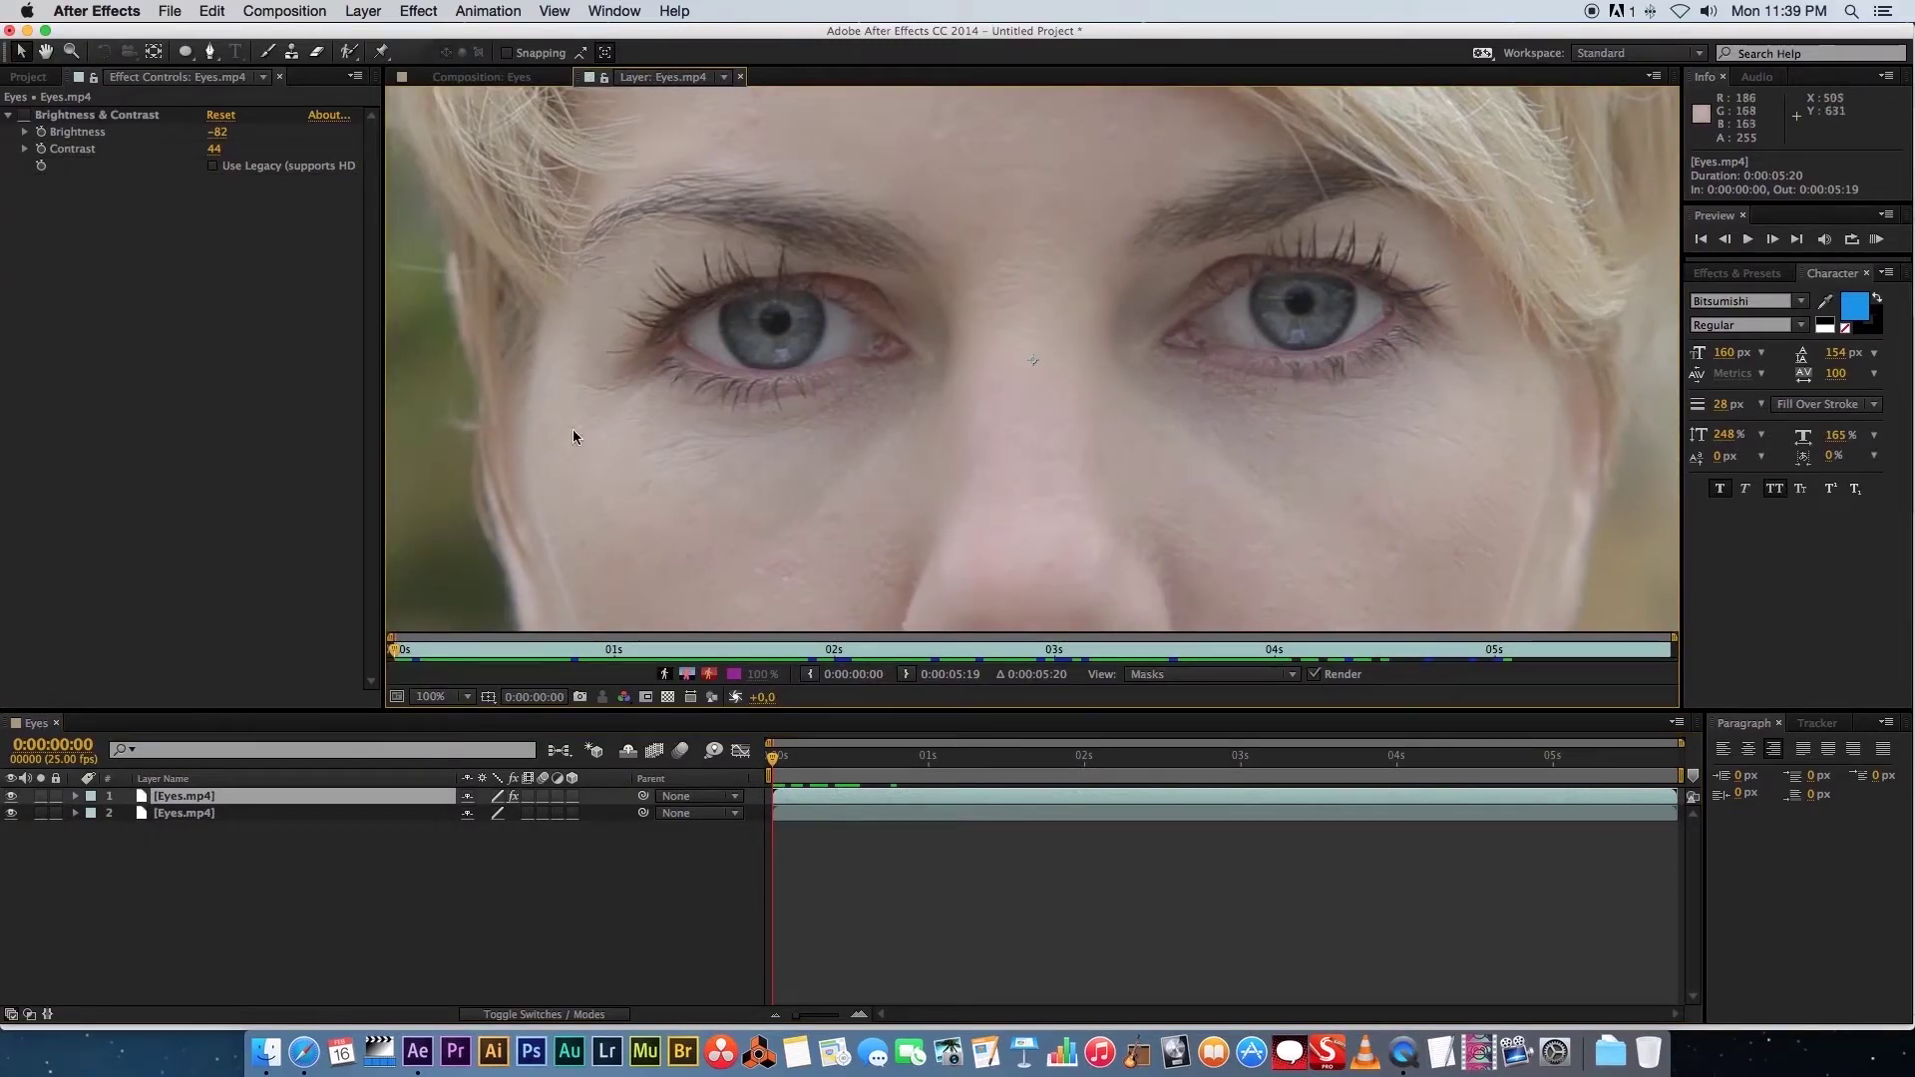
{"action": "left_click", "coordinate": [347, 58]}
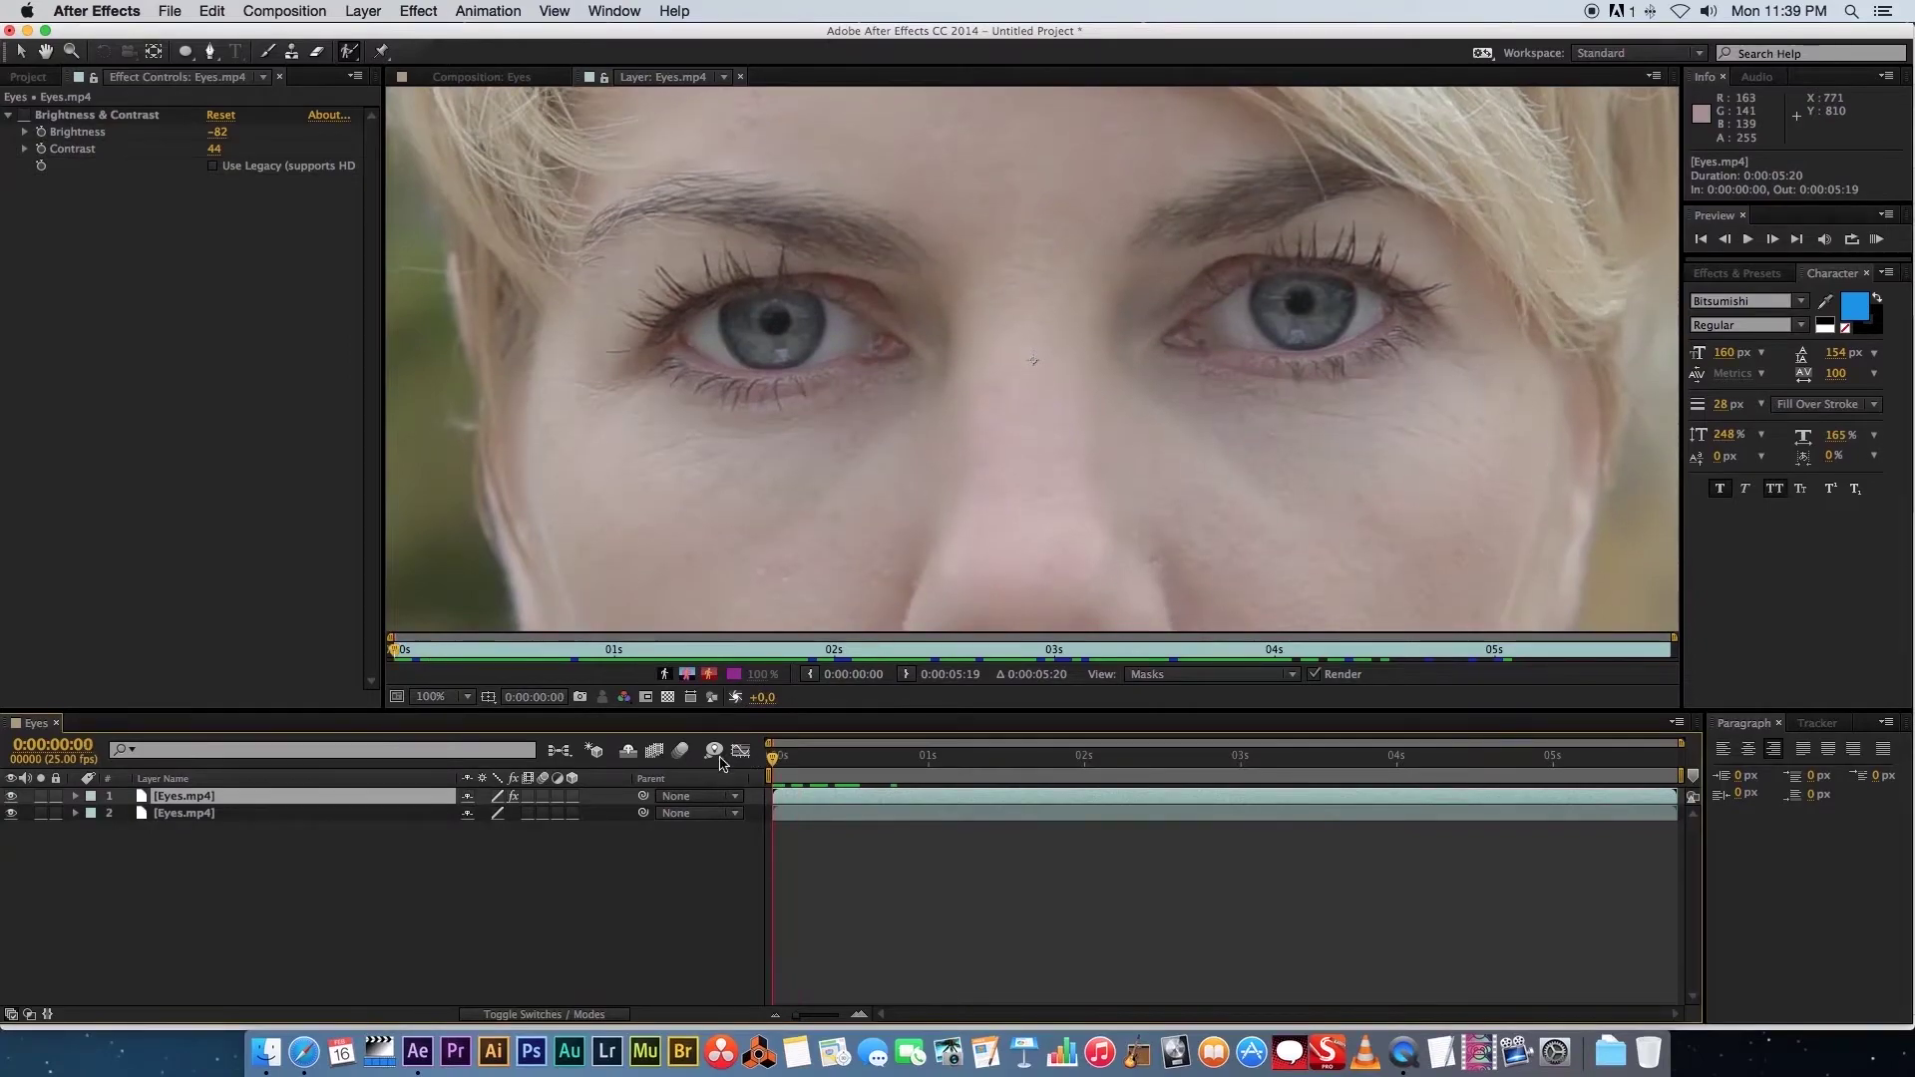
{"action": "mouse_move", "coordinate": [692, 335]}
{"action": "left_mouse_down"}
{"action": "mouse_move", "coordinate": [790, 300]}
{"action": "mouse_move", "coordinate": [871, 335]}
{"action": "mouse_move", "coordinate": [770, 361]}
{"action": "mouse_move", "coordinate": [693, 329]}
{"action": "left_mouse_up"}
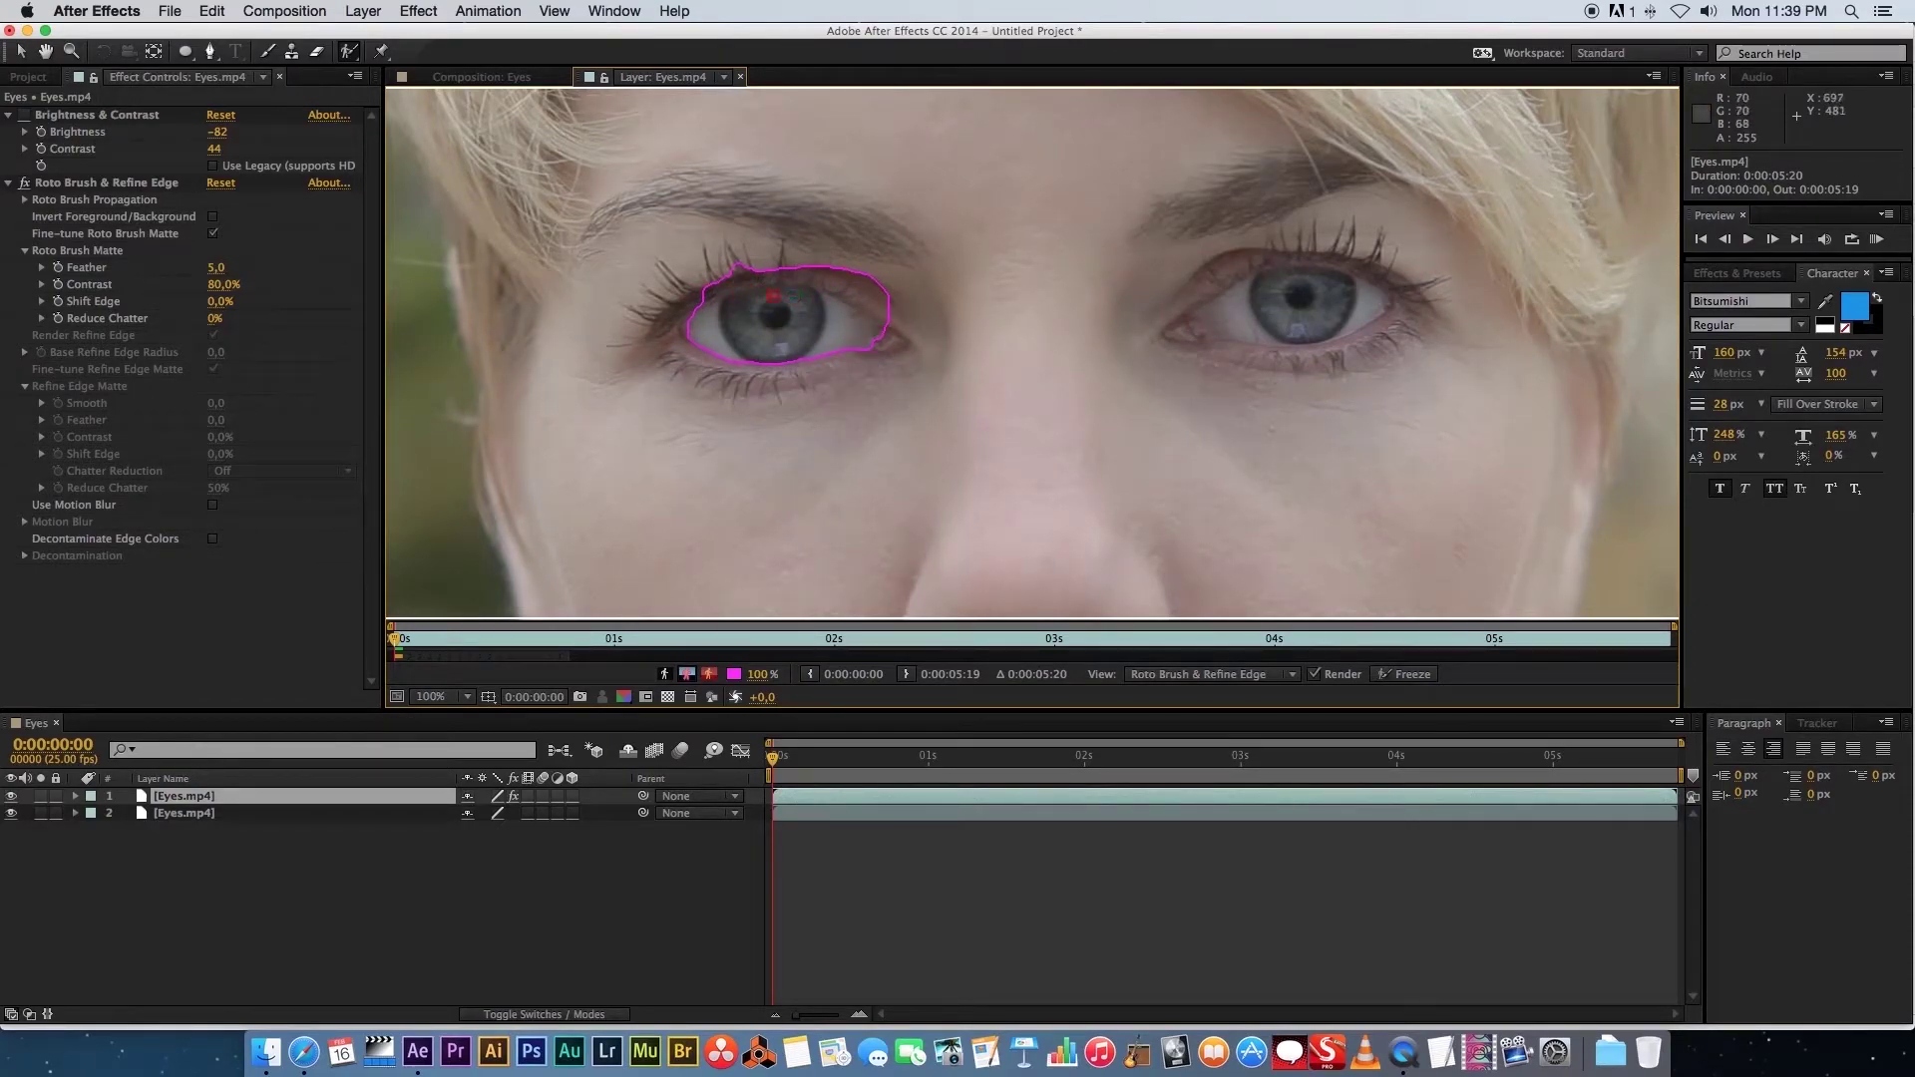
Exclude the upper eyelid with background strokes and extend roto propagation to about 4.3 seconds
{"action": "left_click_drag", "start_coordinate": [701, 295], "coordinate": [775, 272]}
{"action": "left_click_drag", "start_coordinate": [928, 330], "coordinate": [928, 331]}
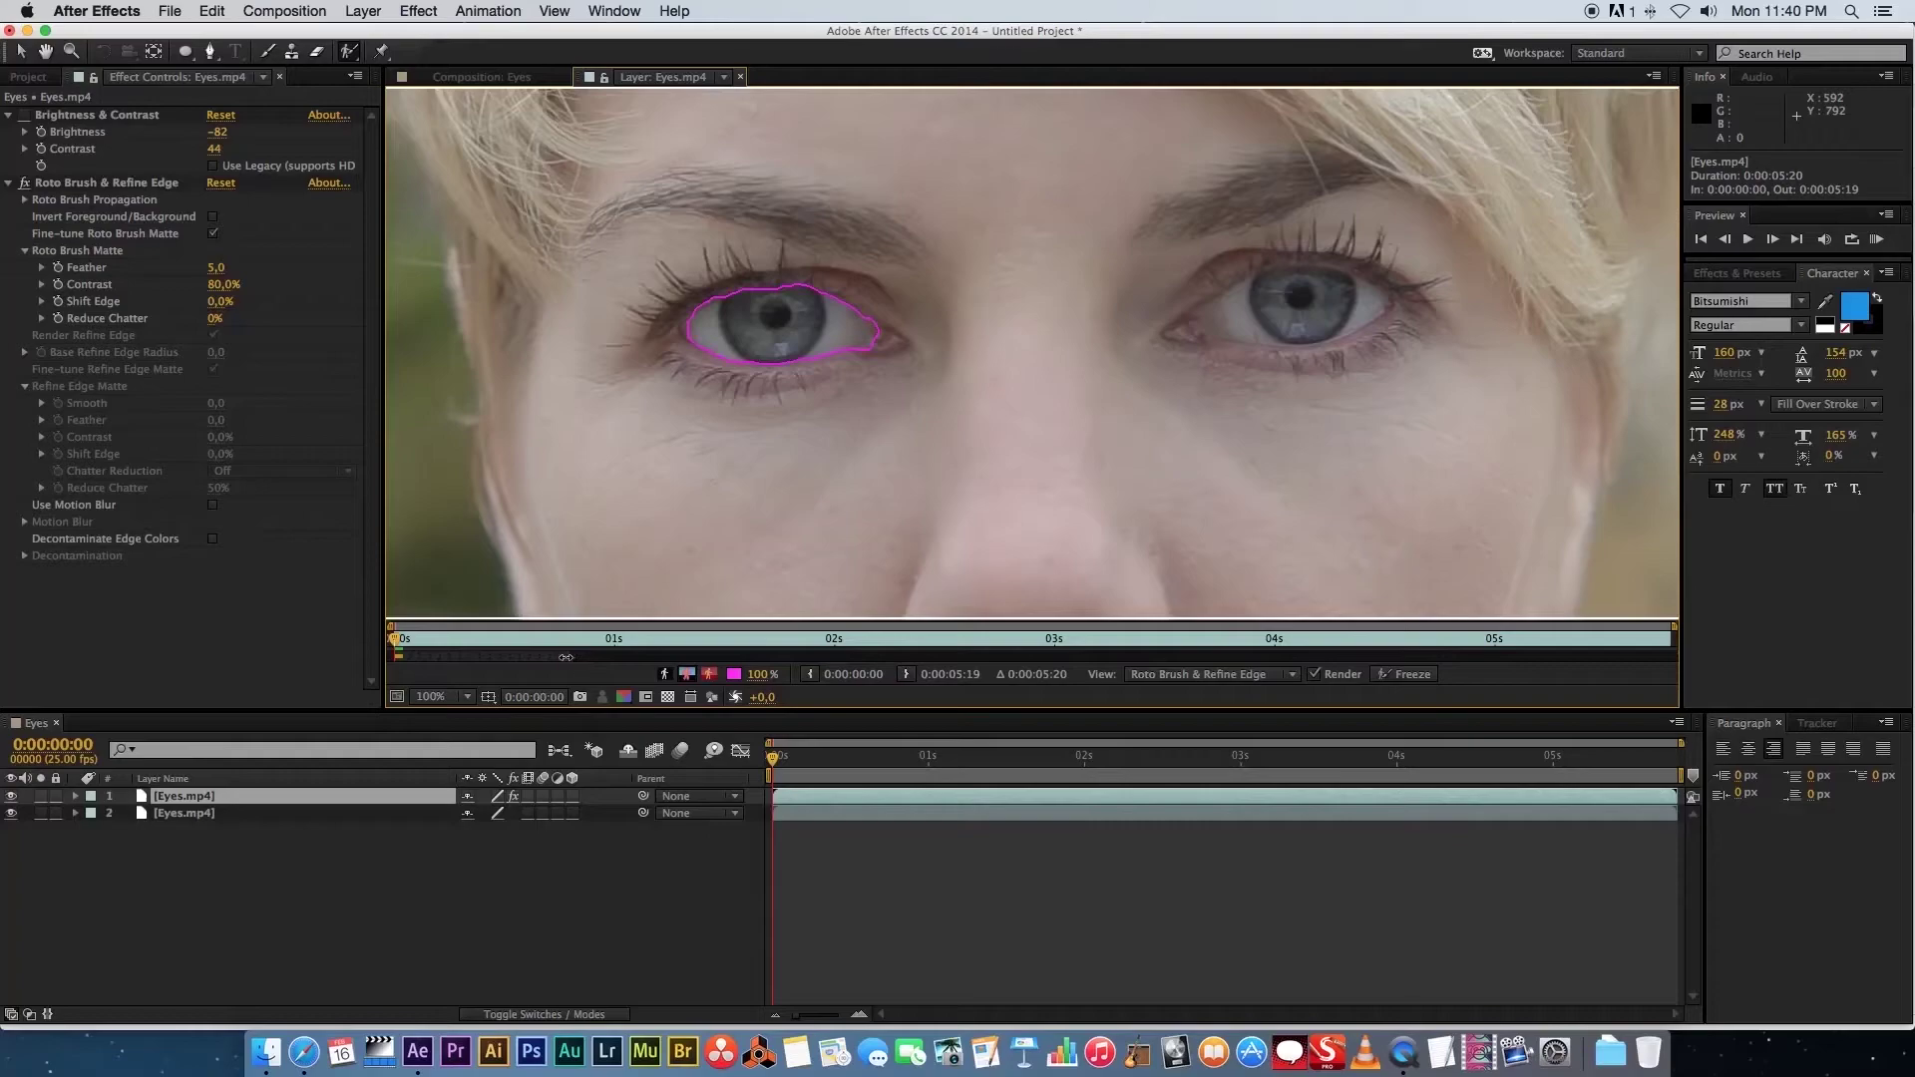
{"action": "left_click_drag", "start_coordinate": [593, 659], "coordinate": [1641, 656]}
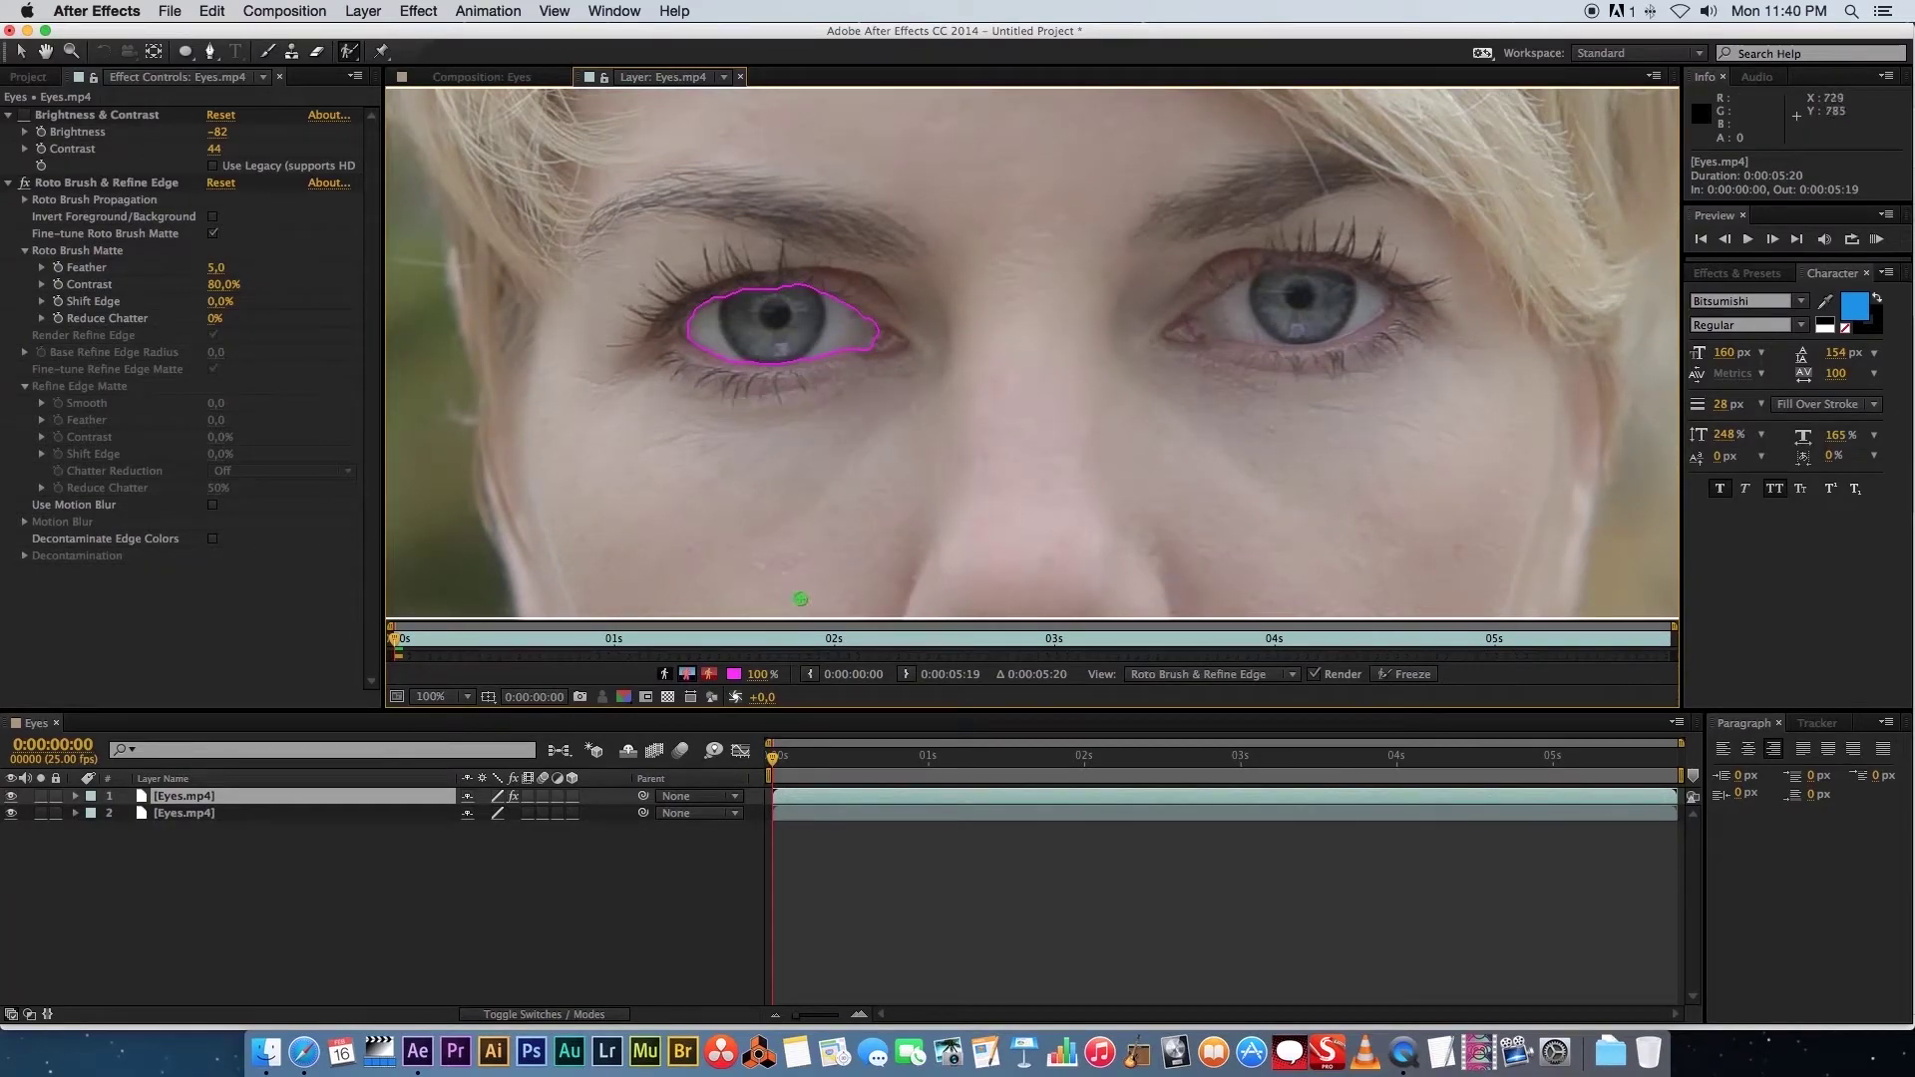
{"action": "key", "text": "space"}
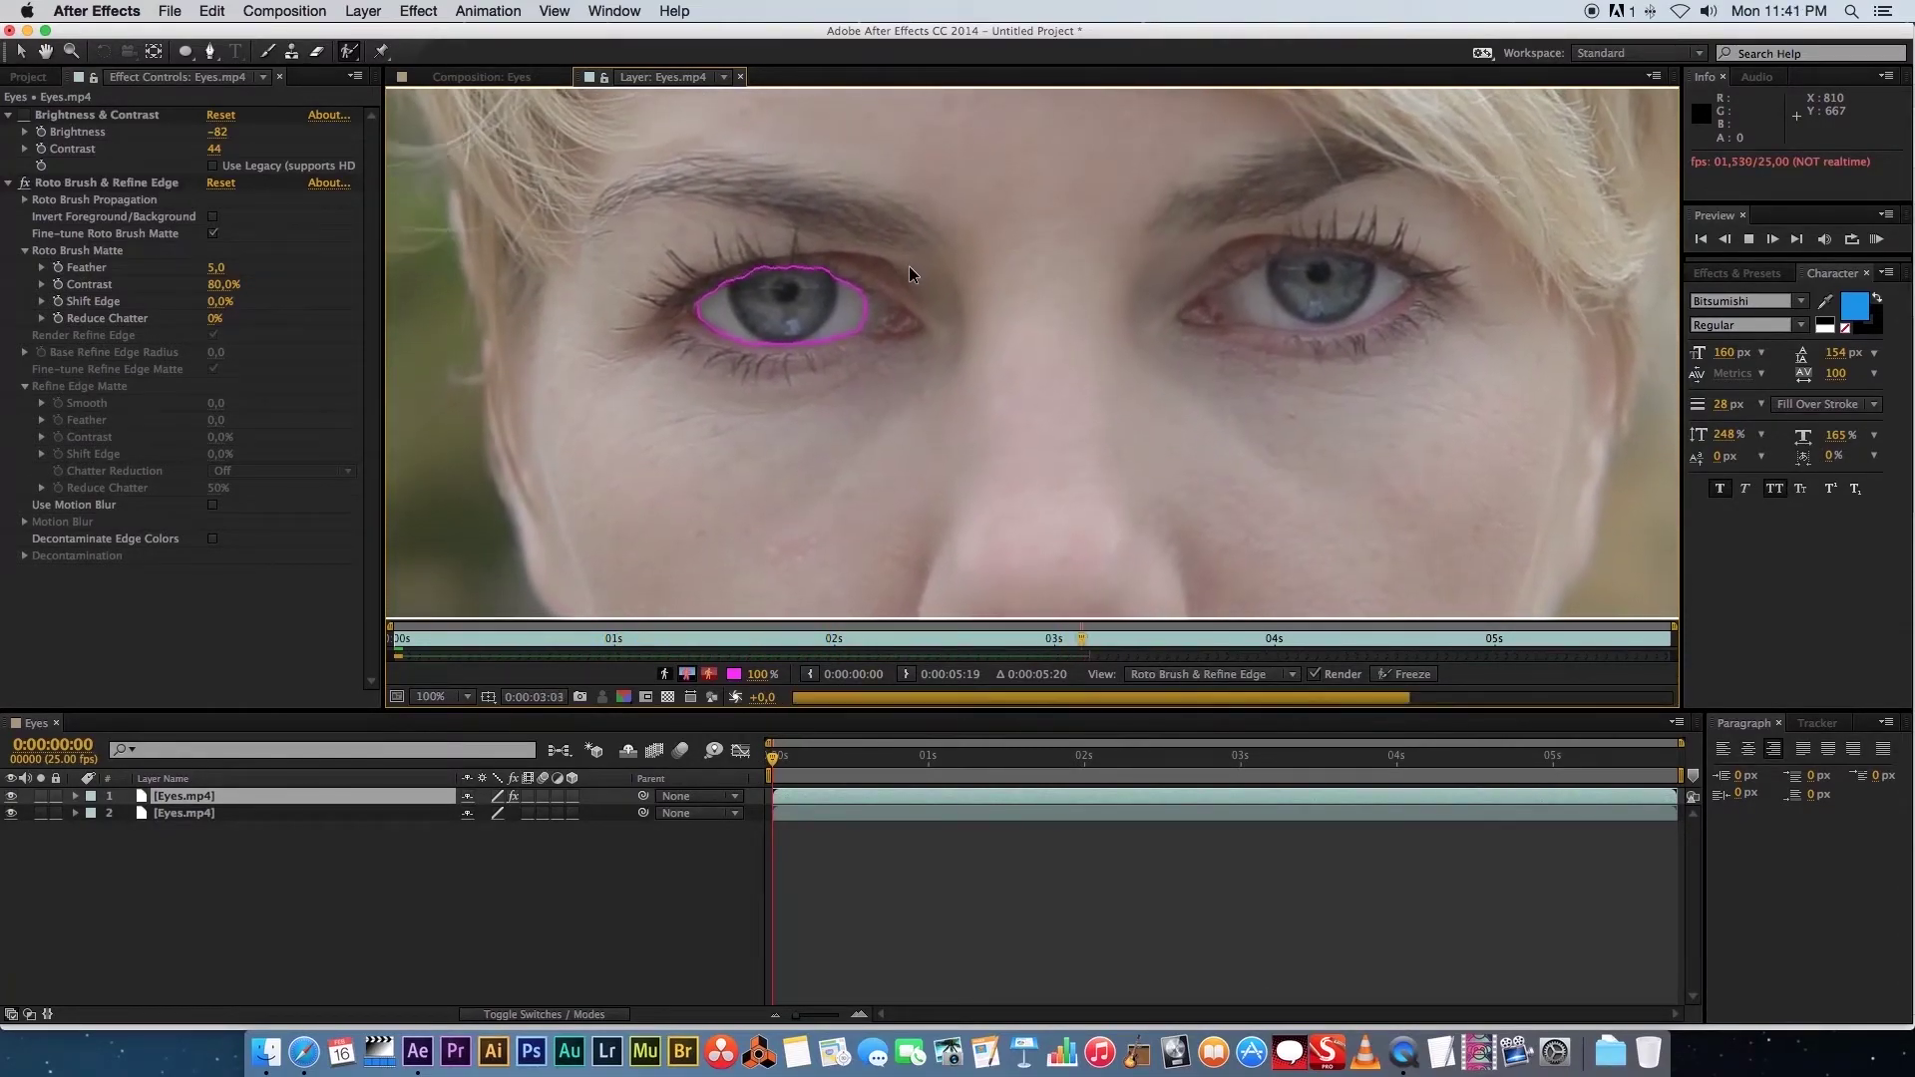
Add the lower eye with an extra Roto Brush stroke, play through, and freeze the segmentation
{"action": "key", "text": "space"}
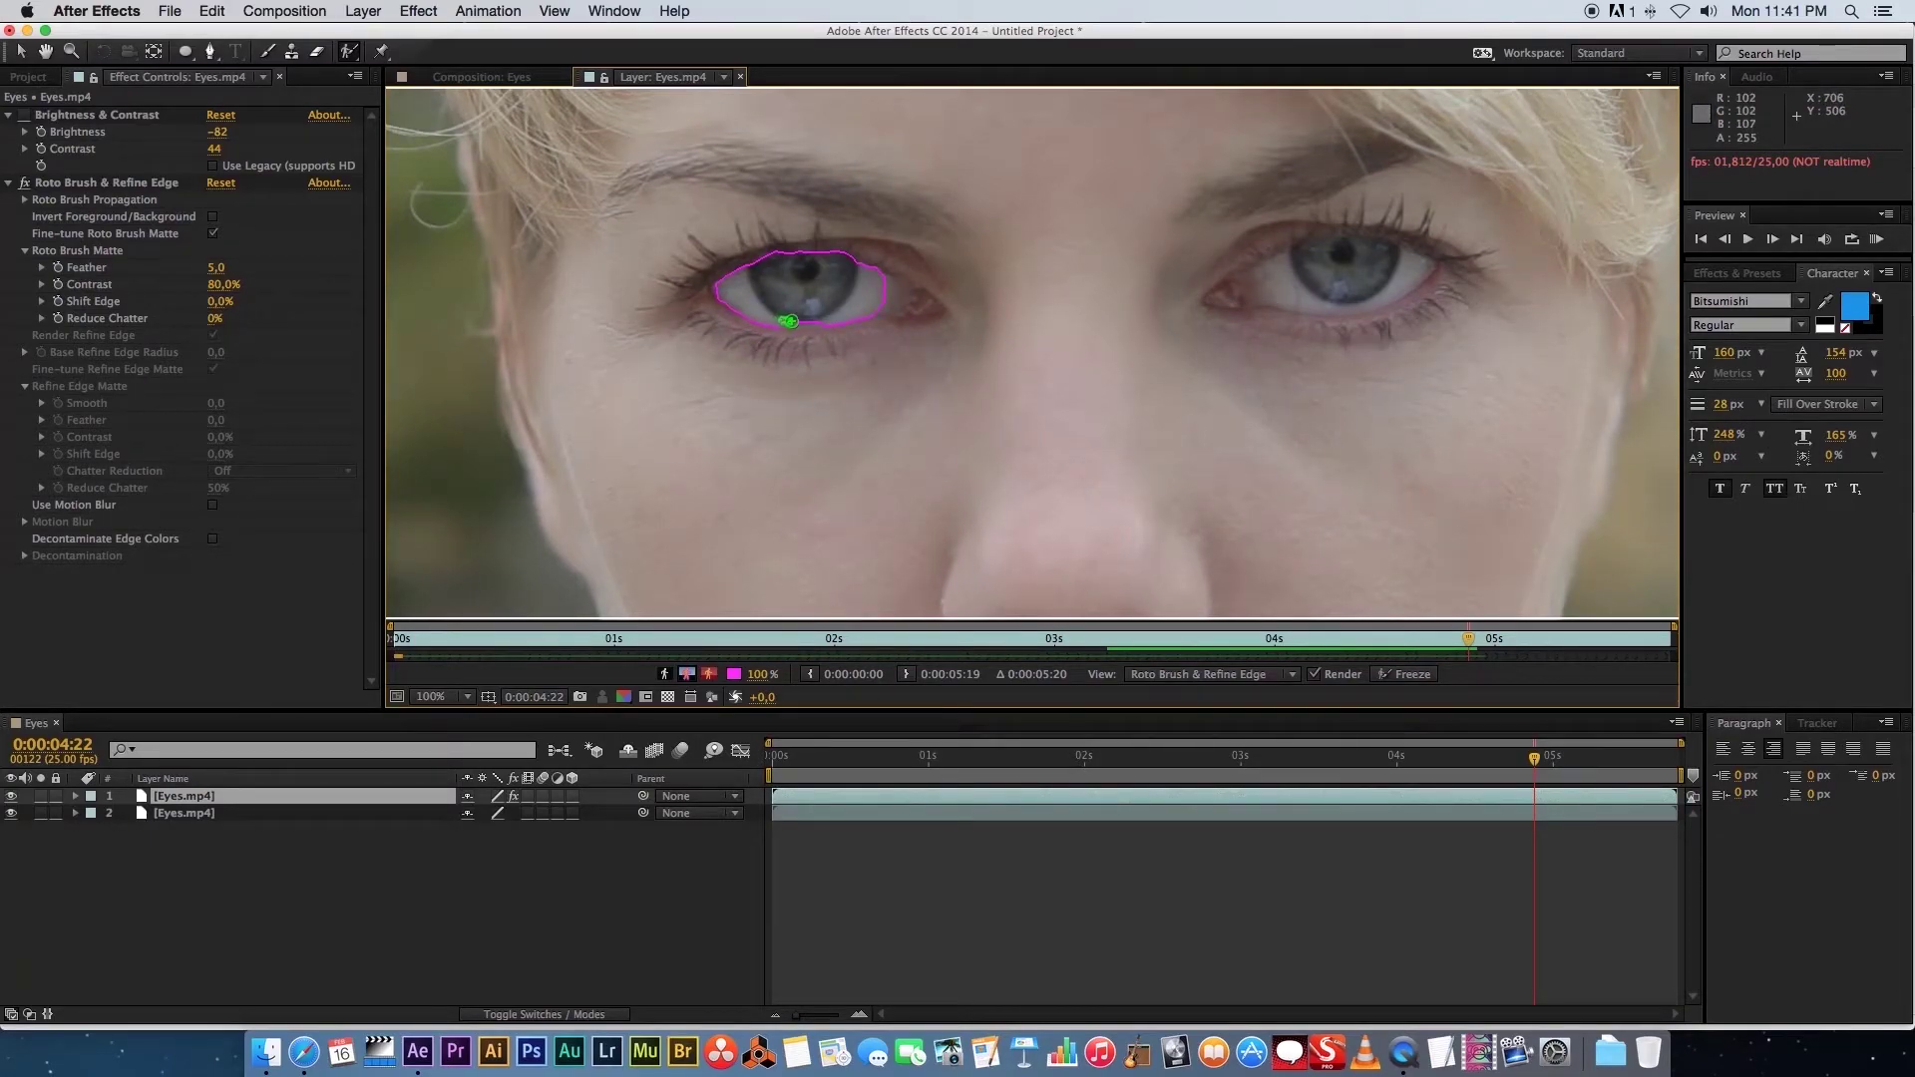
{"action": "left_click_drag", "start_coordinate": [824, 322], "coordinate": [878, 309]}
{"action": "key", "text": "space"}
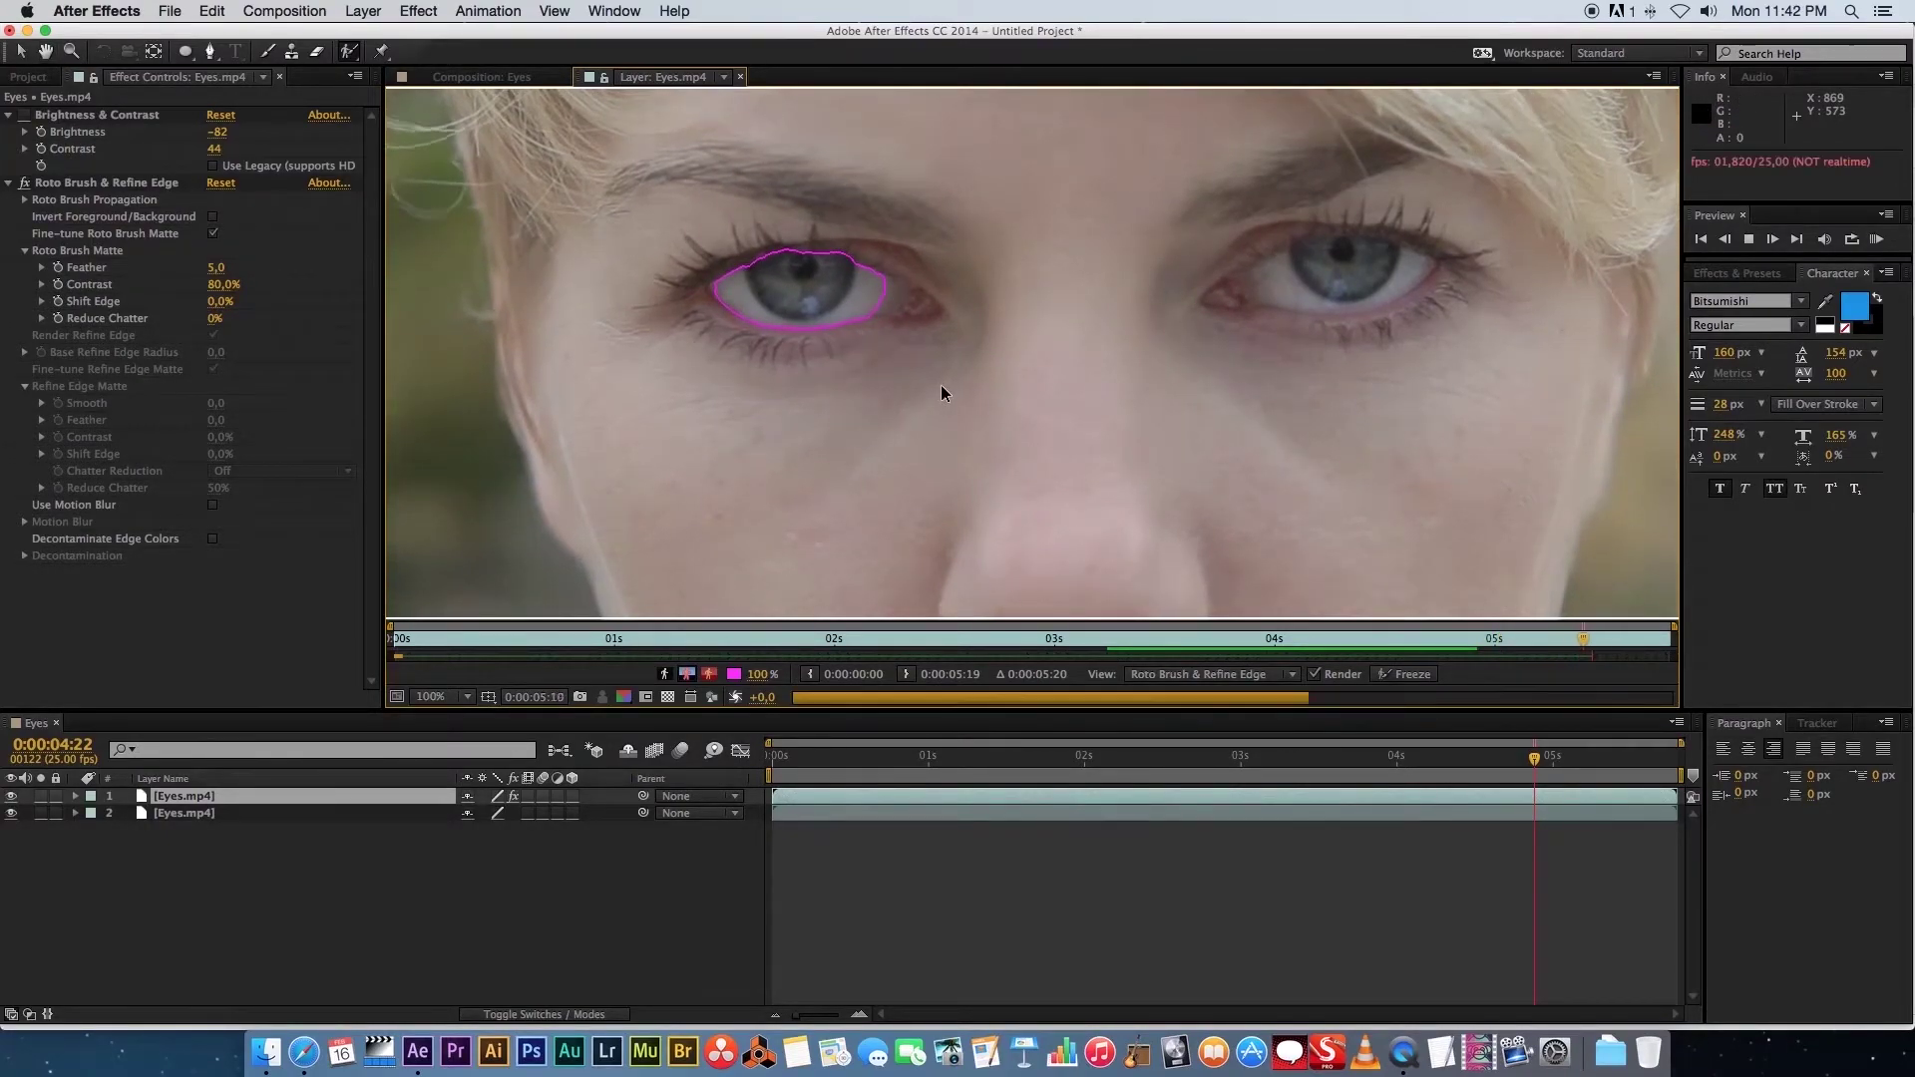
{"action": "key", "text": "space"}
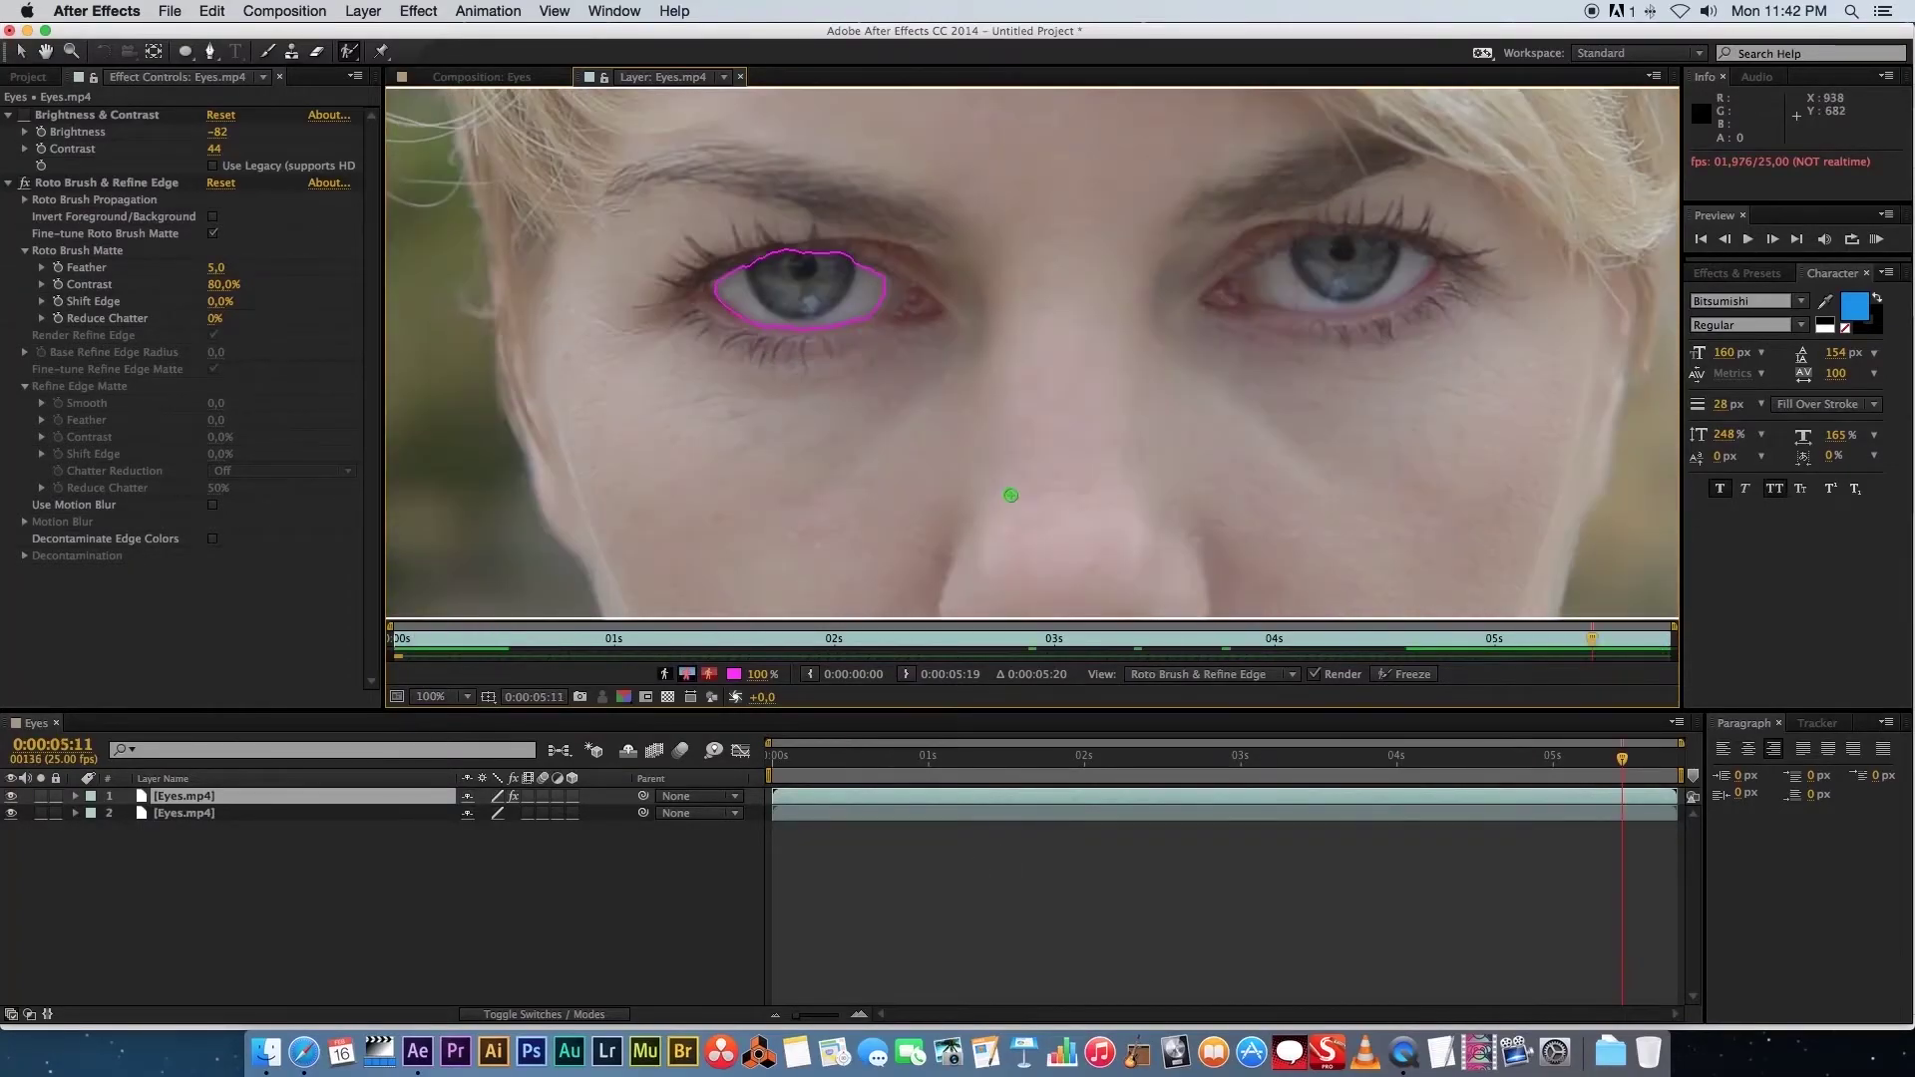
{"action": "left_click", "coordinate": [1408, 674]}
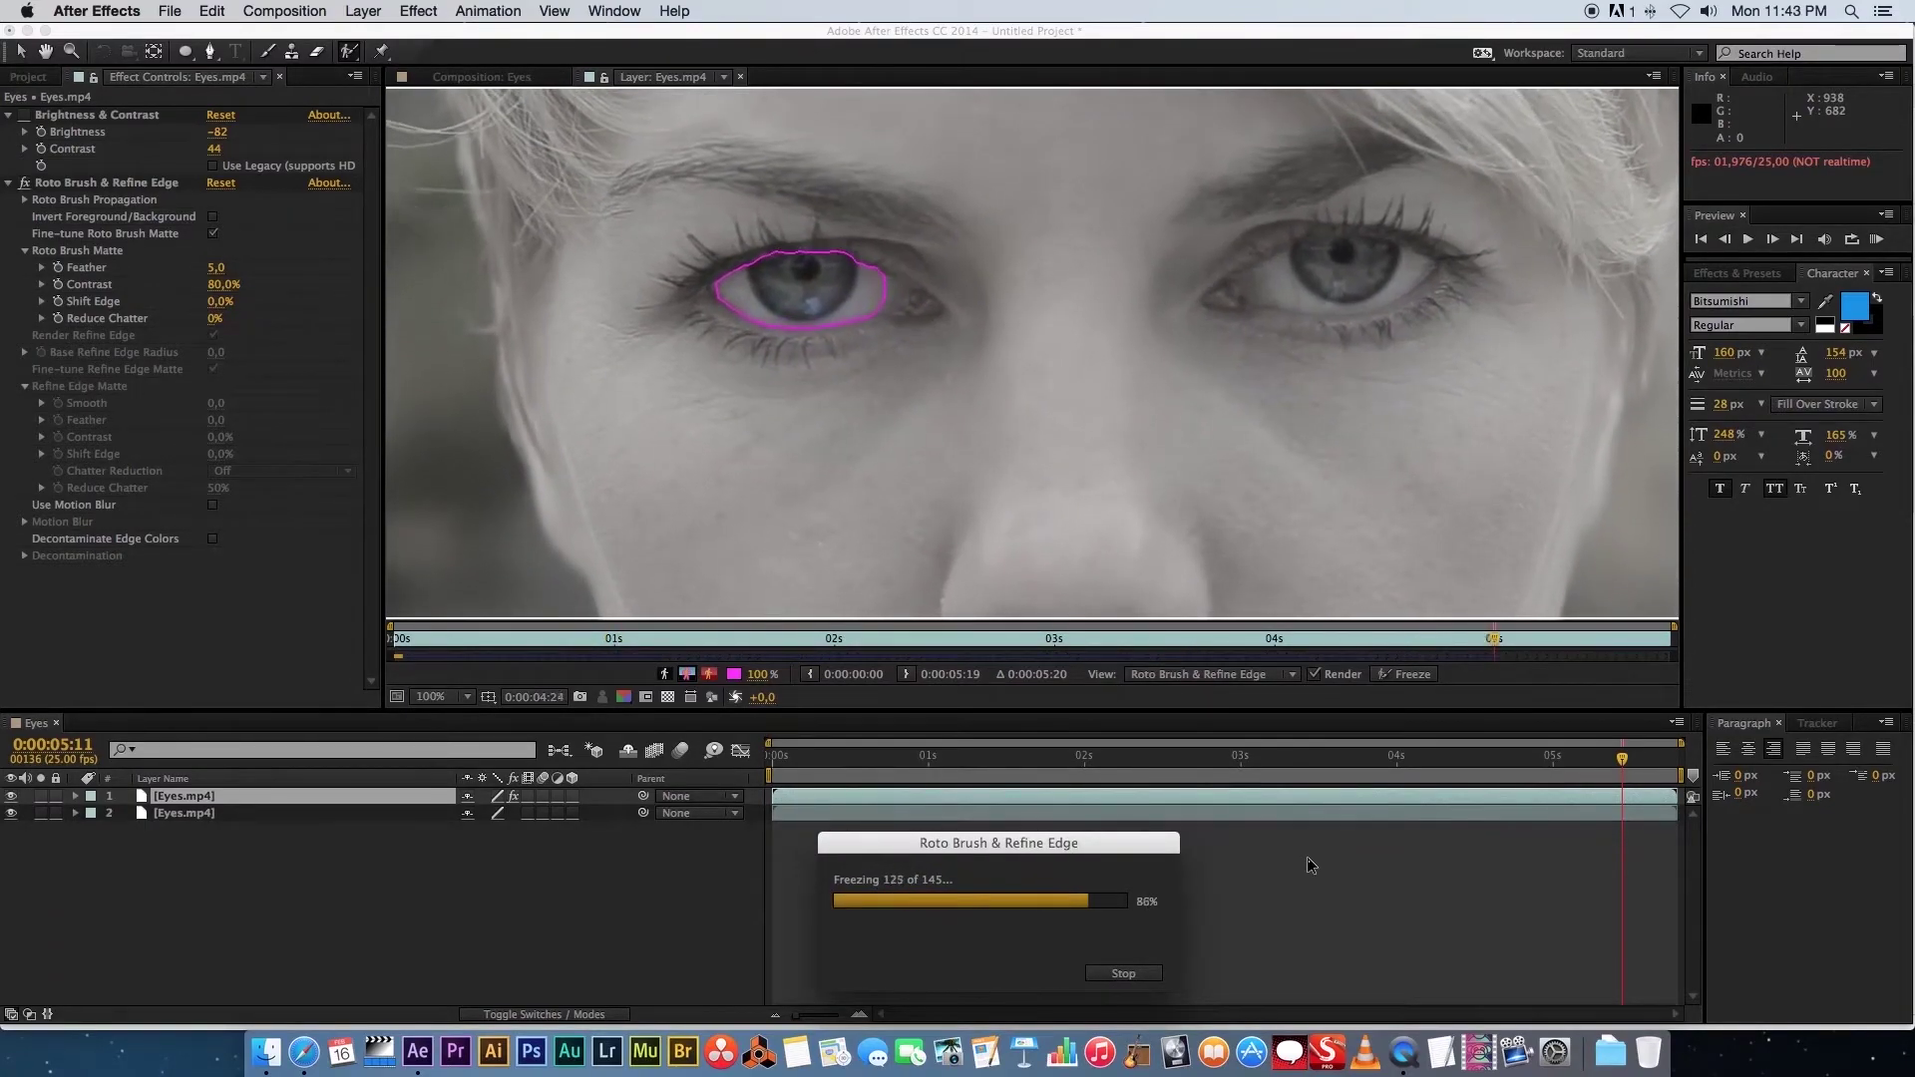
Close the Layer: Eyes.mp4 viewer after freezing finishes
{"action": "left_click", "coordinate": [740, 77]}
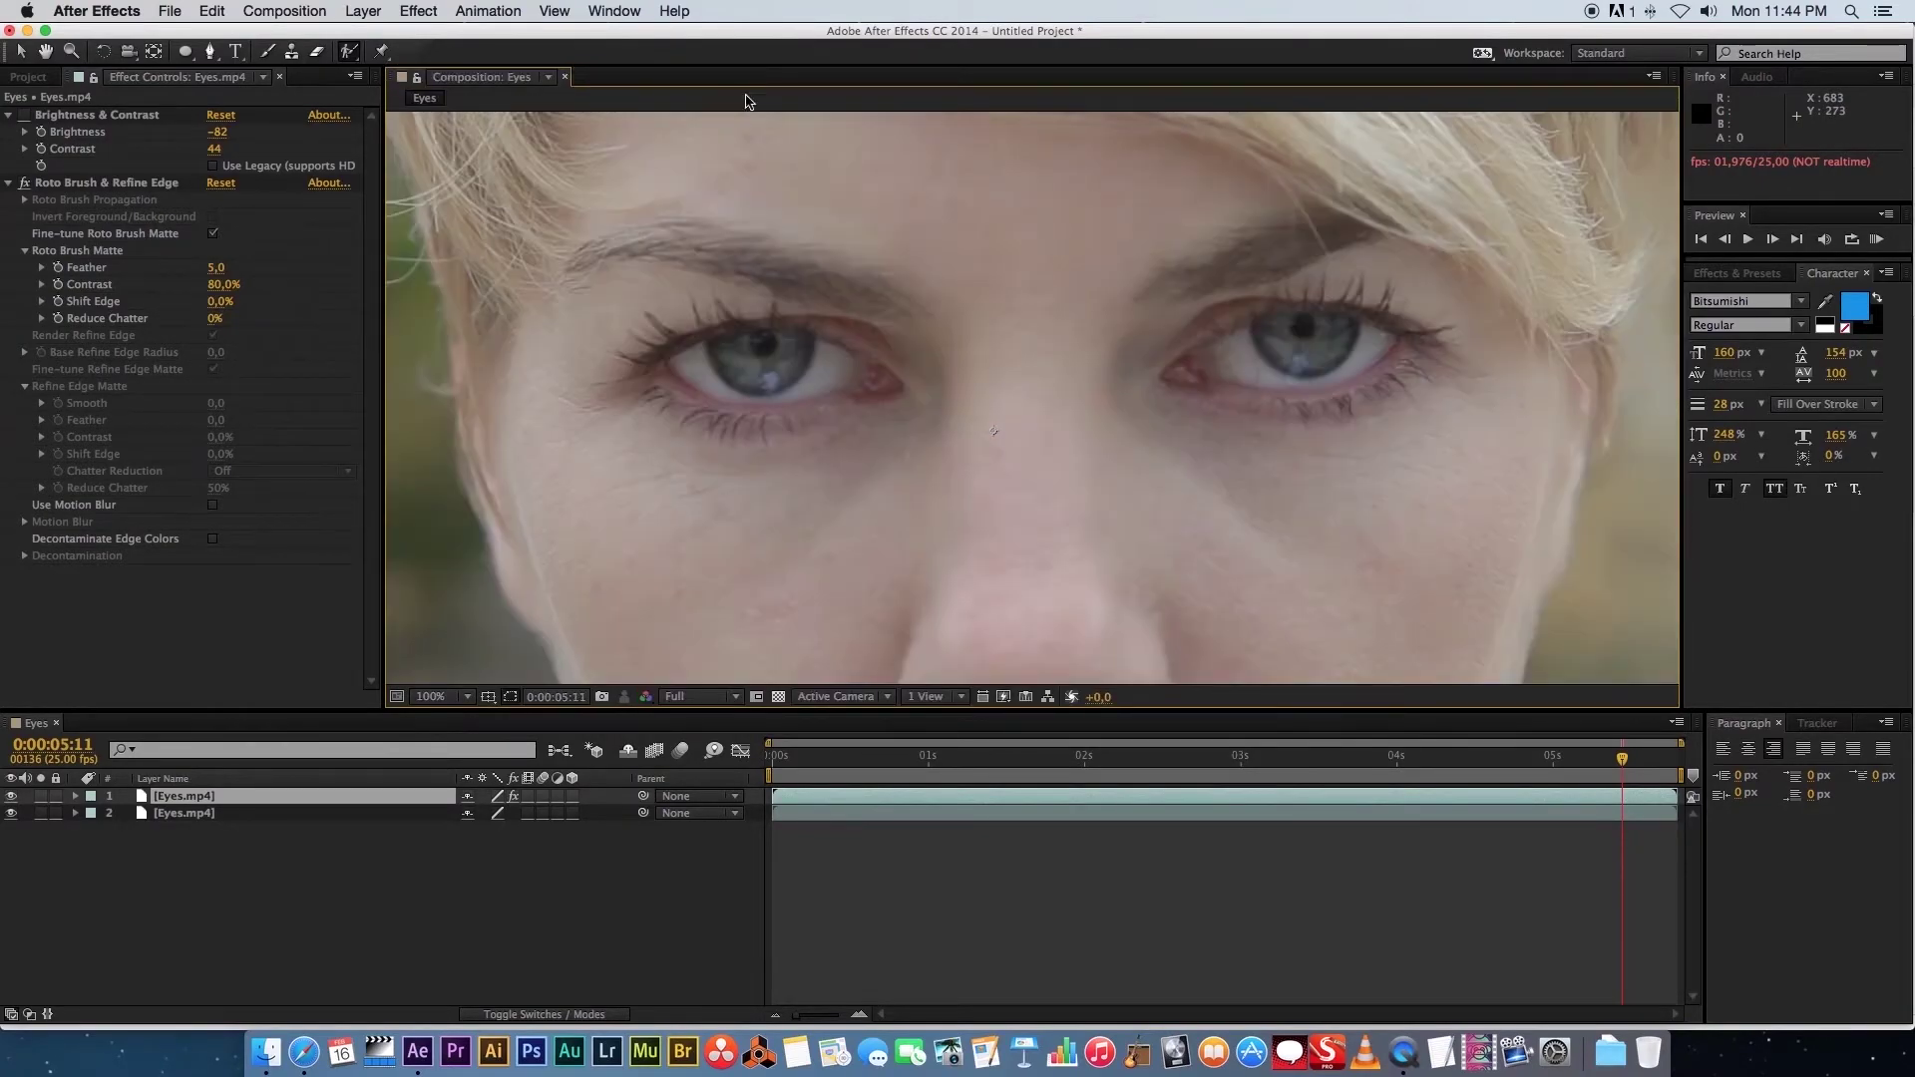
Solo the top layer and preview the isolated left eye from near the start
{"action": "left_click", "coordinate": [41, 796]}
{"action": "left_click", "coordinate": [858, 762]}
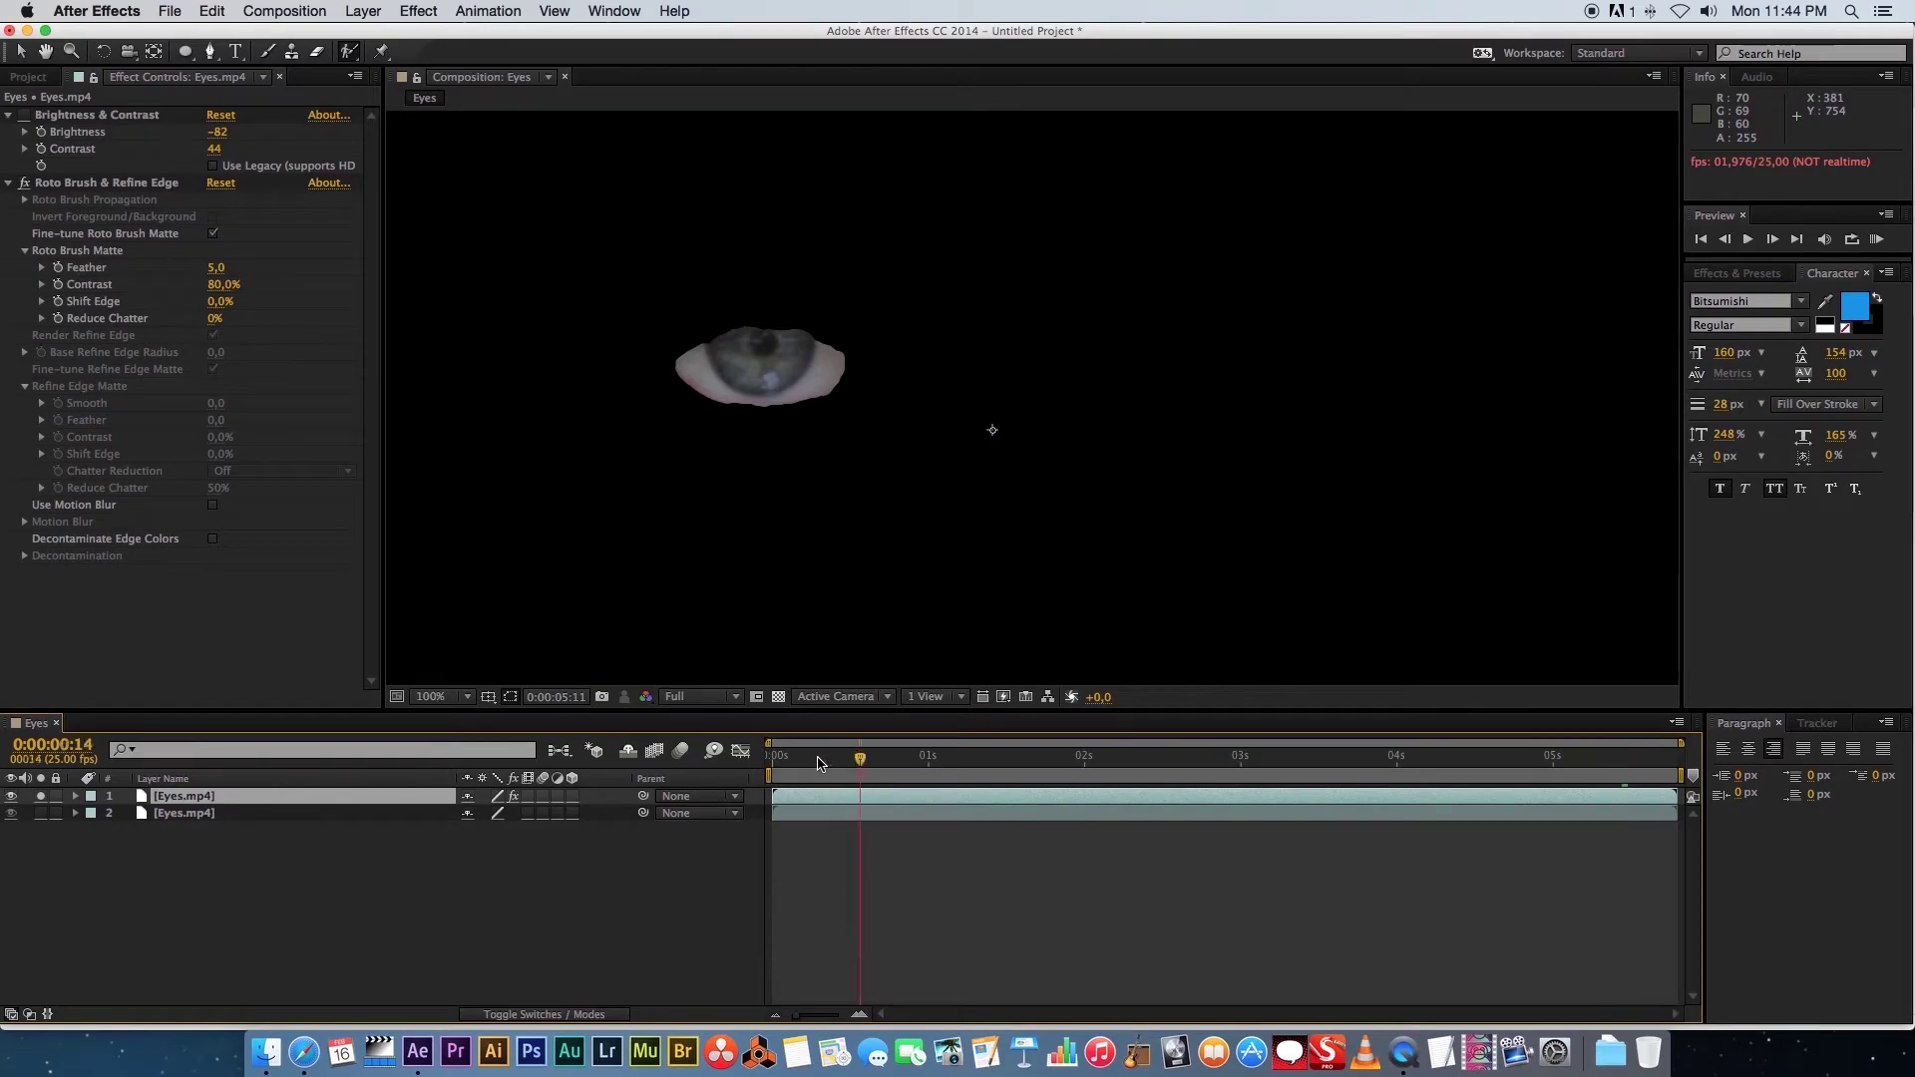
{"action": "left_click", "coordinate": [779, 762]}
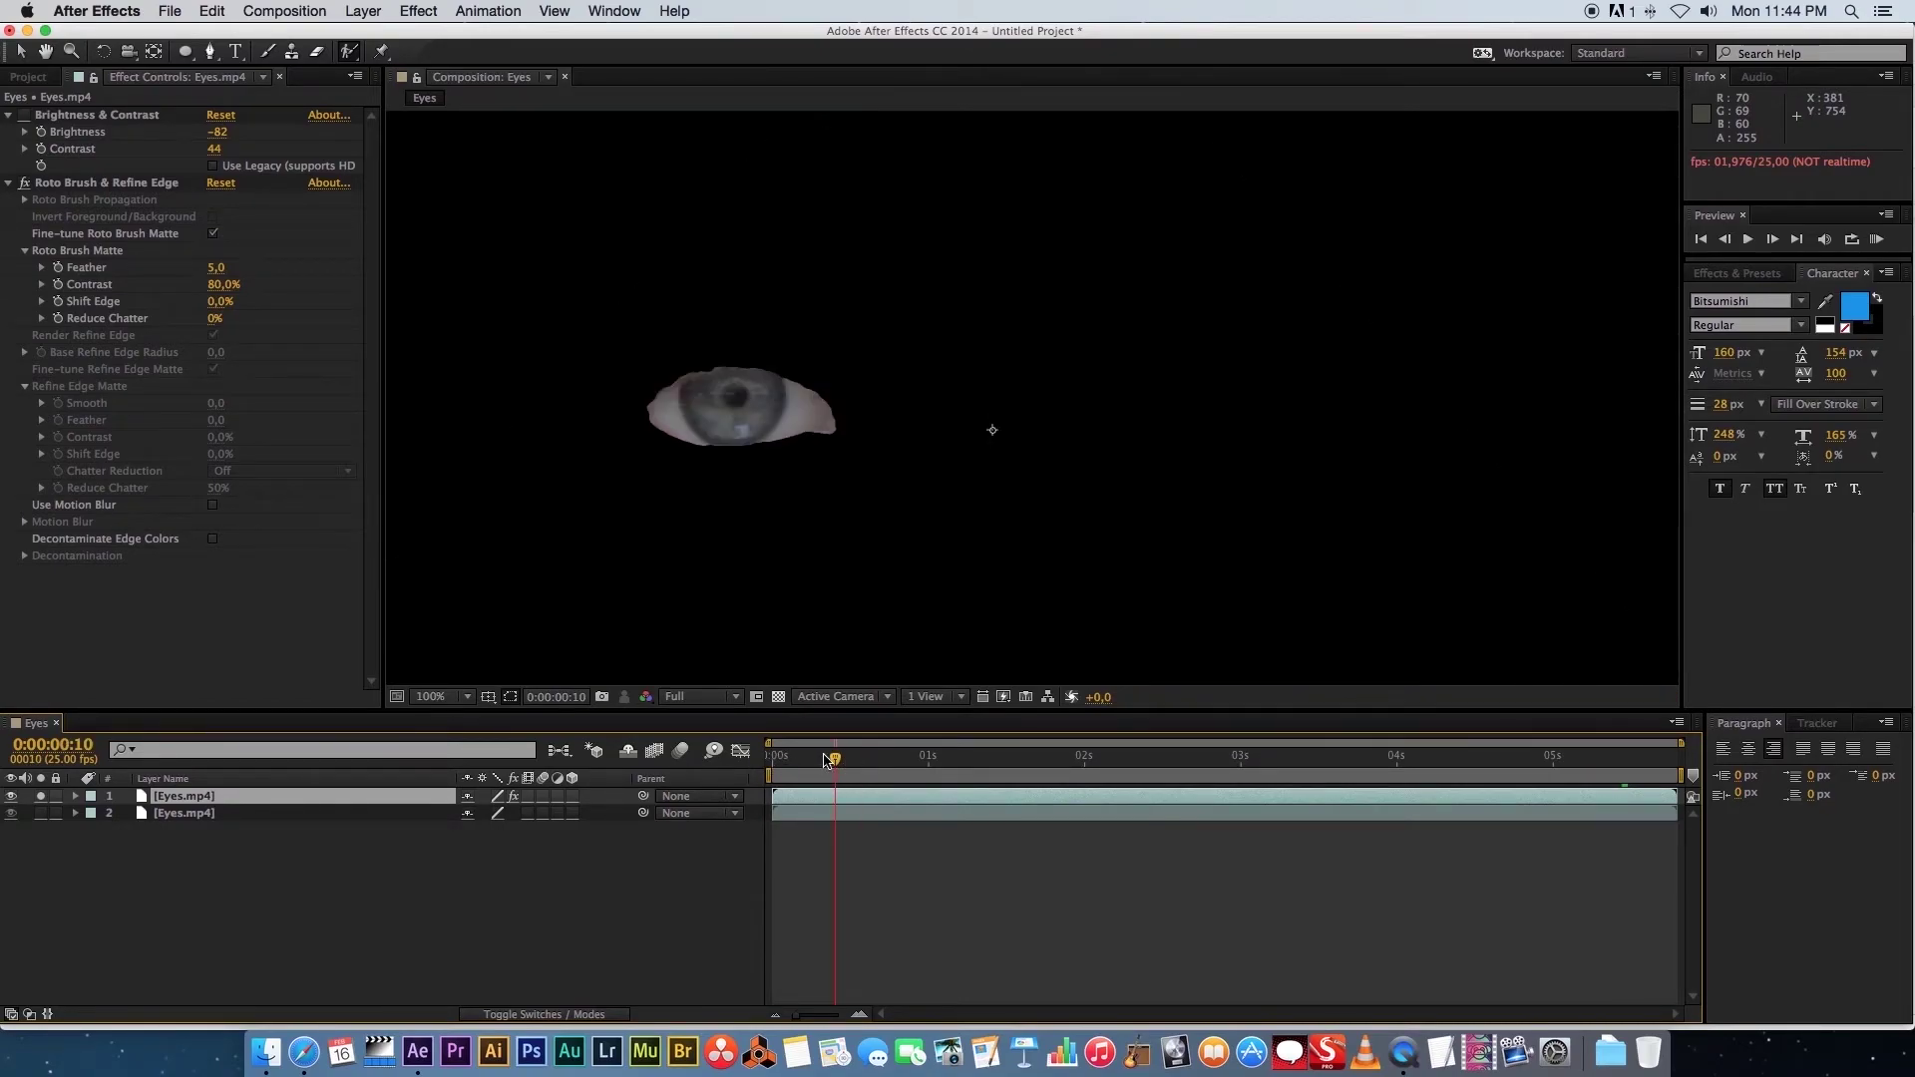
{"action": "key", "text": "space"}
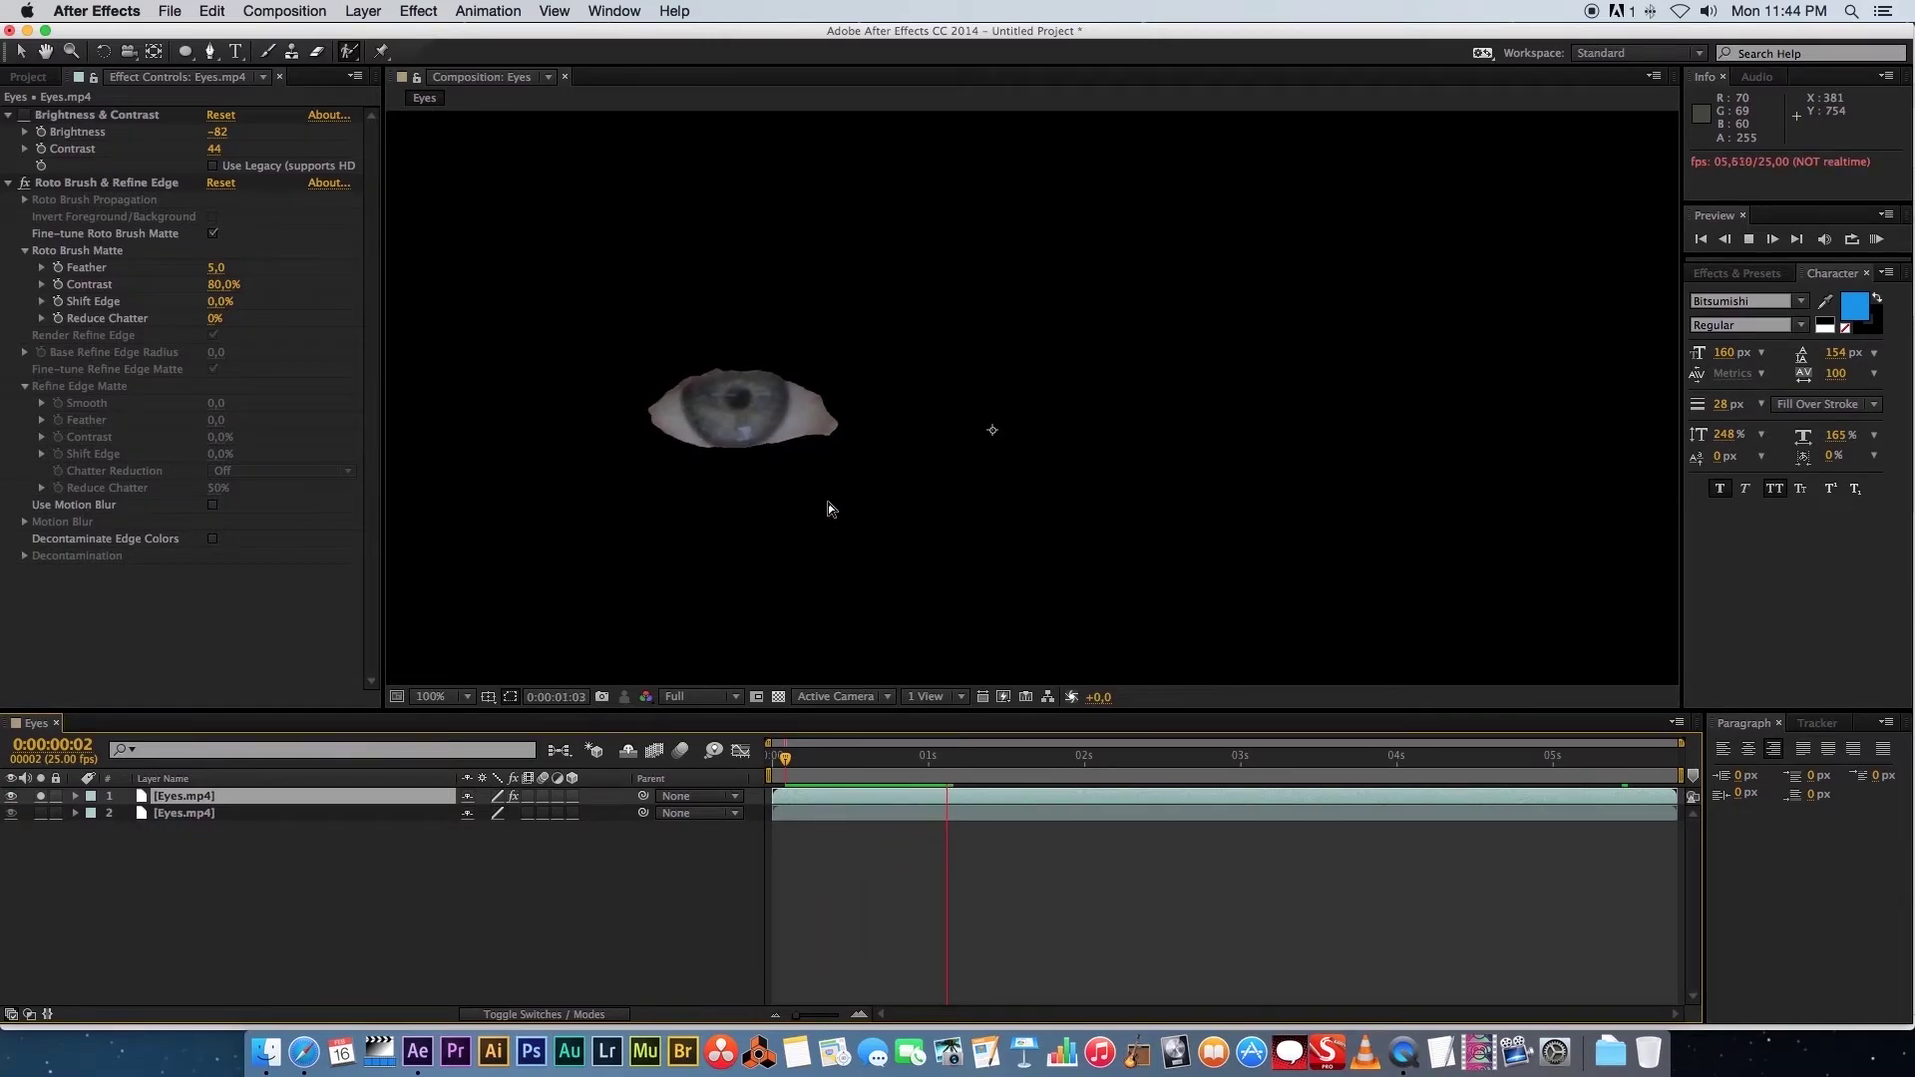
{"action": "key", "text": "space"}
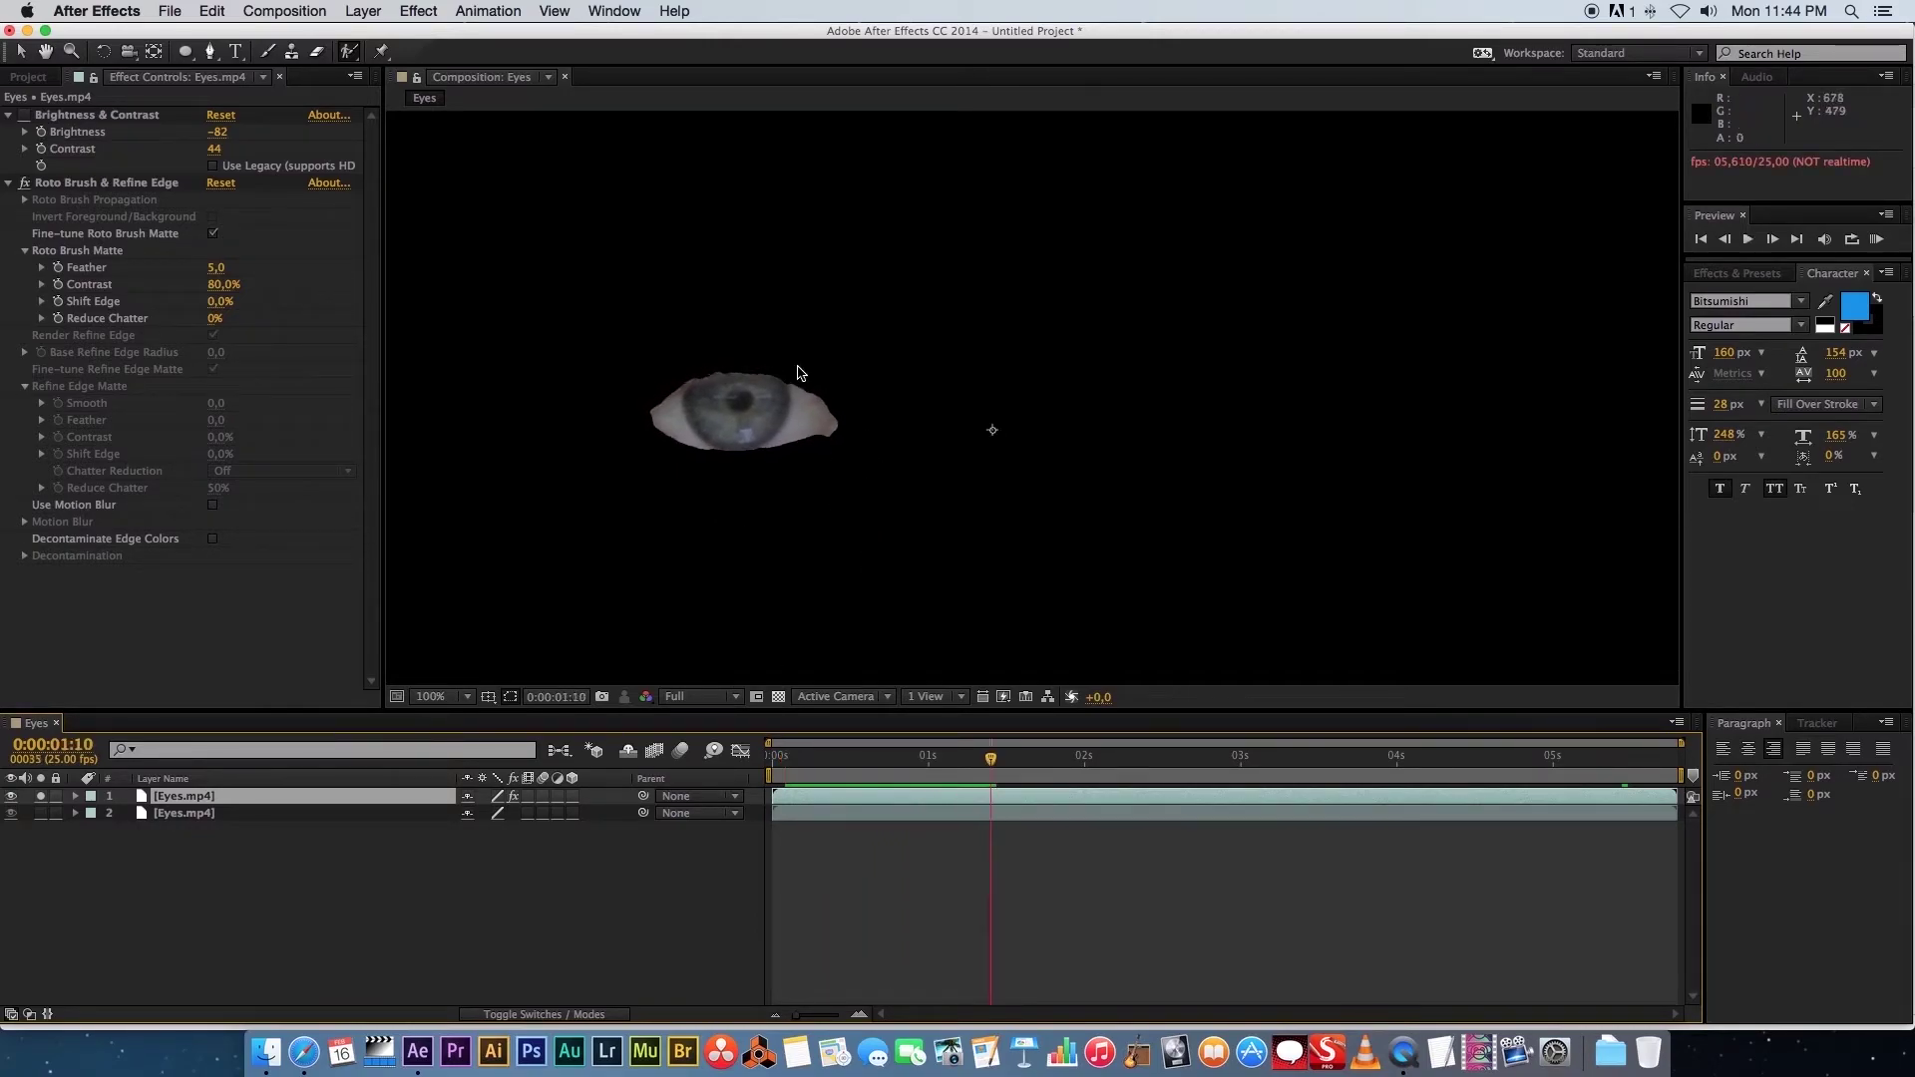
{"action": "left_click", "coordinate": [75, 796]}
Set the Roto Brush Matte Feather on layer 1 to 20.0
{"action": "left_click", "coordinate": [95, 813]}
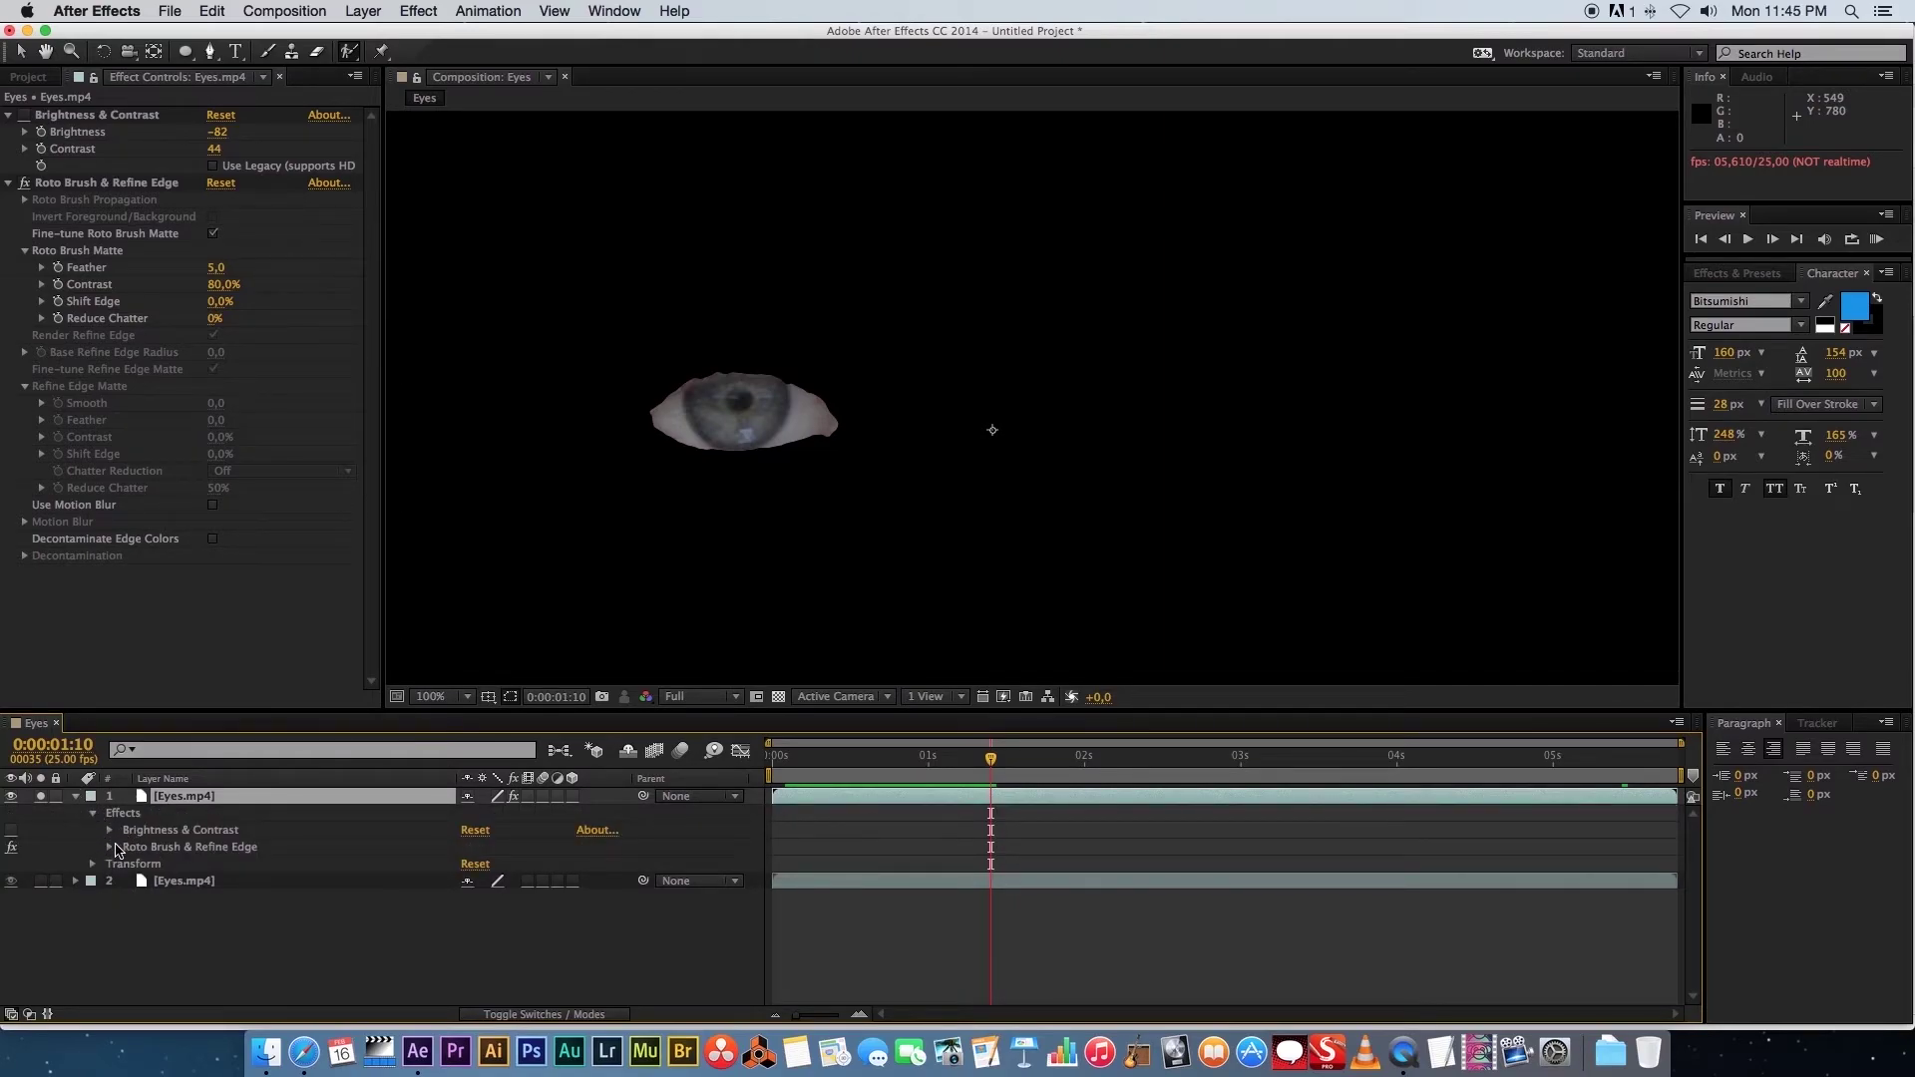
{"action": "left_click", "coordinate": [111, 848]}
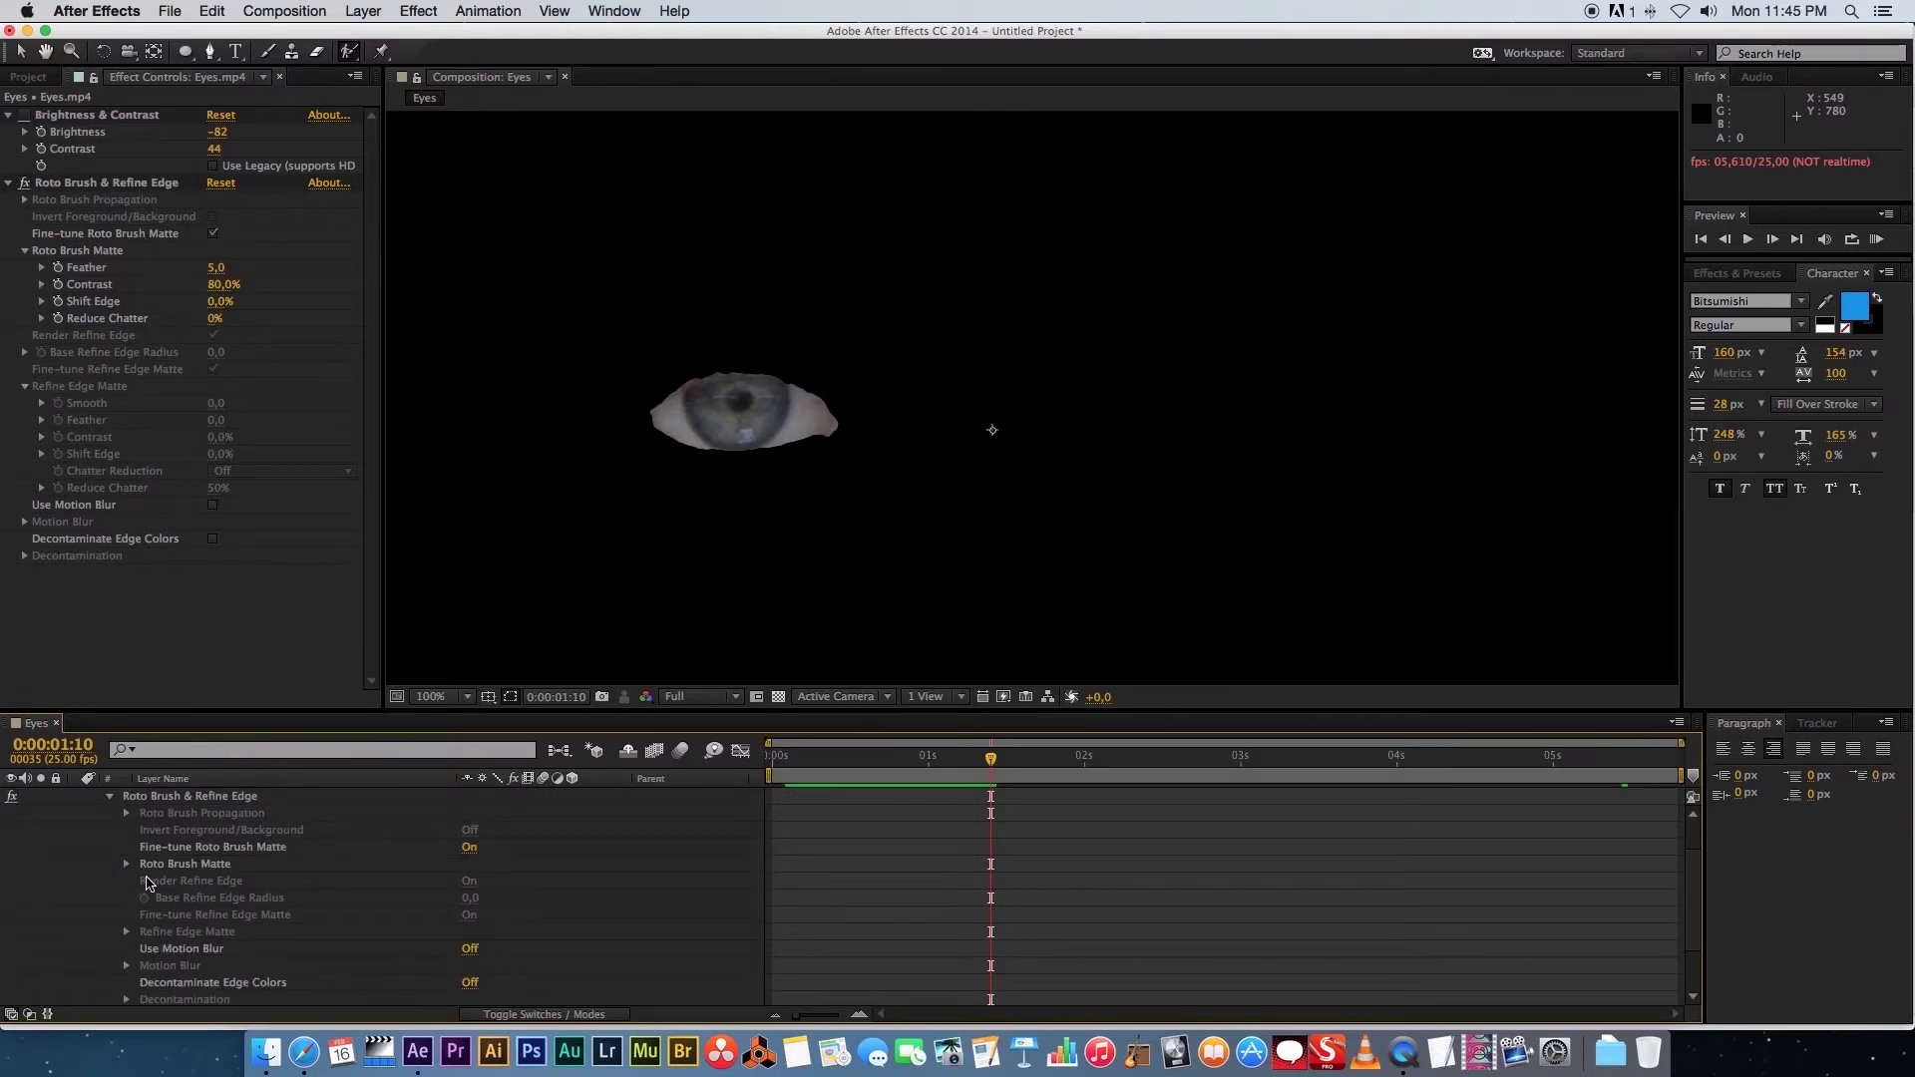
{"action": "left_click", "coordinate": [126, 864]}
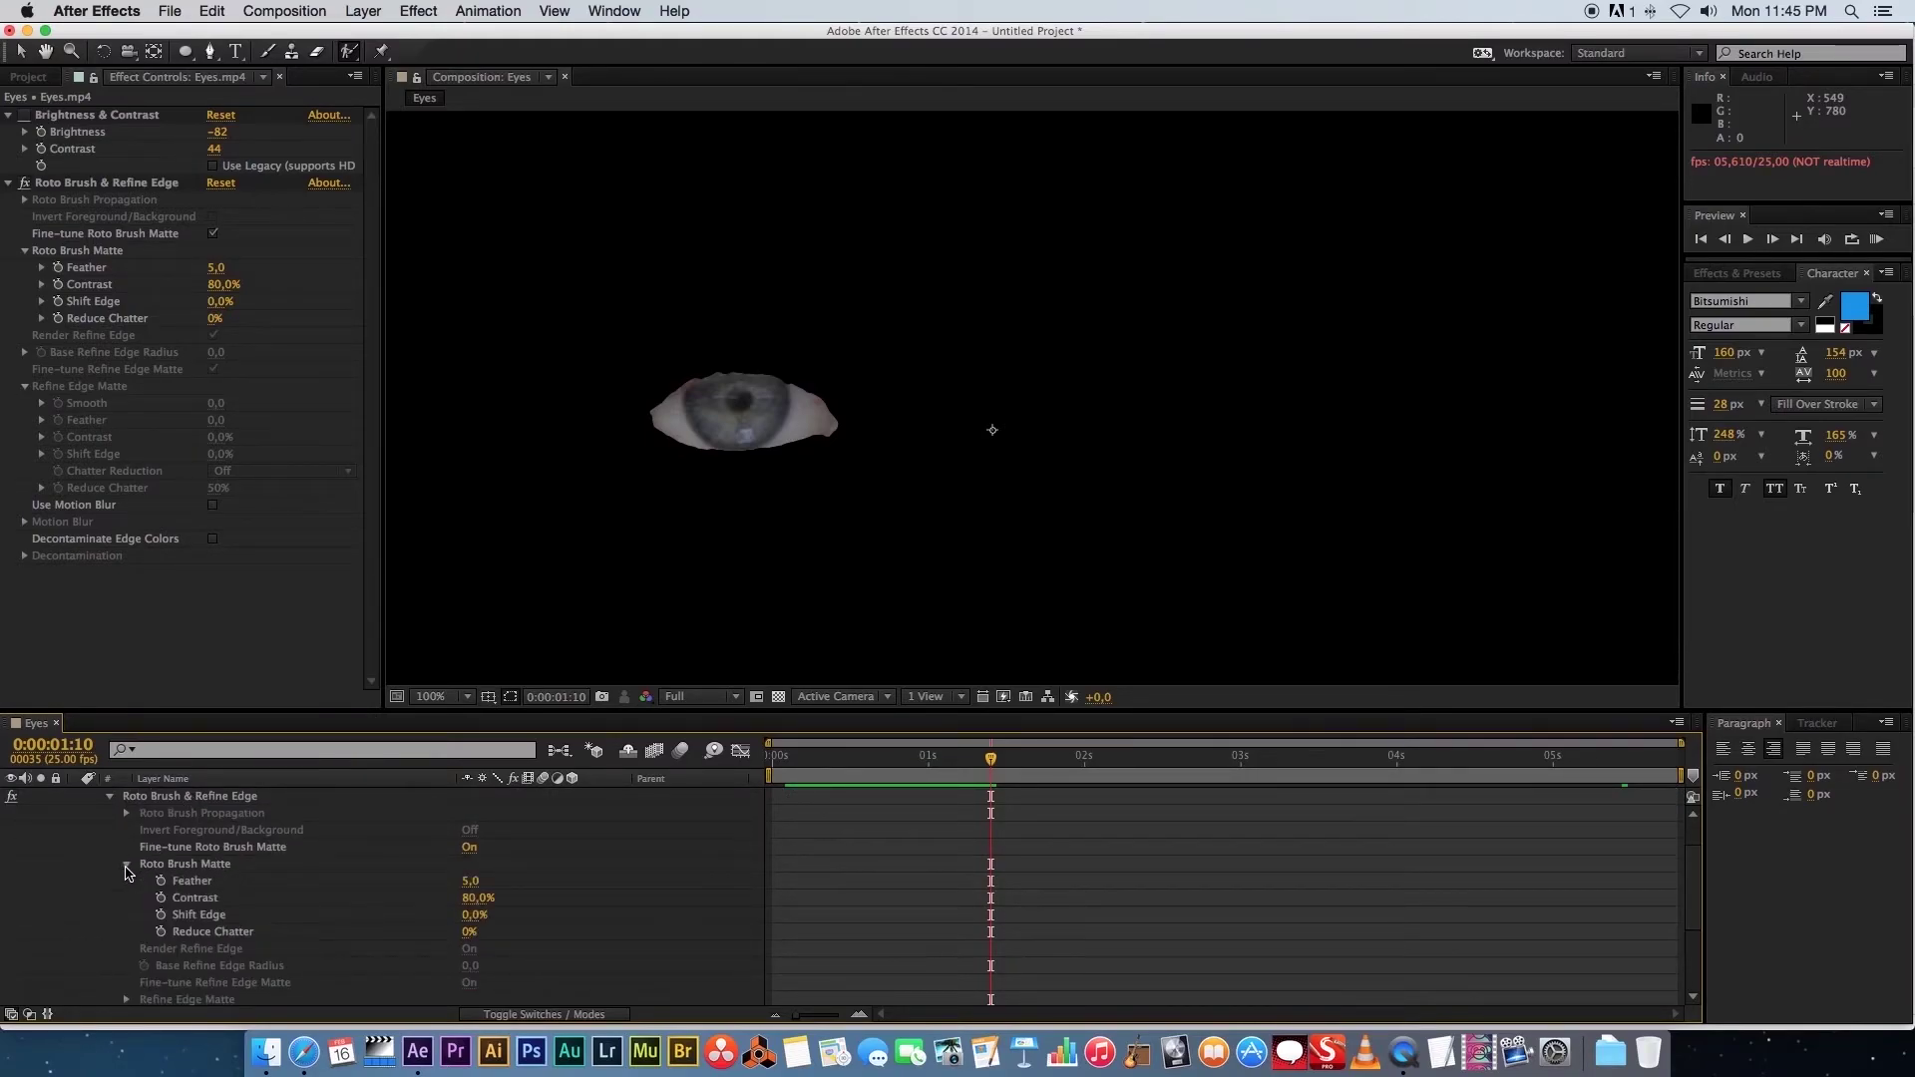
{"action": "left_click", "coordinate": [469, 881]}
{"action": "type", "text": "20"}
{"action": "key", "text": "Return"}
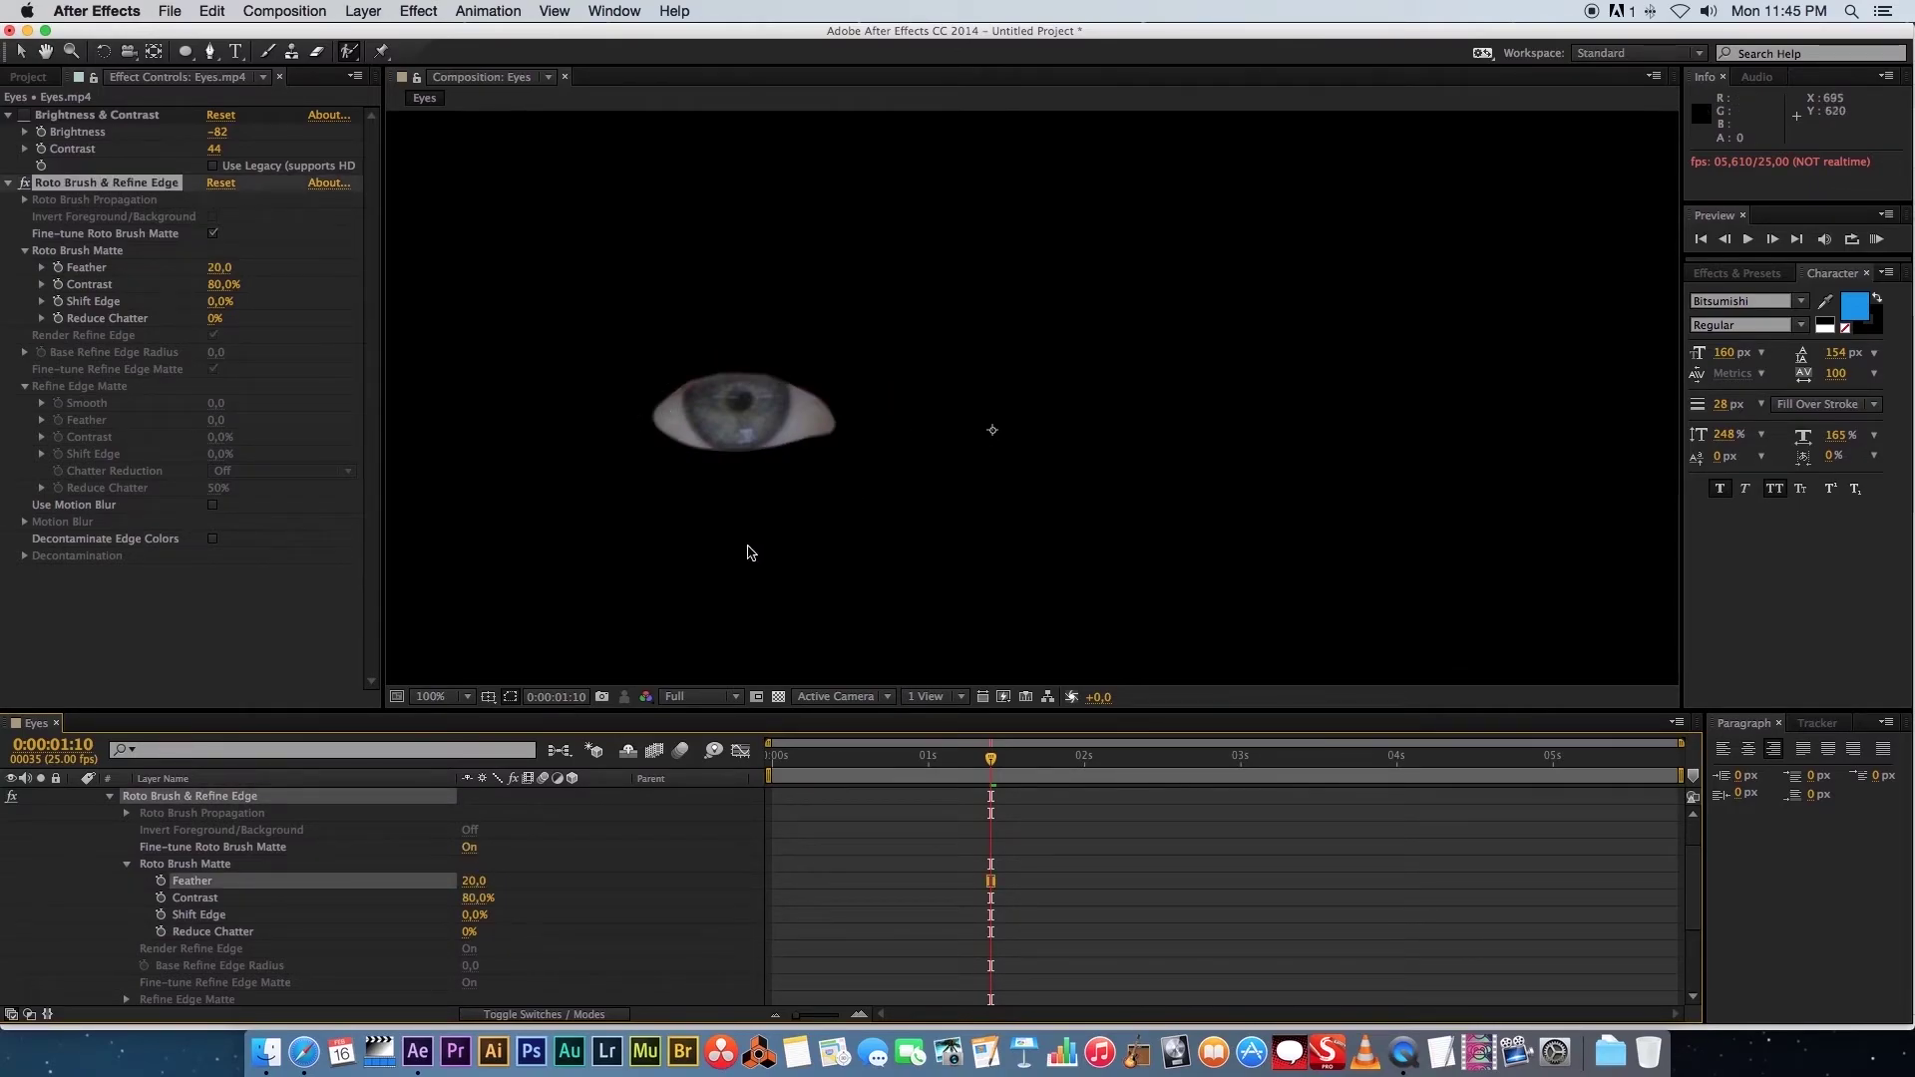
Preview the feathered, isolated eye from near the start of the clip
{"action": "left_click_drag", "start_coordinate": [988, 759], "coordinate": [797, 760]}
{"action": "key", "text": "space"}
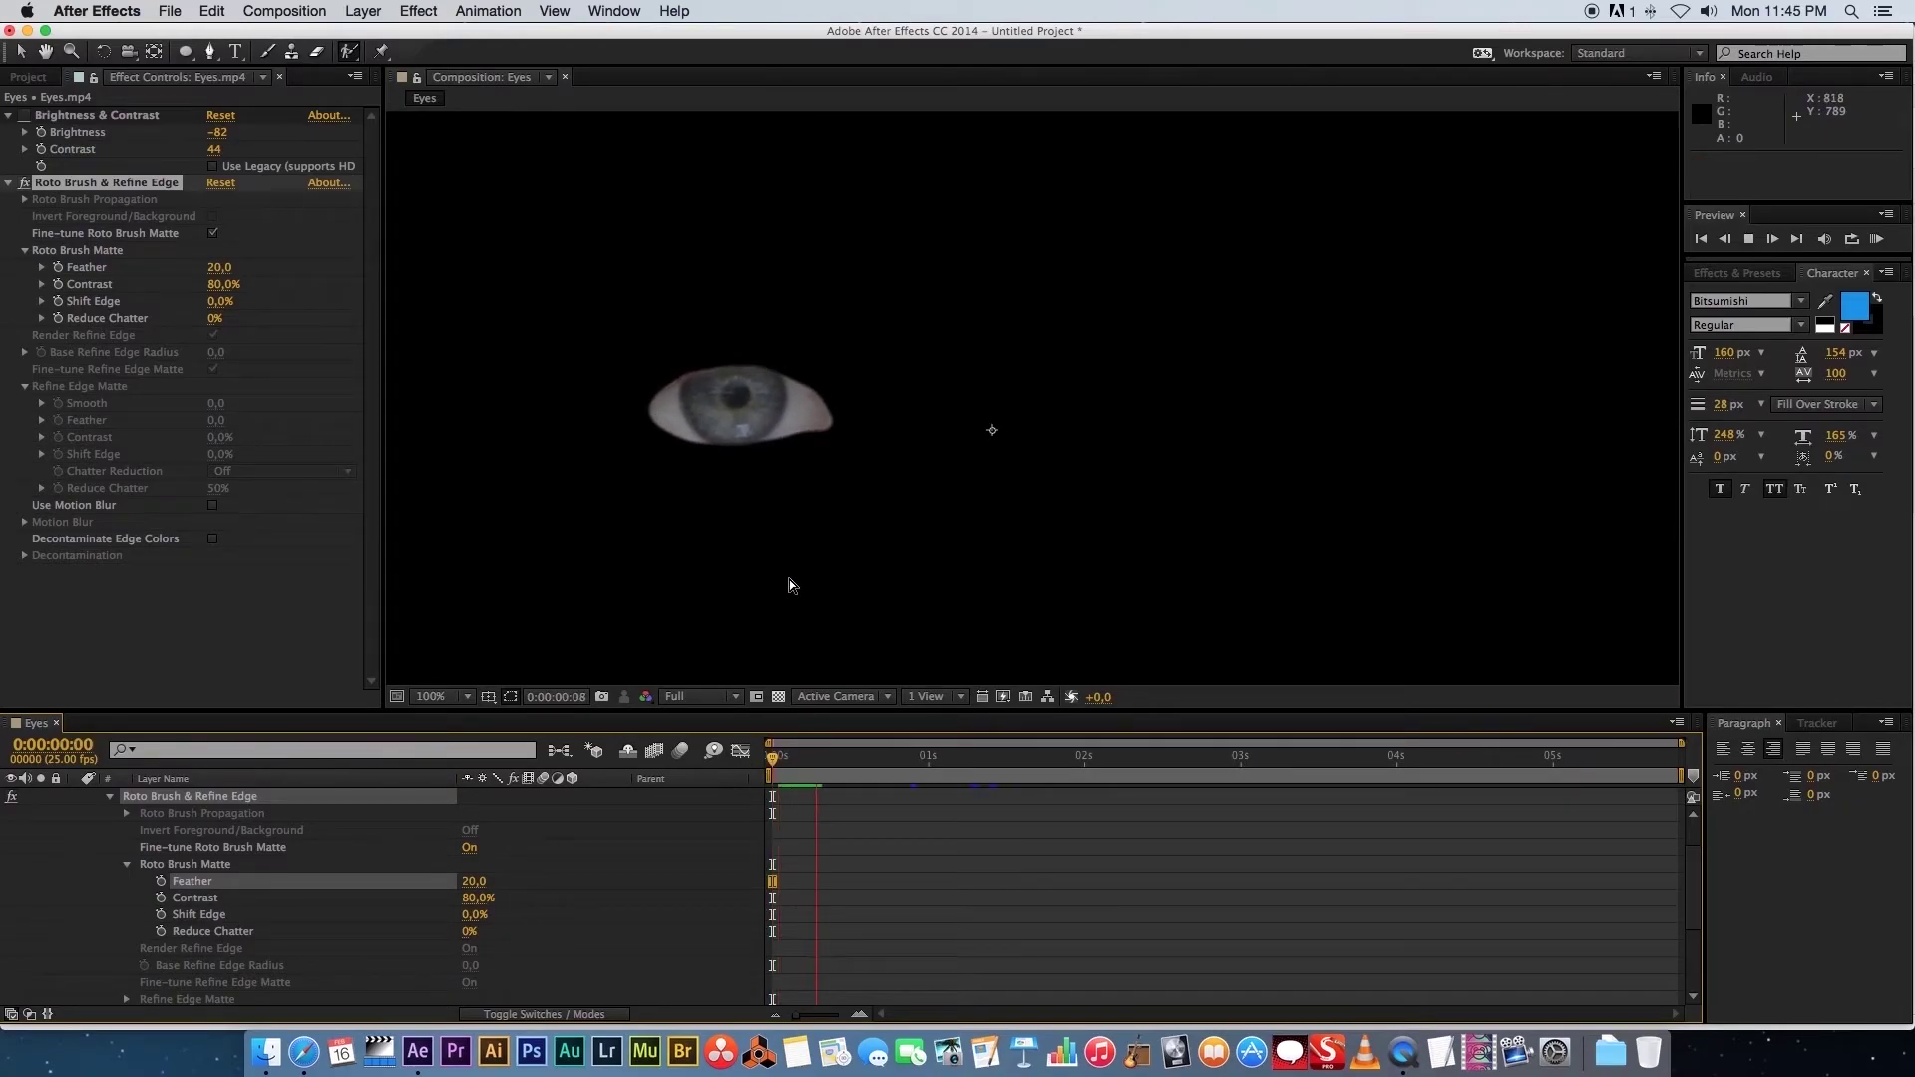
{"action": "key", "text": "space"}
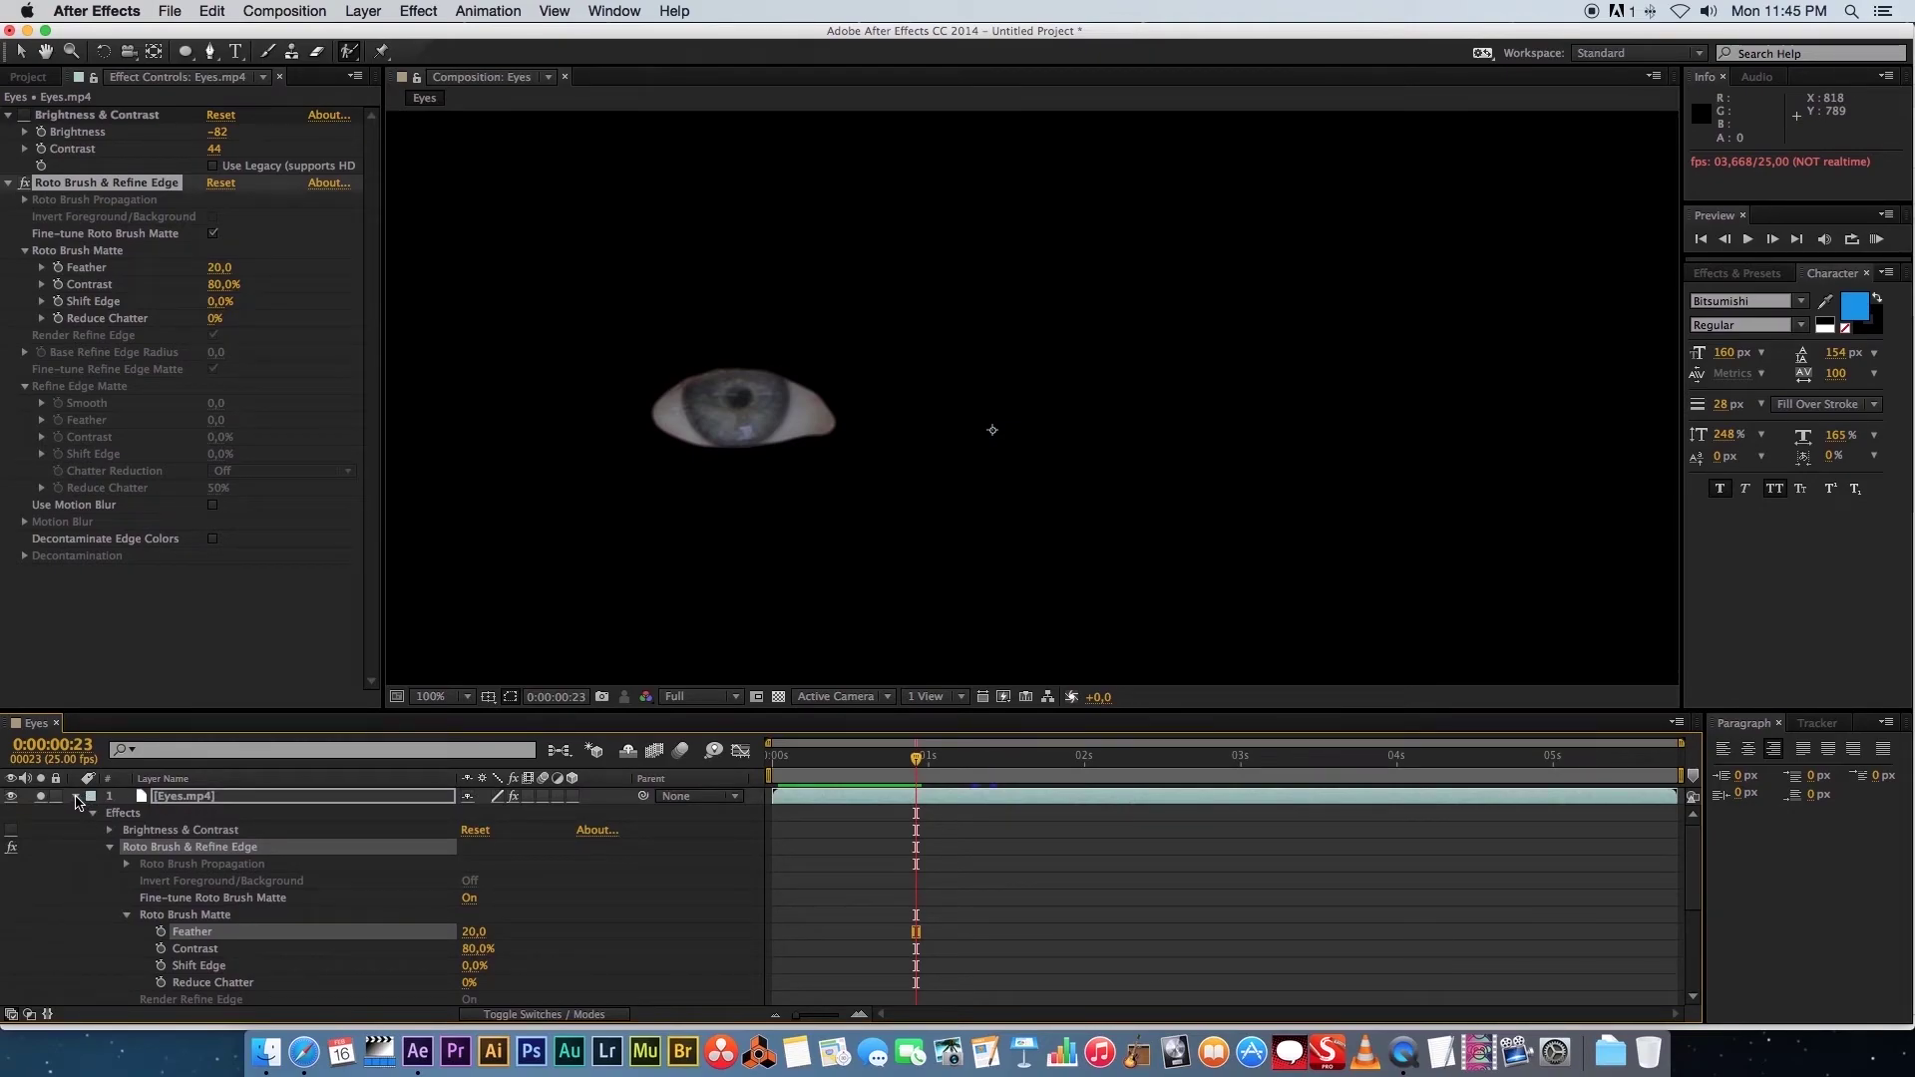
Unsolo the top layer, go to frame 0:00:00:21, and rename it 'Eye'
{"action": "left_click", "coordinate": [78, 799]}
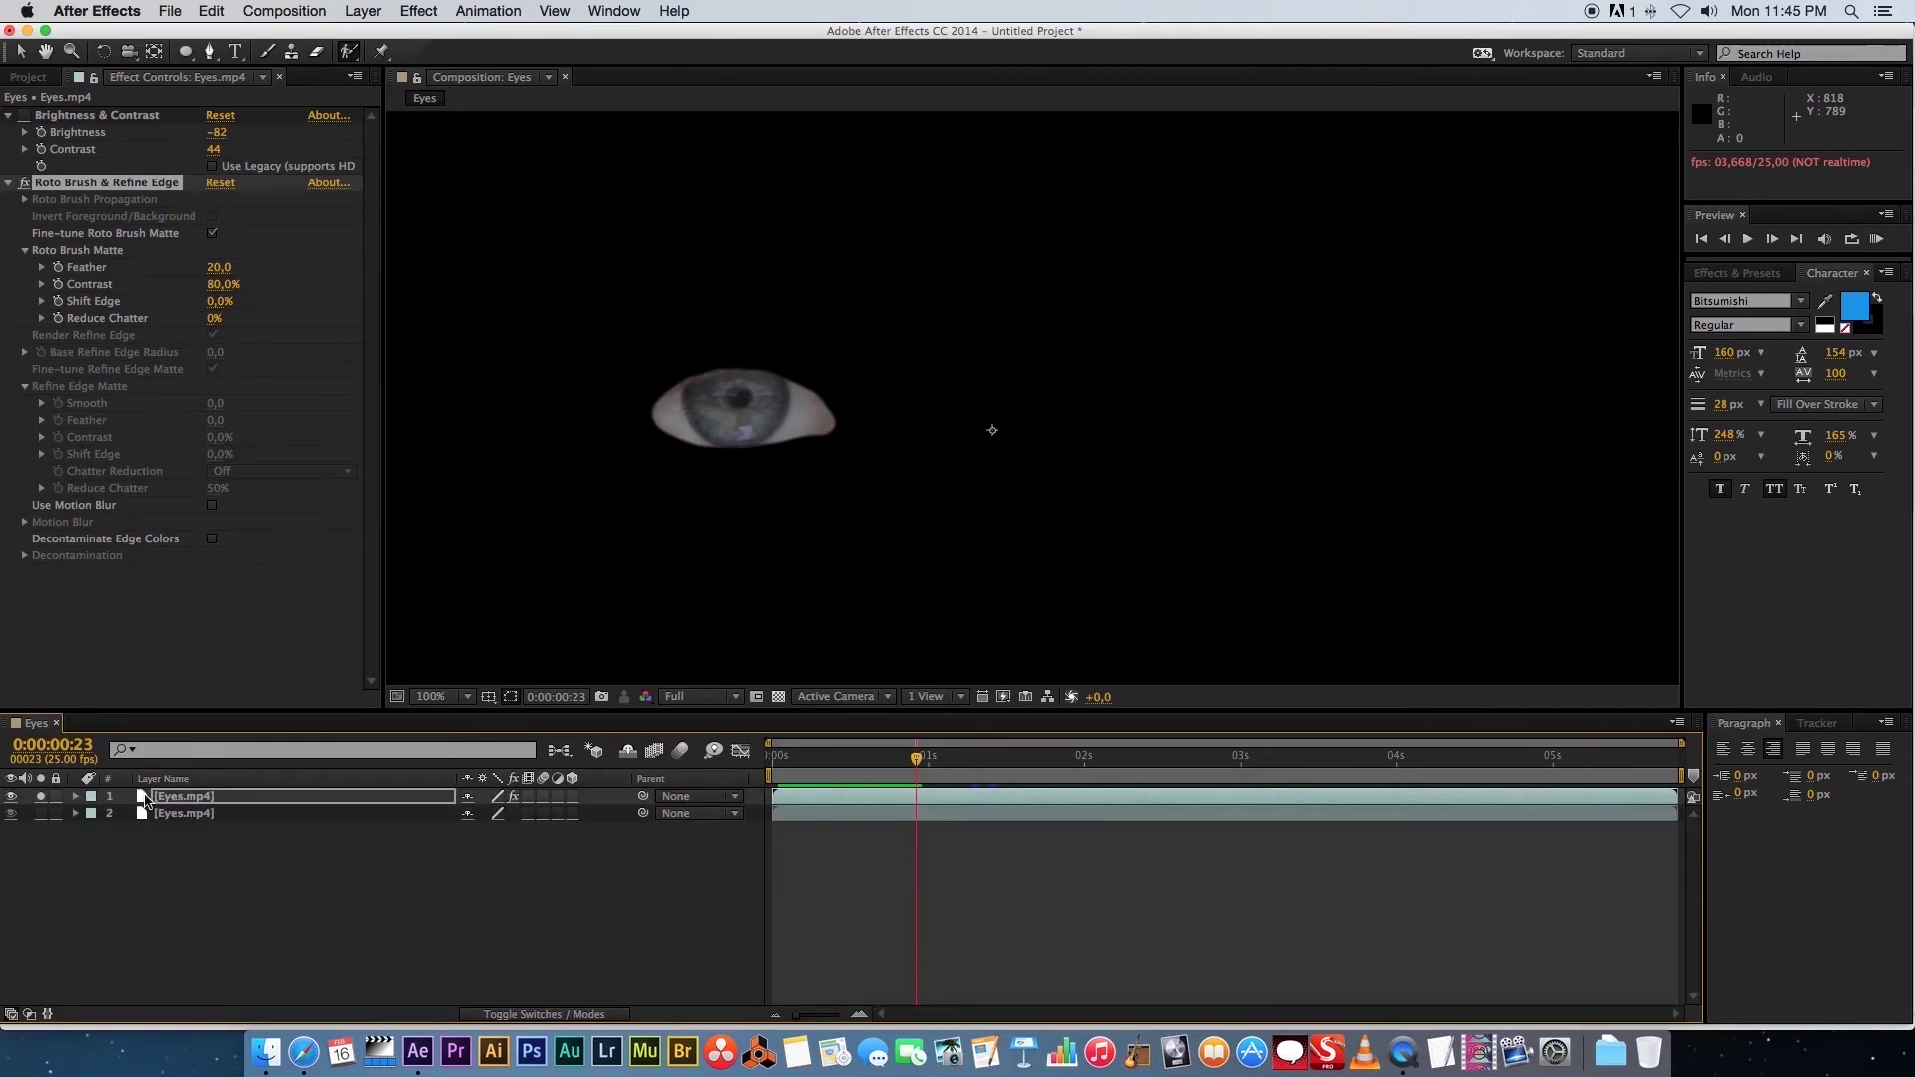
{"action": "left_click", "coordinate": [41, 797]}
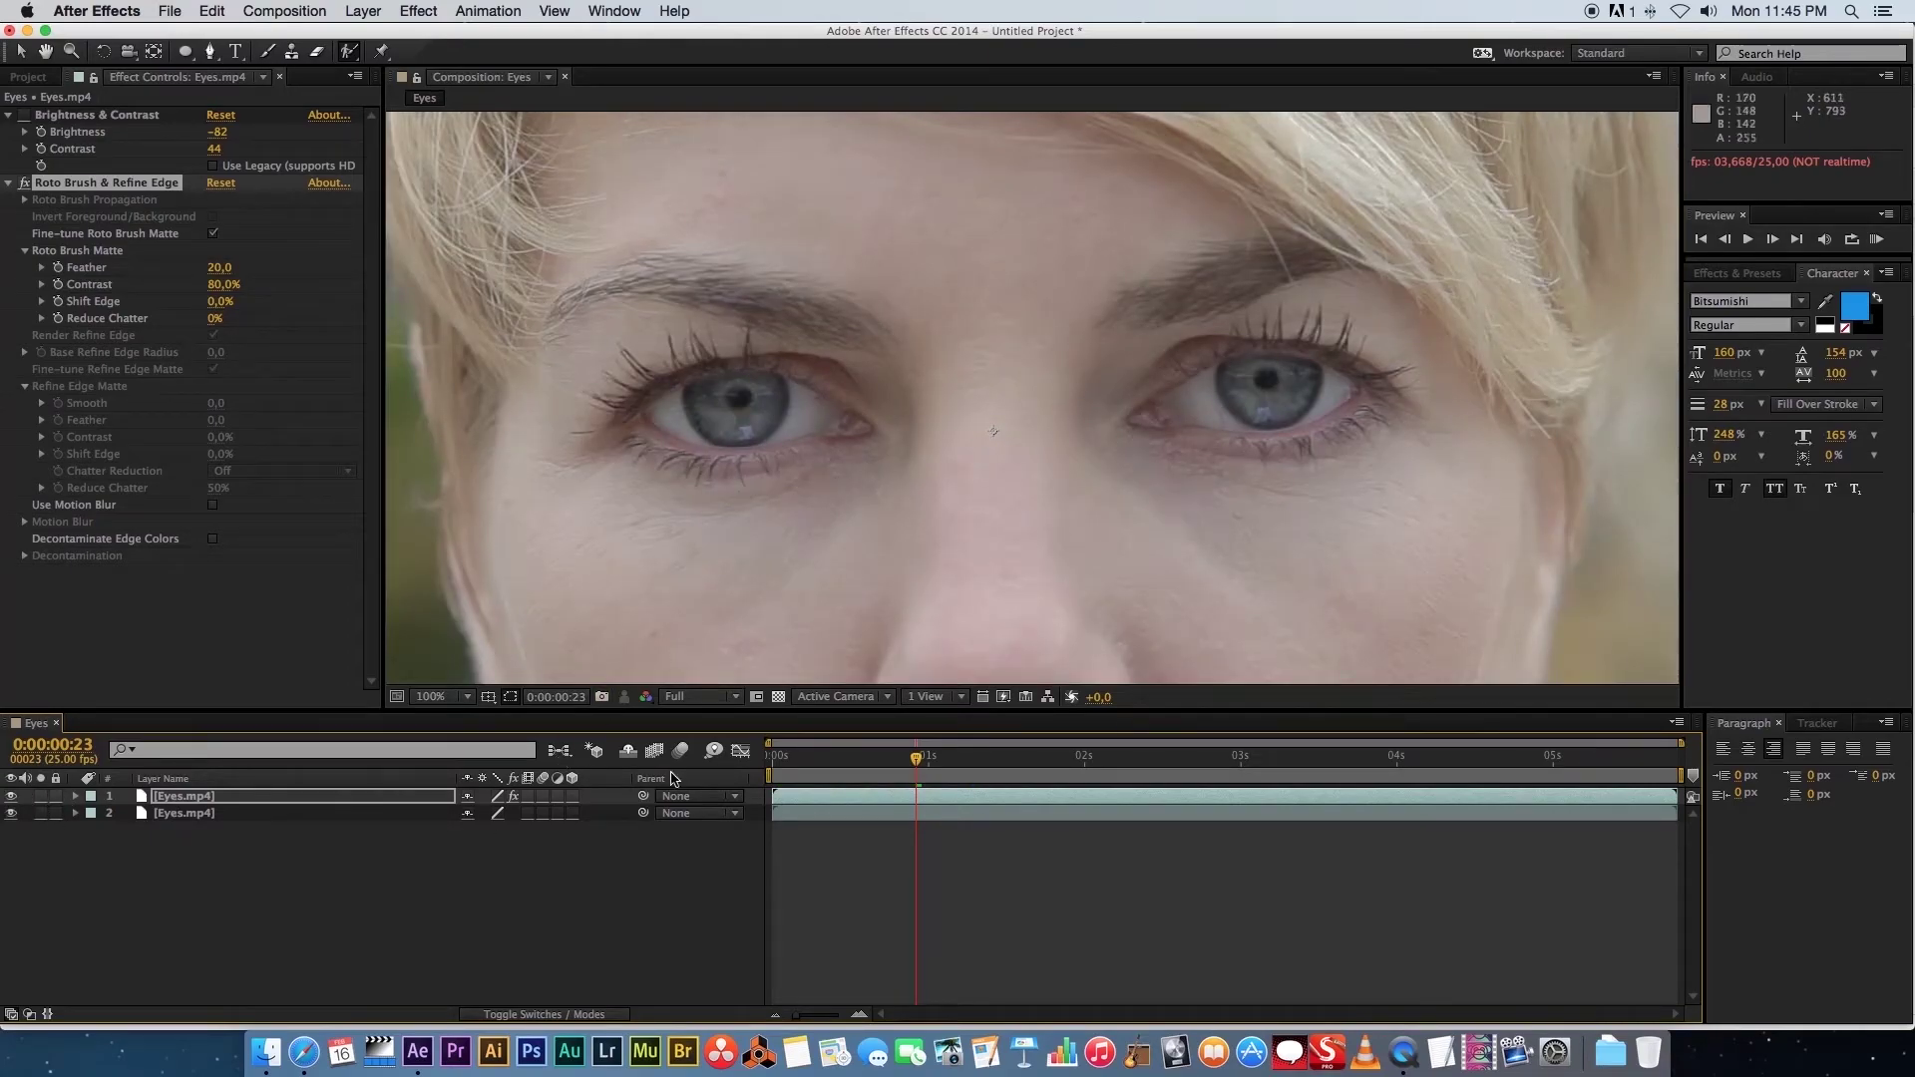
{"action": "left_click_drag", "start_coordinate": [910, 763], "coordinate": [903, 763]}
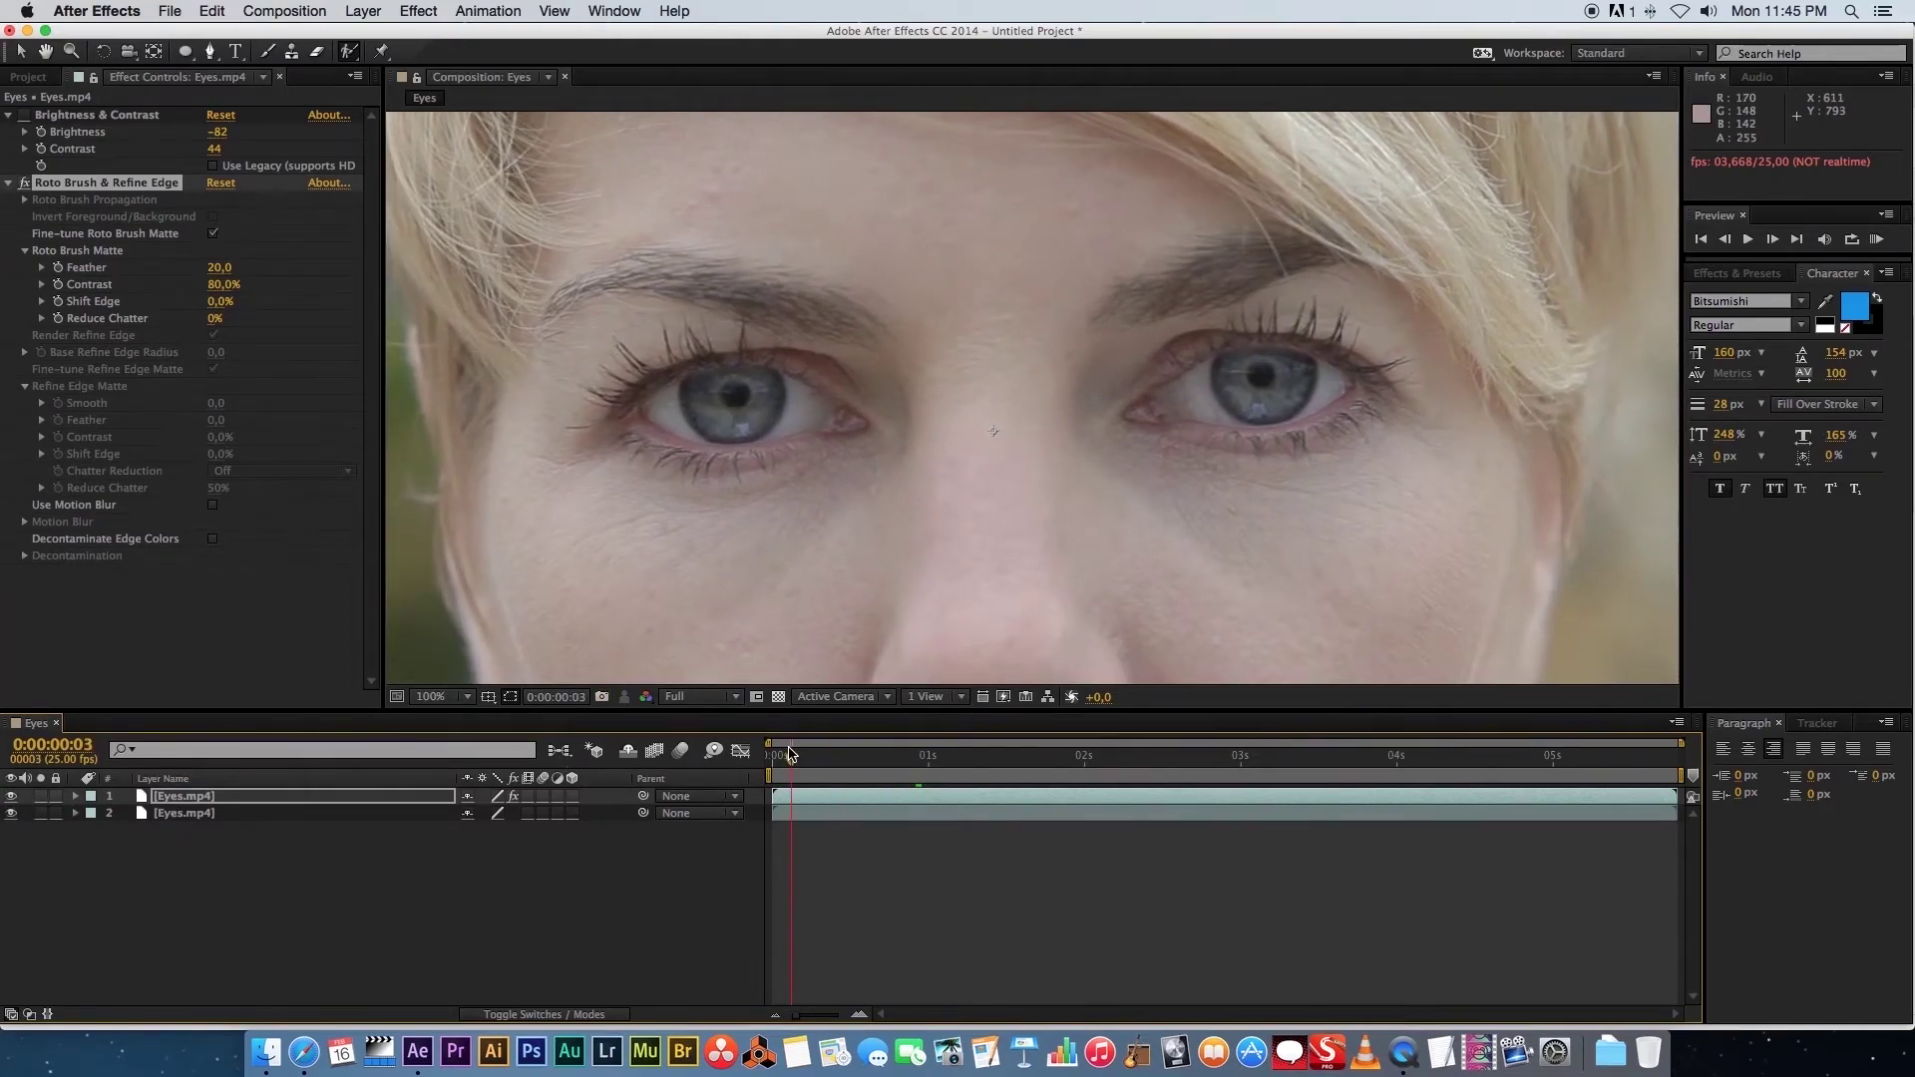
{"action": "left_click", "coordinate": [185, 796]}
{"action": "key", "text": "Return"}
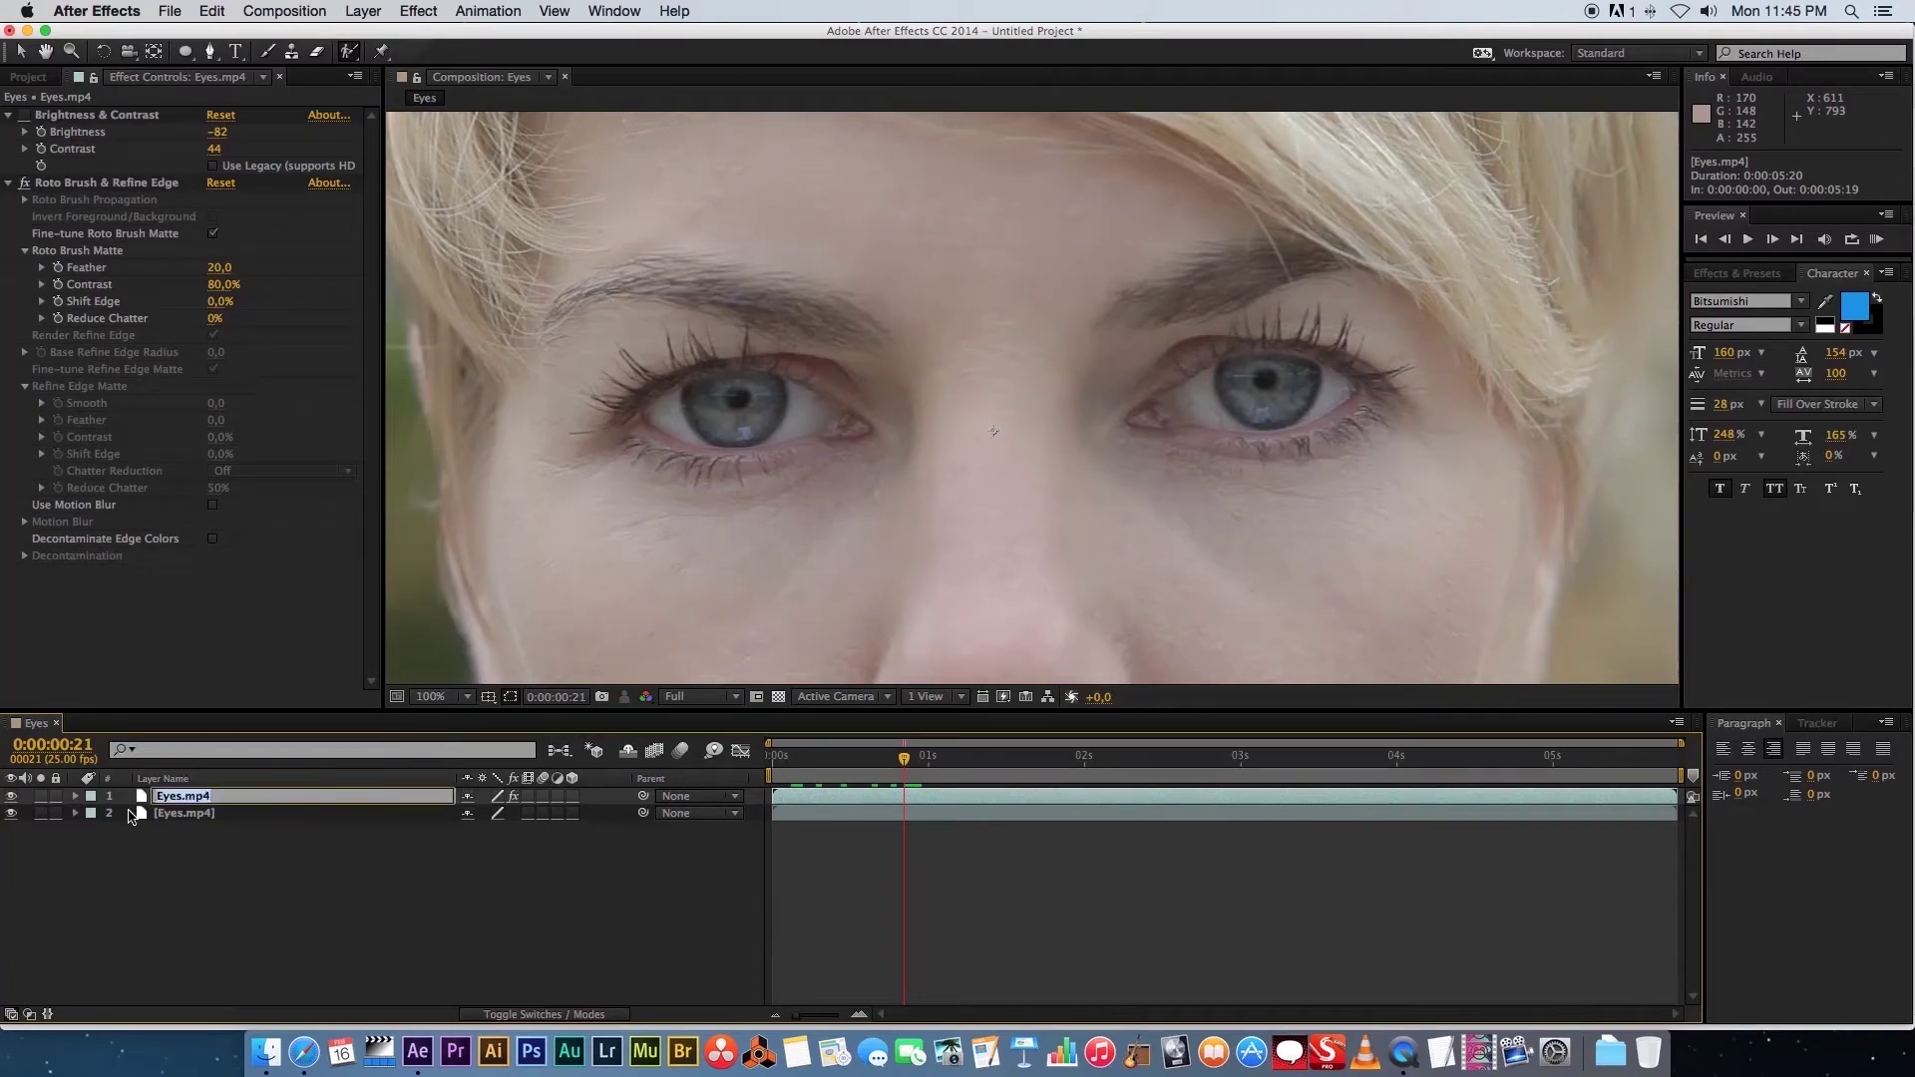
{"action": "type", "text": "Eye"}
{"action": "key", "text": "Return"}
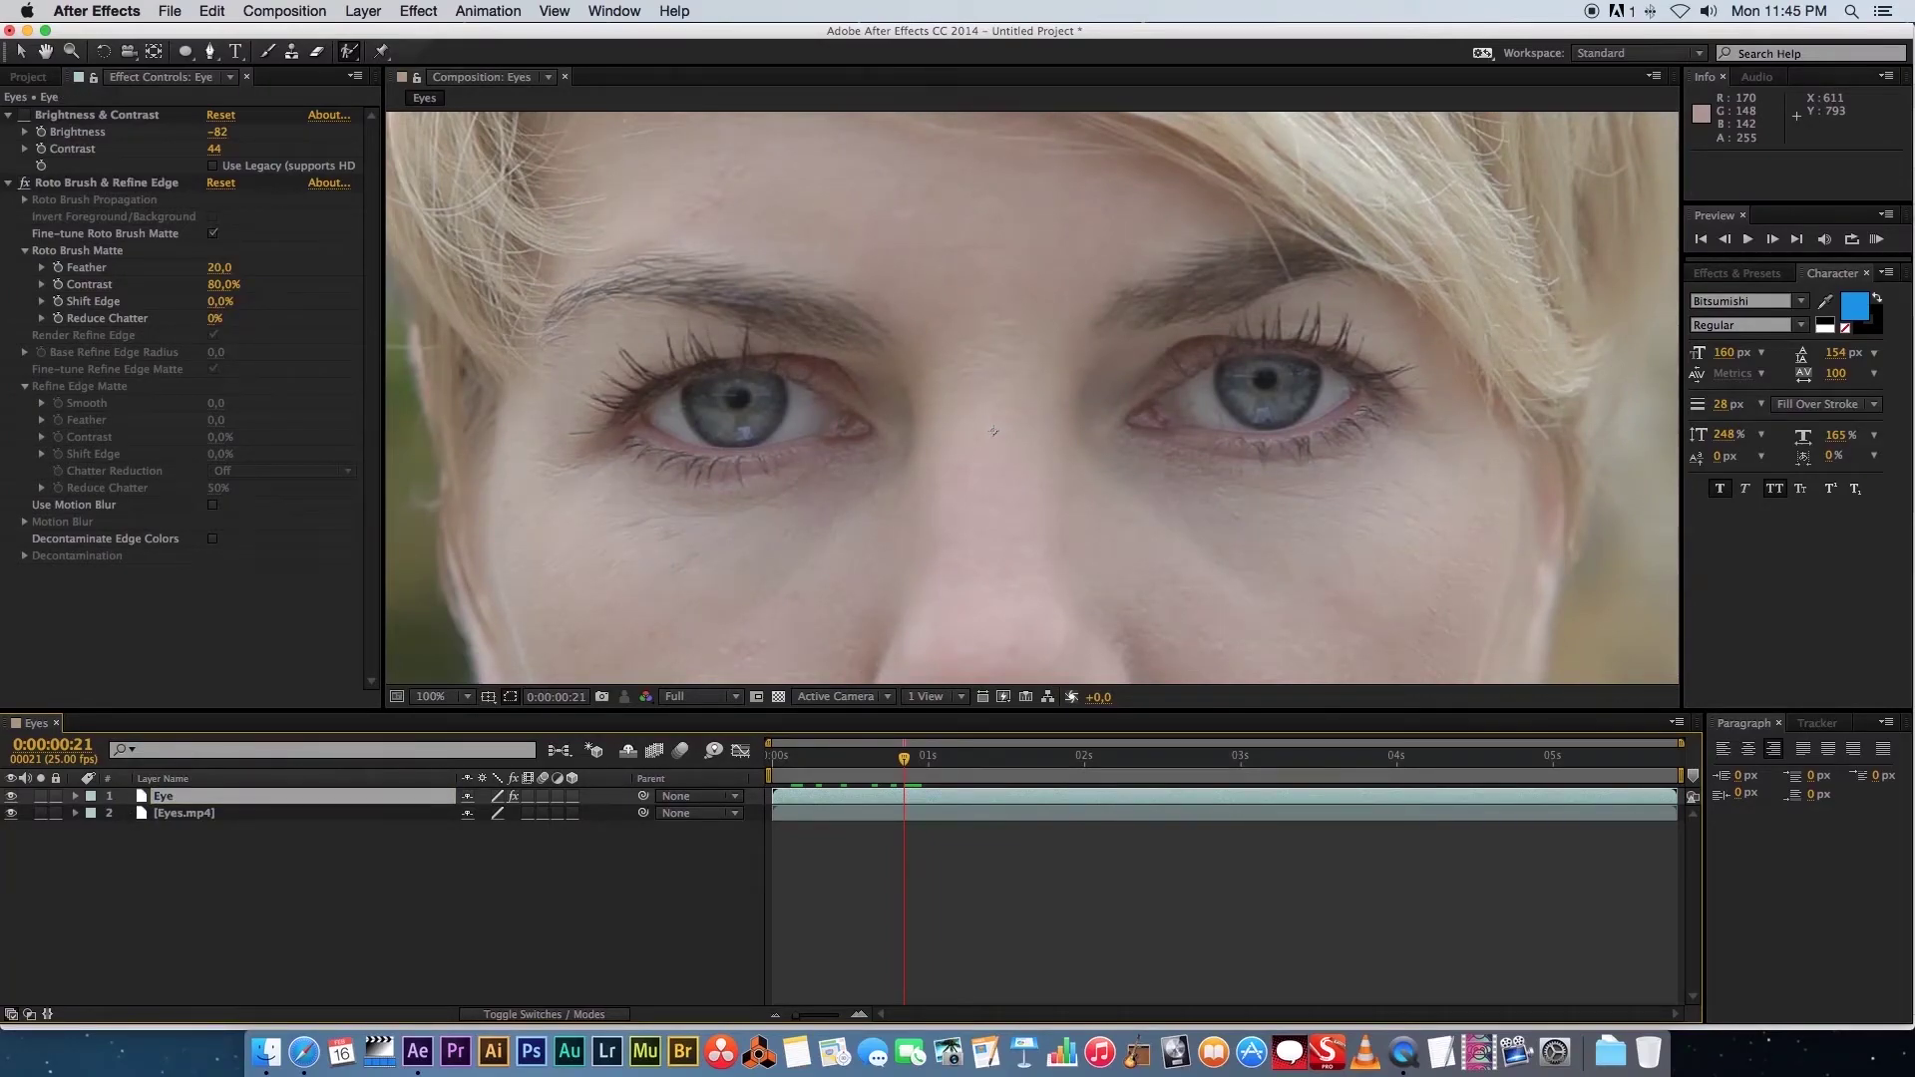
Rename the bottom layer 'Footage' and switch on Eye's Brightness & Contrast effect
{"action": "left_click", "coordinate": [190, 816]}
{"action": "key", "text": "Return"}
{"action": "type", "text": "Footage"}
{"action": "key", "text": "Return"}
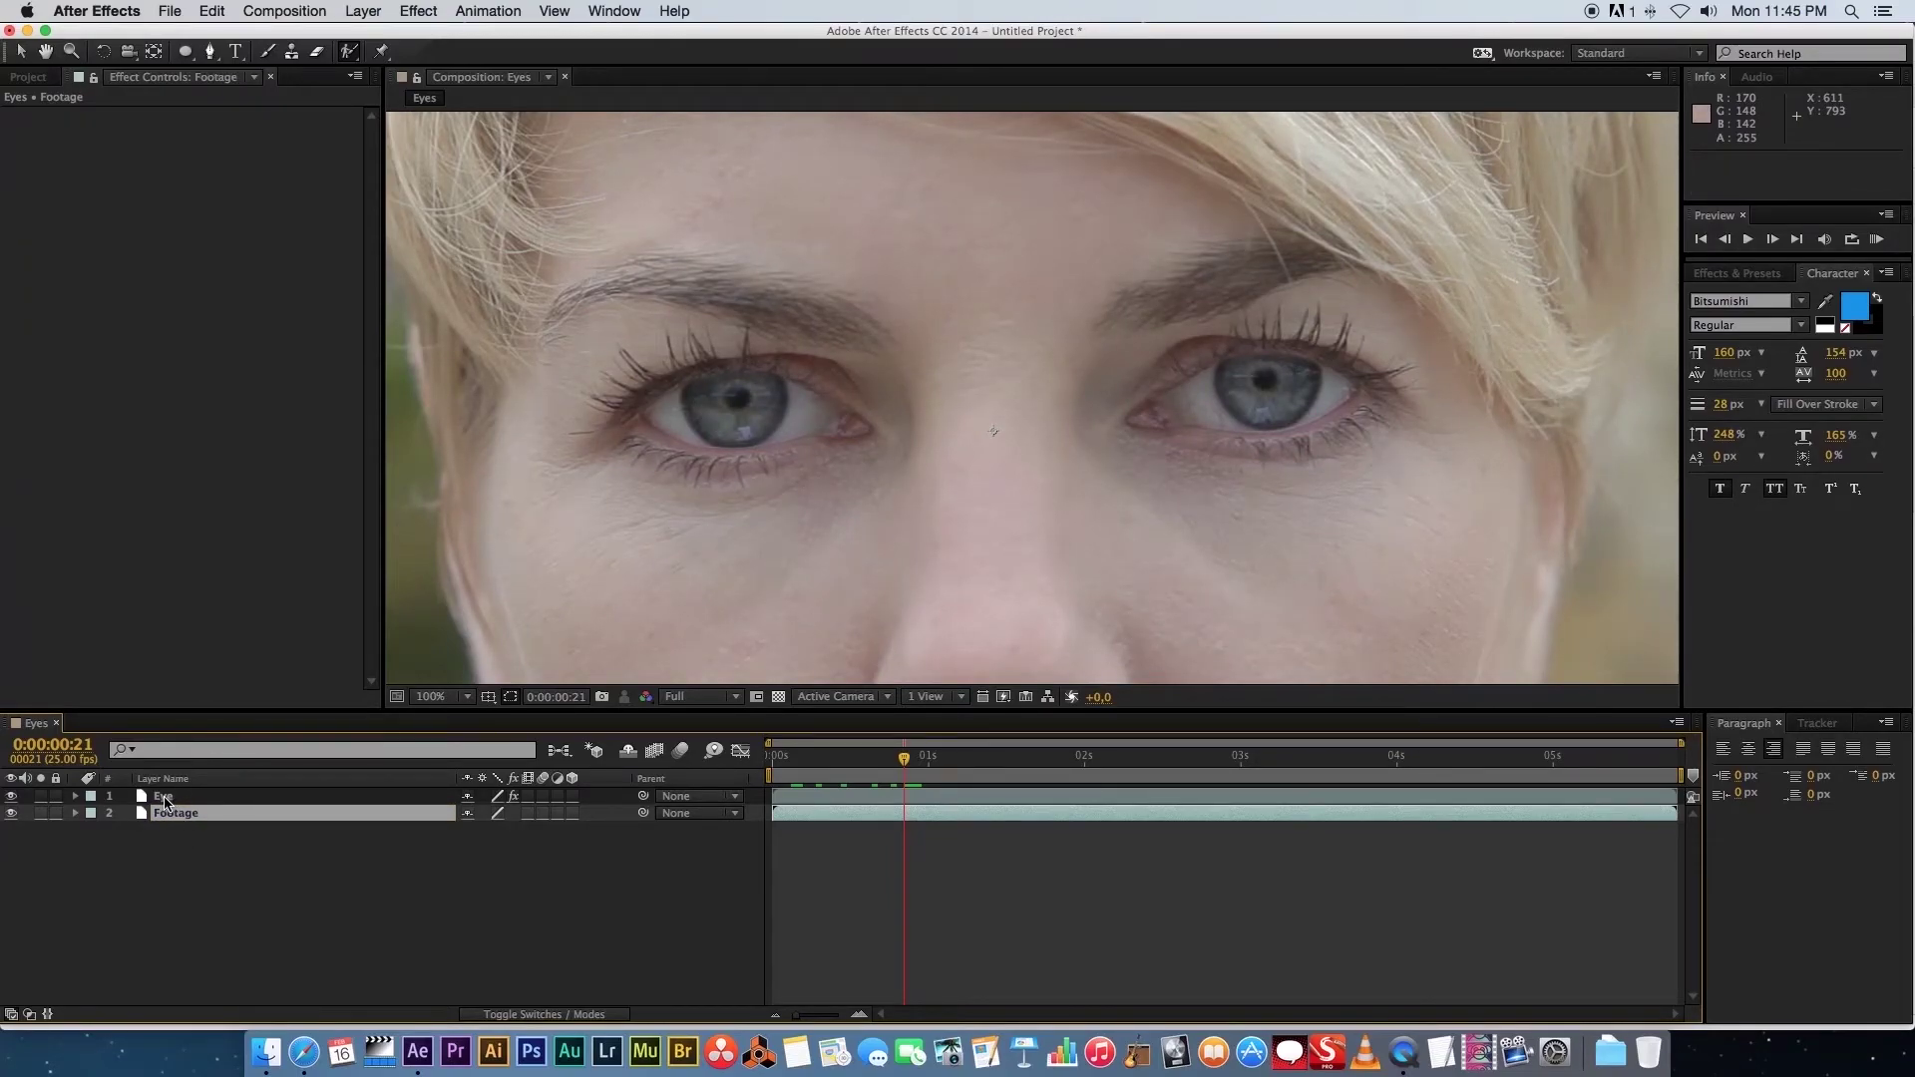
{"action": "left_click", "coordinate": [165, 800]}
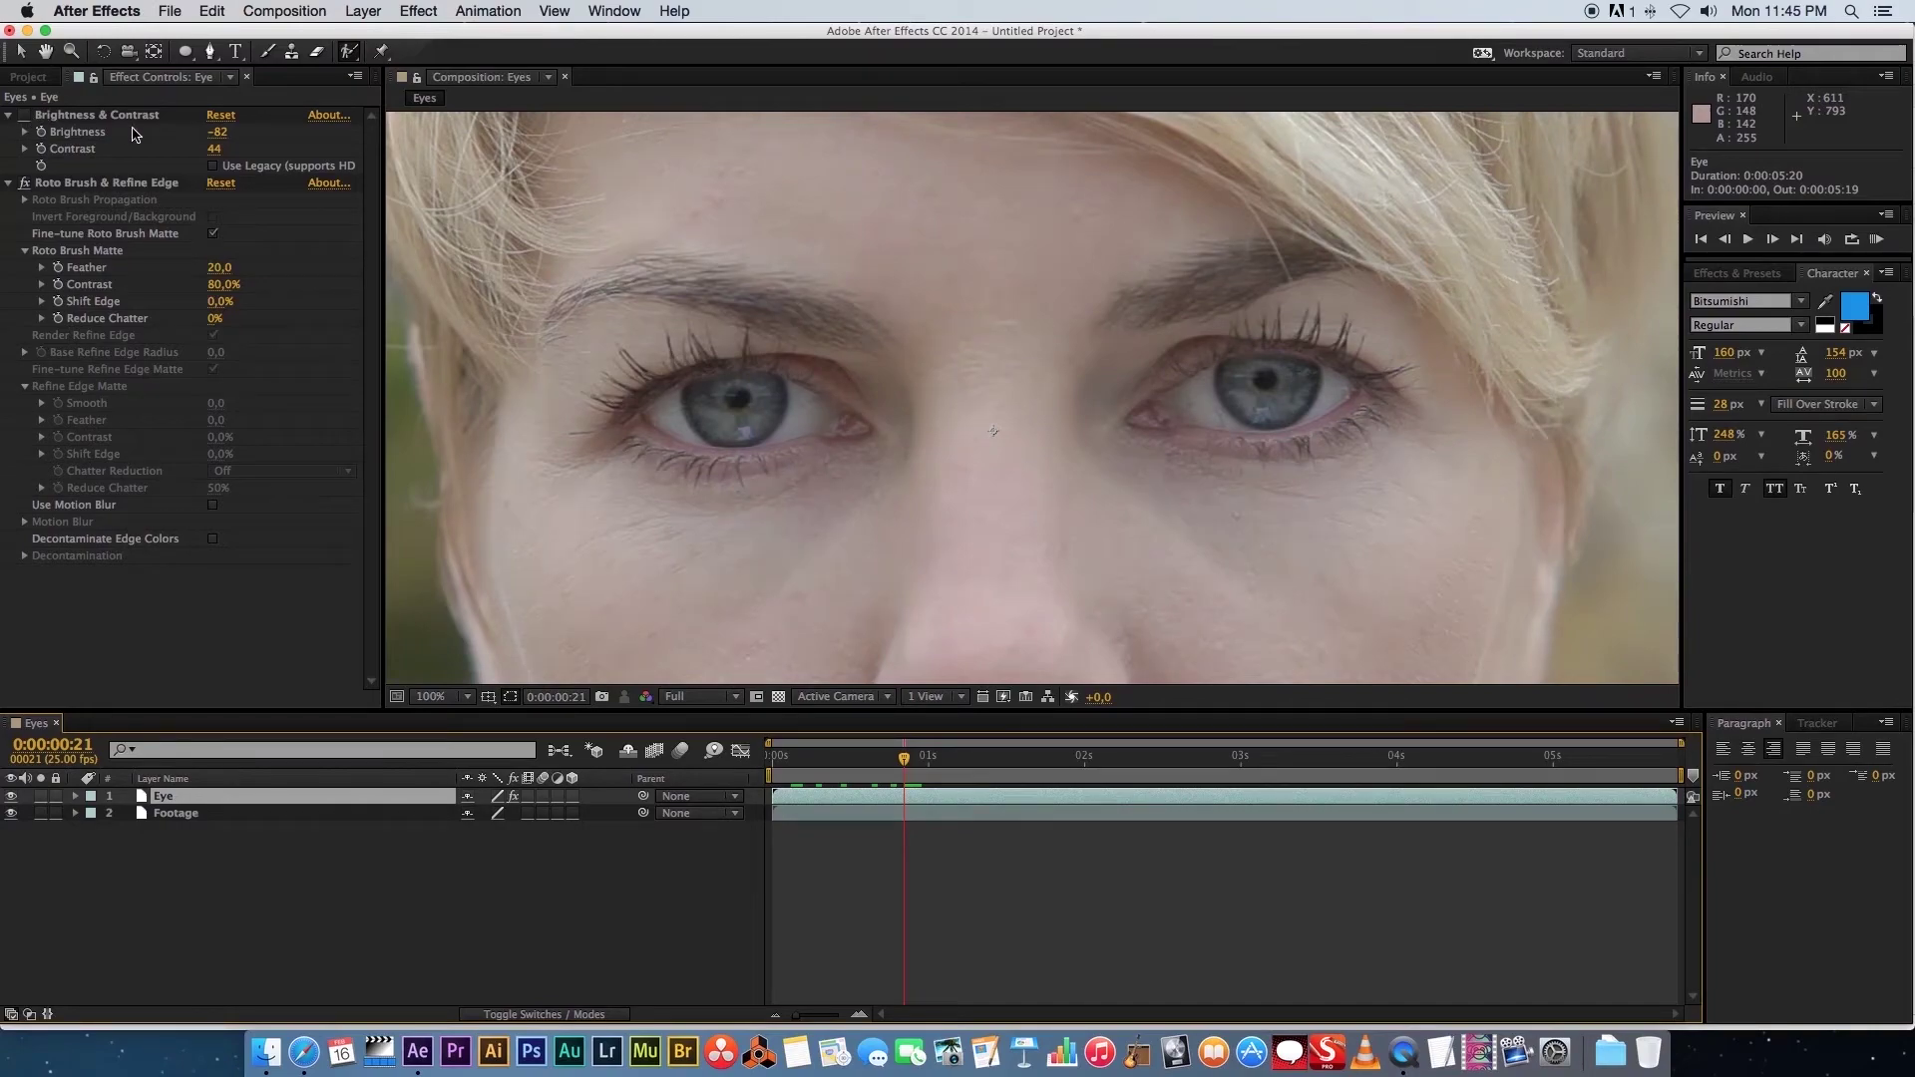
{"action": "left_click", "coordinate": [24, 116]}
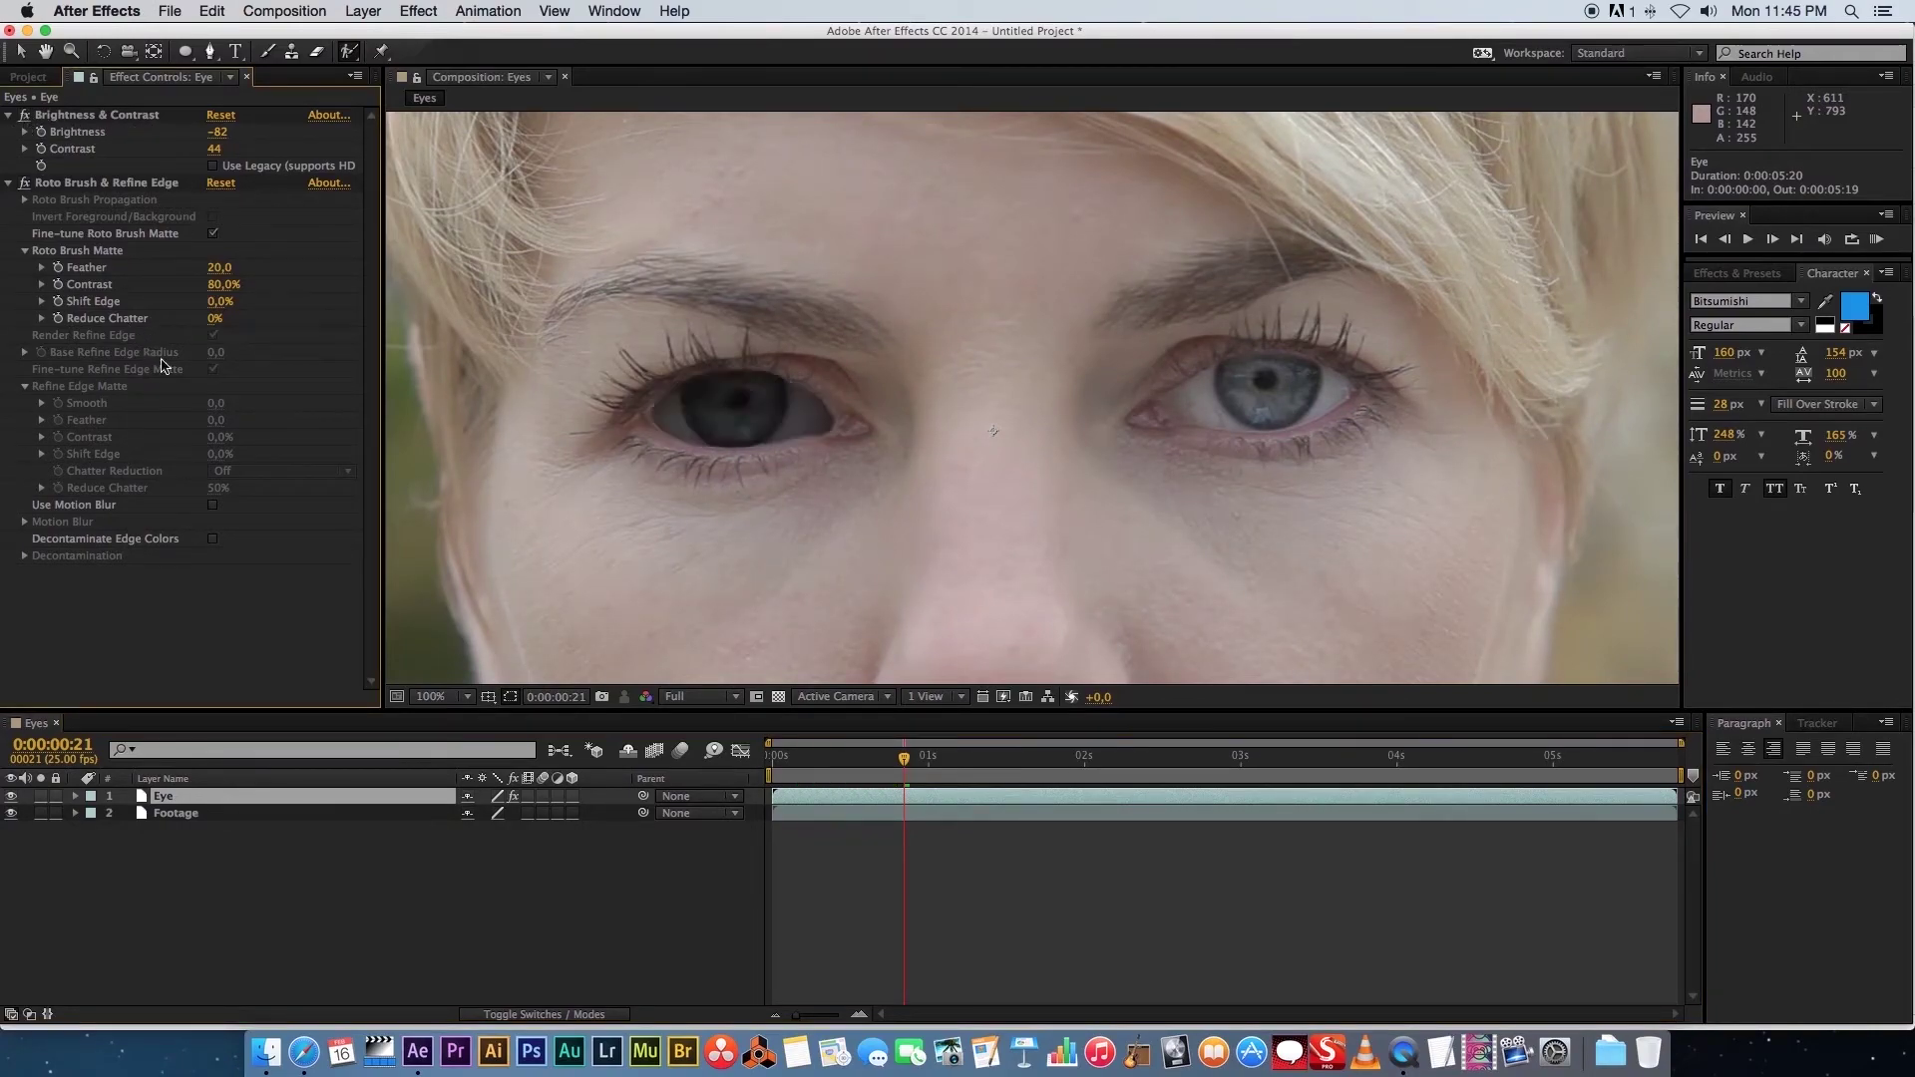
Set Brightness to -100 and RAM-preview the darkened eye
{"action": "left_click", "coordinate": [215, 133]}
{"action": "type", "text": "-100"}
{"action": "key", "text": "Return"}
{"action": "key", "text": "KP_0"}
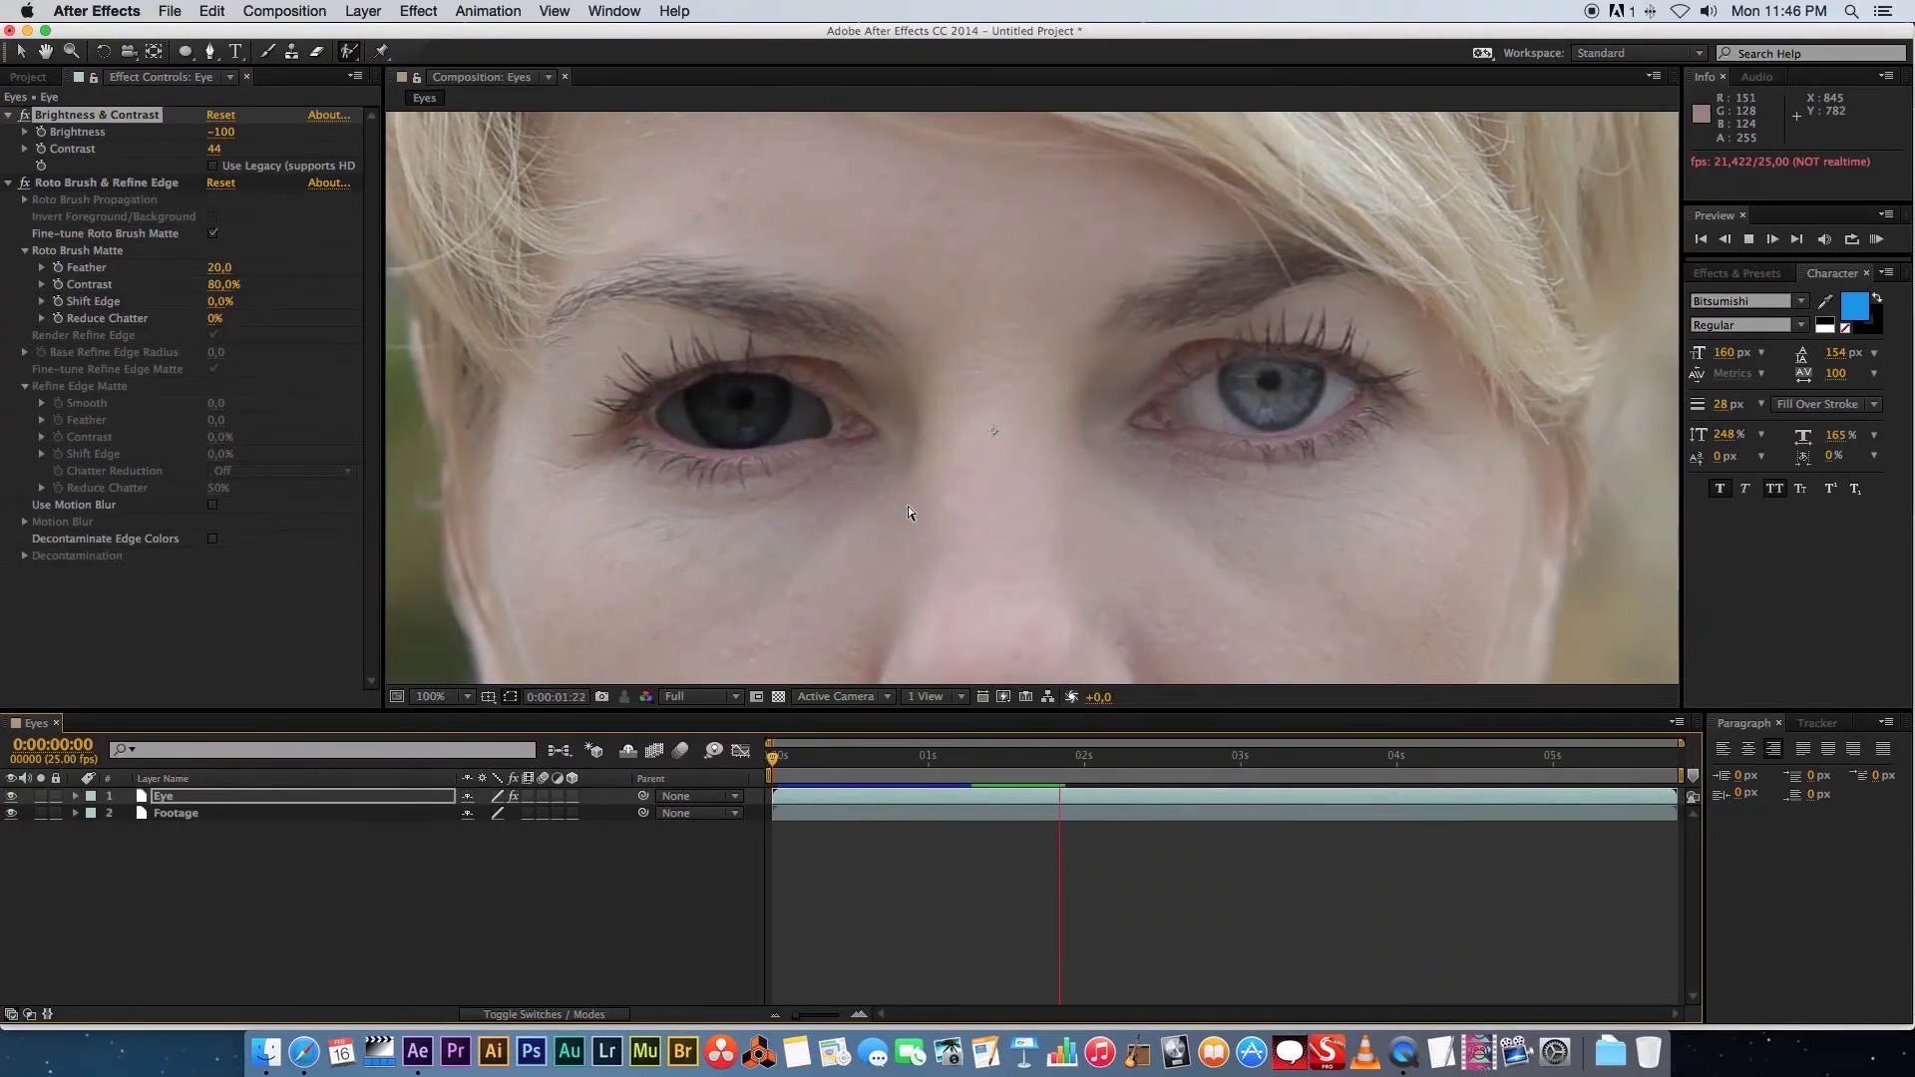
{"action": "key", "text": "space"}
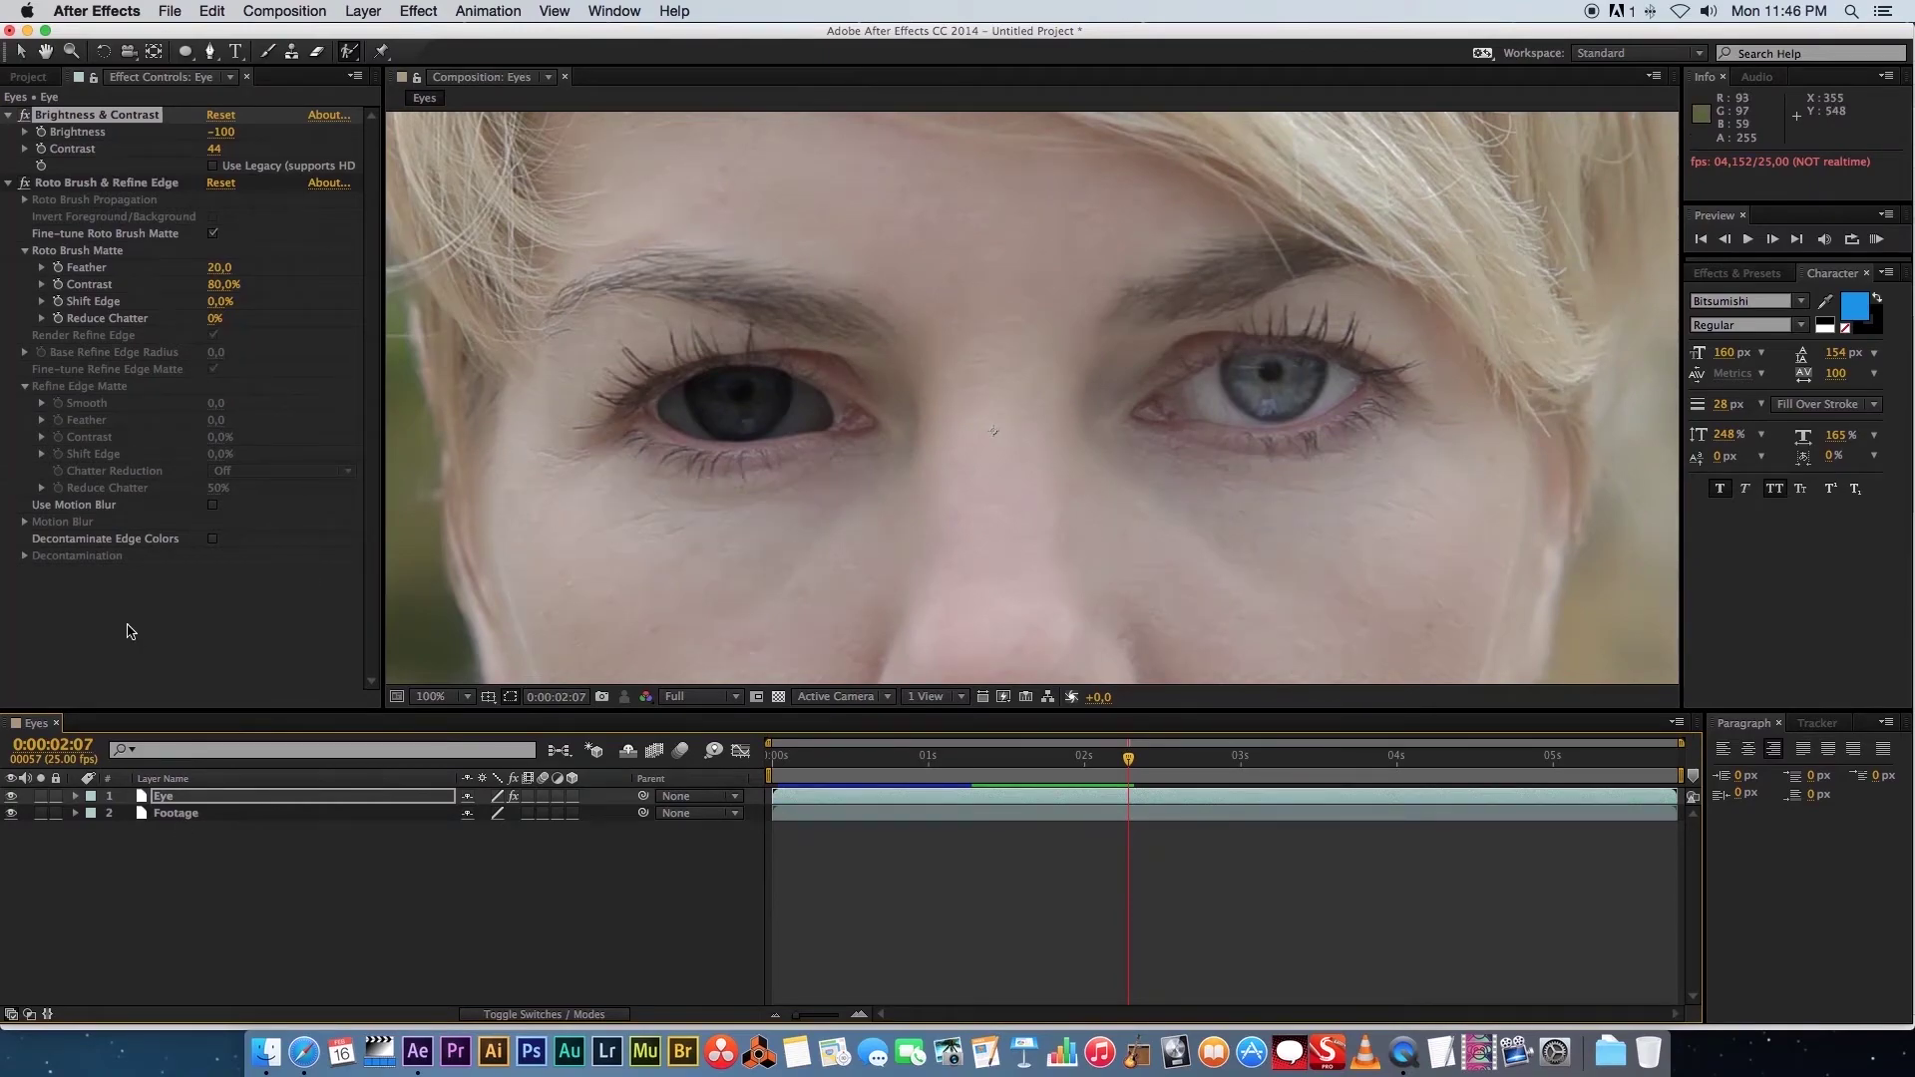
Switch off Brightness & Contrast and delete Roto Brush & Refine Edge from the Eye layer
{"action": "left_click", "coordinate": [150, 582]}
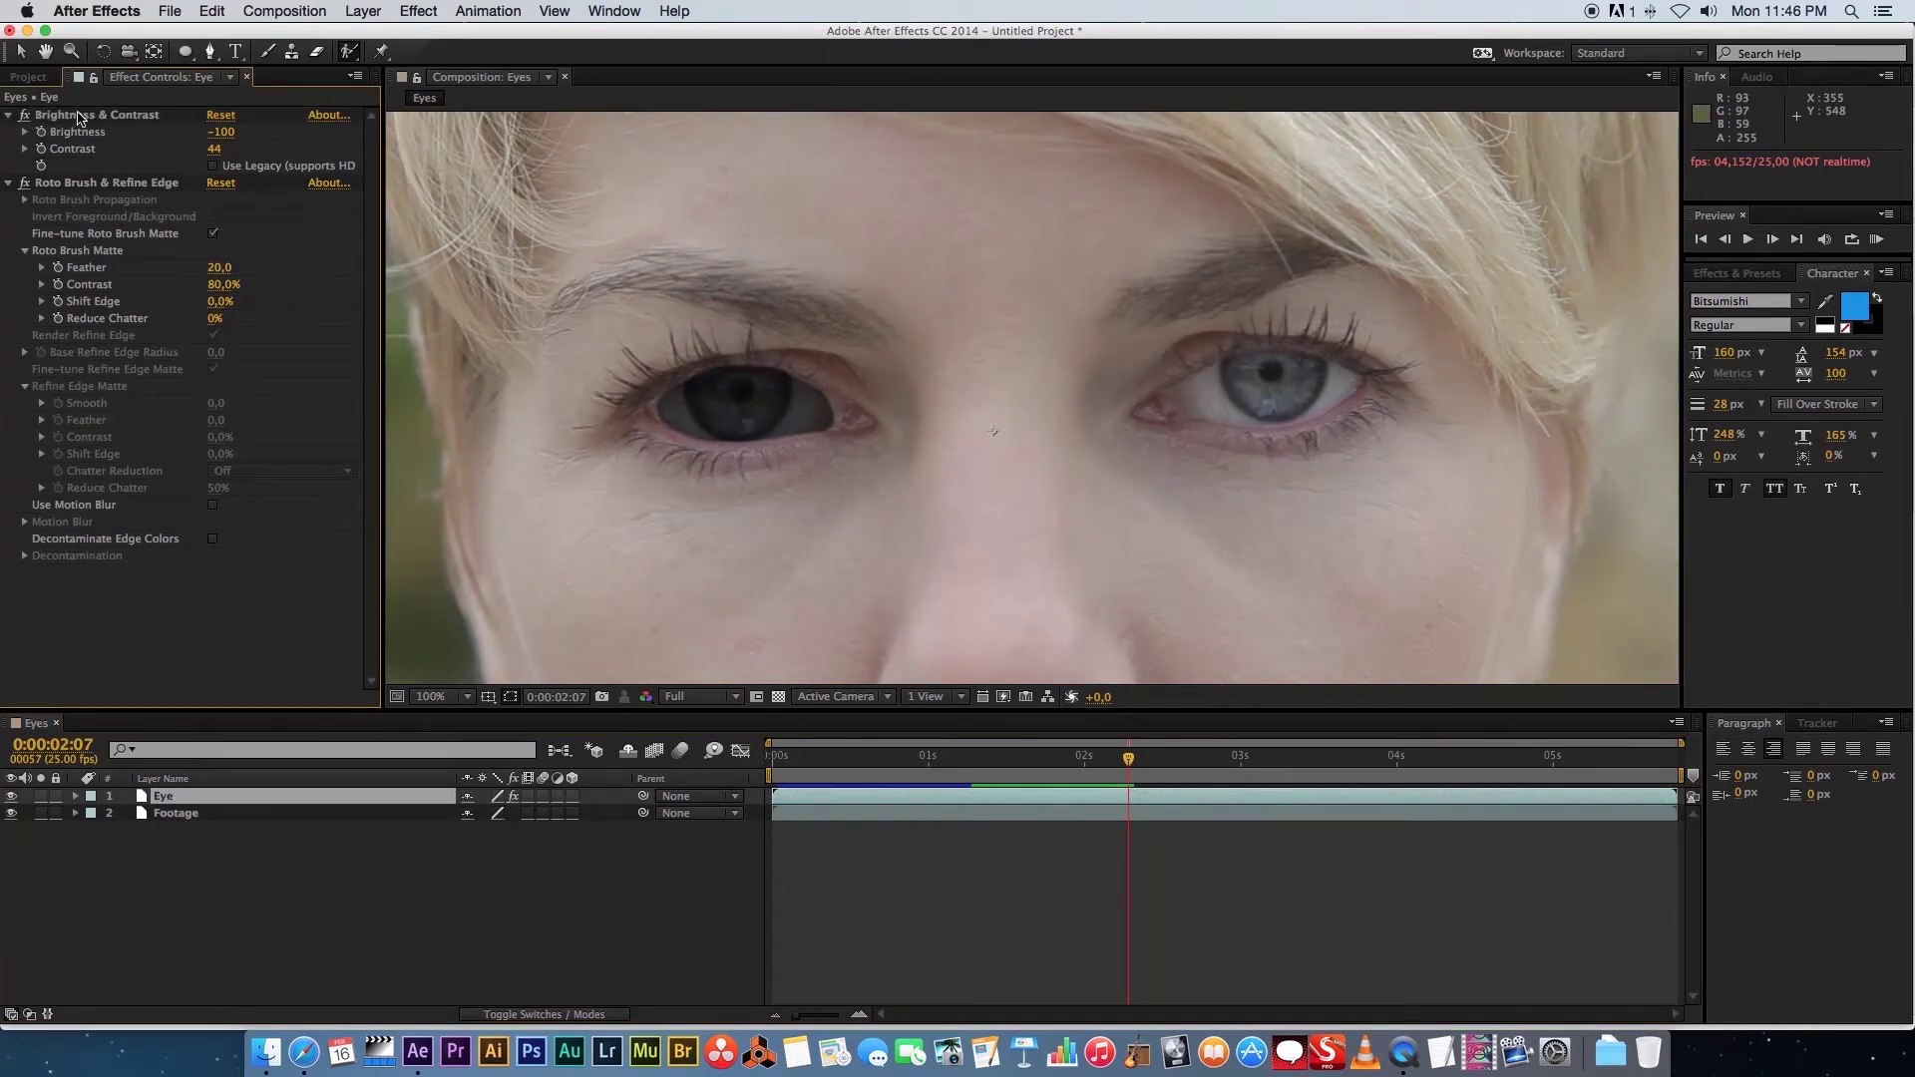
{"action": "left_click", "coordinate": [40, 116]}
{"action": "left_click", "coordinate": [24, 115]}
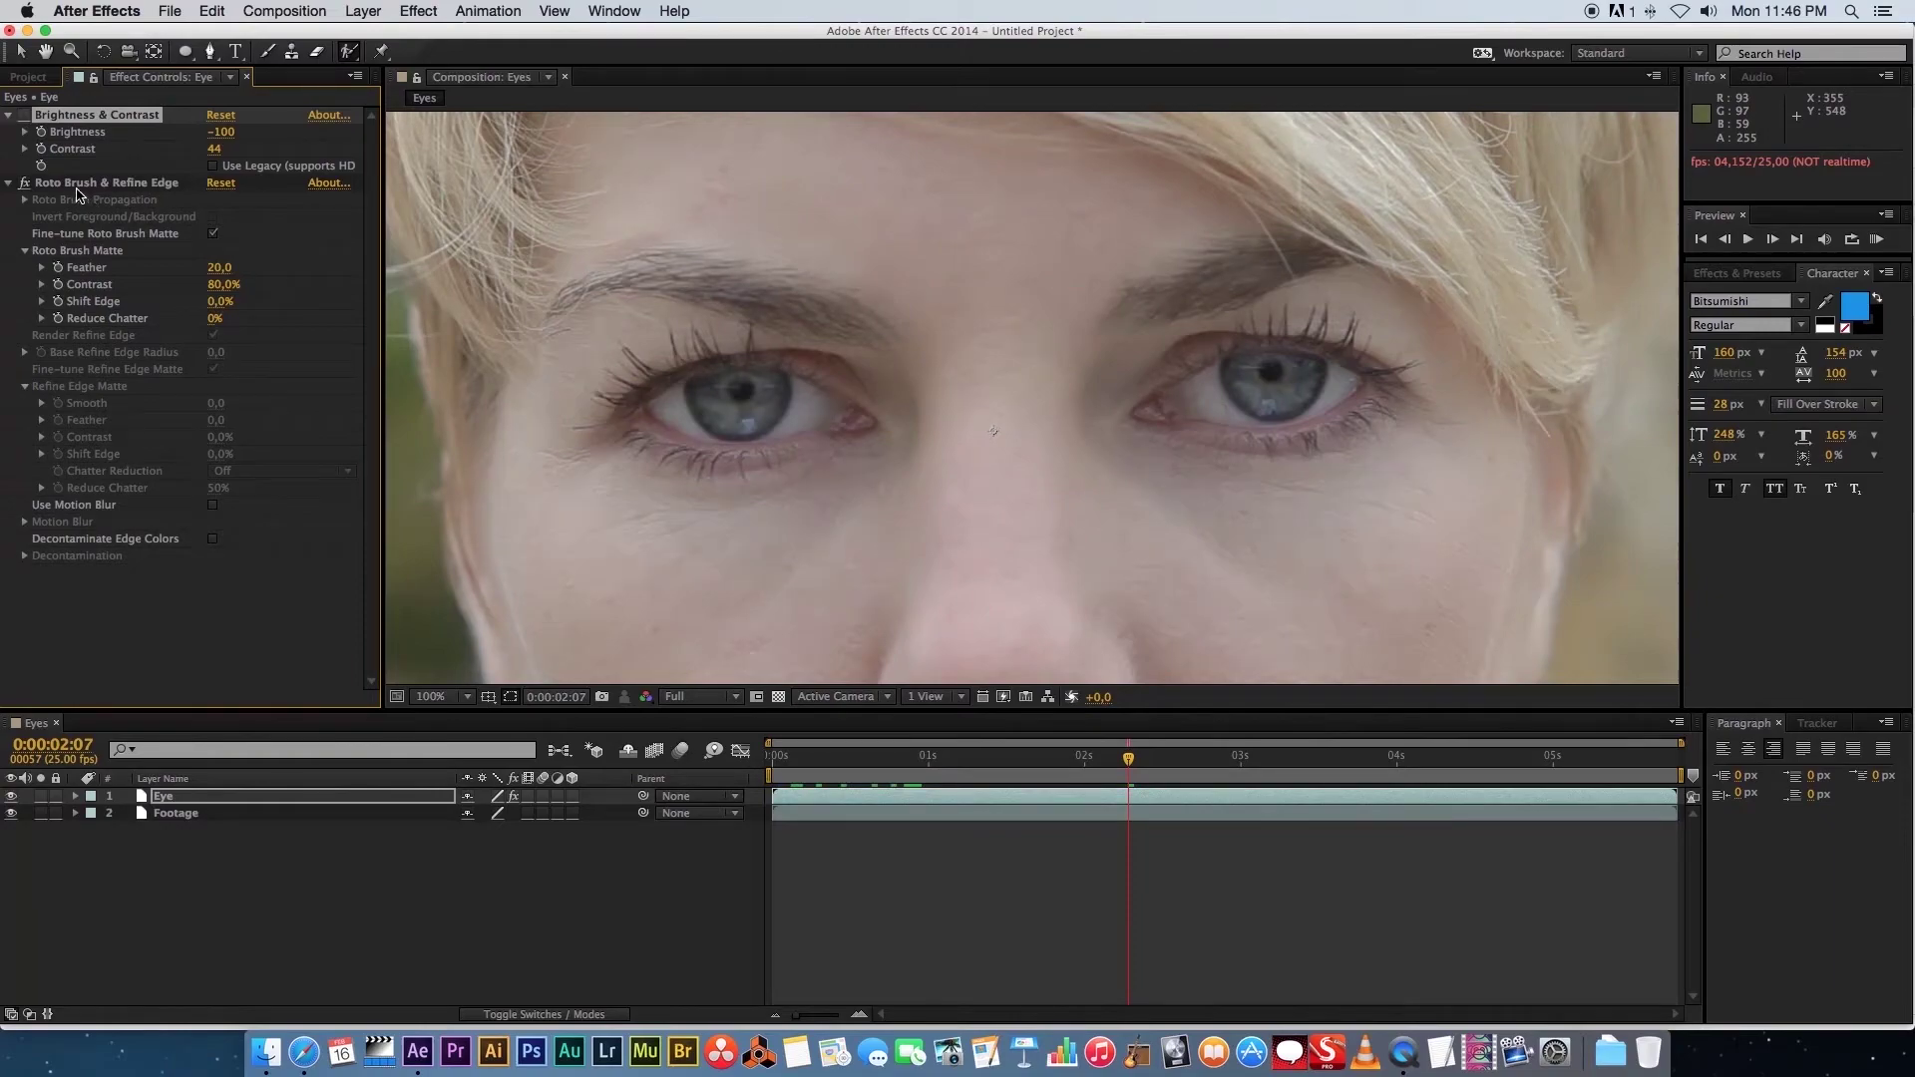
{"action": "left_click", "coordinate": [84, 187]}
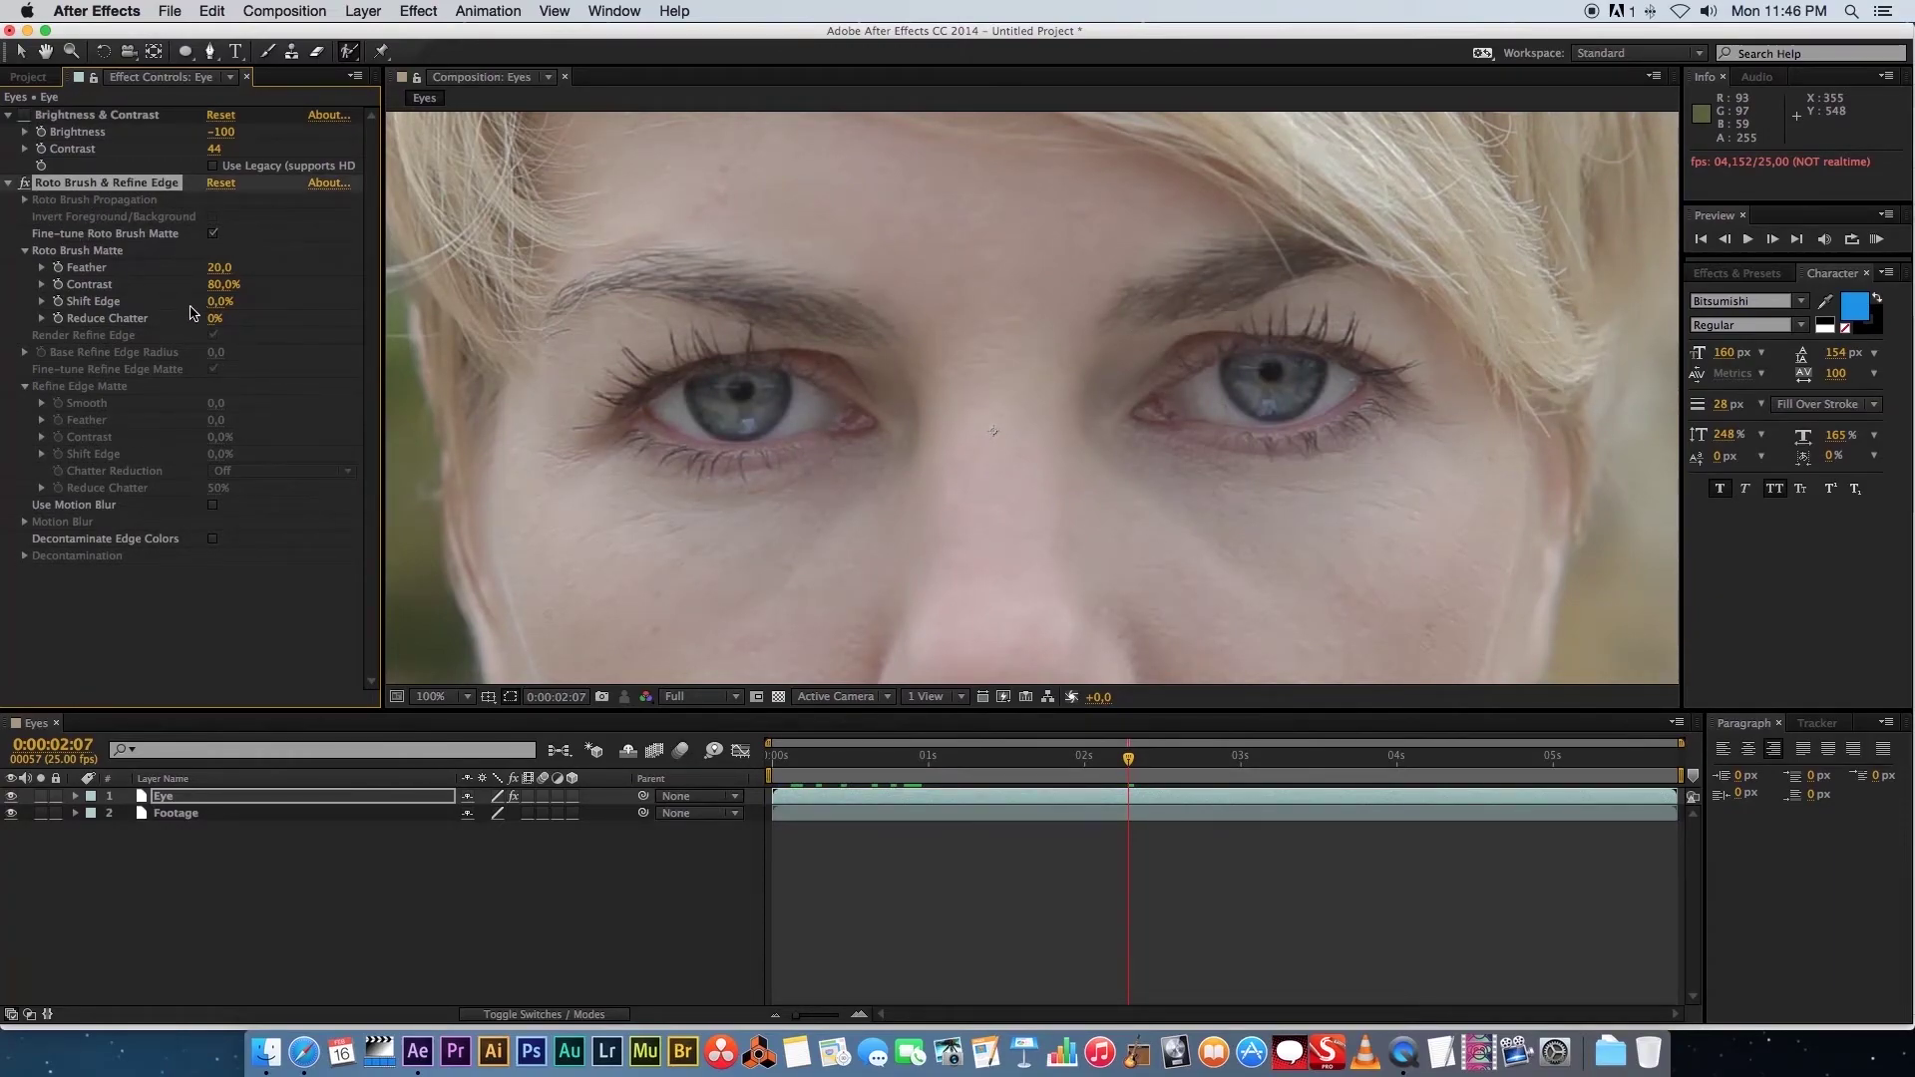
{"action": "key", "text": "Delete"}
{"action": "key", "text": "v"}
{"action": "key", "text": "Home"}
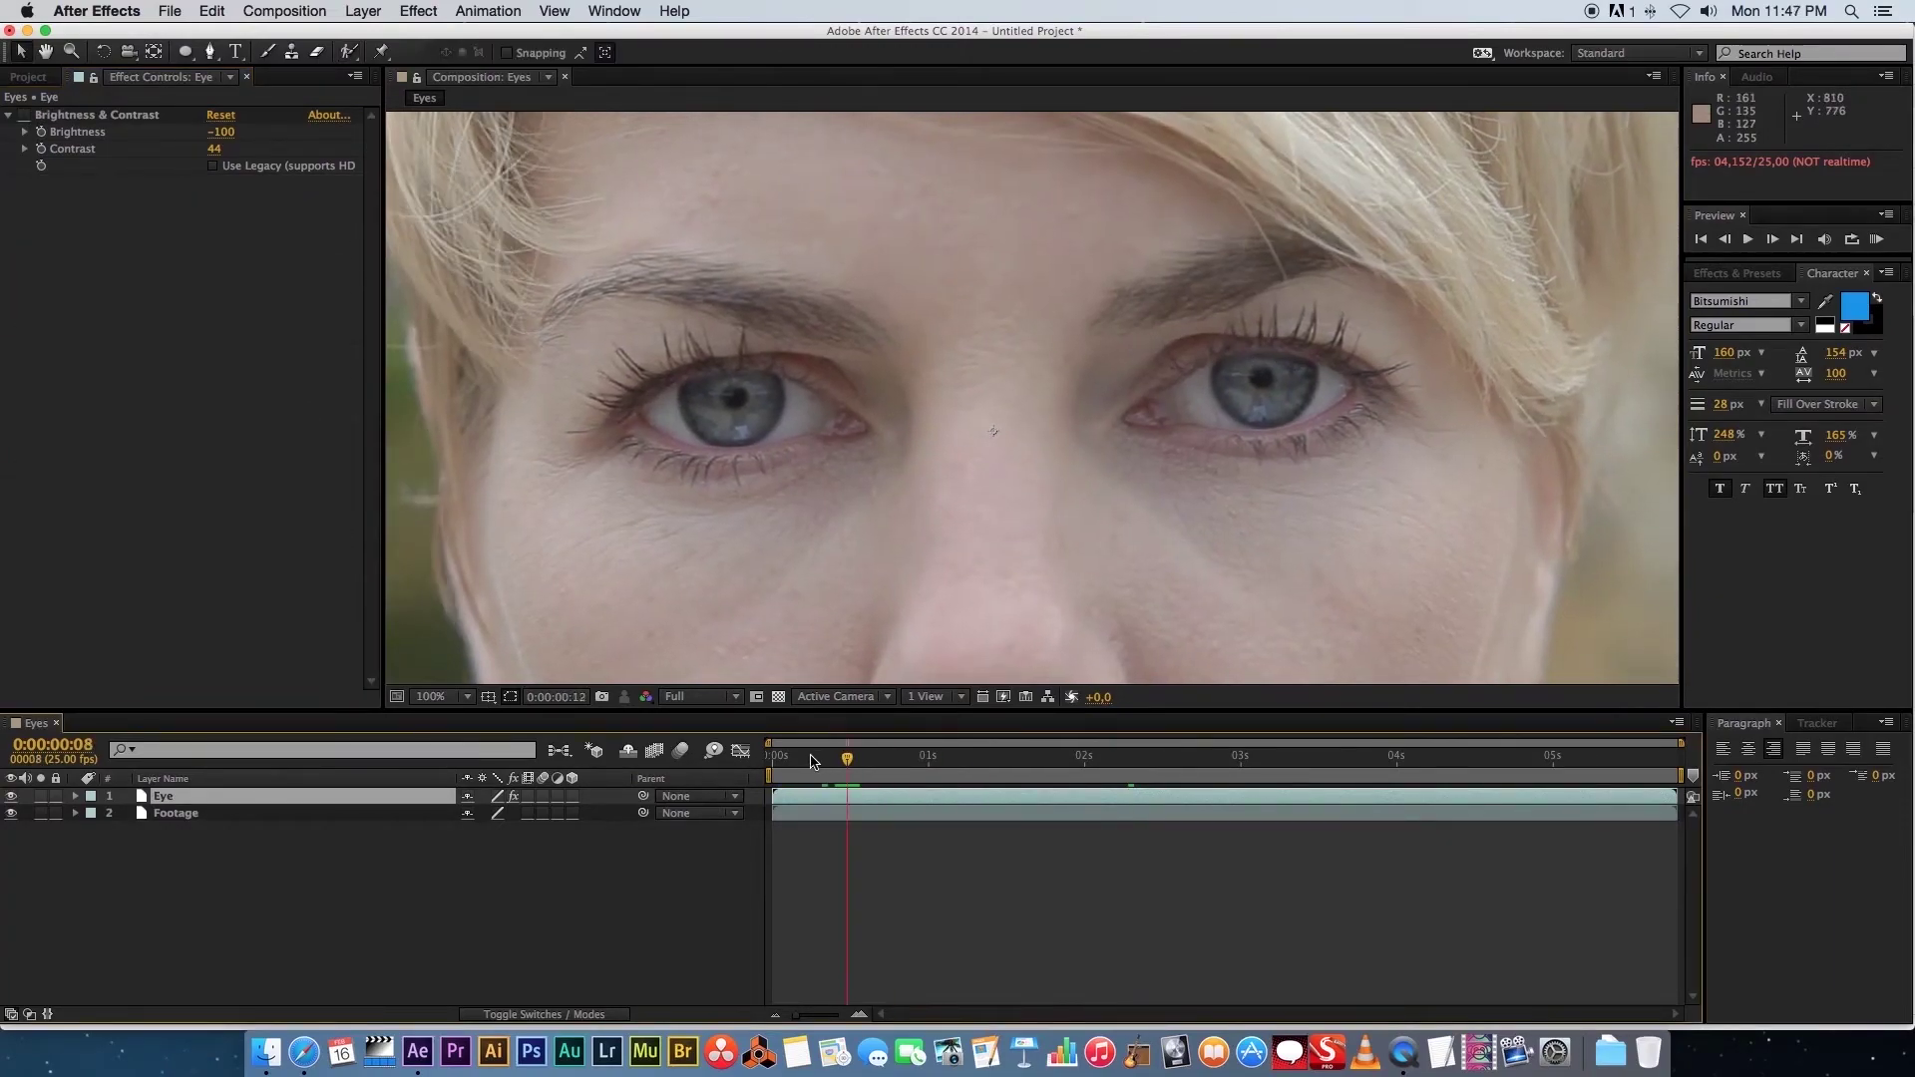
With the Pen tool, start a mask at the left eye's corner along the upper eyelid
{"action": "key", "text": "g"}
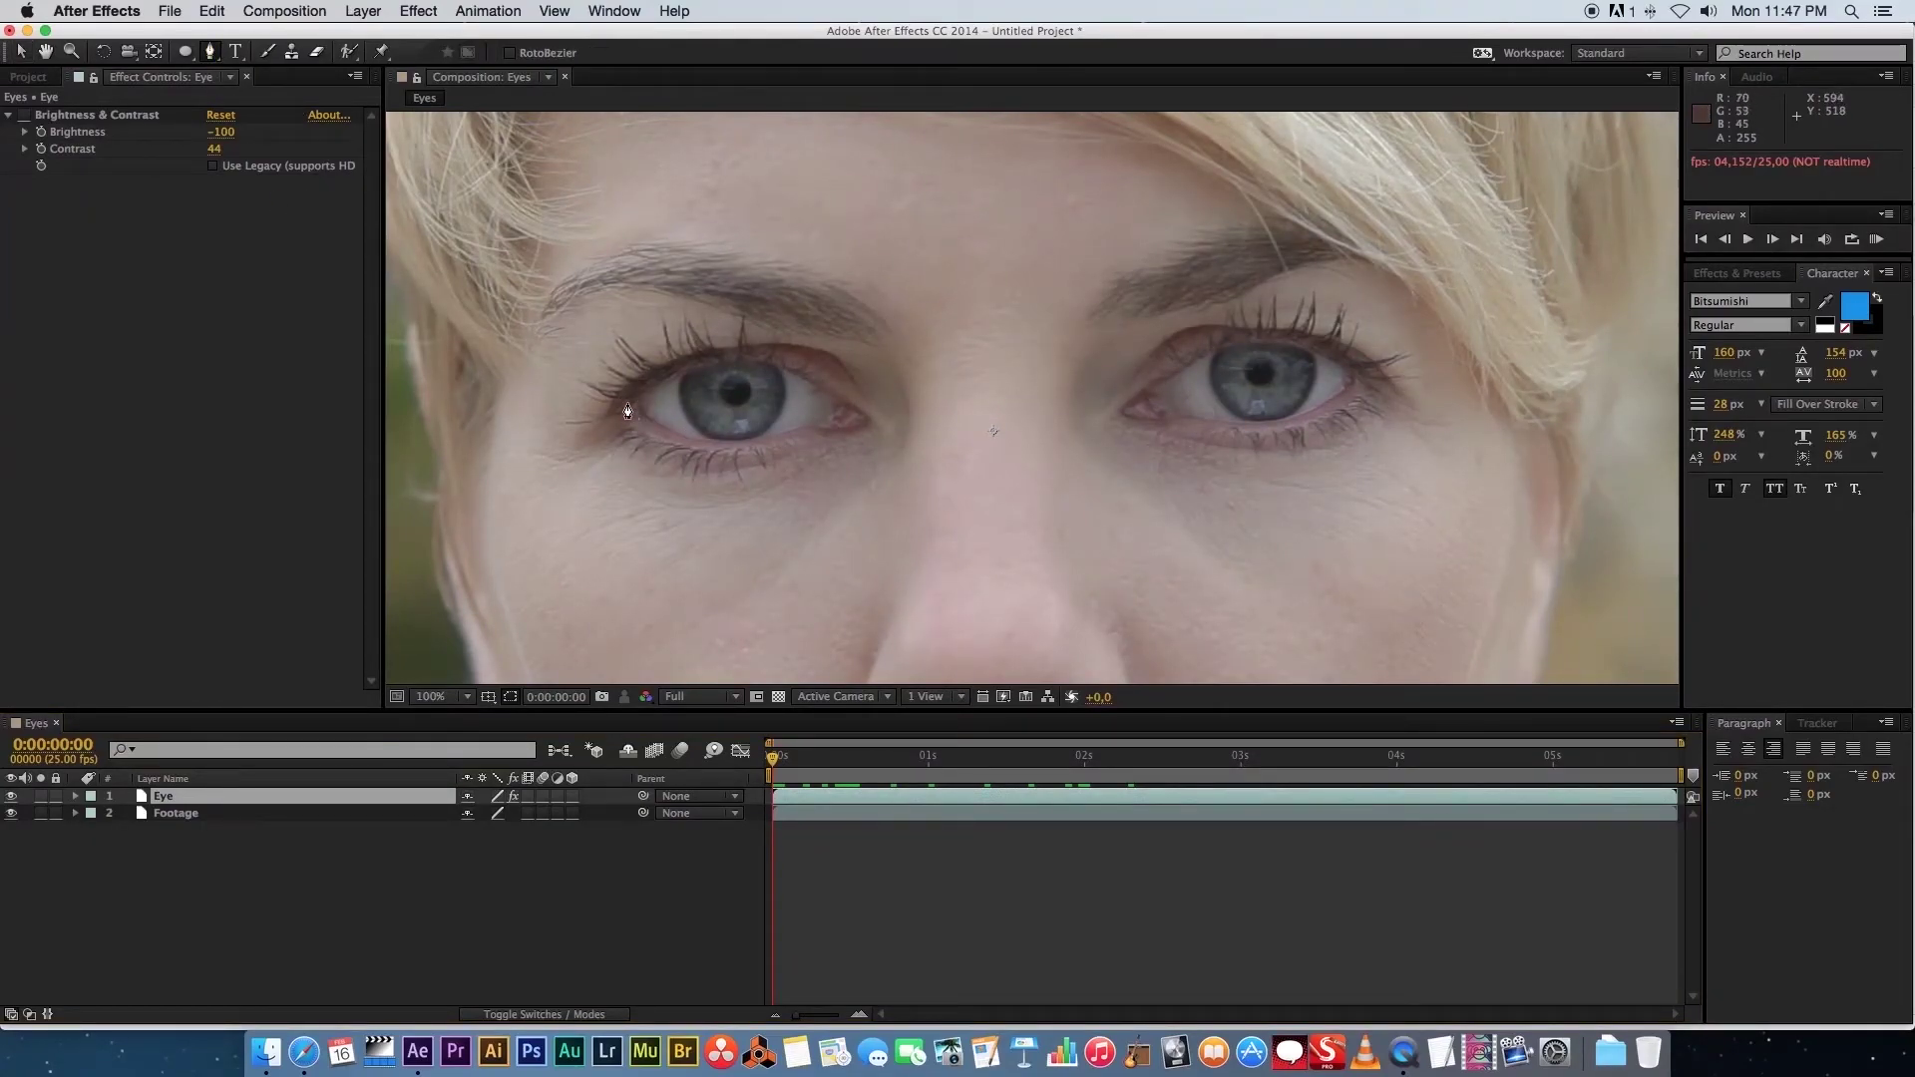
{"action": "left_click", "coordinate": [638, 404]}
{"action": "left_click", "coordinate": [678, 376]}
{"action": "left_click", "coordinate": [735, 364]}
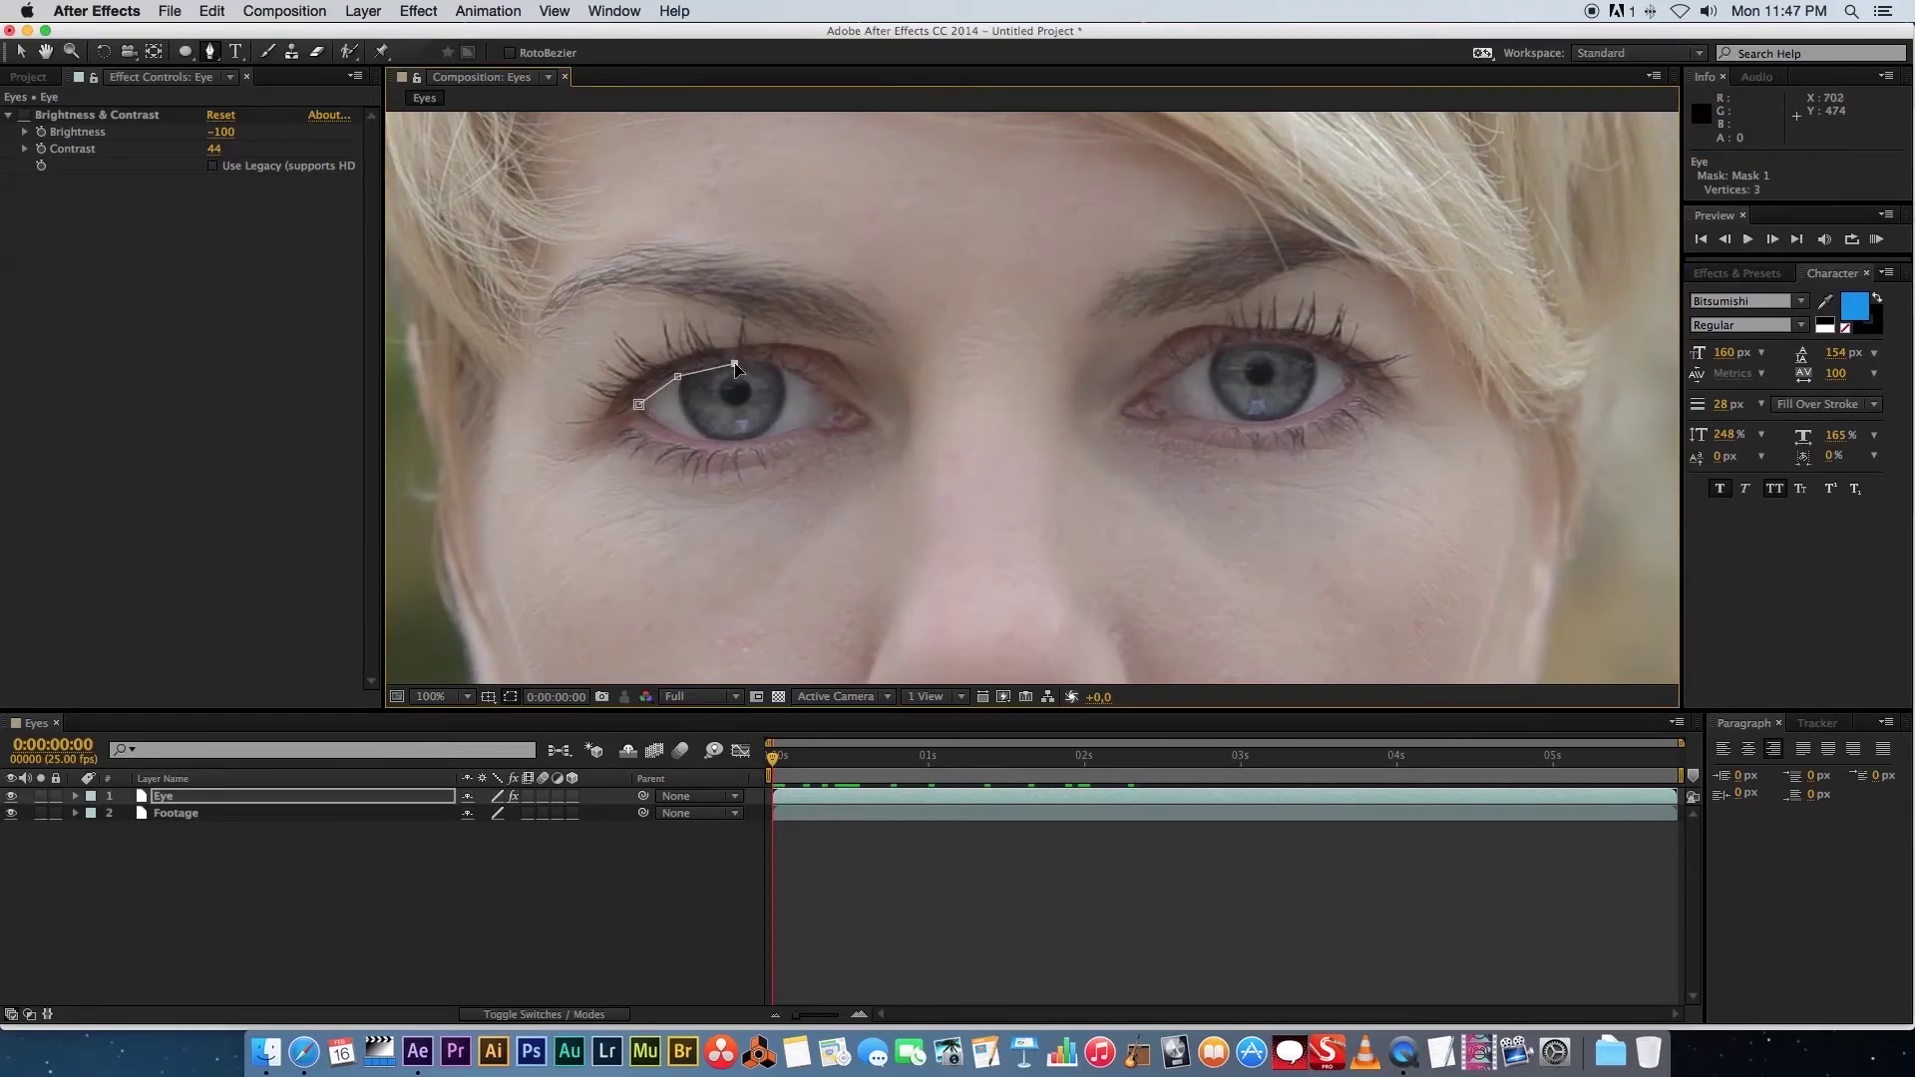
{"action": "left_click", "coordinate": [794, 372]}
{"action": "left_click", "coordinate": [841, 401]}
{"action": "left_click", "coordinate": [863, 419]}
Trace the lower eyelid back to the start, closing the 12-point Mask 1
{"action": "left_click", "coordinate": [817, 426]}
{"action": "left_click", "coordinate": [787, 435]}
{"action": "left_click", "coordinate": [732, 445]}
{"action": "left_click", "coordinate": [670, 434]}
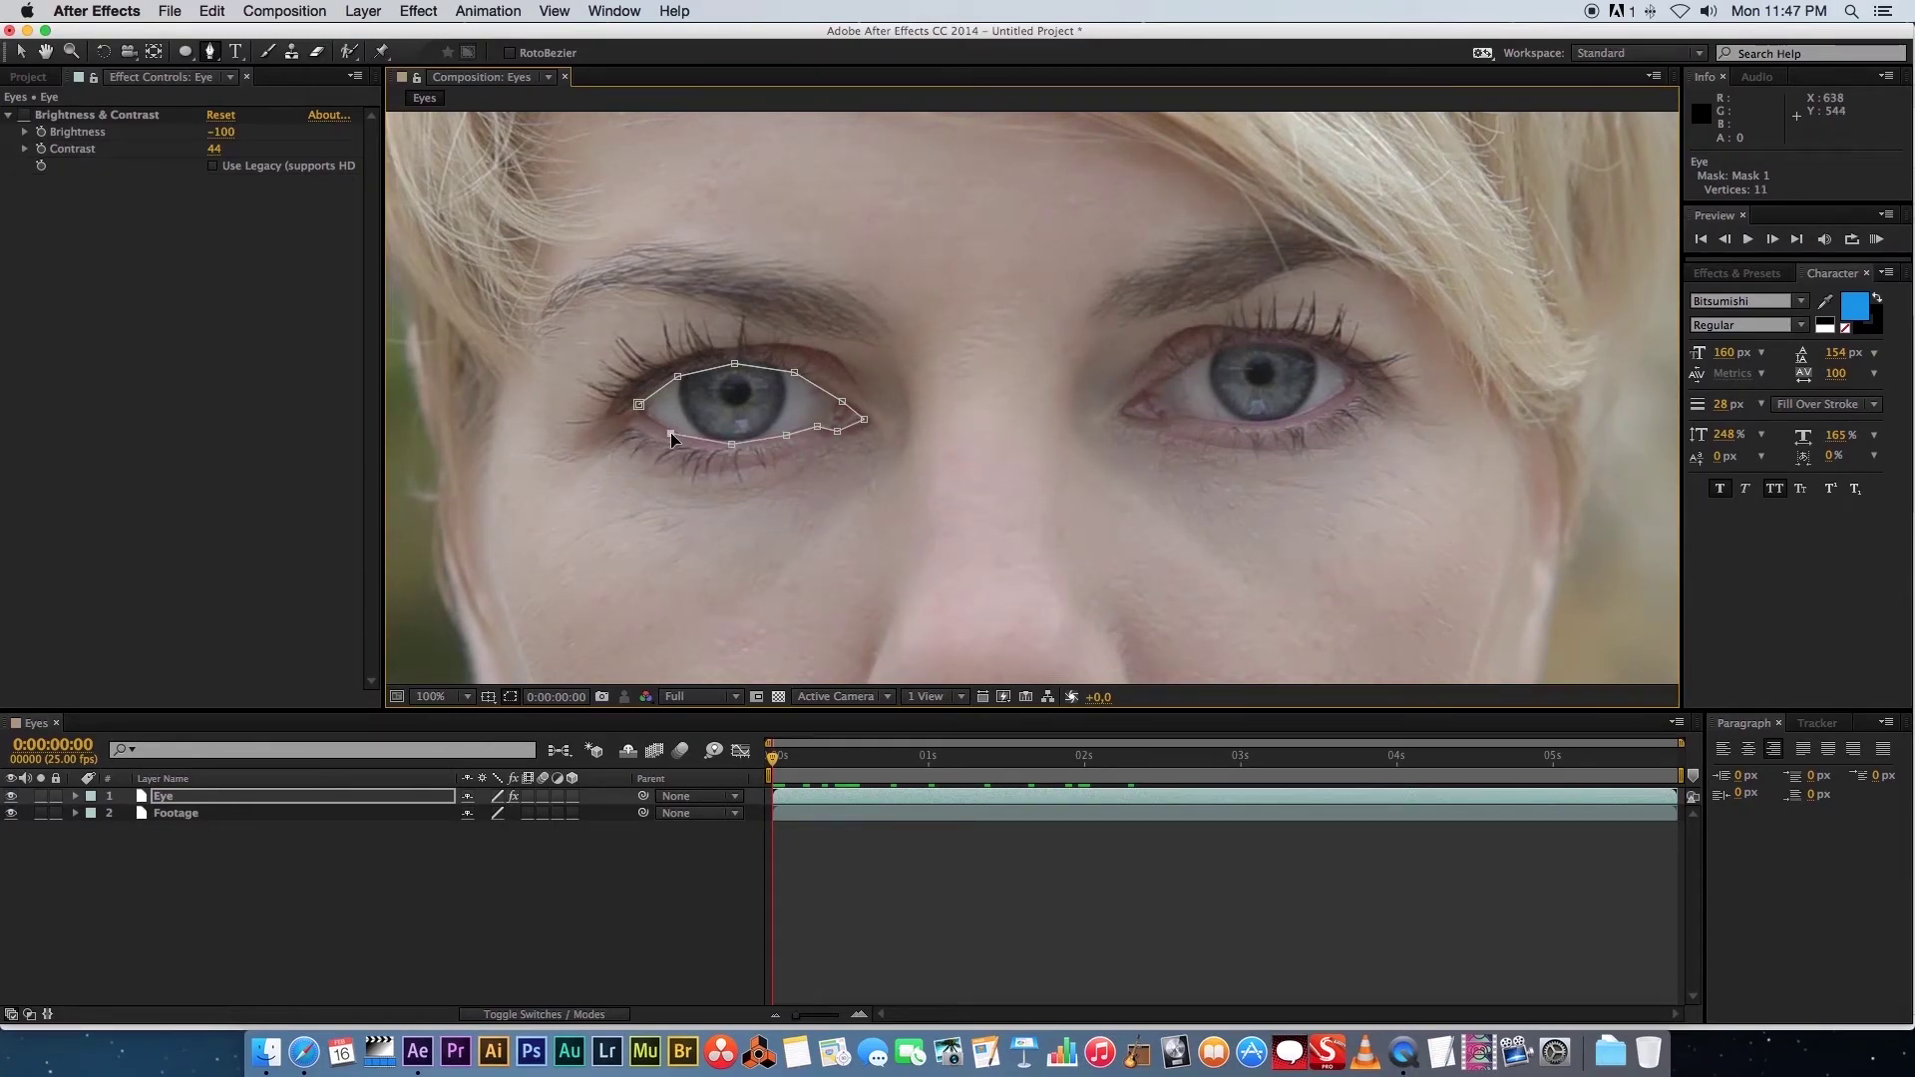
{"action": "left_click", "coordinate": [646, 421]}
{"action": "left_click", "coordinate": [638, 405]}
{"action": "left_click", "coordinate": [76, 796]}
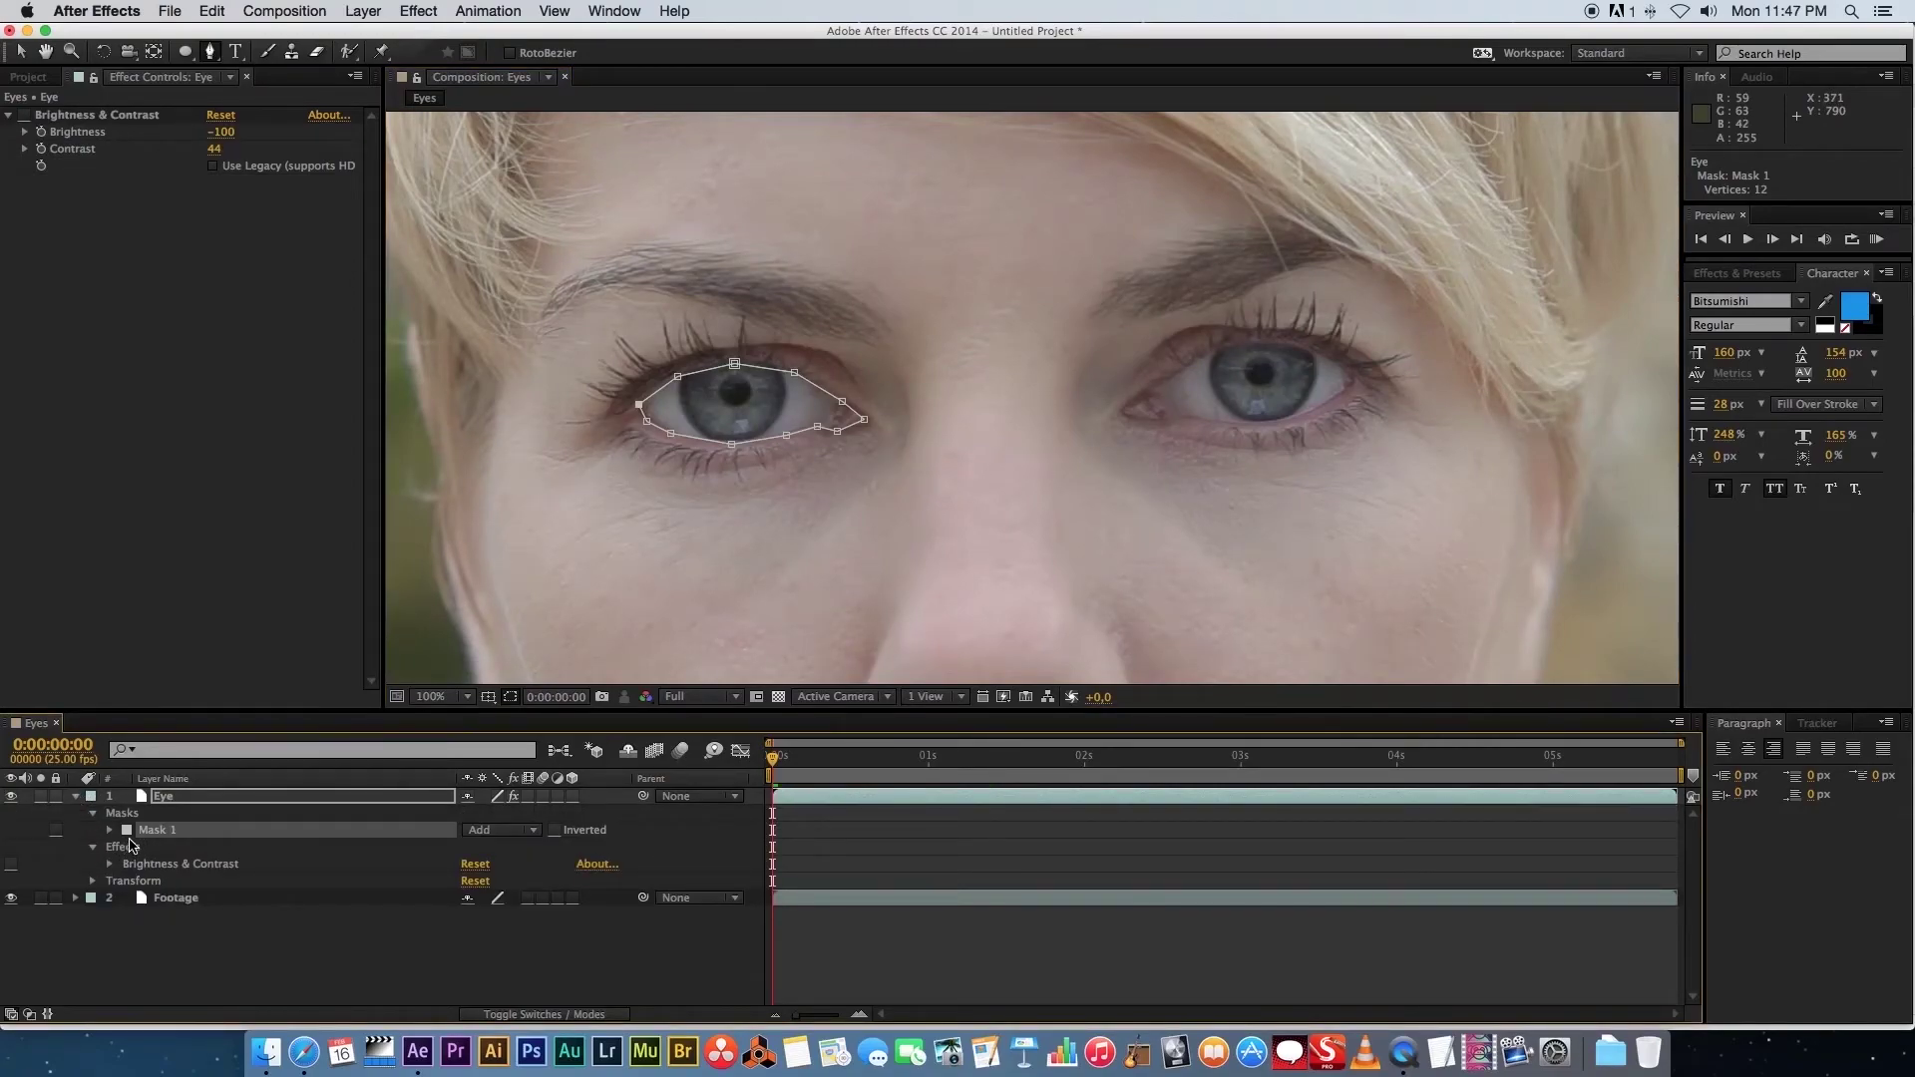
Track Mask 1 forward through the clip to 0:00:05:20 with the mask tracker
{"action": "right_click", "coordinate": [160, 835]}
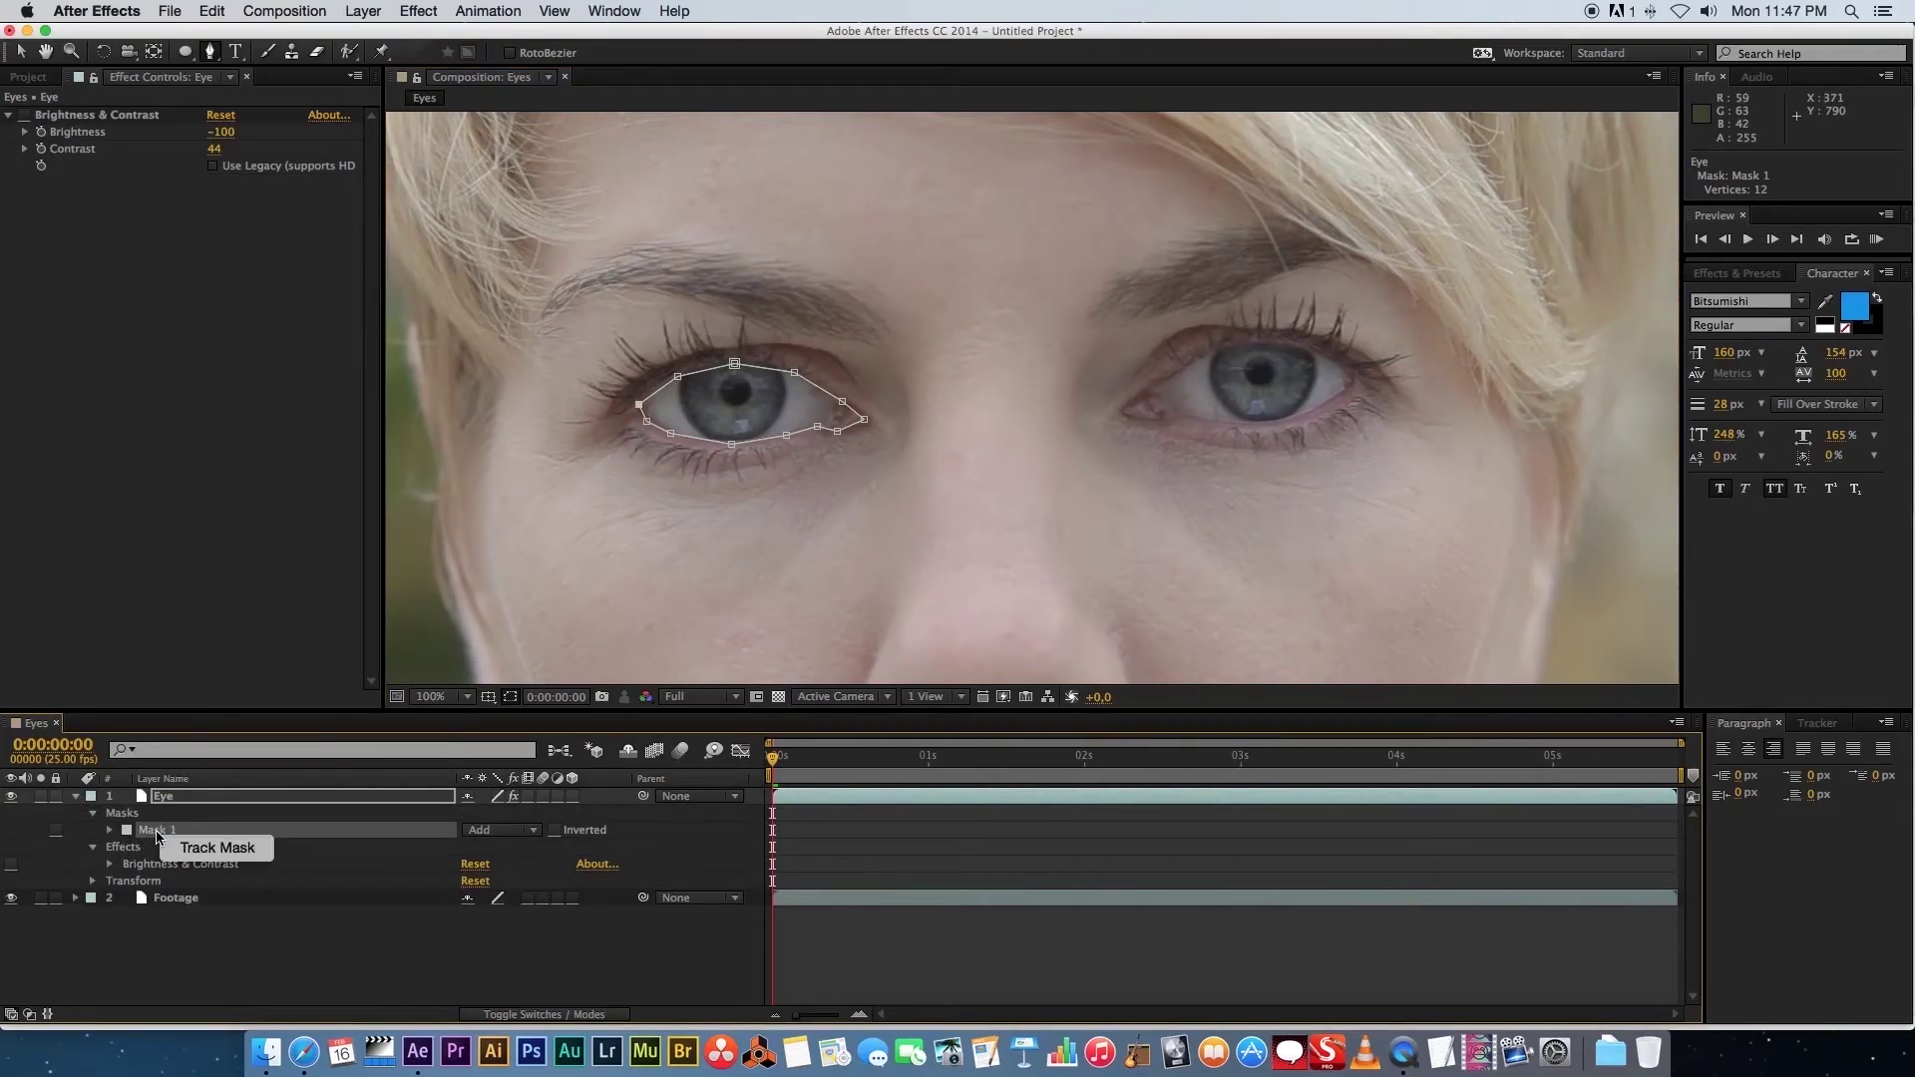
{"action": "left_click", "coordinate": [258, 852]}
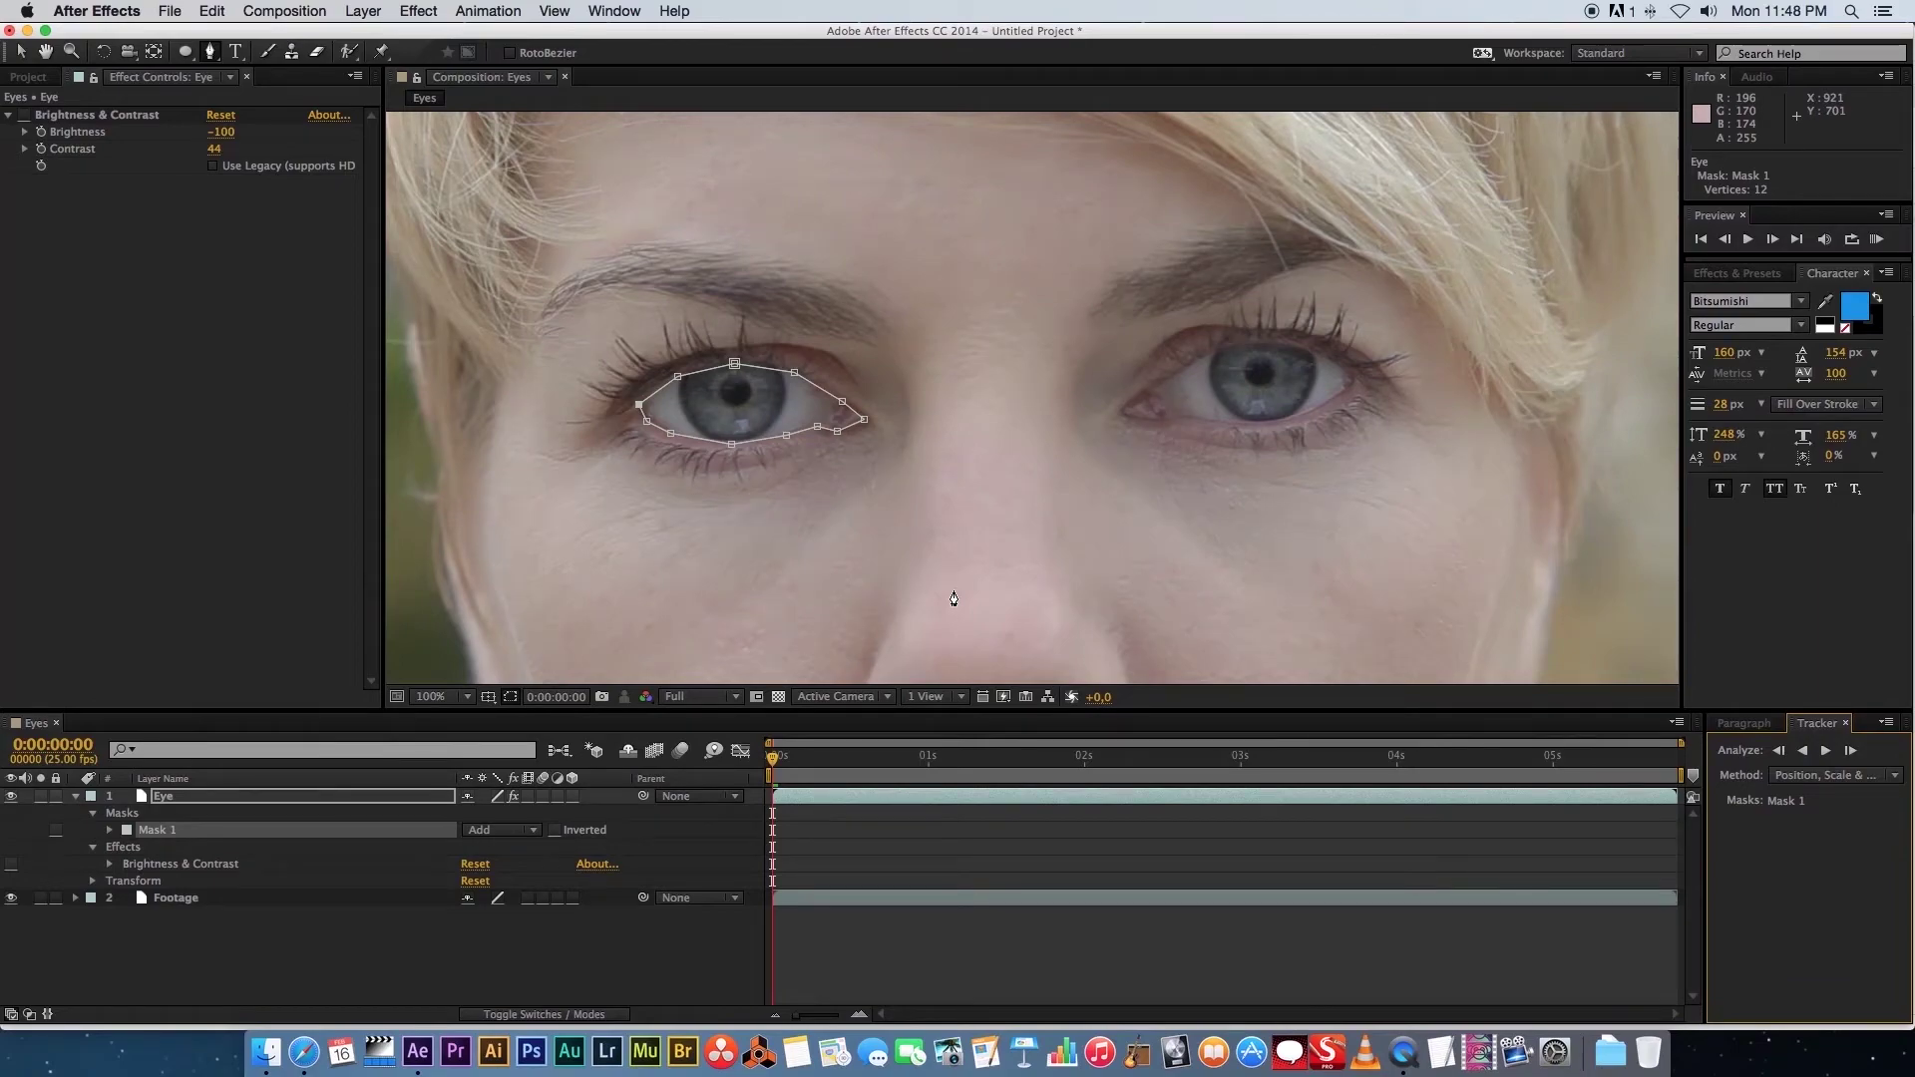
{"action": "left_click", "coordinate": [20, 55]}
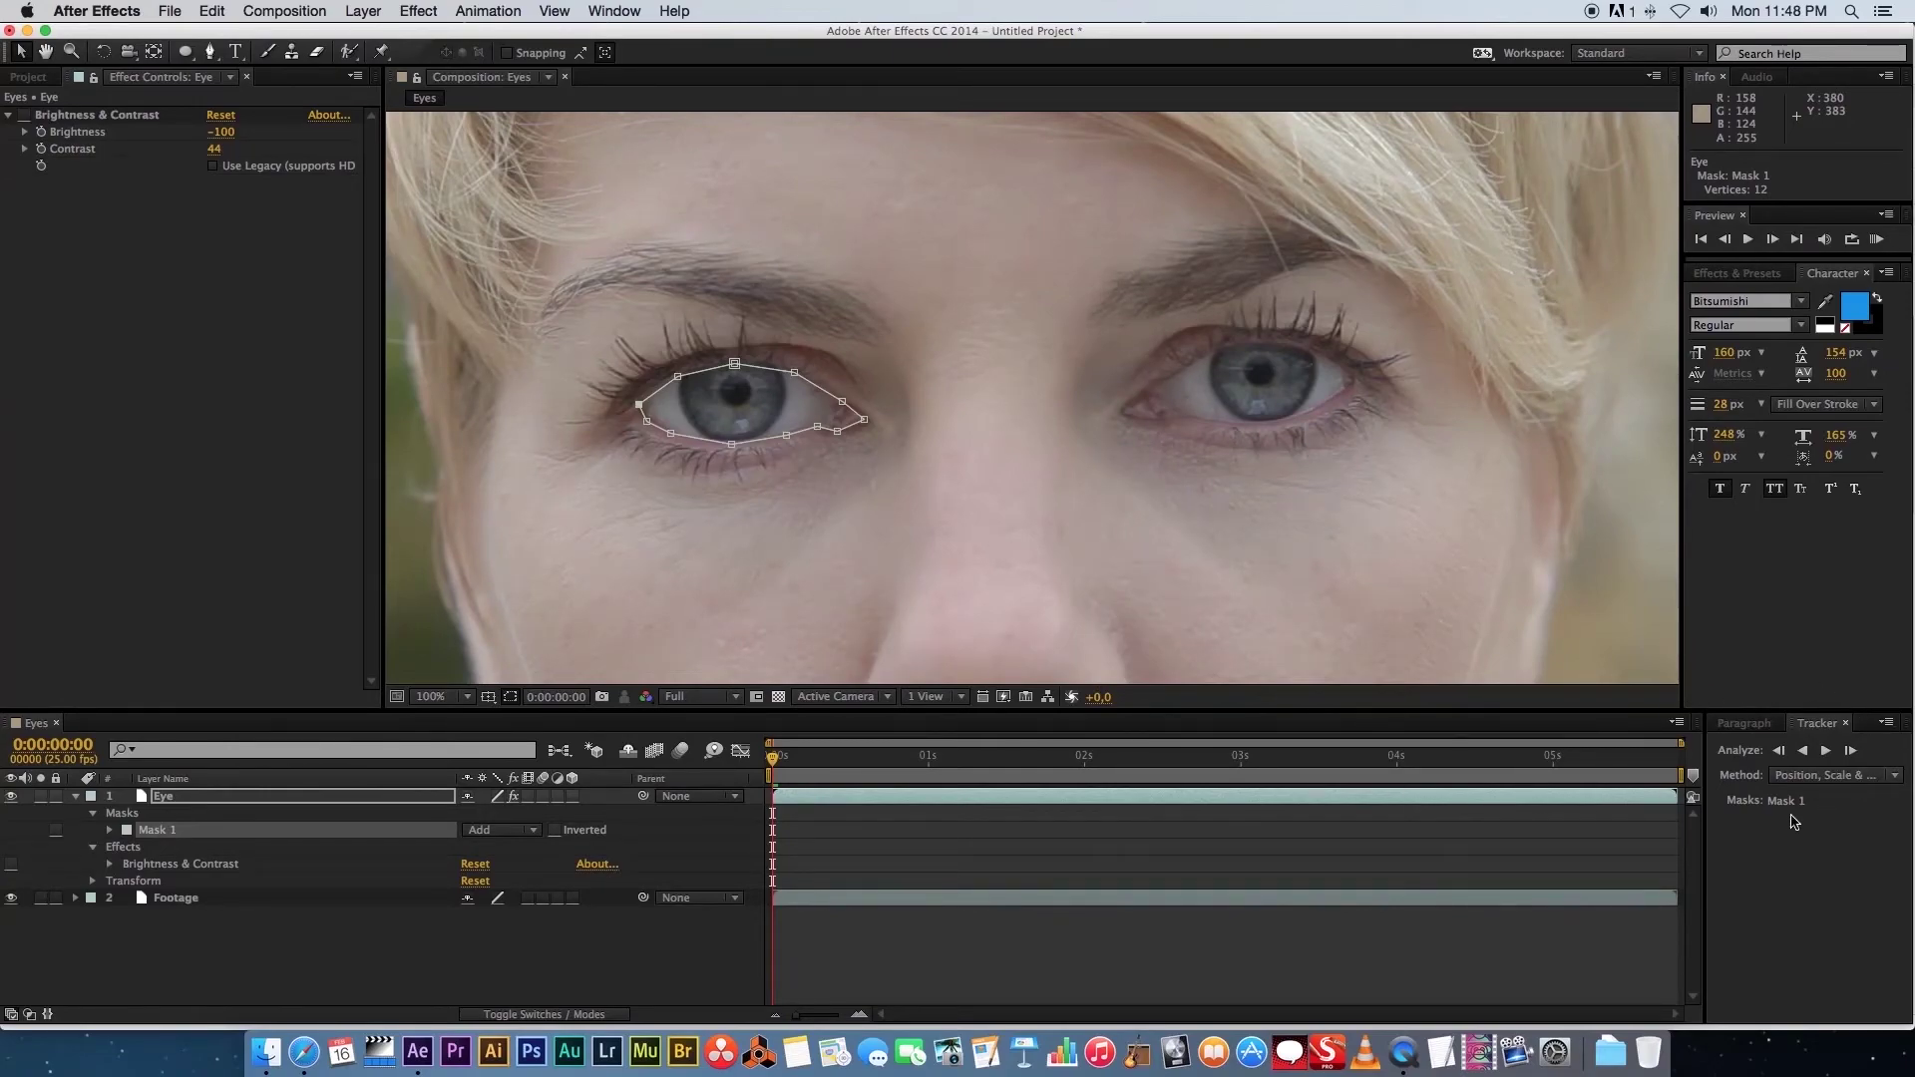
{"action": "left_click", "coordinate": [1826, 751]}
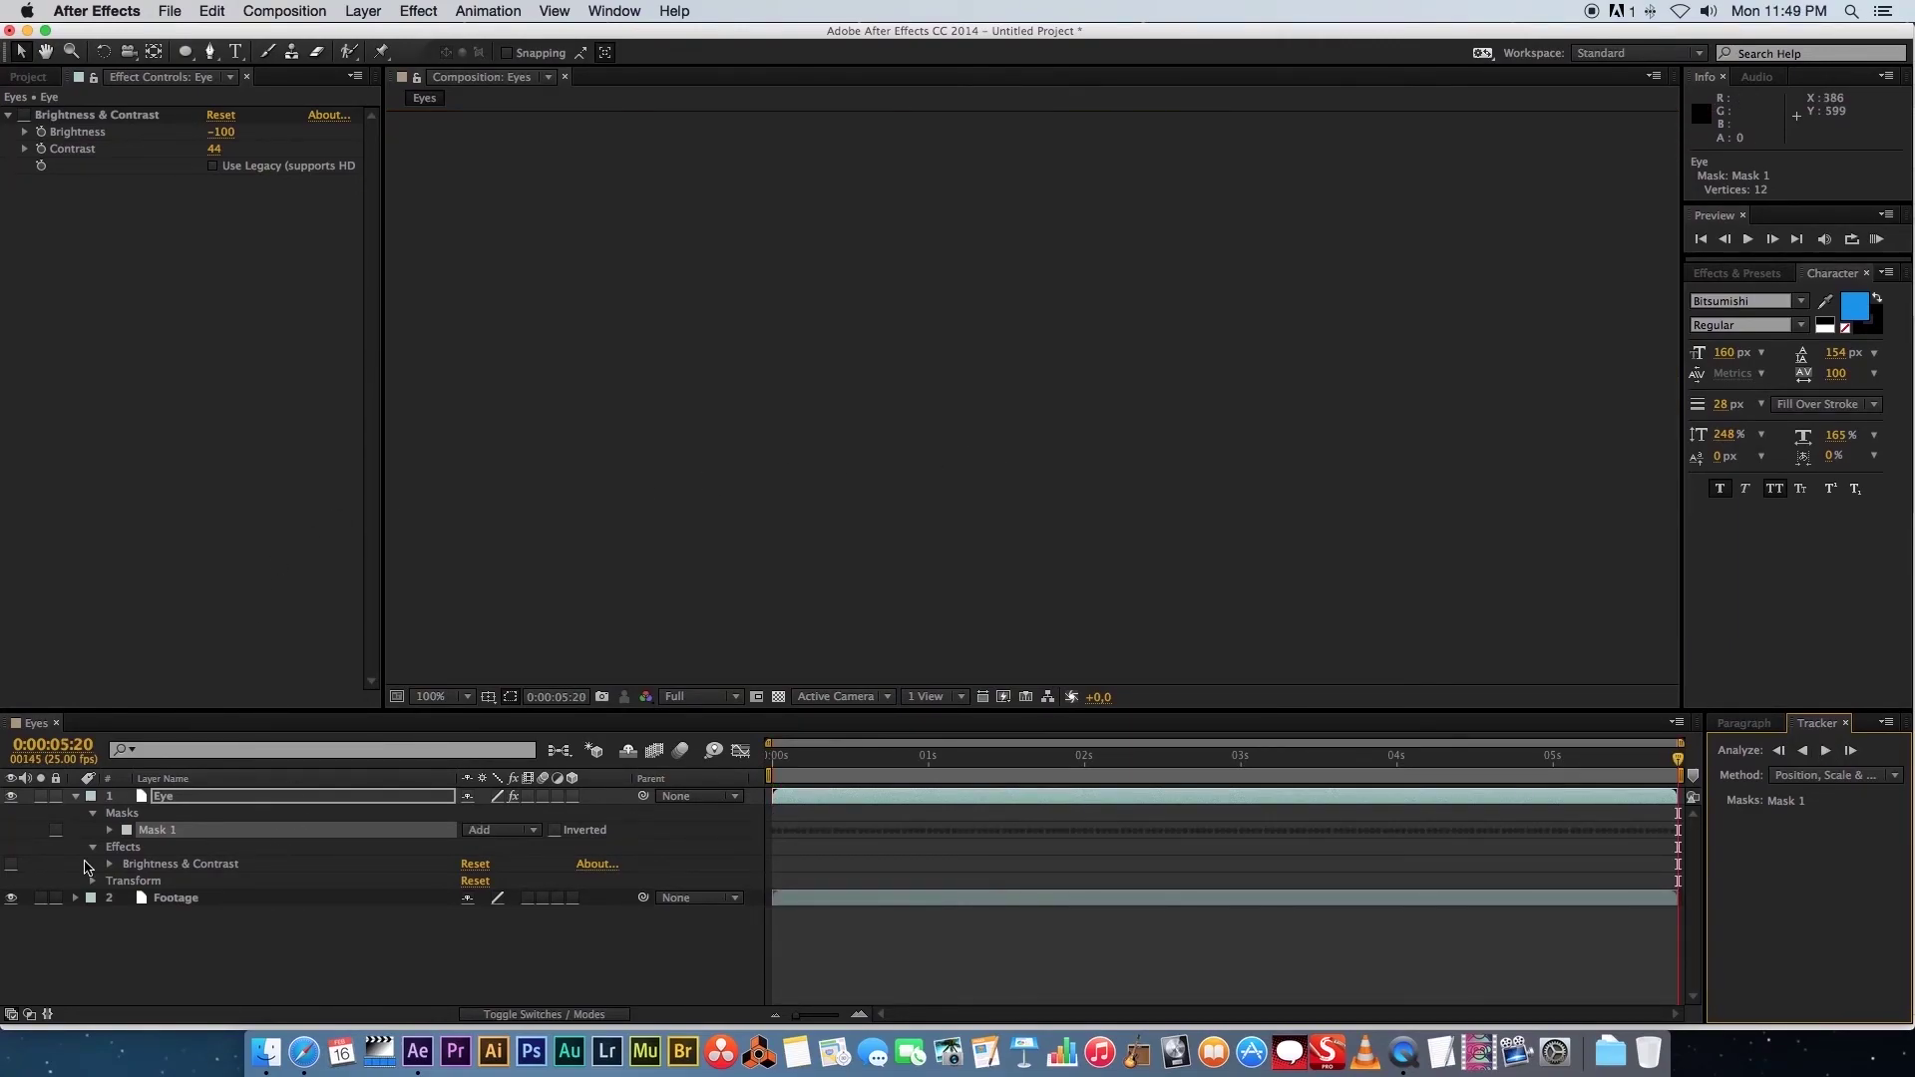
At frame 0, re-enable Brightness & Contrast, set Mask Feather to 30 pixels, and preview
{"action": "left_click", "coordinate": [110, 829]}
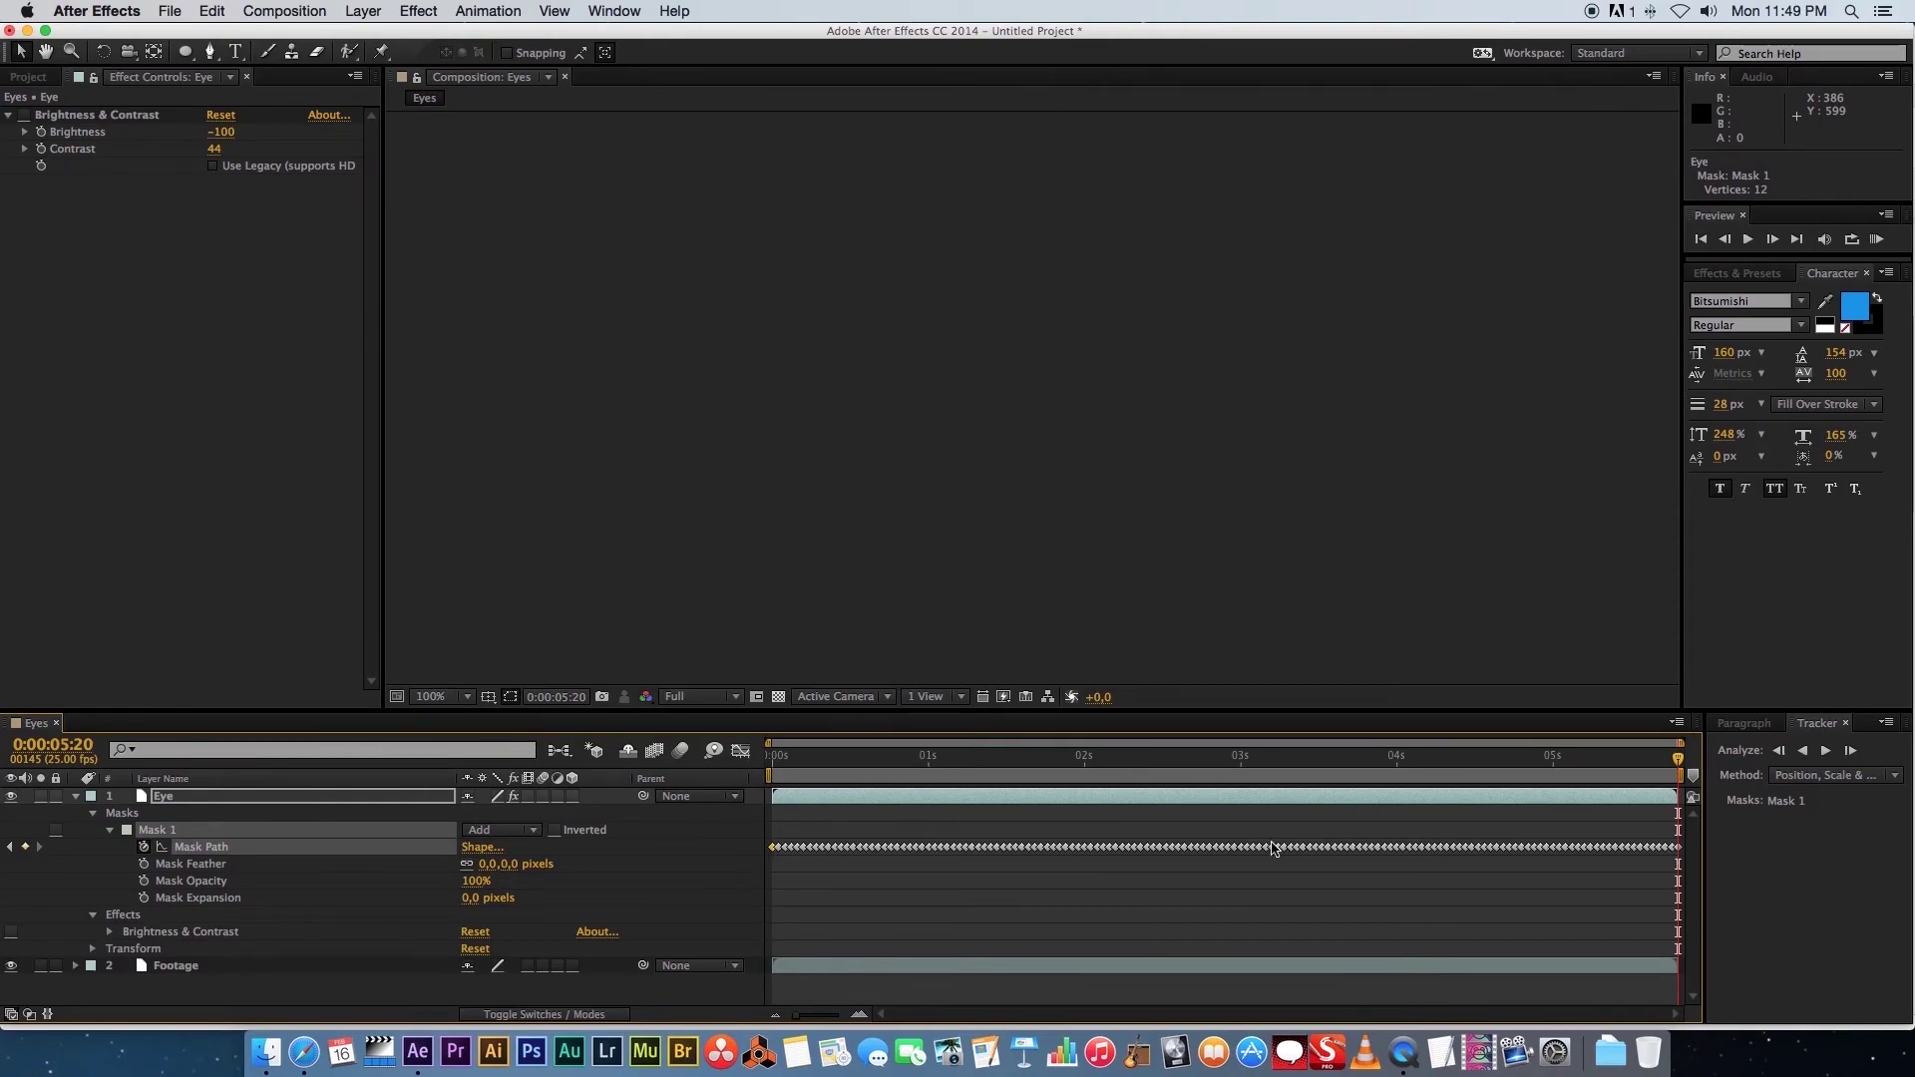
{"action": "left_click_drag", "start_coordinate": [1267, 763], "coordinate": [772, 763]}
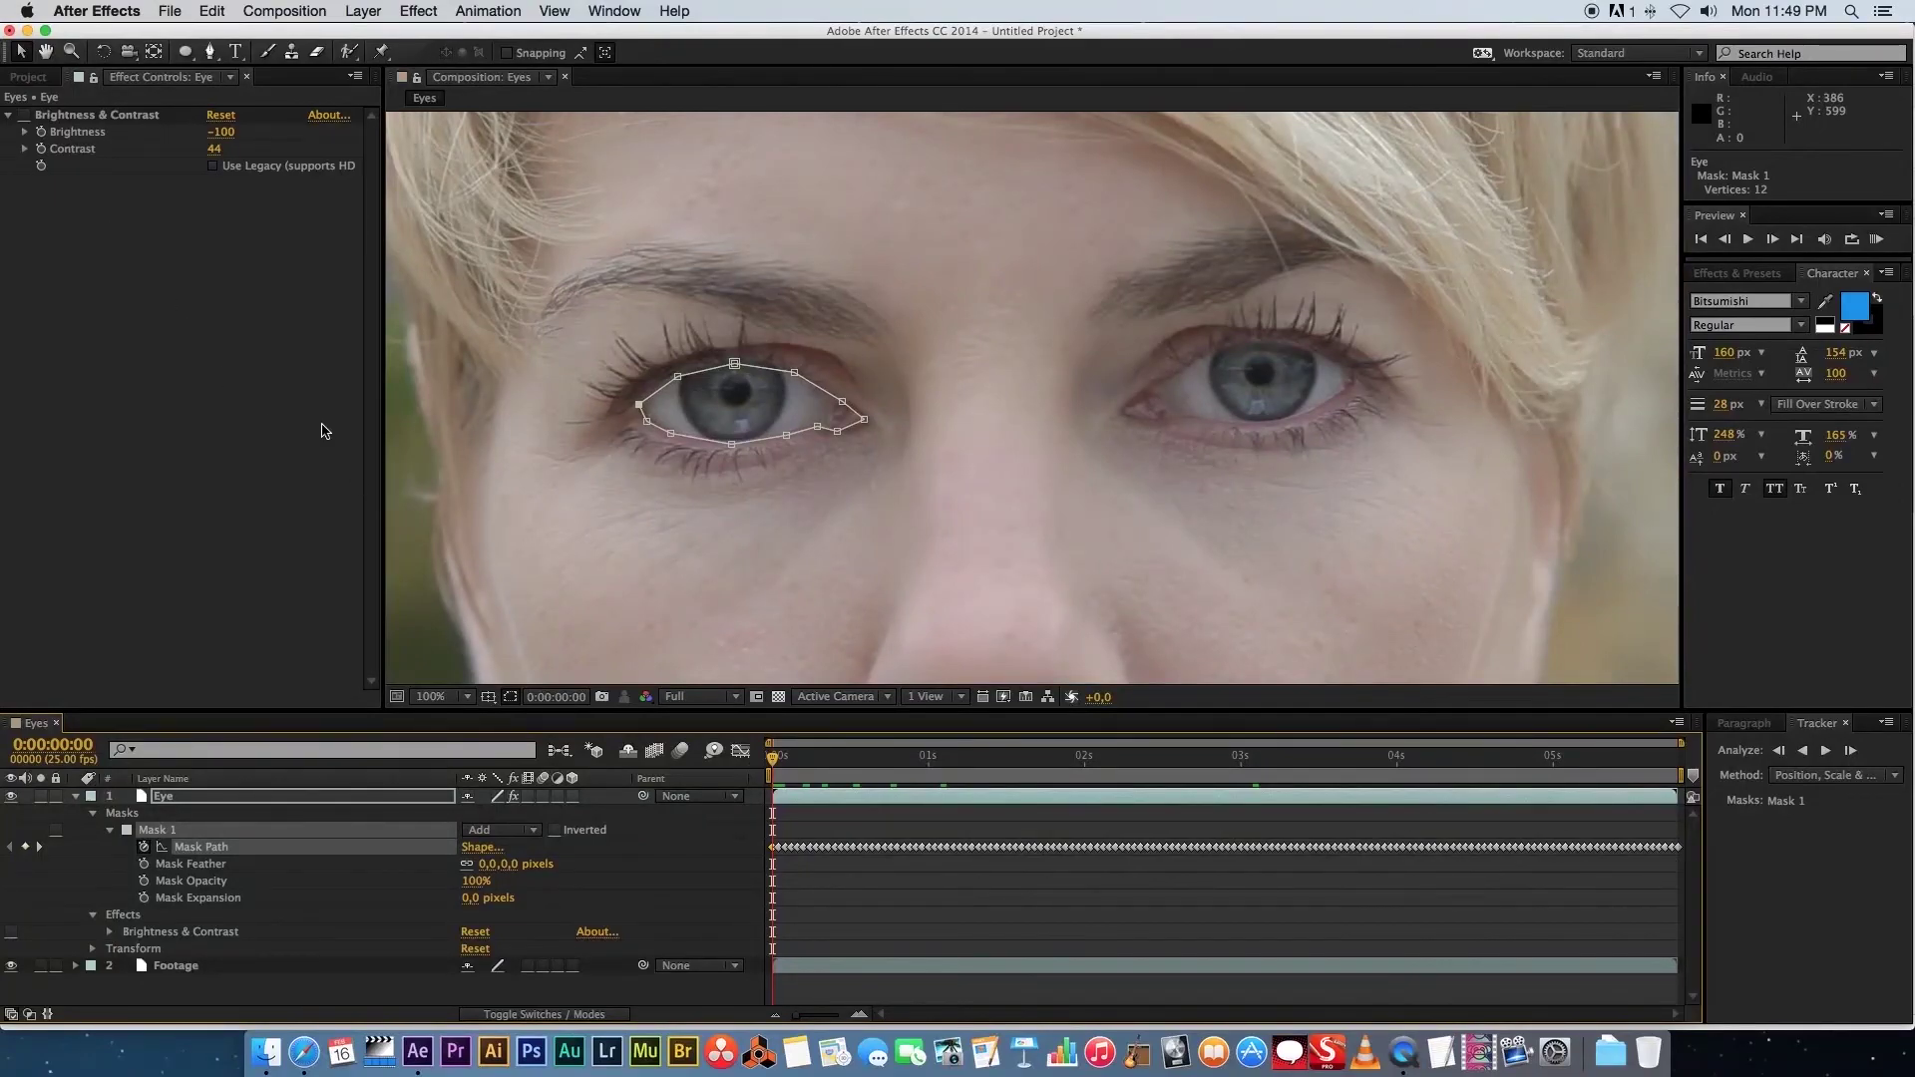
{"action": "left_click", "coordinate": [27, 115]}
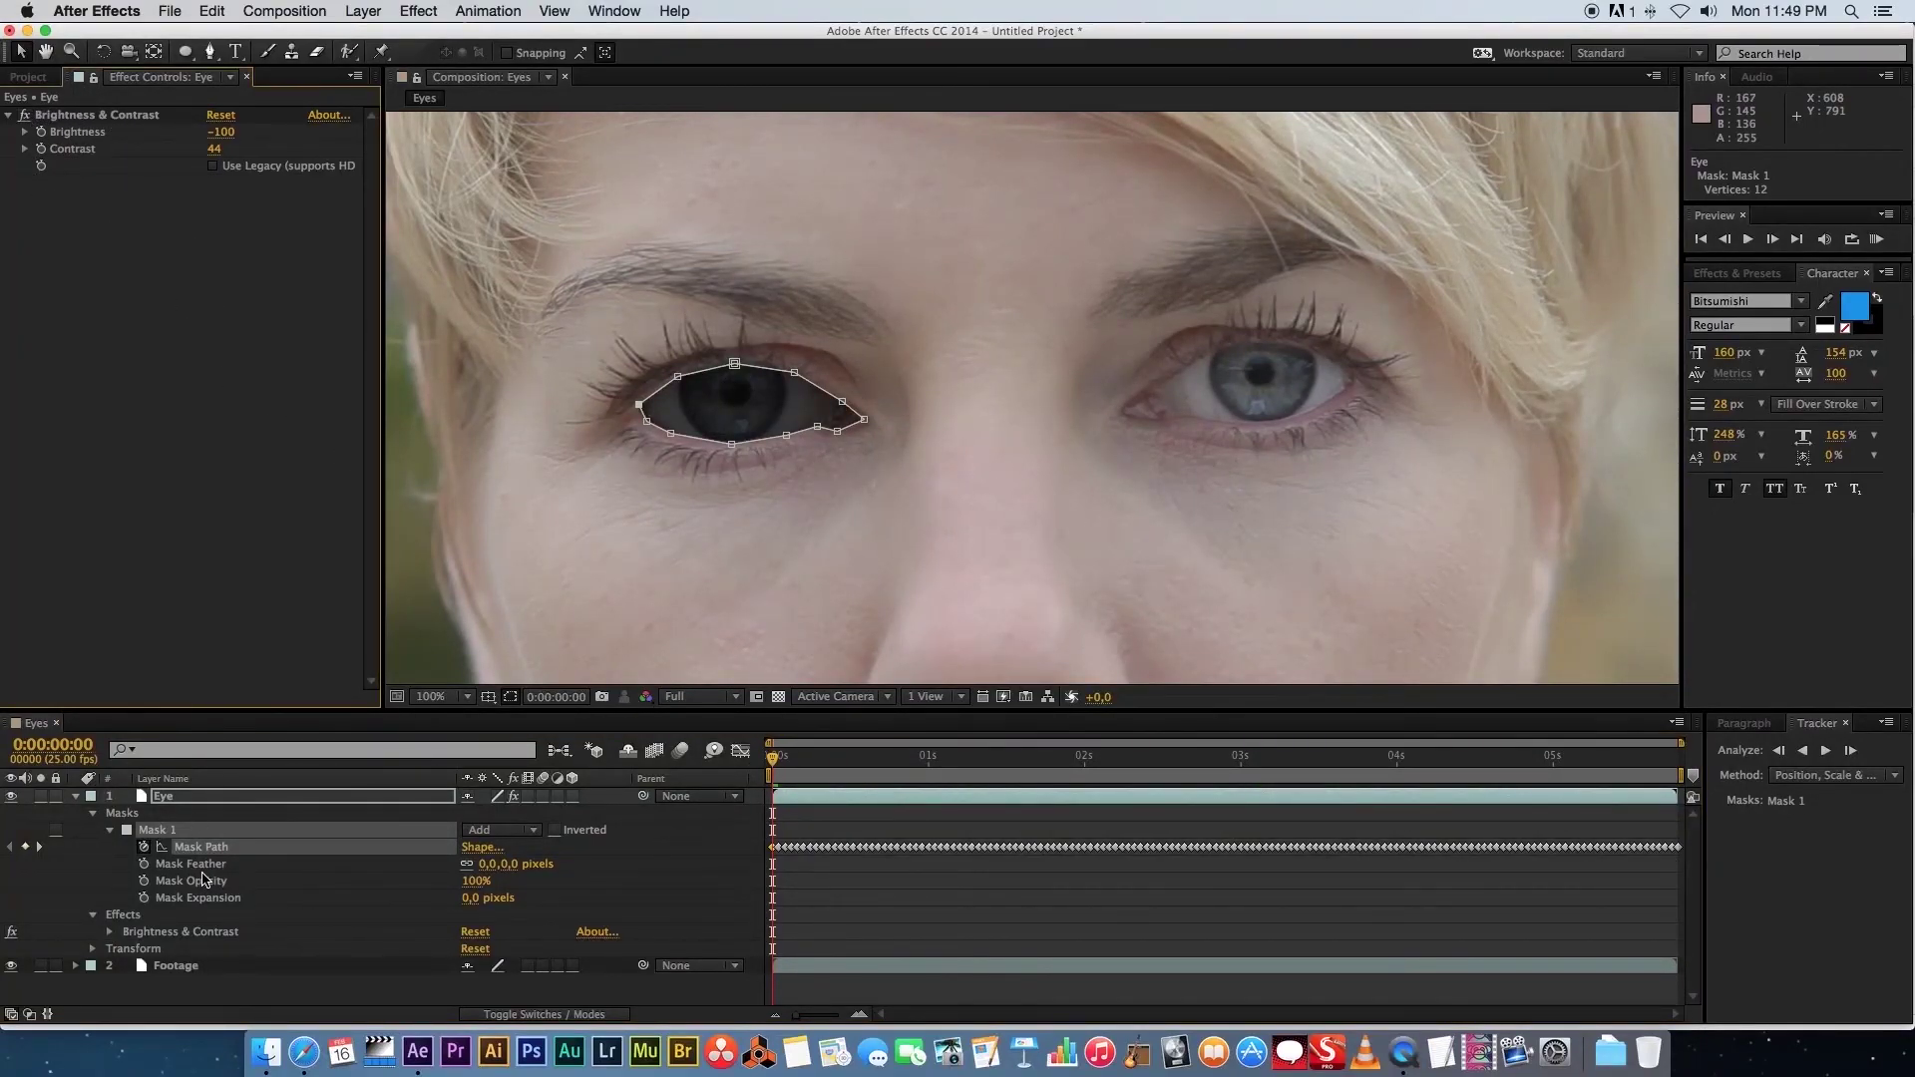
{"action": "left_click", "coordinate": [488, 863]}
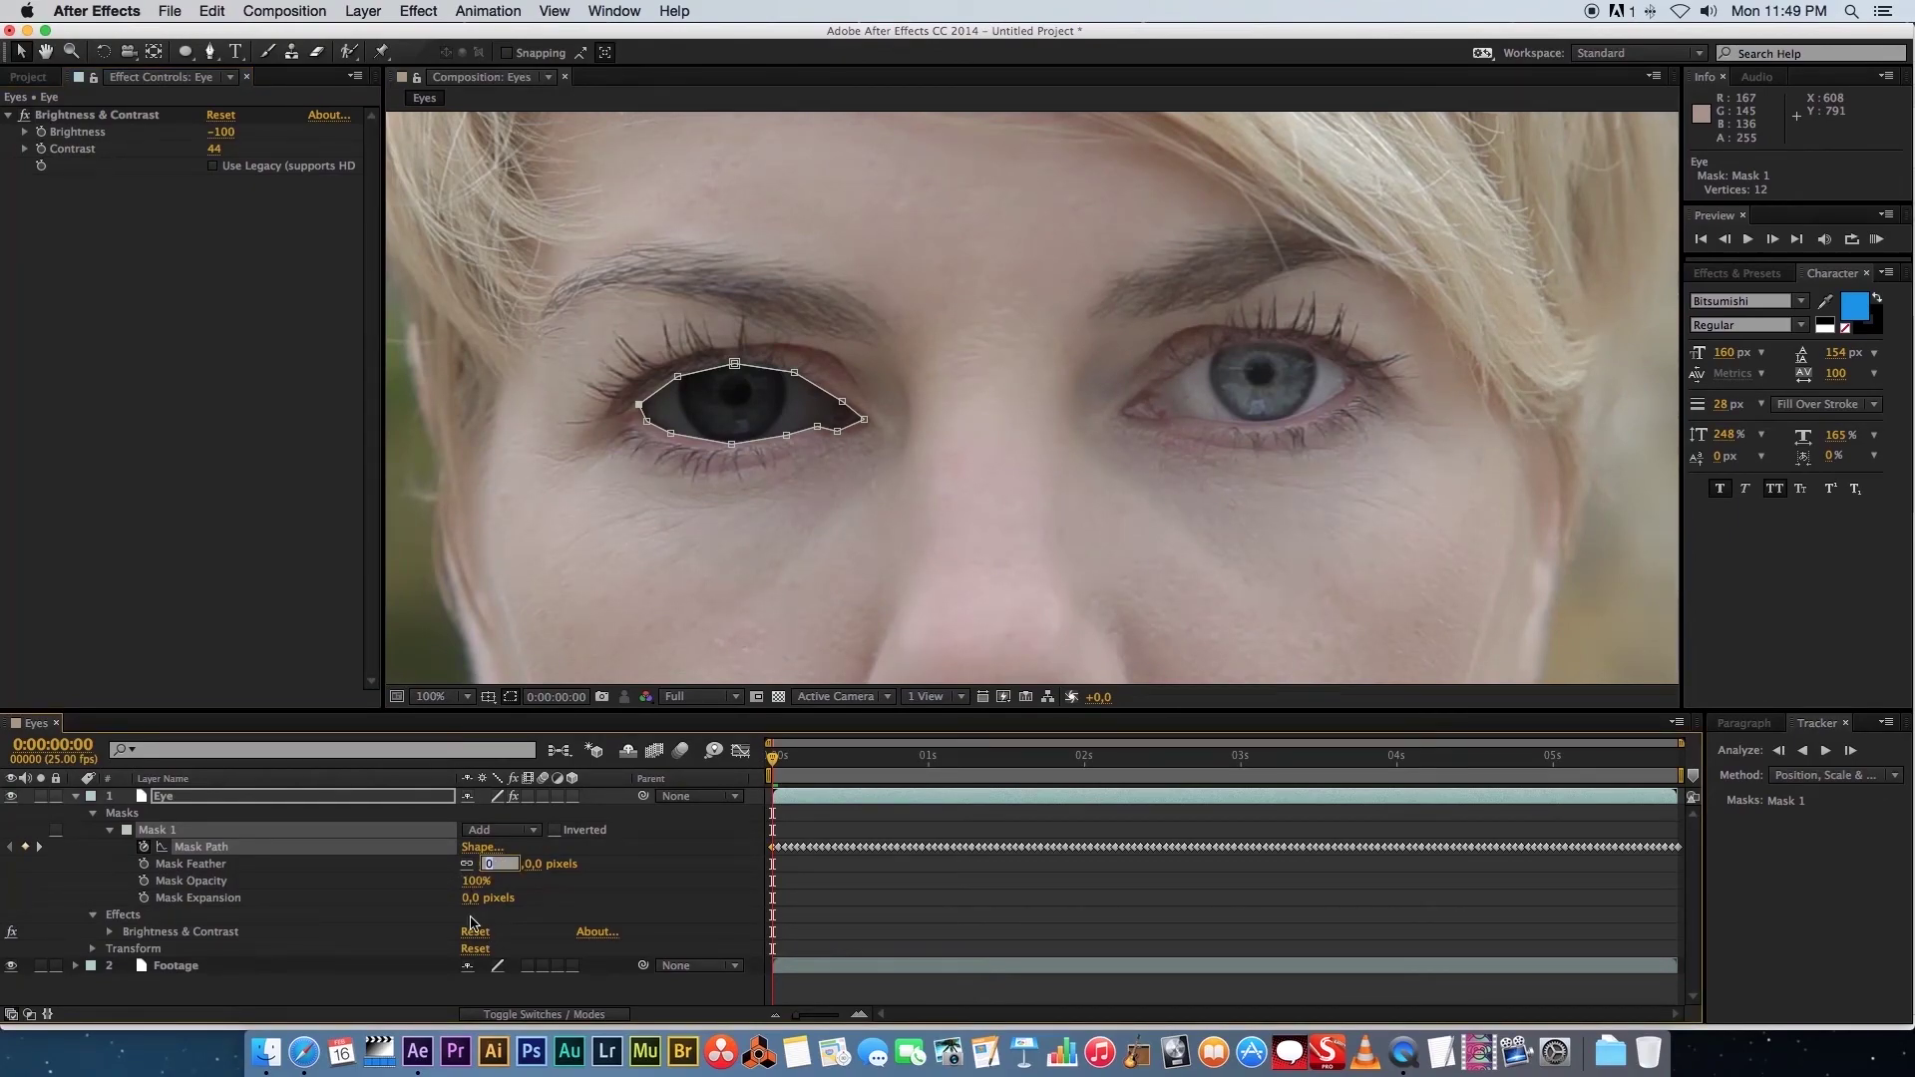
{"action": "type", "text": "30"}
{"action": "key", "text": "Return"}
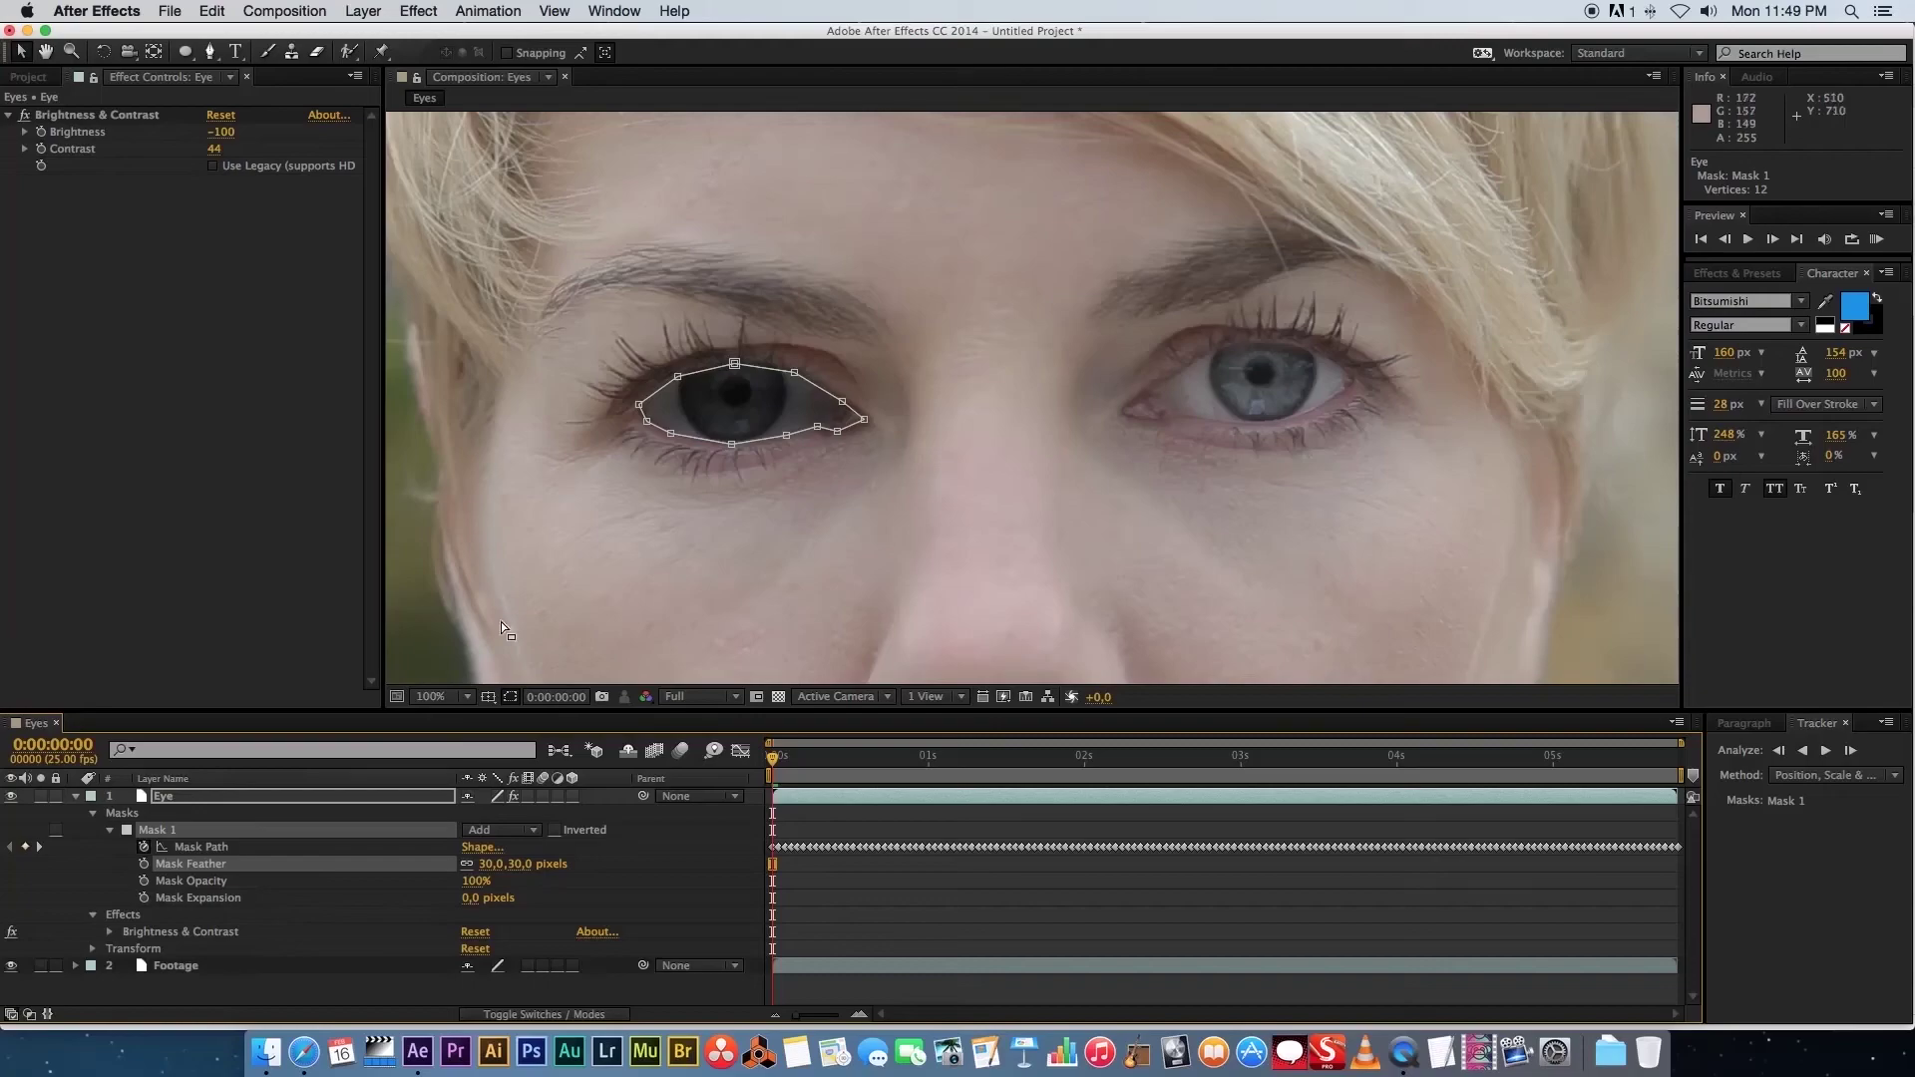
{"action": "left_click", "coordinate": [75, 796]}
{"action": "left_click", "coordinate": [262, 895]}
{"action": "key", "text": "space"}
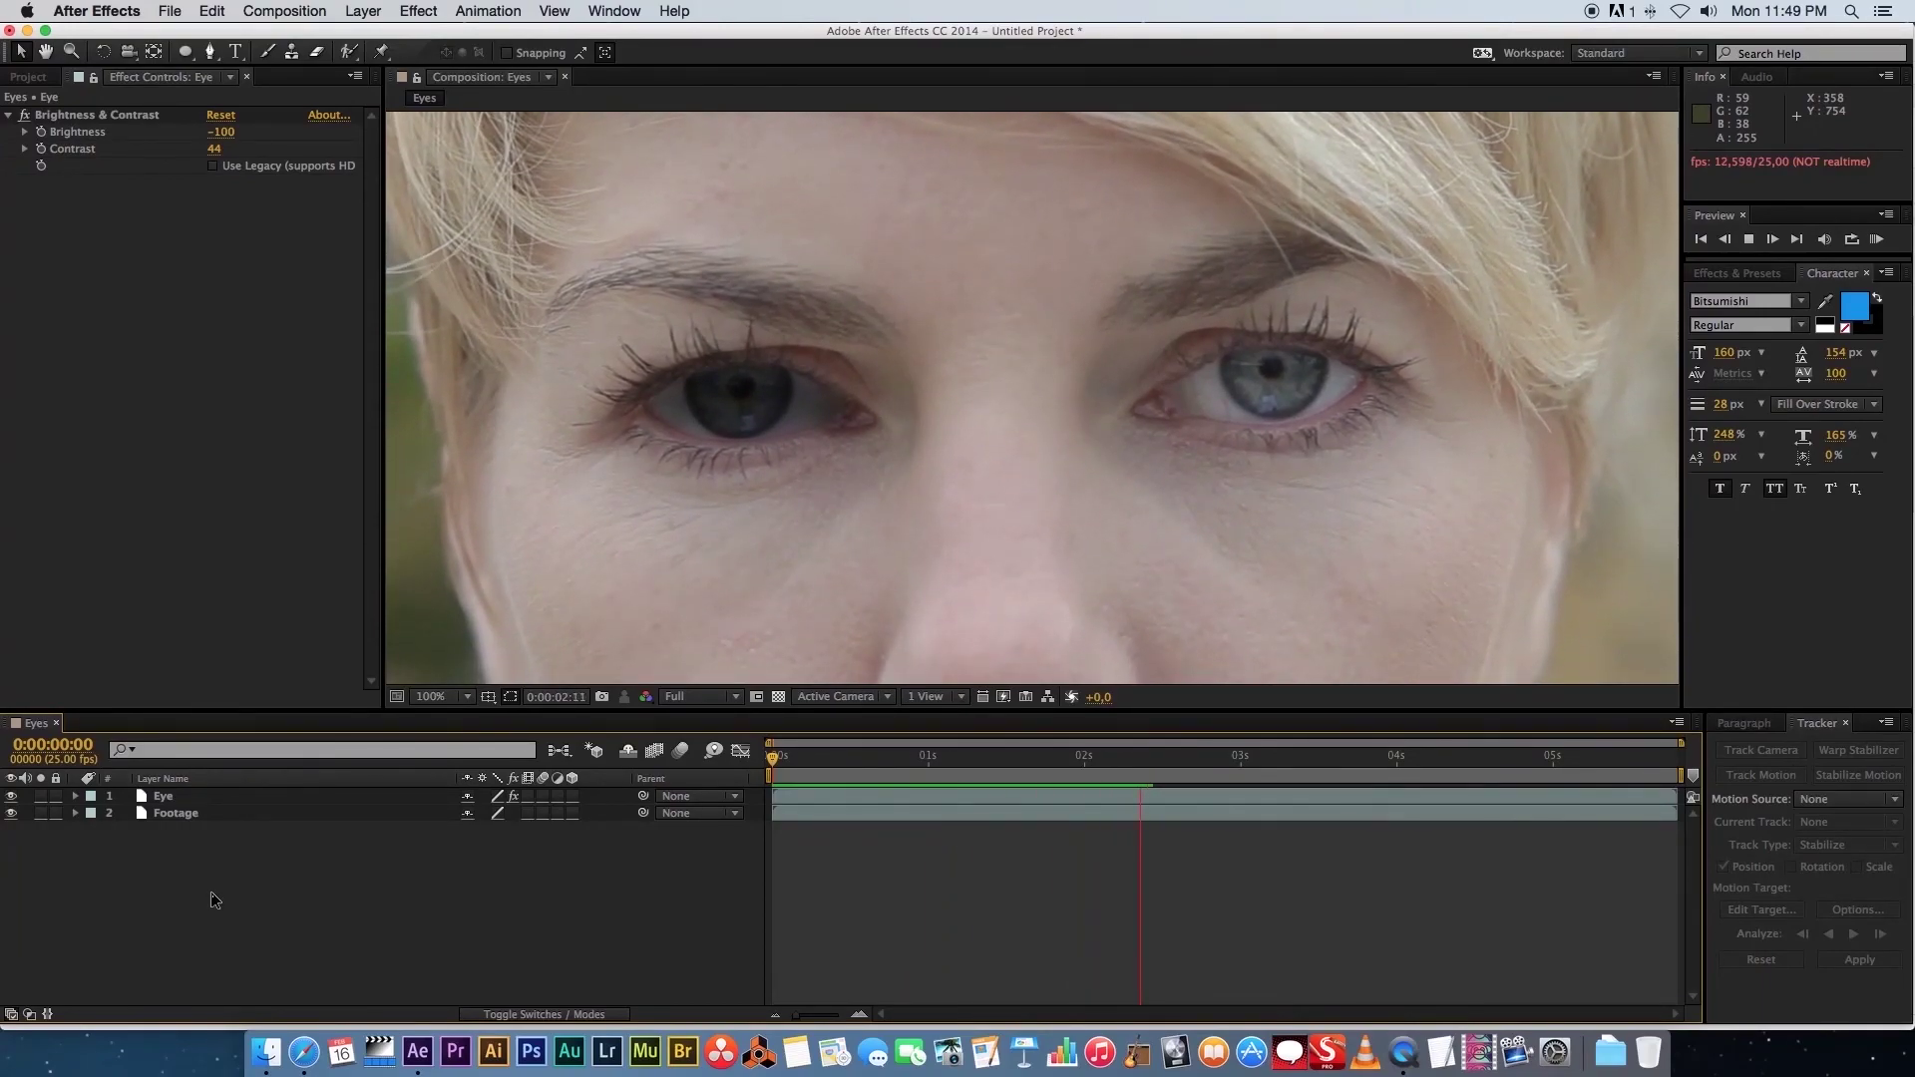
Reduce the Eye layer's Mask Feather to 15 pixels and play back the result
{"action": "key", "text": "space"}
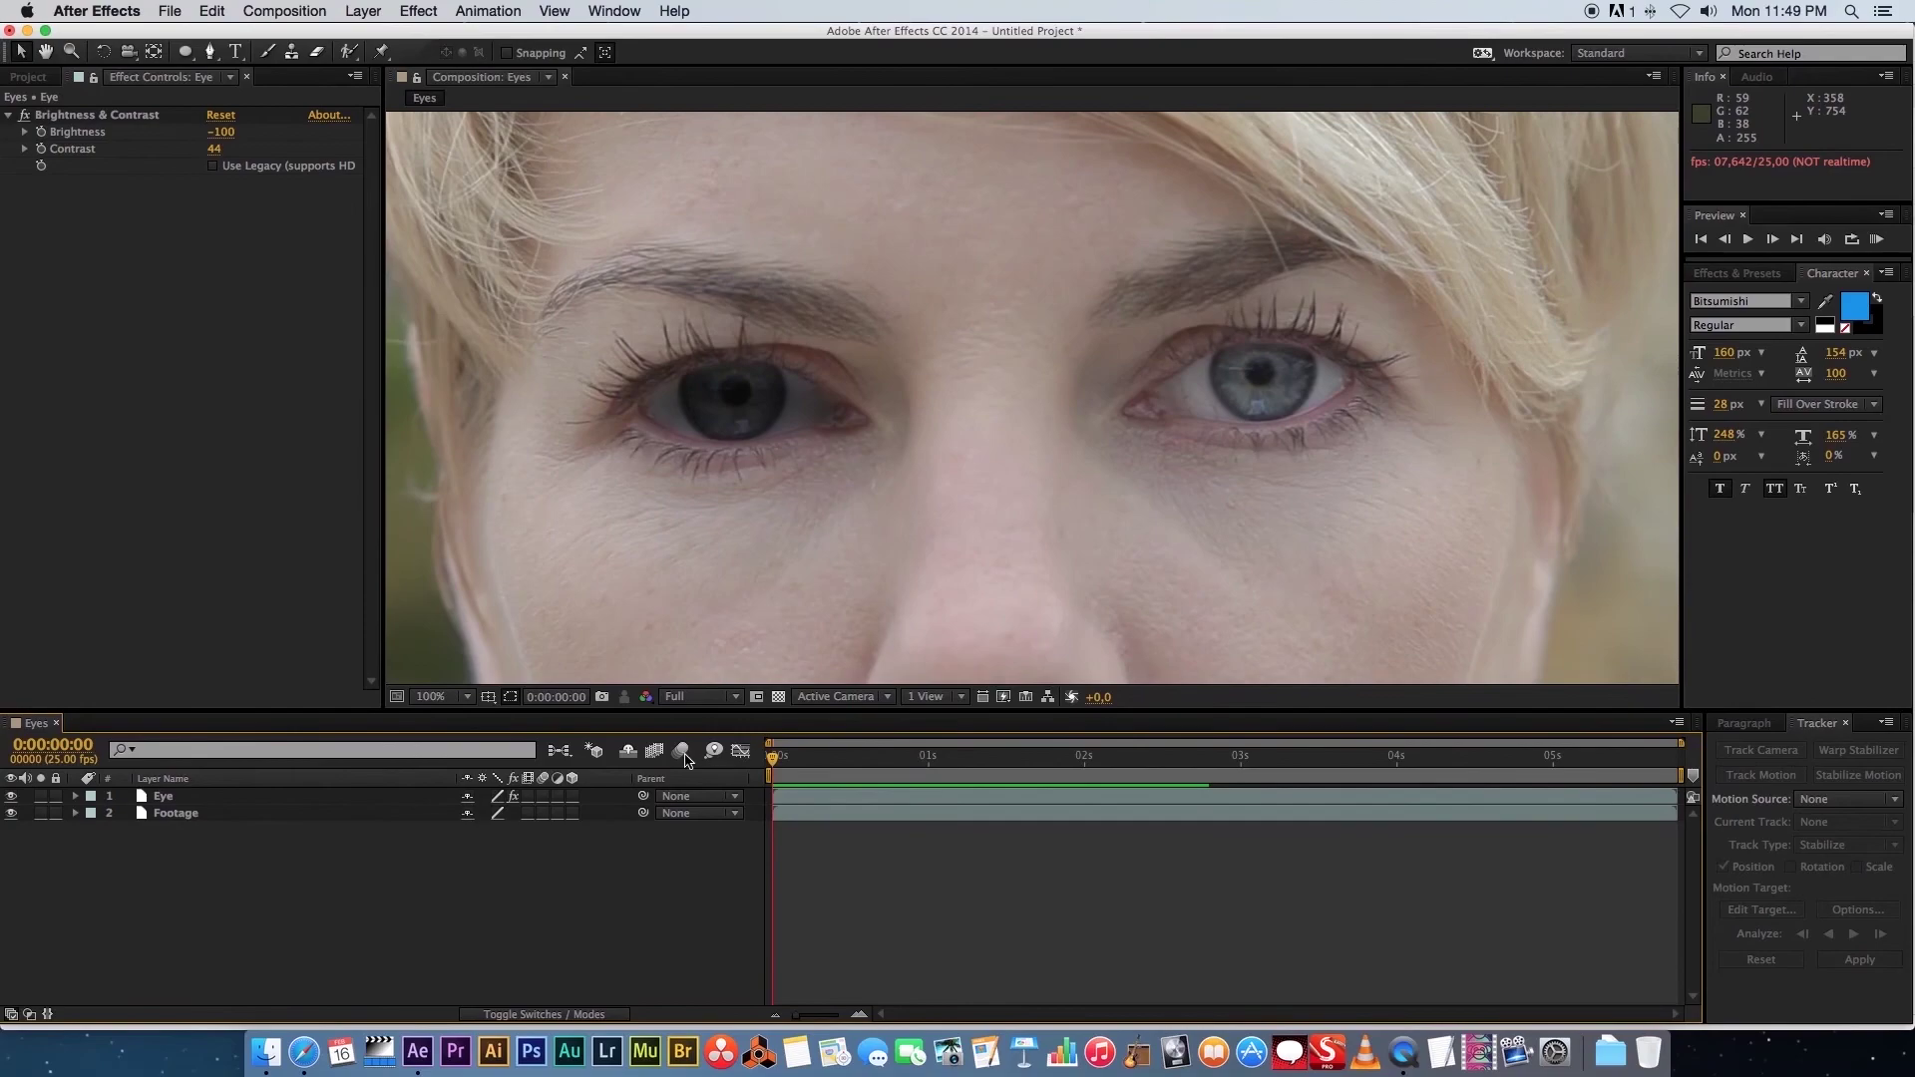
{"action": "left_click", "coordinate": [169, 798]}
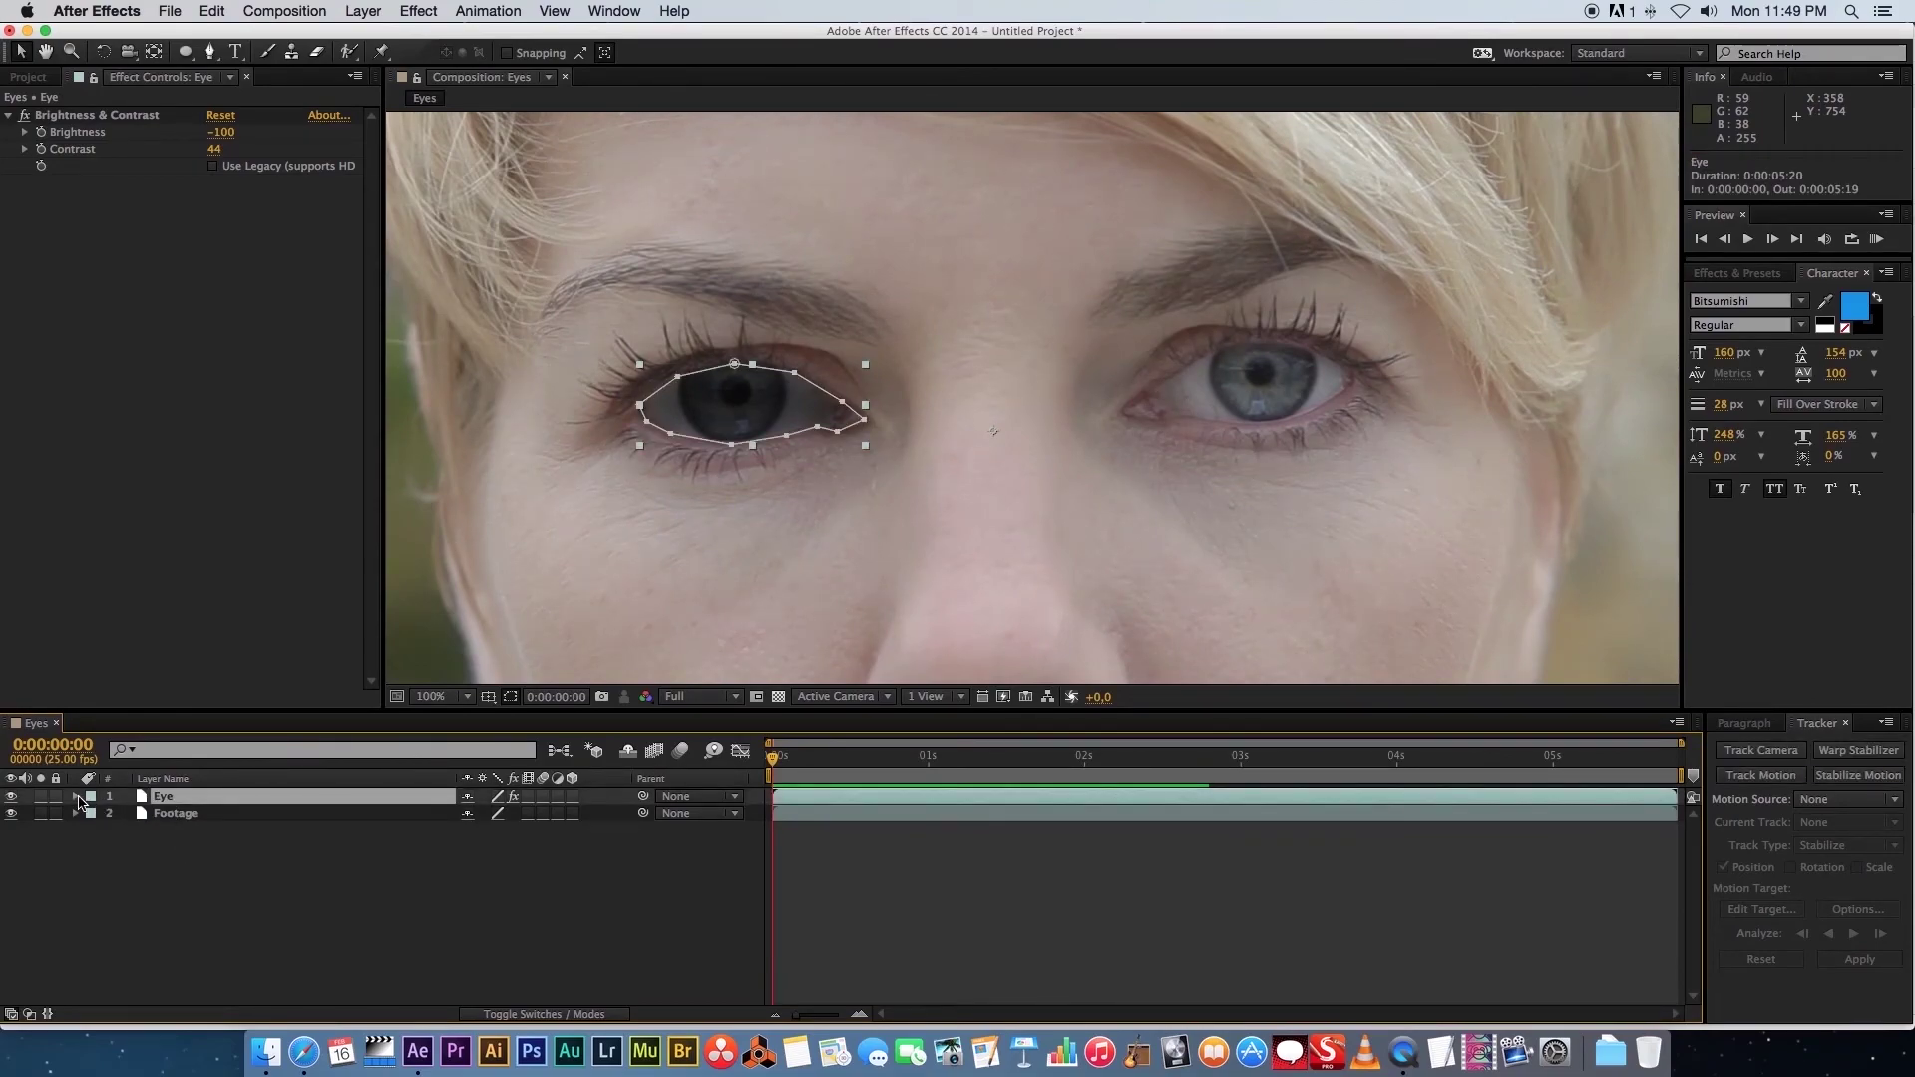
{"action": "left_click", "coordinate": [77, 797]}
{"action": "left_click", "coordinate": [489, 864]}
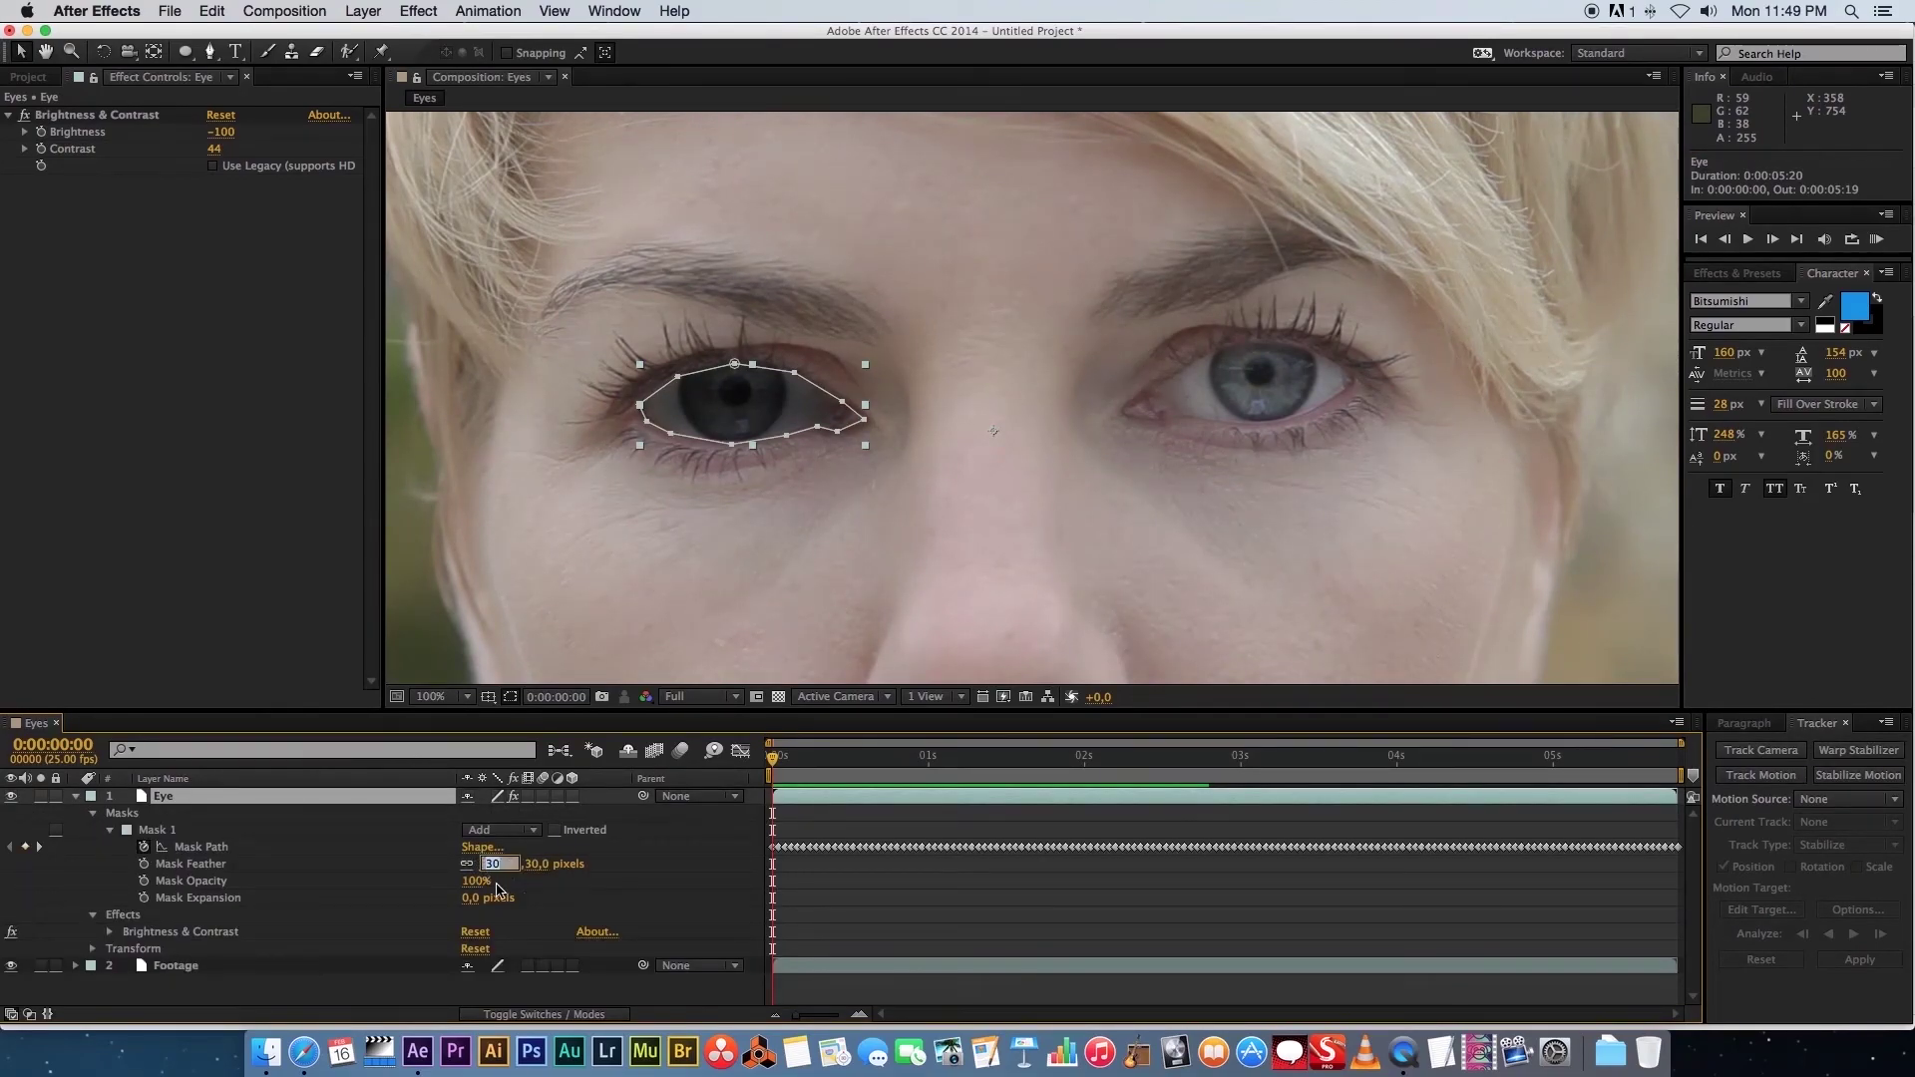
{"action": "type", "text": "15"}
{"action": "key", "text": "Return"}
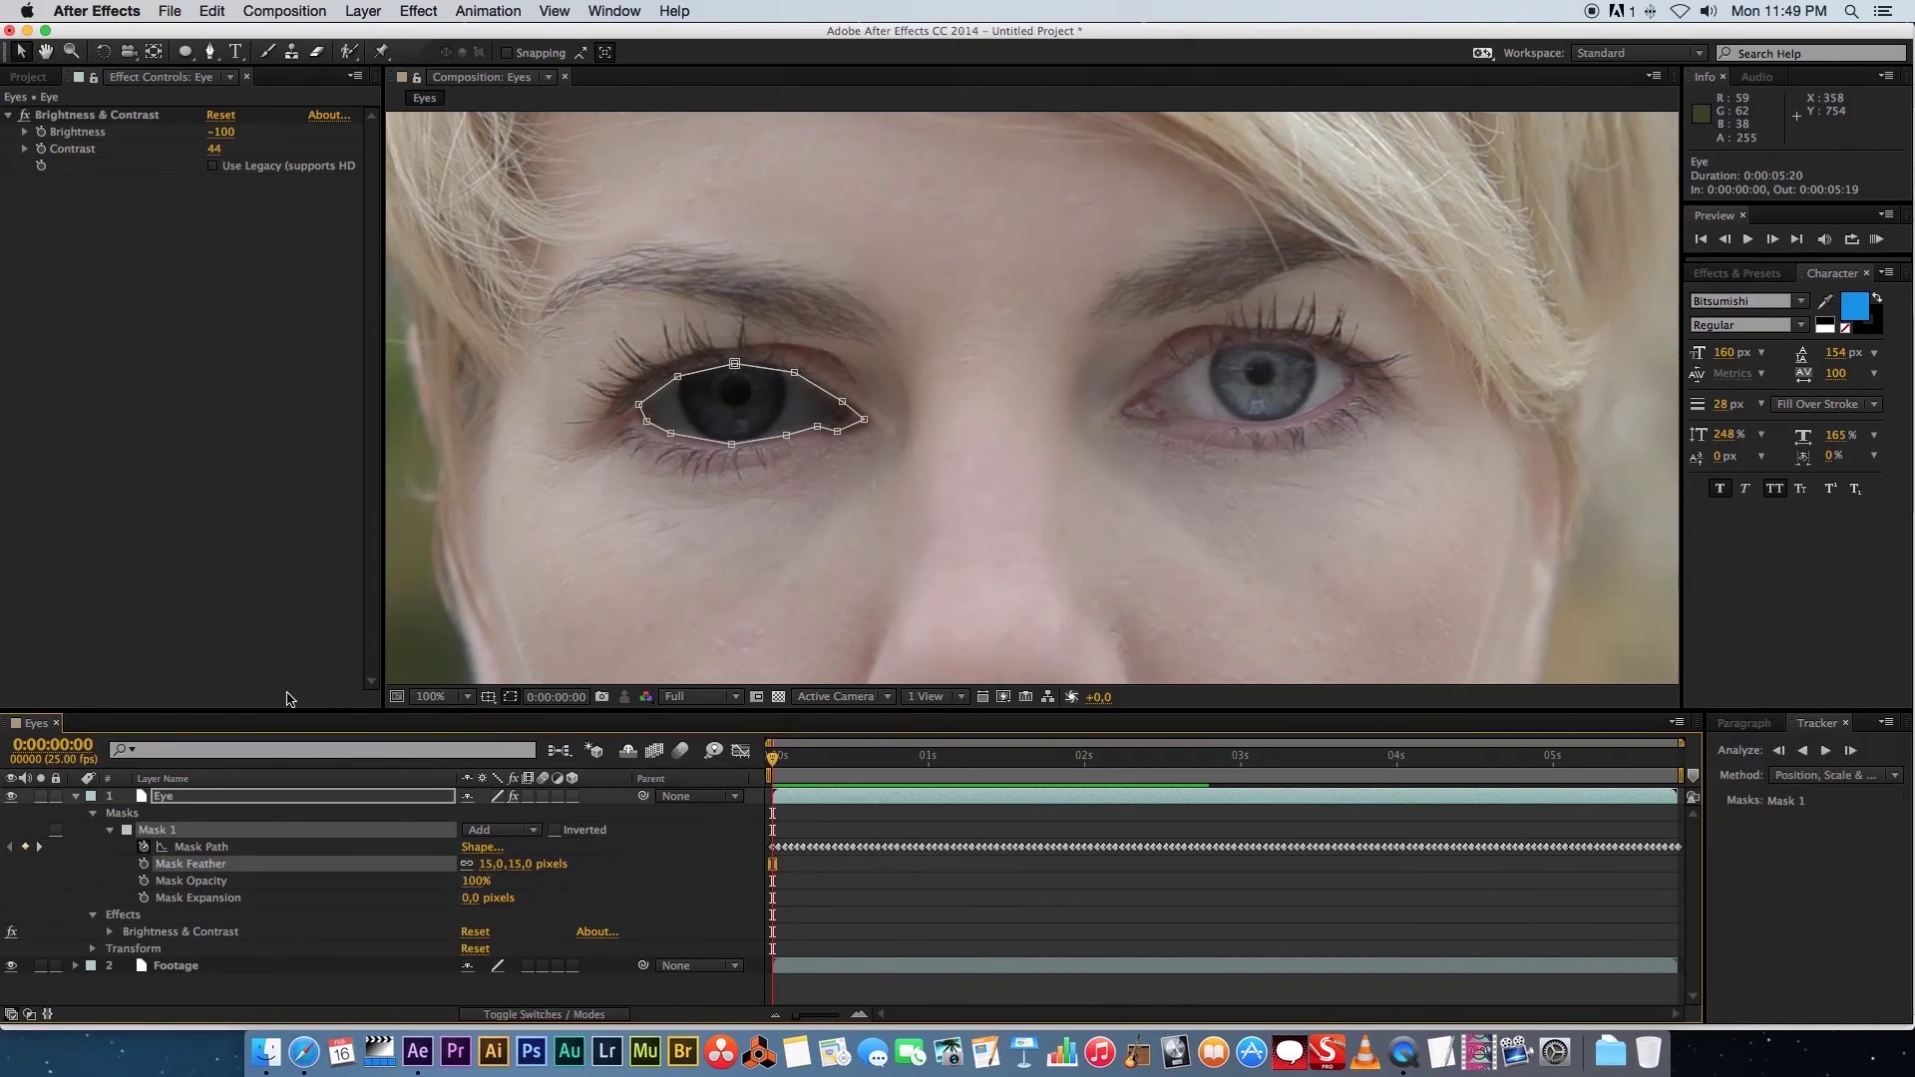
{"action": "left_click", "coordinate": [204, 996]}
{"action": "key", "text": "space"}
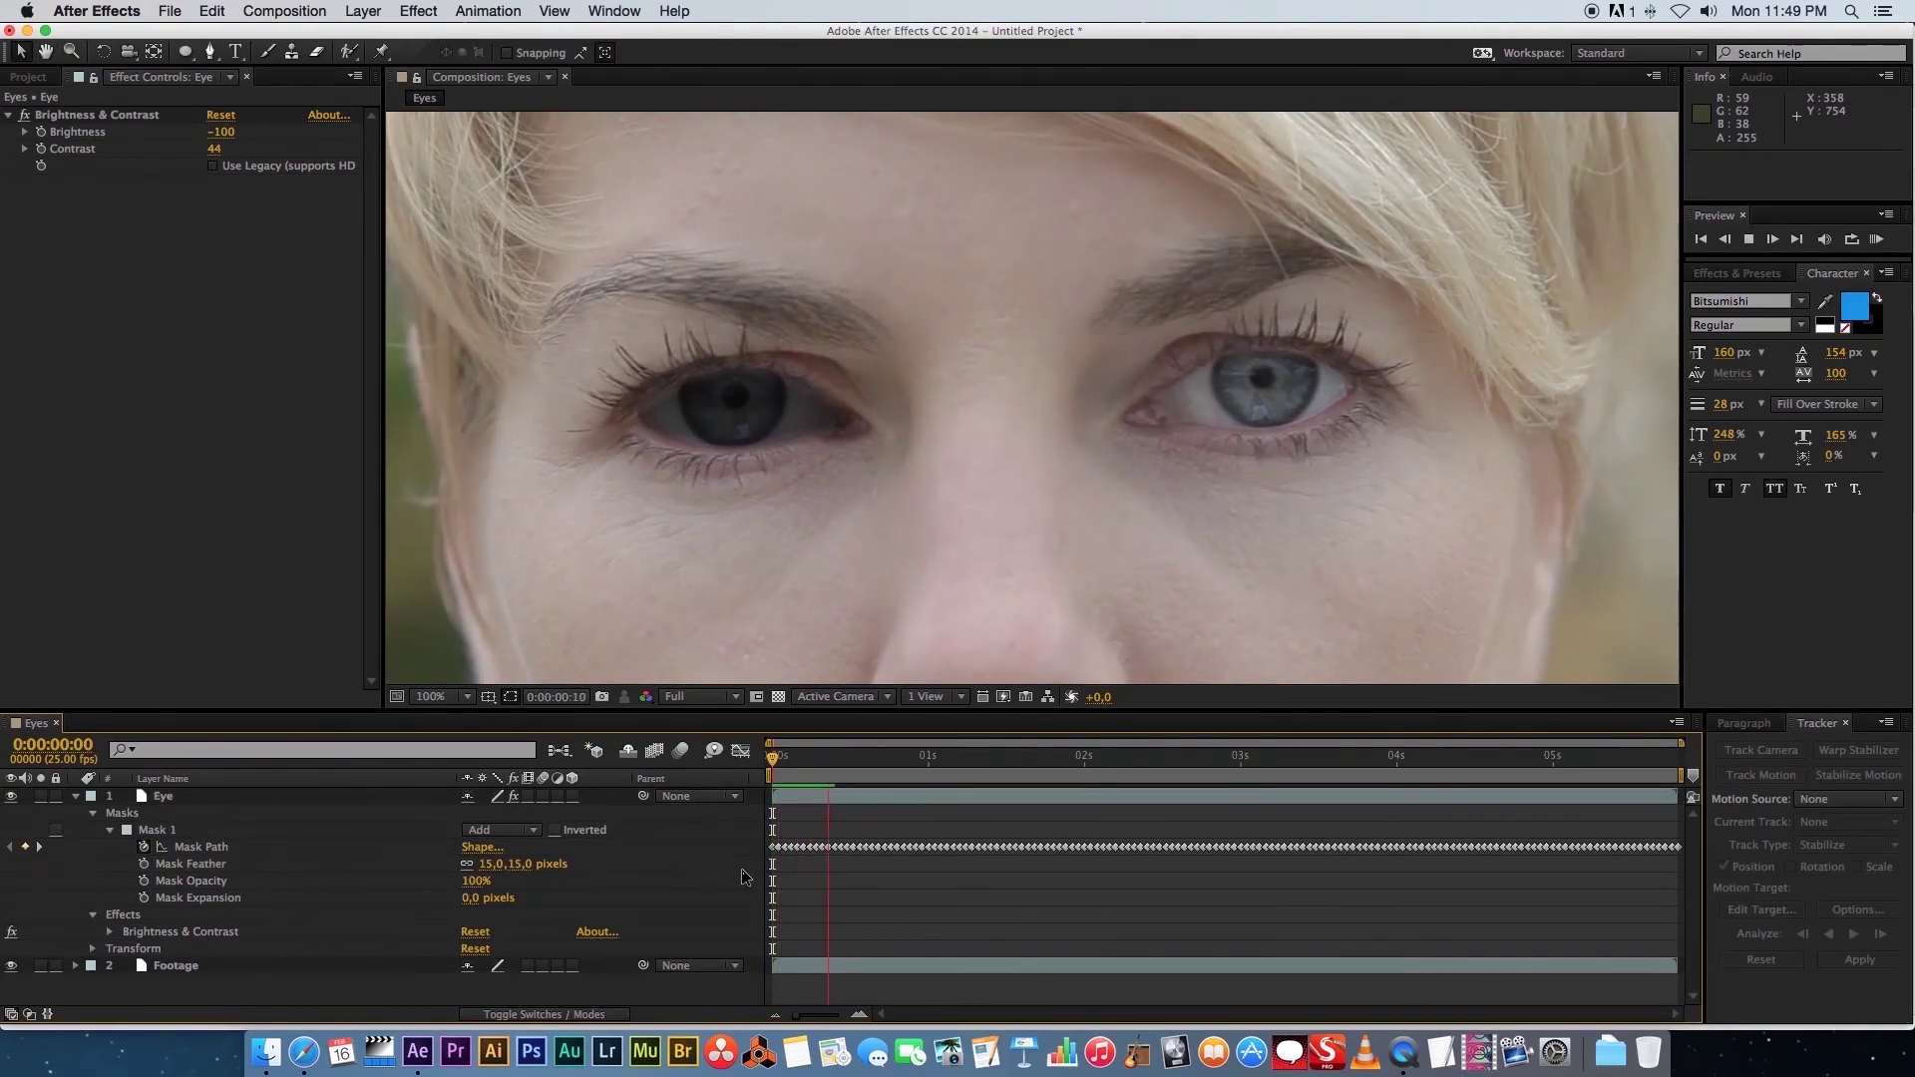